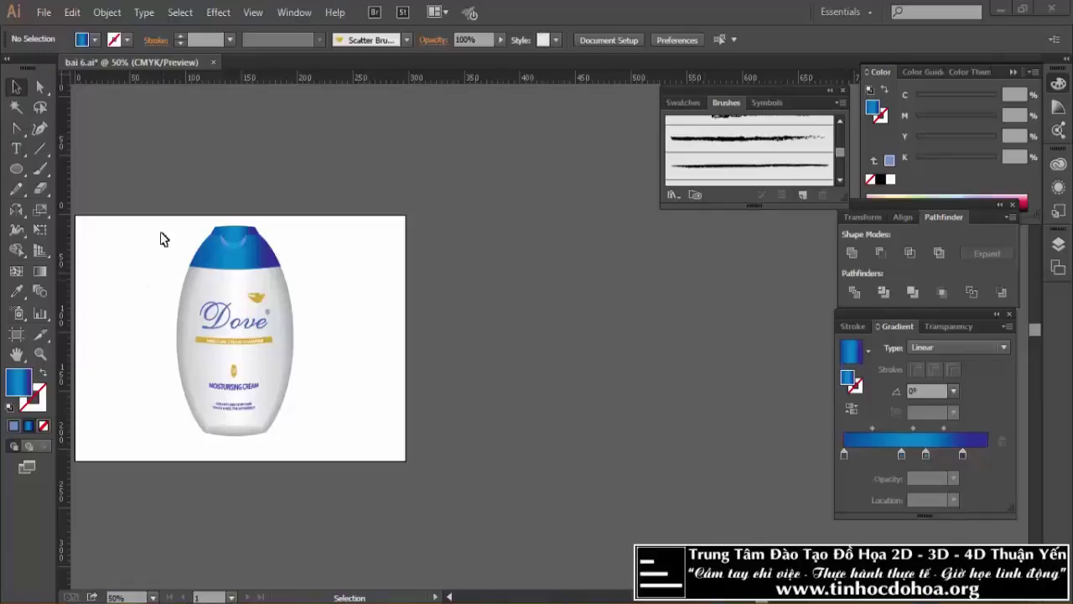
Inspect the reference bottle photo by switching between actual-size and fit-to-window views.
mouse_move(170, 192)
left_mouse_down()
mouse_move(362, 192)
mouse_move(300, 196)
left_mouse_up()
key("ctrl+1")
key("ctrl+minus")
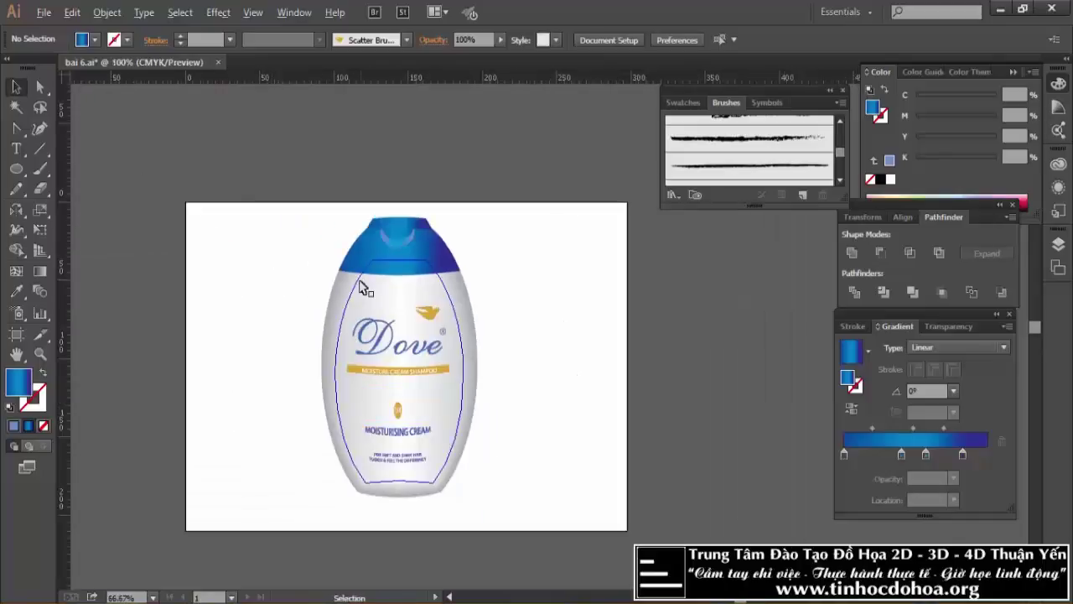
key("ctrl+1")
key("ctrl+minus")
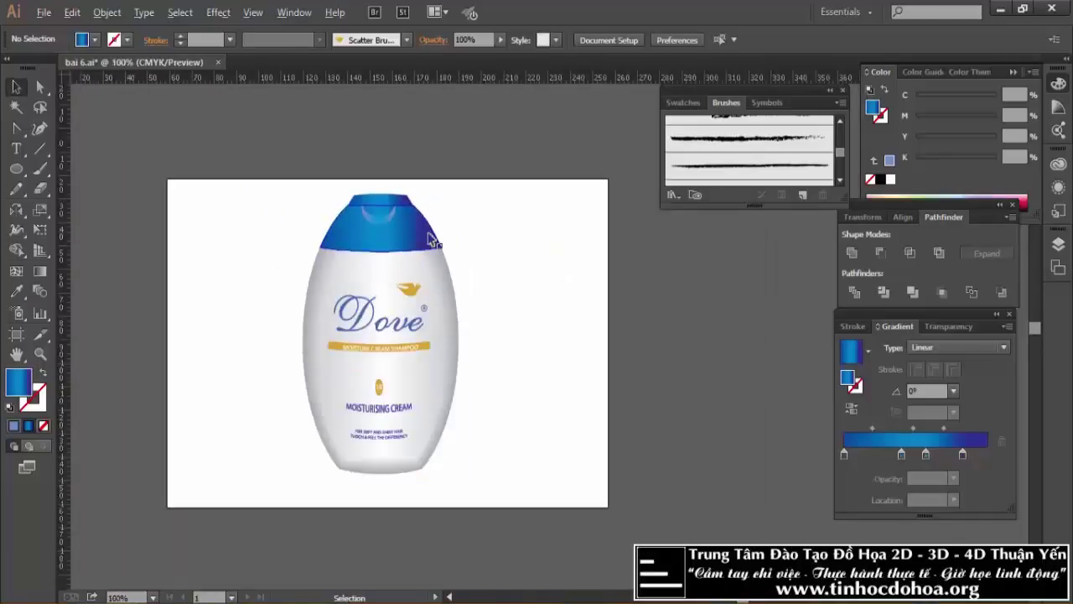
key("ctrl+1")
key("ctrl+minus")
key("ctrl+1")
scroll(362, 312, "up", 1, "alt")
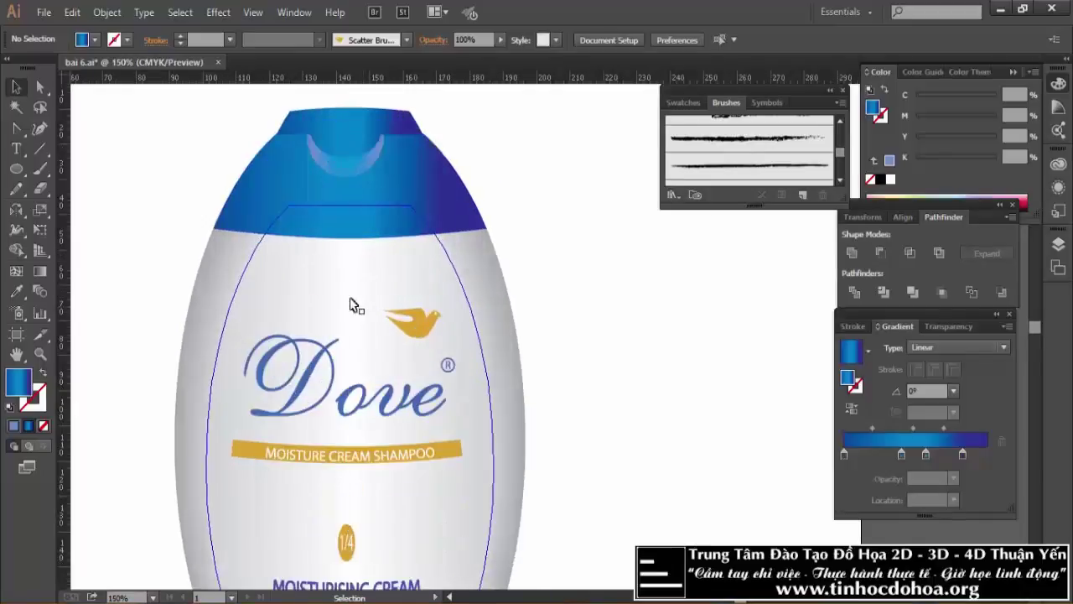
scroll(336, 298, "down", 1, "alt")
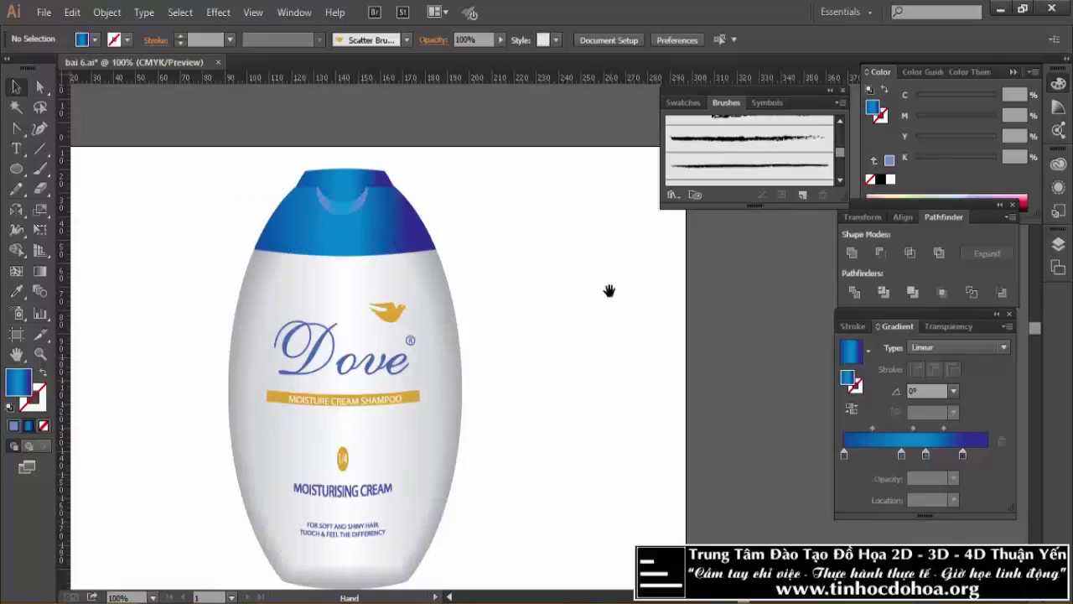
scroll(587, 290, "down", 1, "alt")
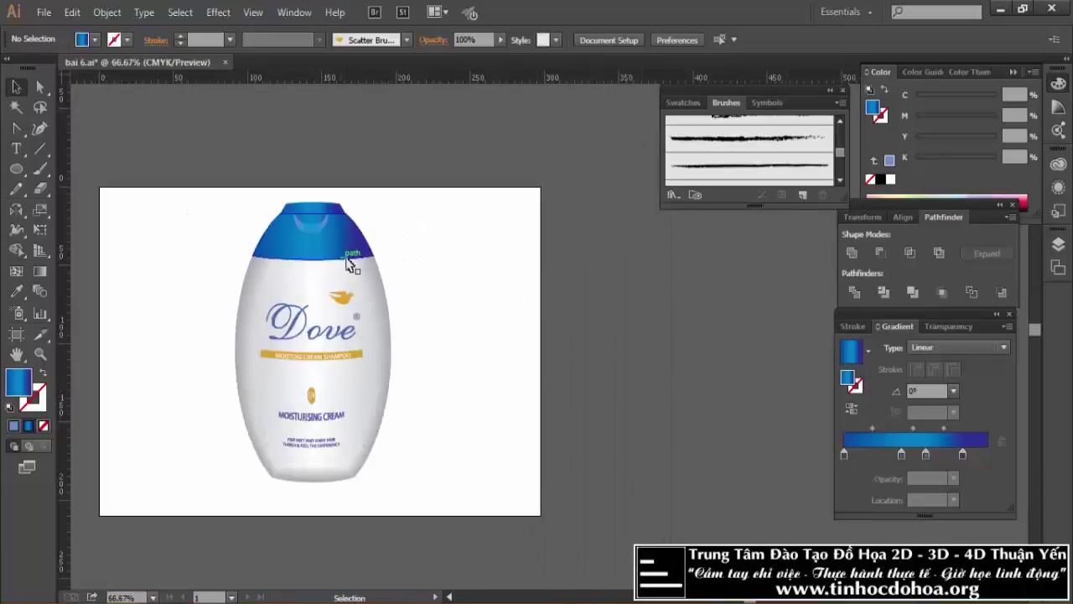
scroll(306, 243, "up", 1, "alt")
scroll(300, 234, "down", 1, "alt")
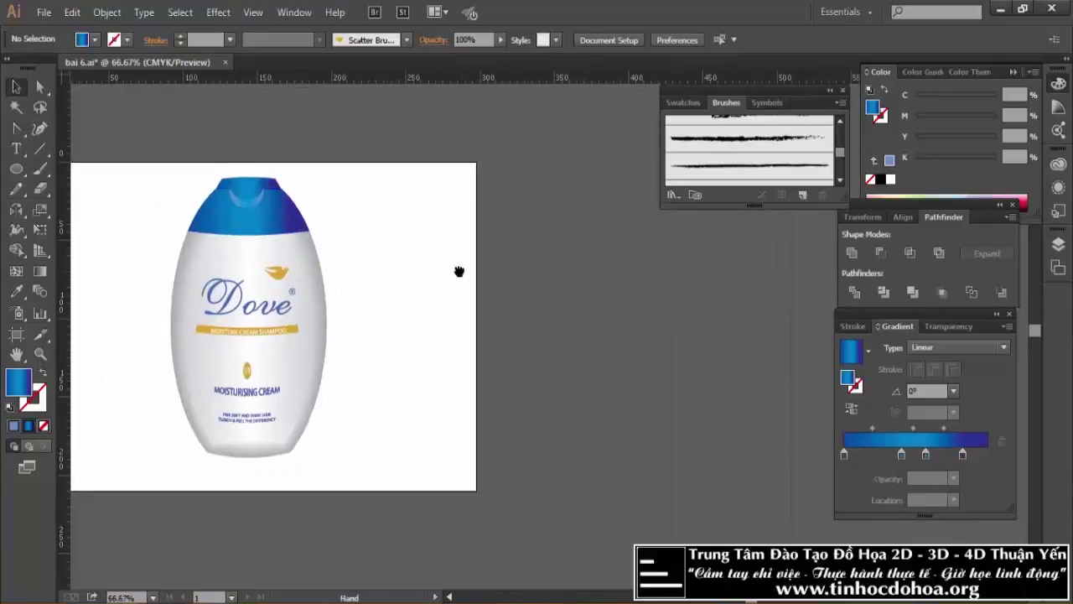
Add Artboard 3 (about 296 × 210 mm) to the right of the reference artboard.
left_click(17, 333)
scroll(444, 232, "down", 1, "alt")
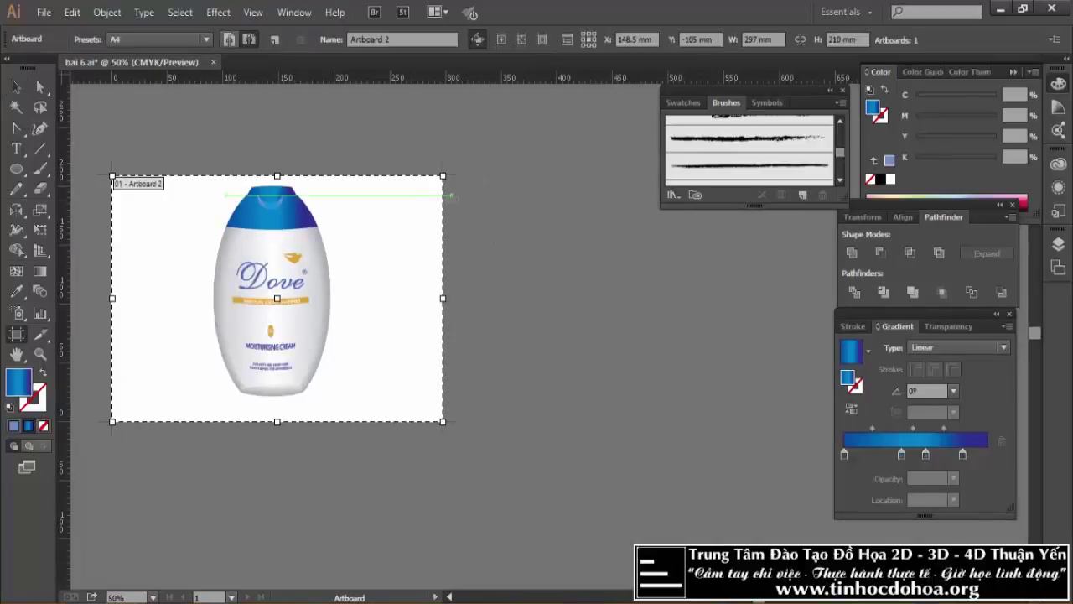
scroll(421, 208, "down", 1, "alt")
left_click_drag(465, 186, 686, 350)
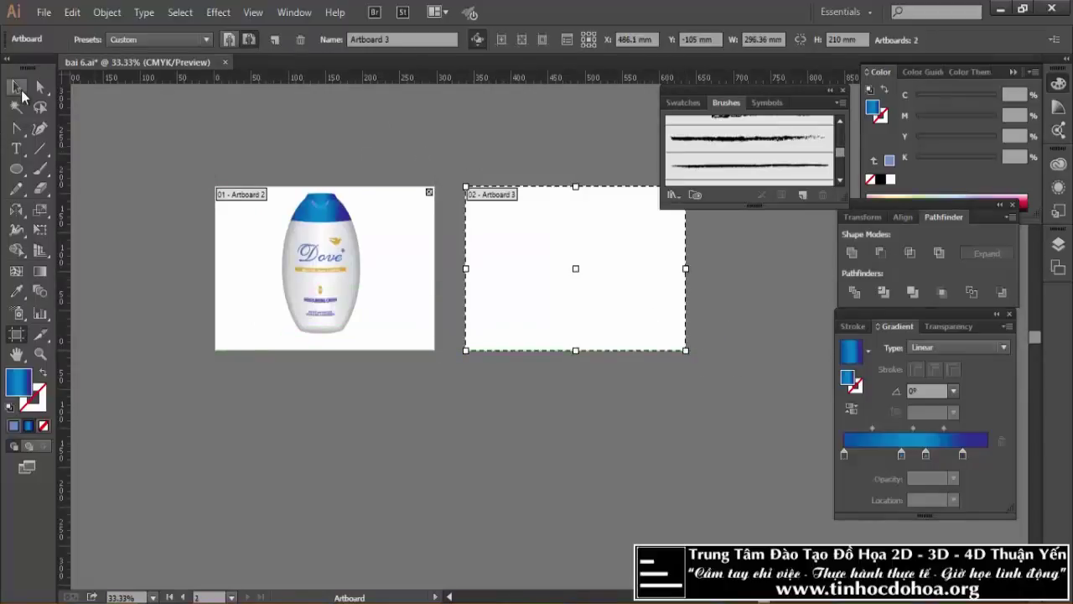
left_click(16, 87)
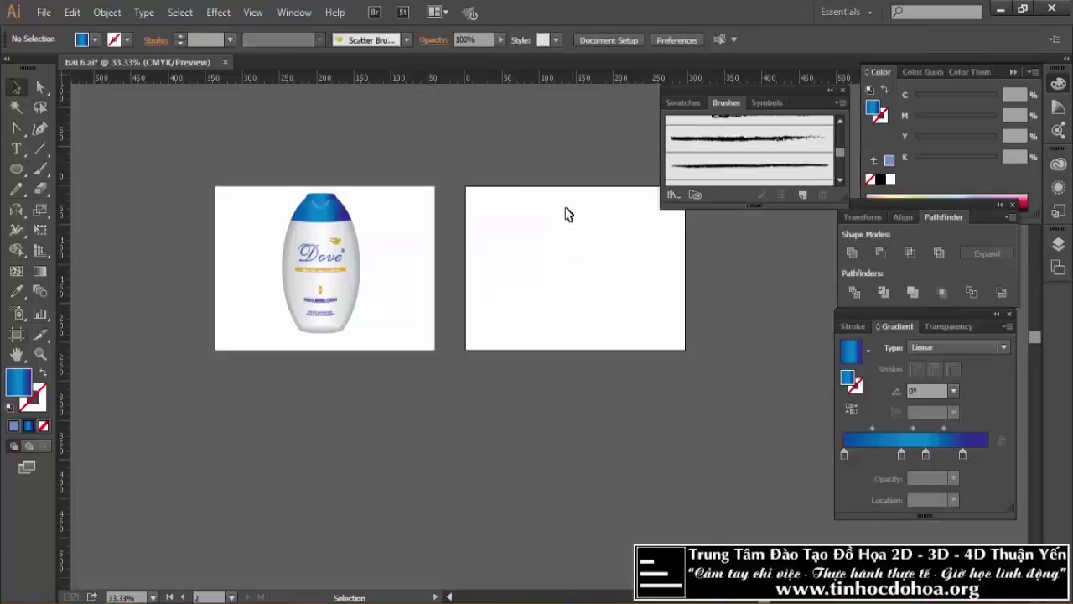
scroll(566, 214, "up", 1)
scroll(242, 238, "up", 1)
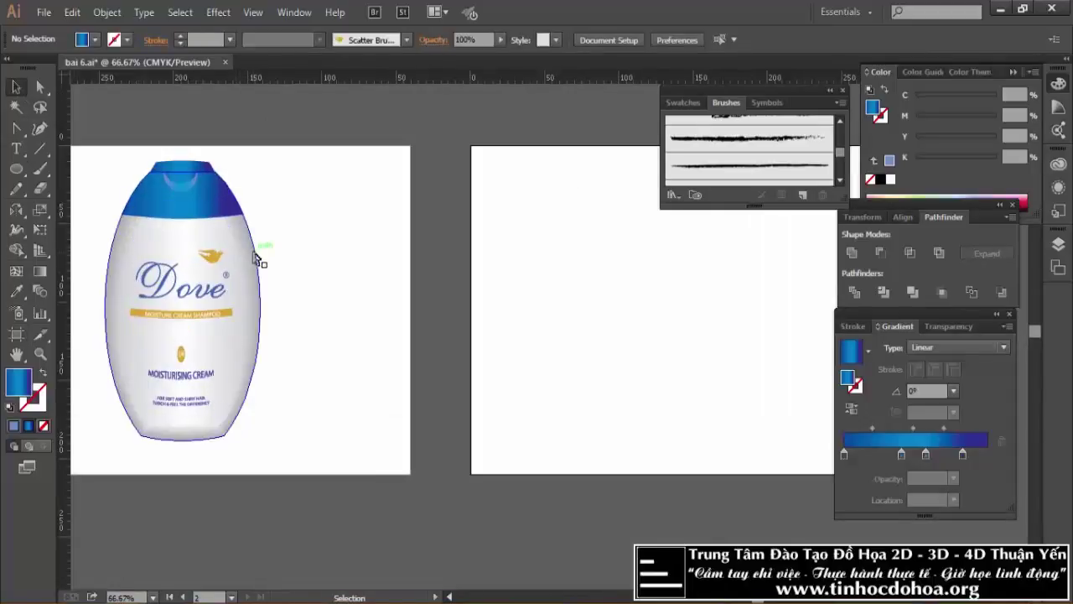
scroll(101, 235, "up", 1)
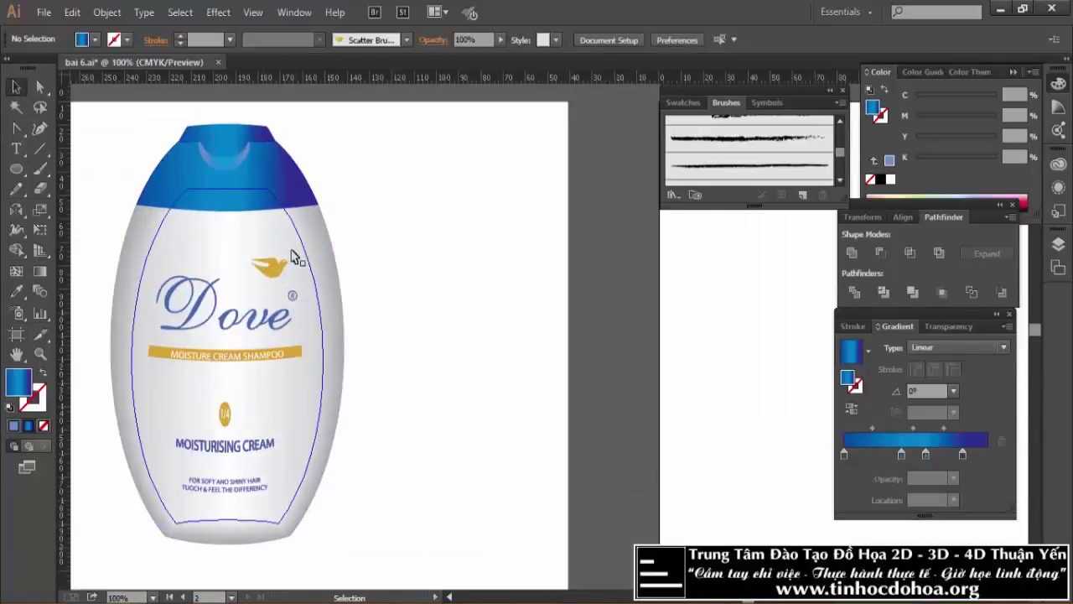
scroll(251, 243, "up", 1)
scroll(250, 252, "up", 1)
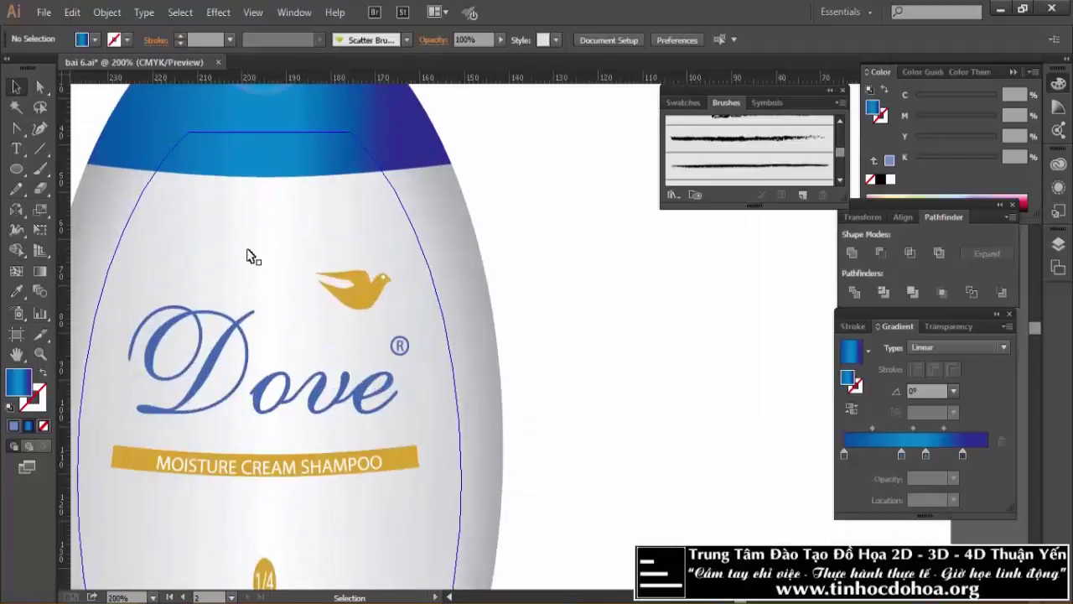
mouse_move(250, 252)
left_mouse_down()
mouse_move(558, 252)
mouse_move(520, 210)
left_mouse_up()
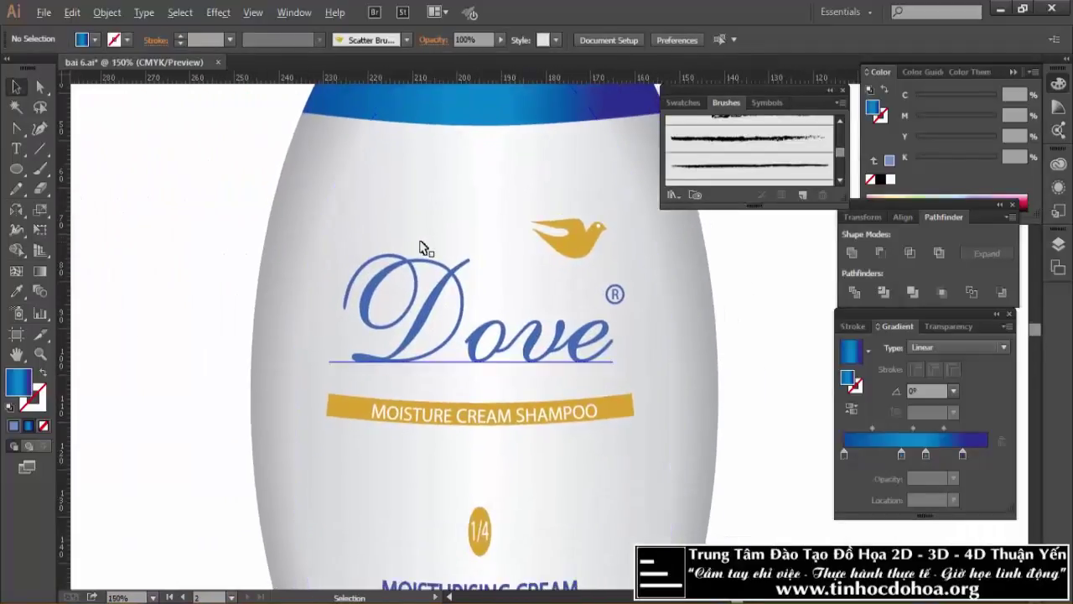
scroll(402, 235, "down", 1)
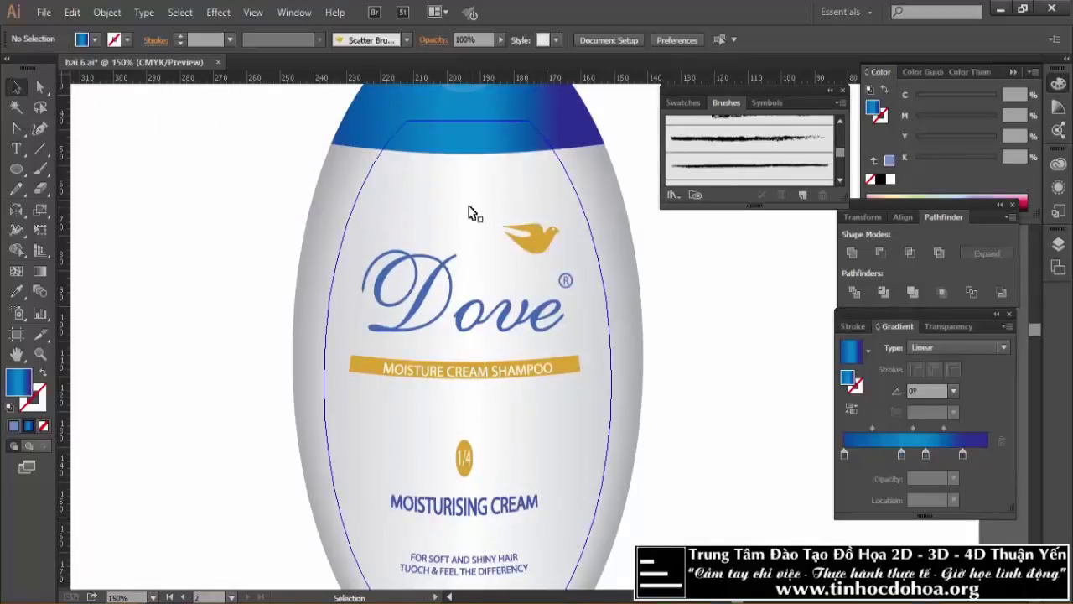
scroll(292, 207, "up", 1)
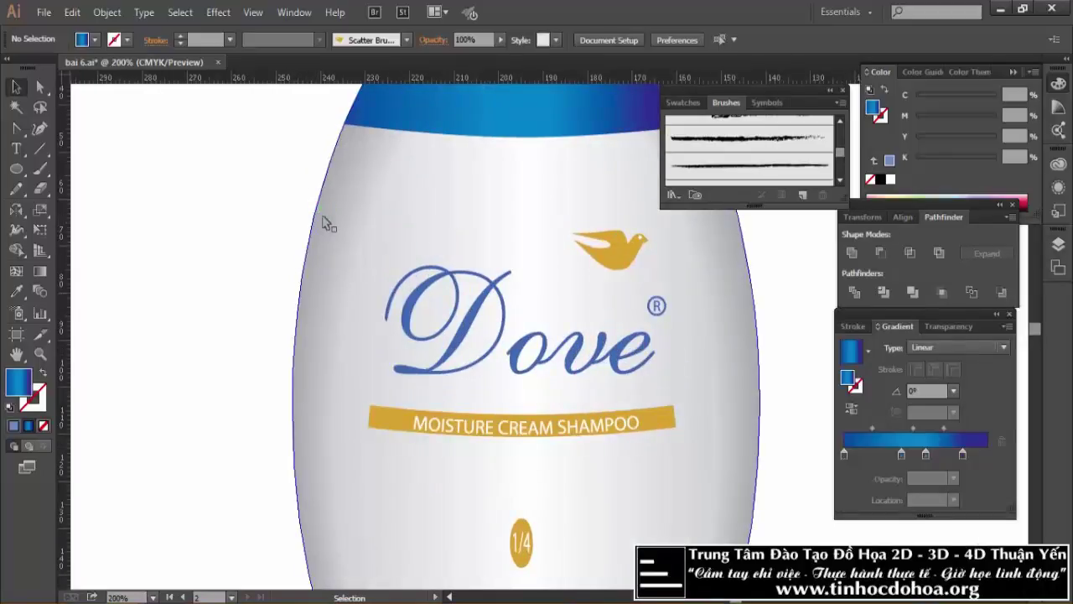
scroll(260, 216, "down", 1)
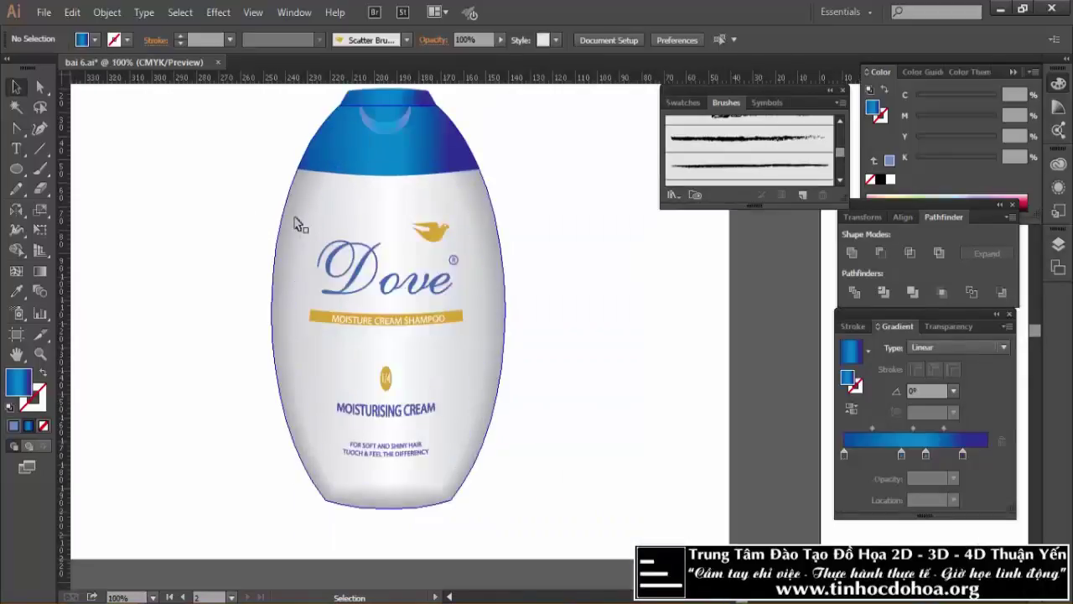
scroll(300, 228, "up", 1)
scroll(277, 238, "up", 1)
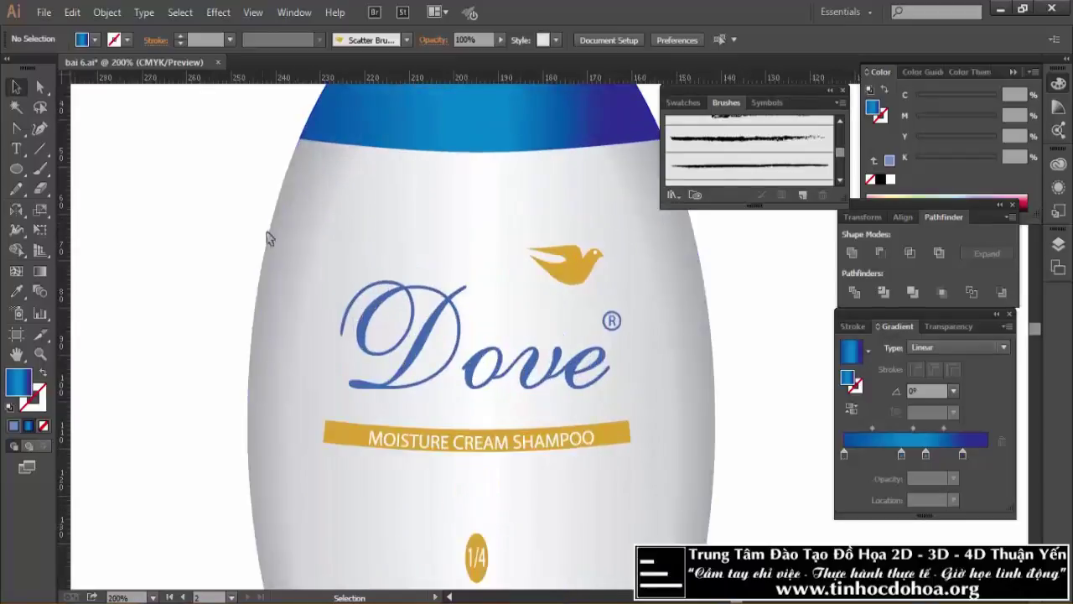
scroll(251, 236, "down", 2)
scroll(230, 228, "down", 2)
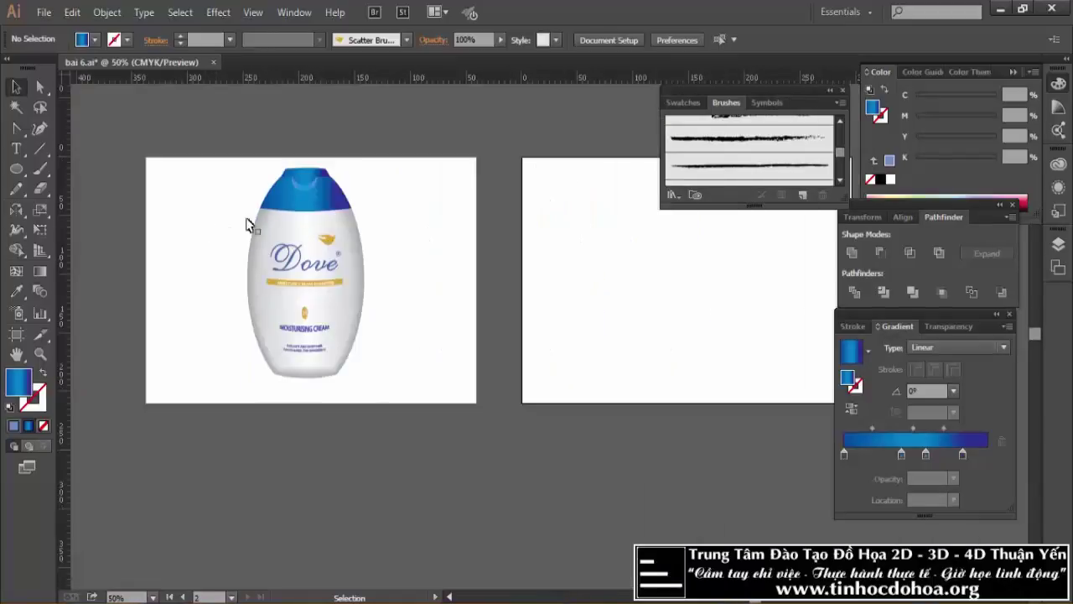
left_click_drag(662, 258, 532, 266)
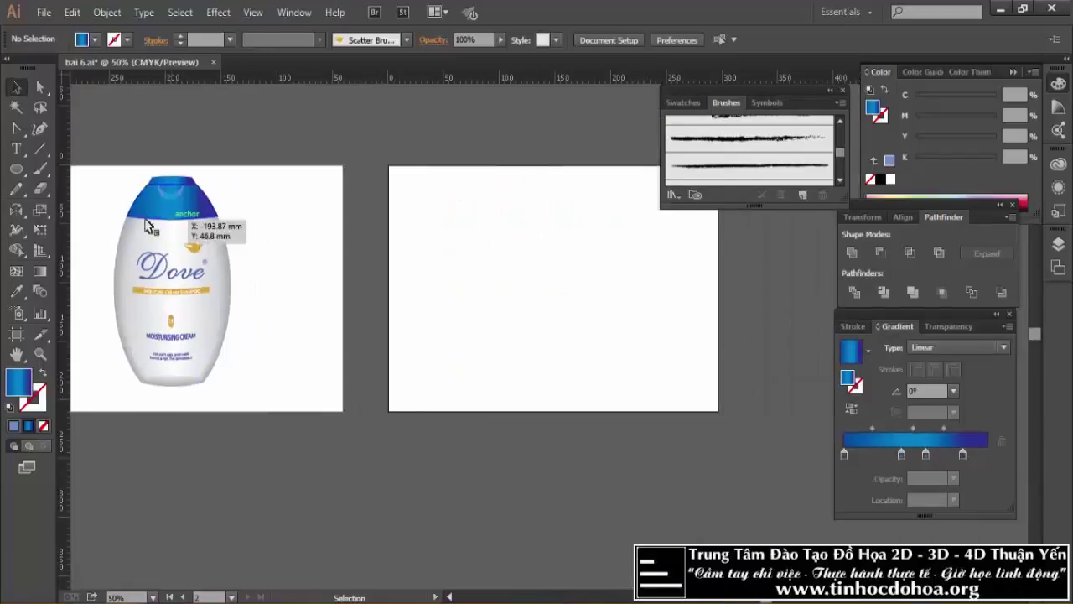
scroll(191, 245, "up", 1)
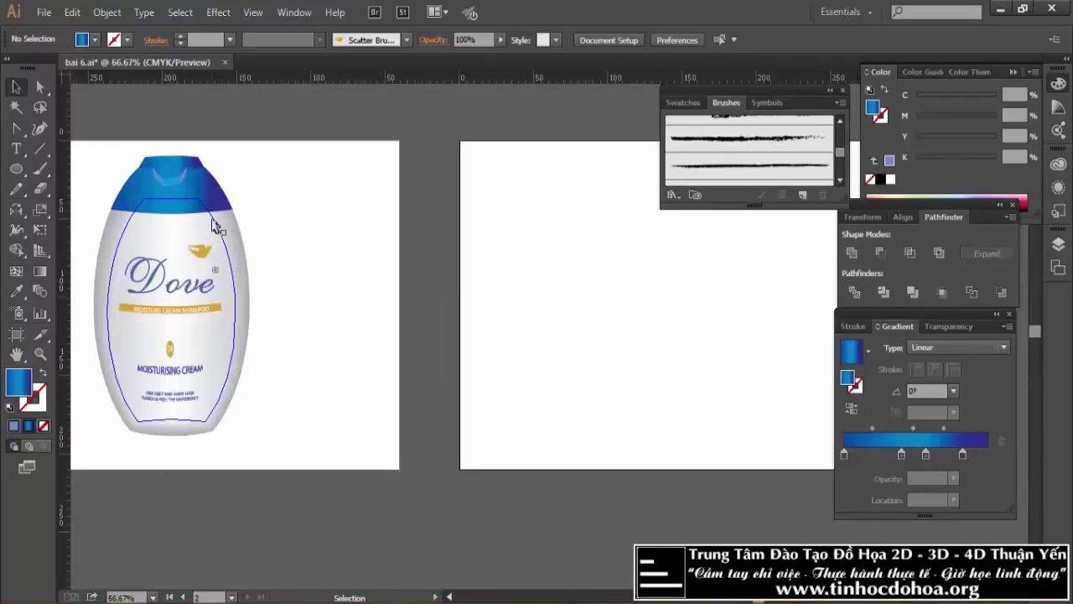
scroll(183, 215, "down", 1)
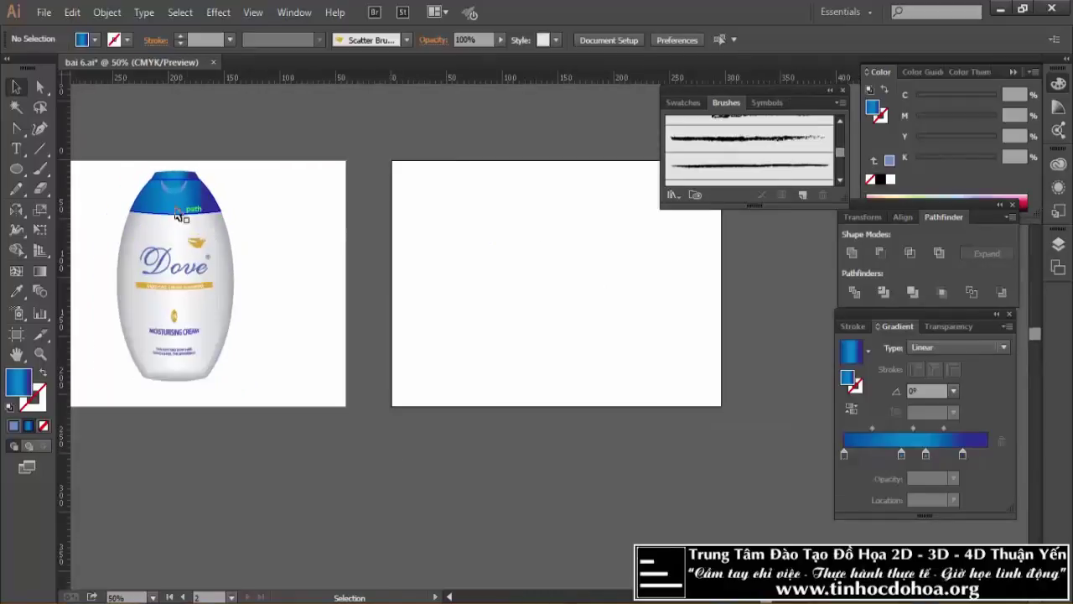
Draw a tall rectangle, about 39.5 × 171.8 mm, on Artboard 3.
left_click_drag(16, 168, 84, 167)
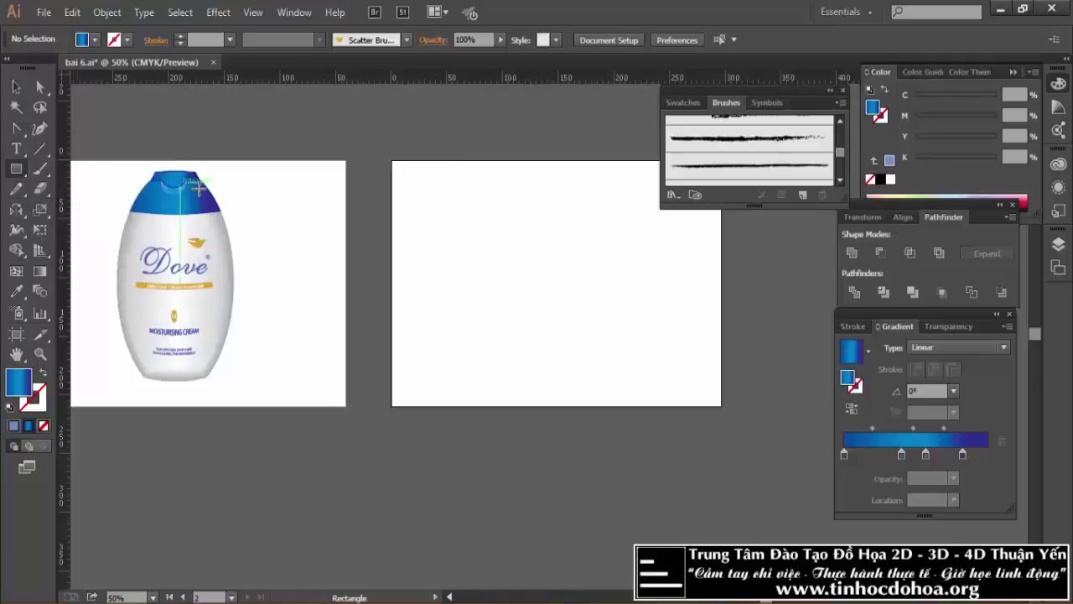
left_click_drag(609, 211, 555, 218)
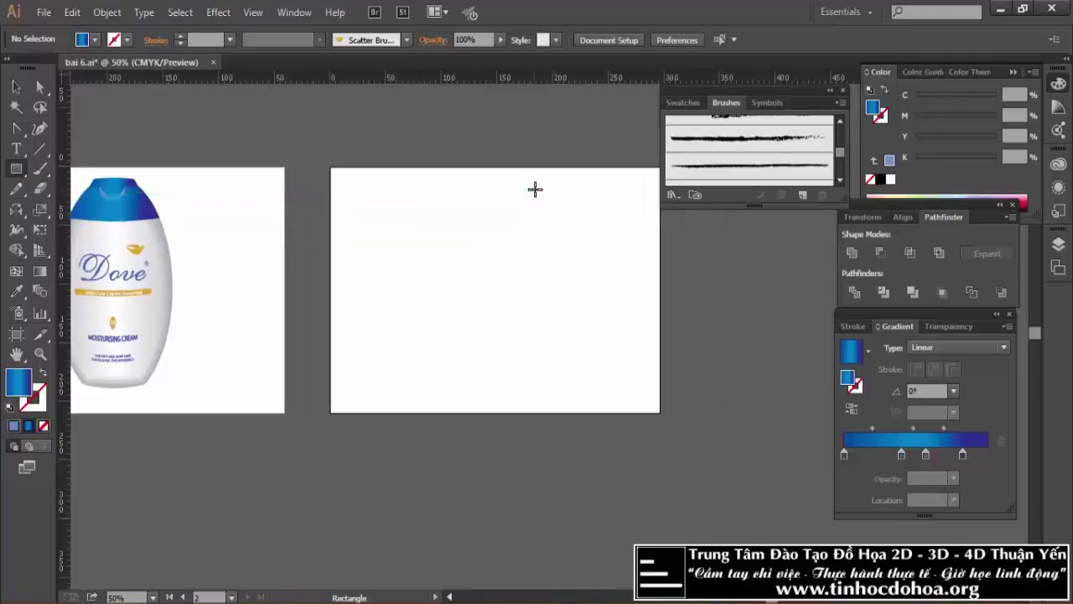
left_click_drag(536, 186, 579, 387)
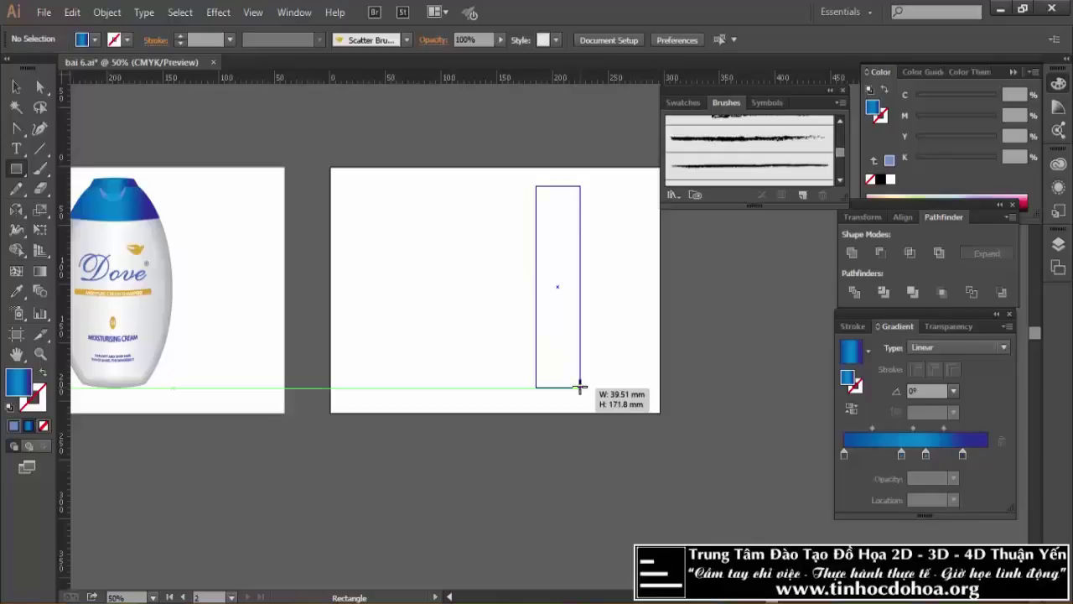
left_click_drag(579, 388, 579, 388)
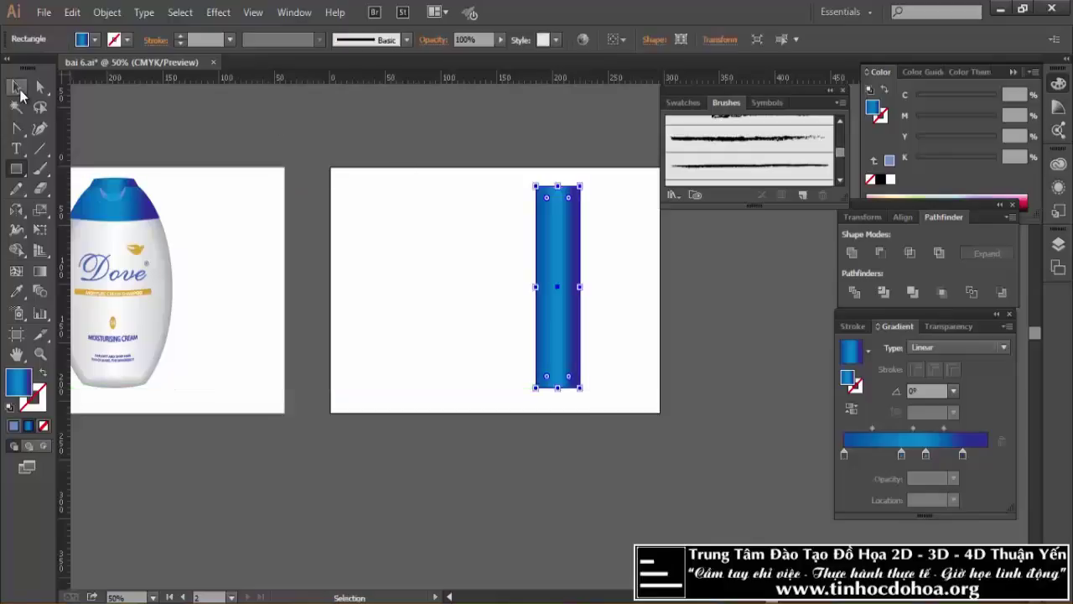
Give the rectangle a solid 40% grey fill from the swatches.
left_click(17, 88)
left_click(16, 425)
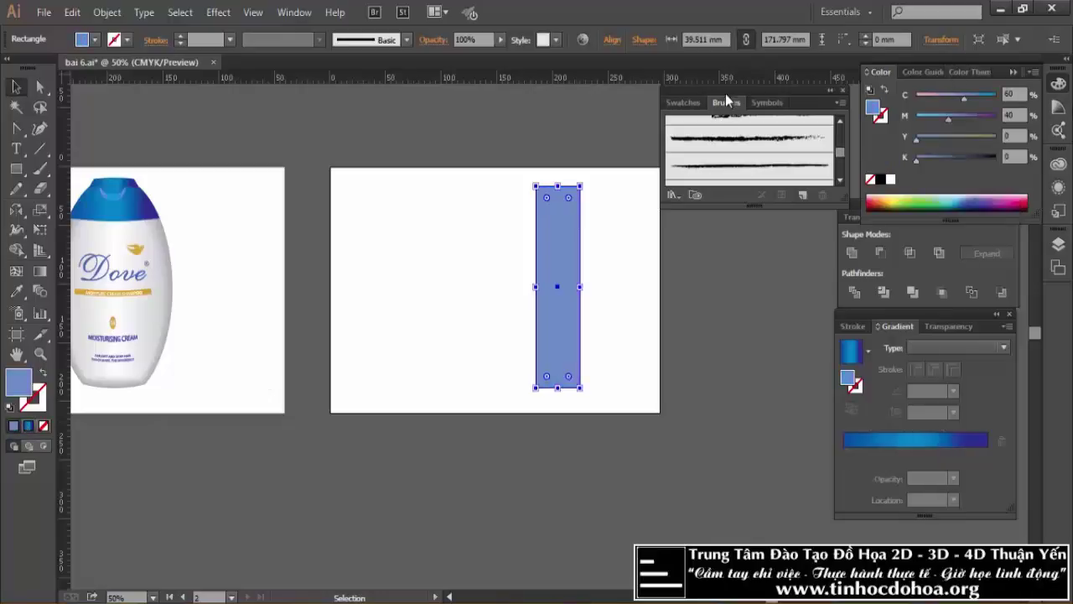
left_click(700, 102)
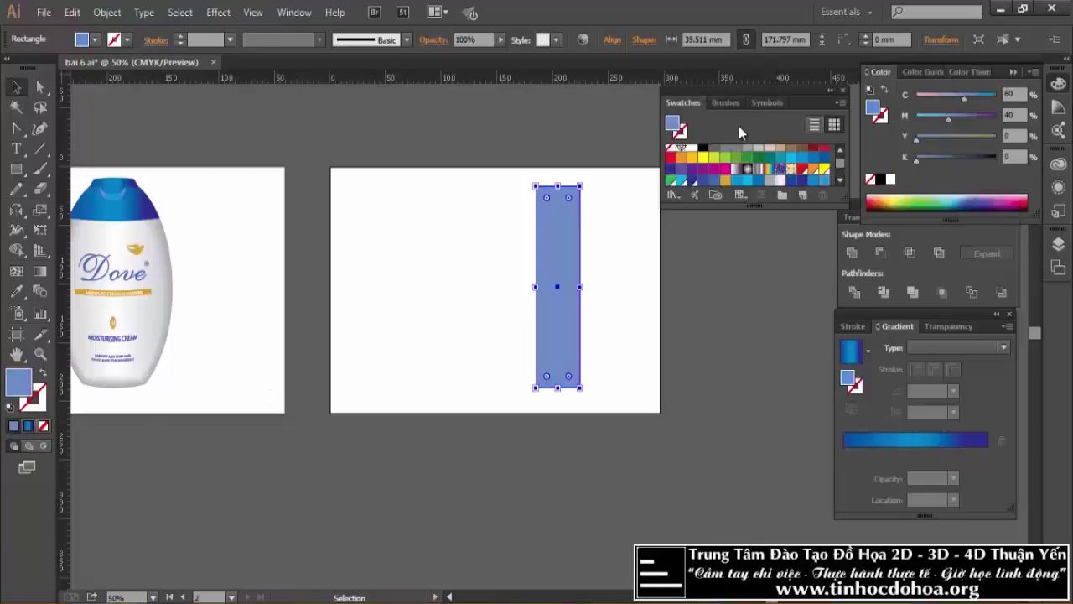
left_click(770, 180)
left_click(640, 271)
left_click(554, 274)
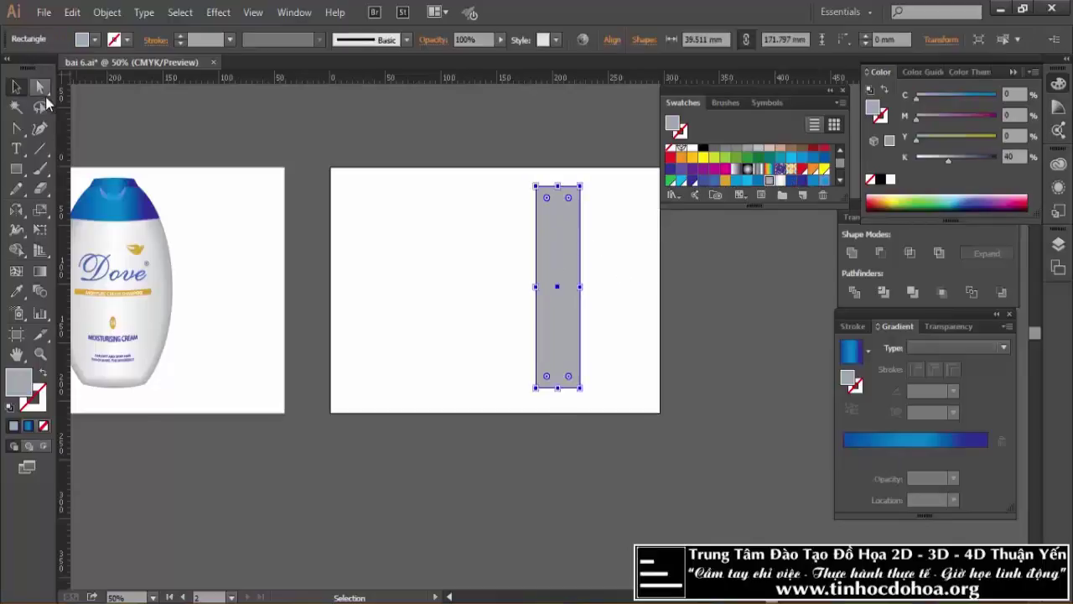
left_click(39, 86)
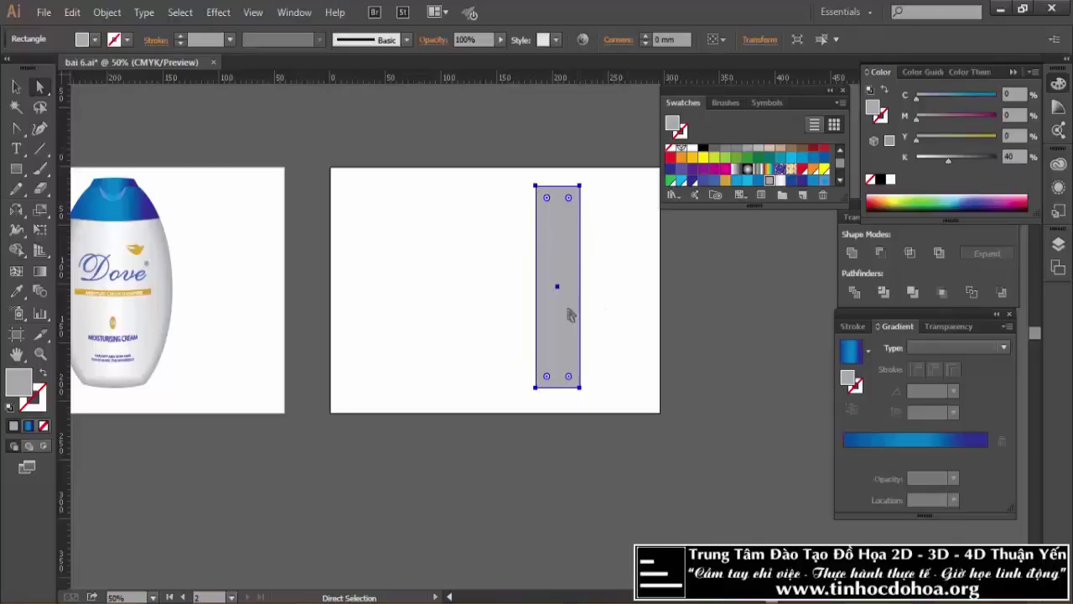
Add an anchor point midway on the rectangle's right edge and pull it outward.
key("plus")
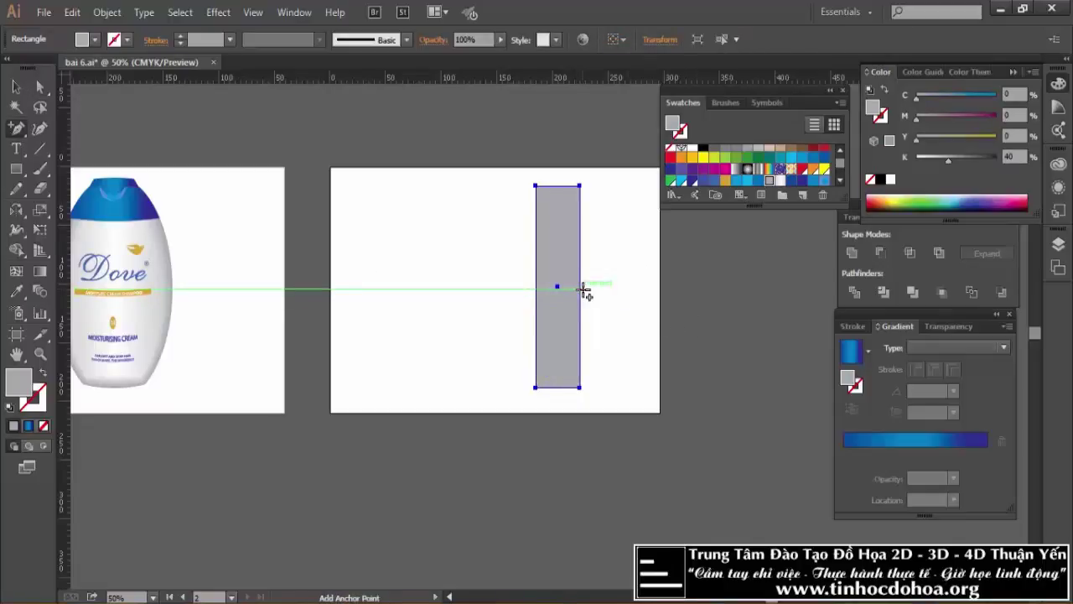
left_click(581, 288)
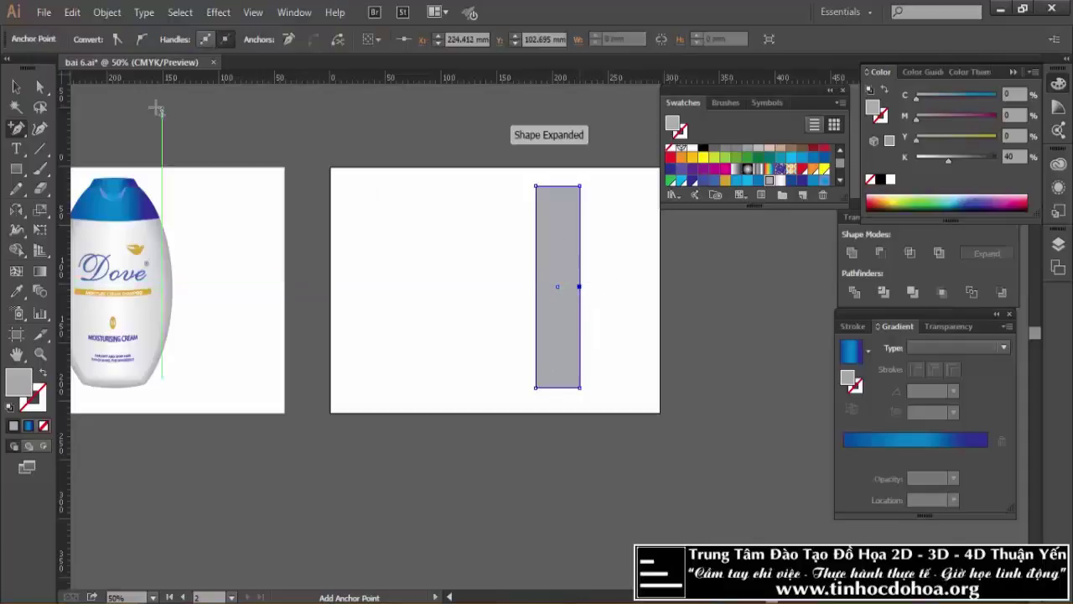
left_click(39, 87)
scroll(560, 253, "up", 1)
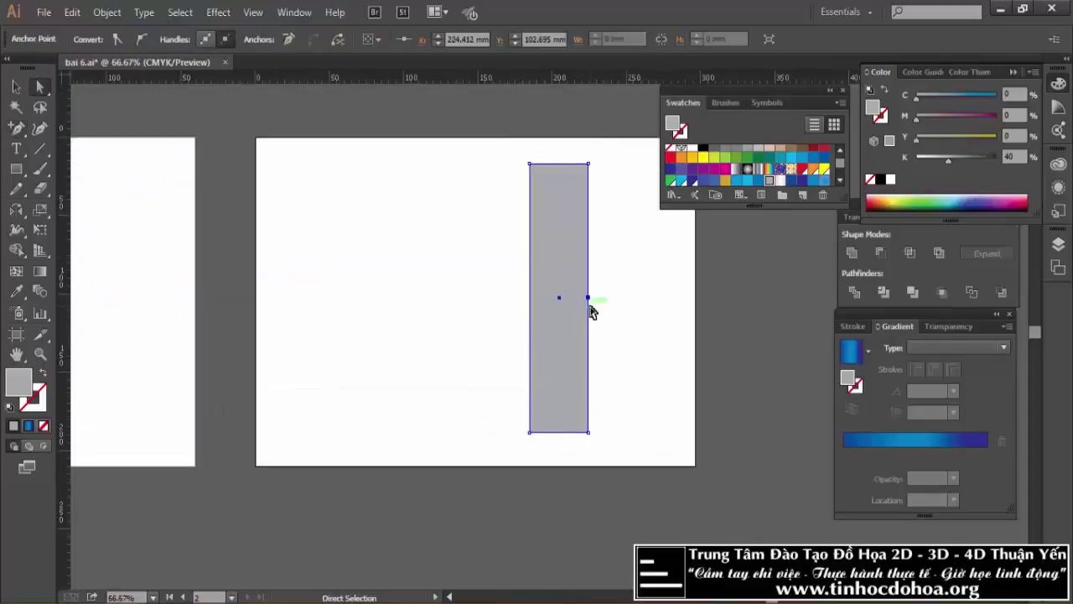
left_click_drag(589, 298, 601, 298)
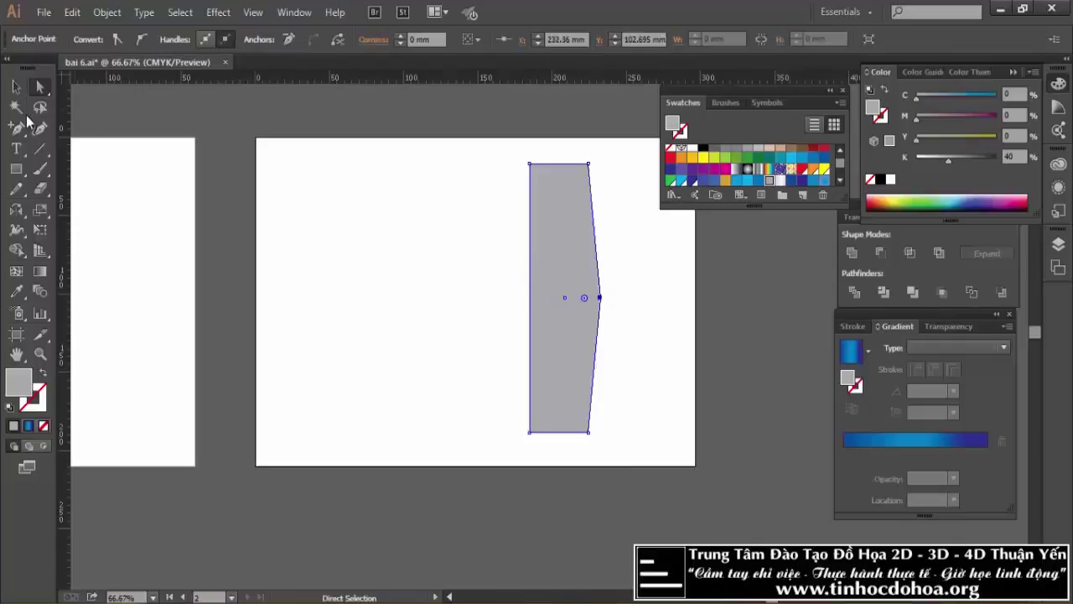
Convert the right-edge point to smooth and shape the upper and lower curves.
left_click_drag(15, 127, 59, 183)
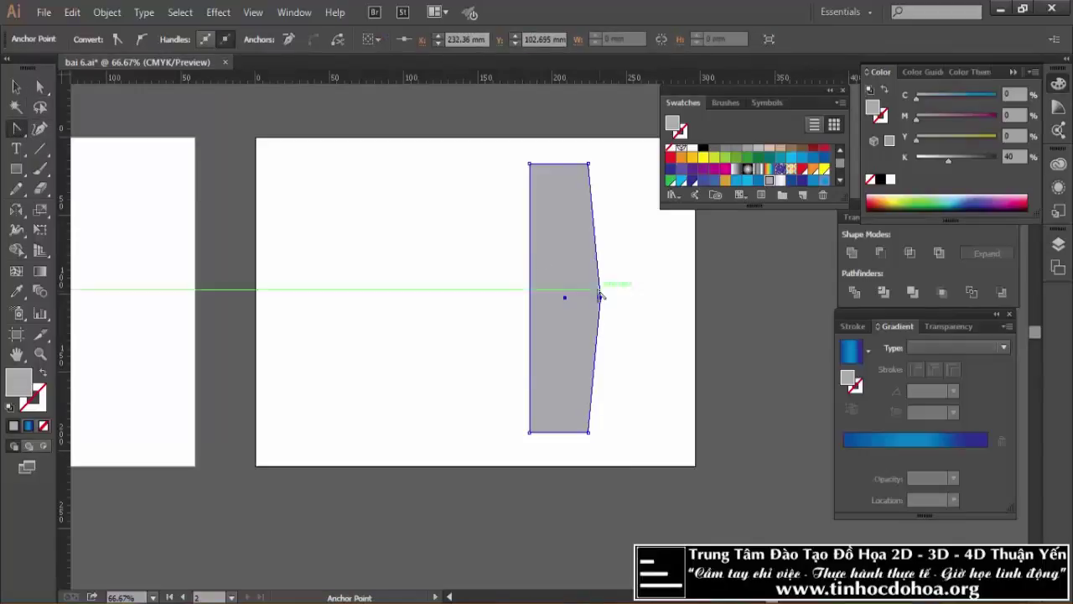
key("a")
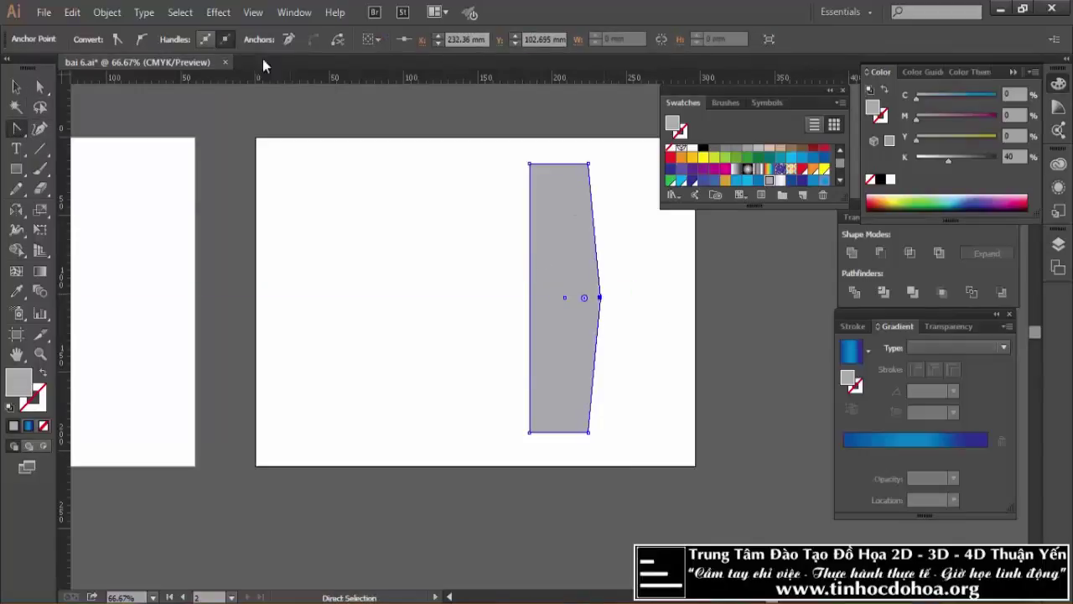
left_click_drag(599, 297, 600, 330)
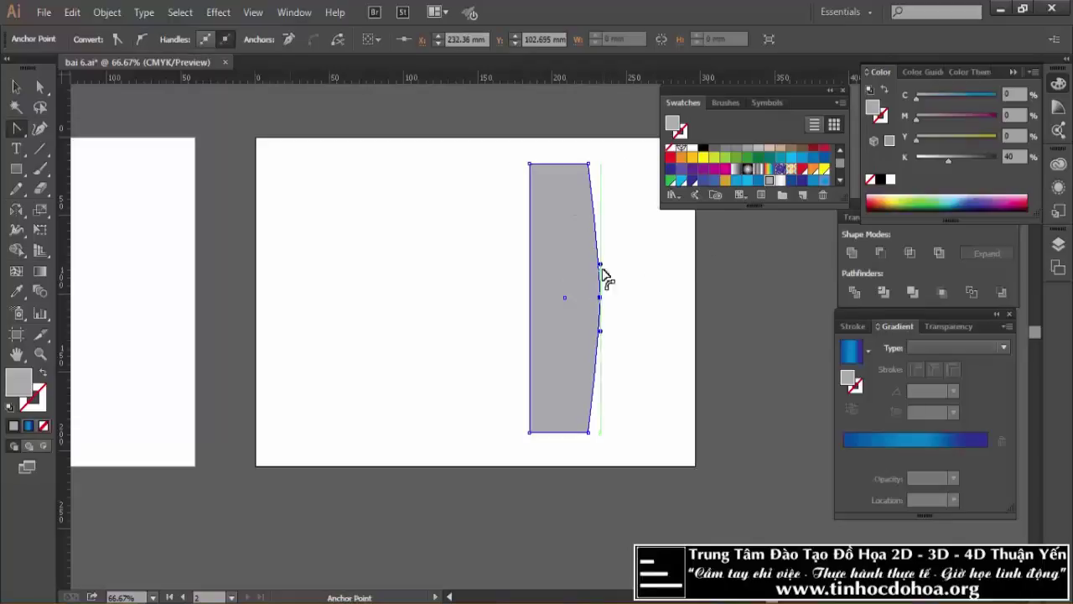
left_click_drag(603, 265, 606, 249)
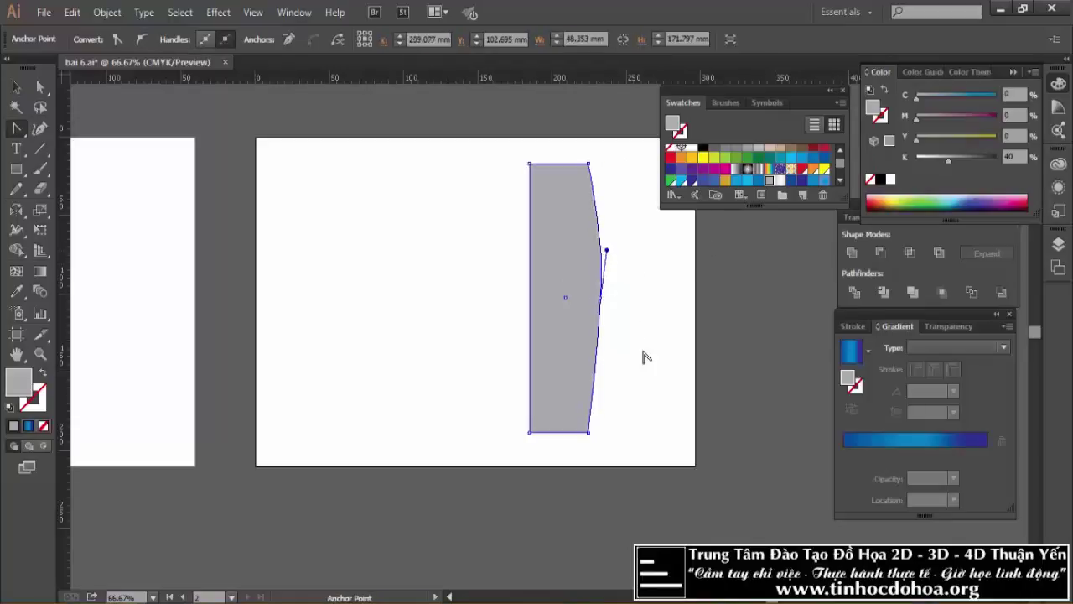
mouse_move(600, 331)
left_mouse_down()
mouse_move(609, 343)
mouse_move(602, 362)
left_mouse_up()
Give the middle right point vertical handles and fine-tune the upper right curve.
left_click(14, 87)
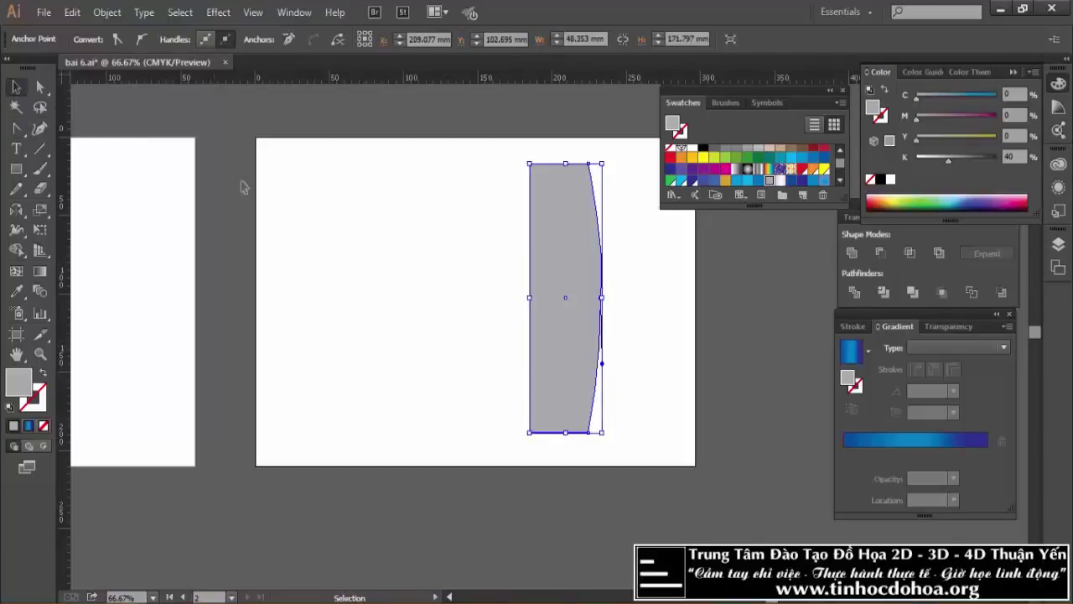
left_click(422, 257)
scroll(630, 248, "up", 1)
left_click(540, 258)
left_click(16, 129)
left_click_drag(584, 324, 590, 186)
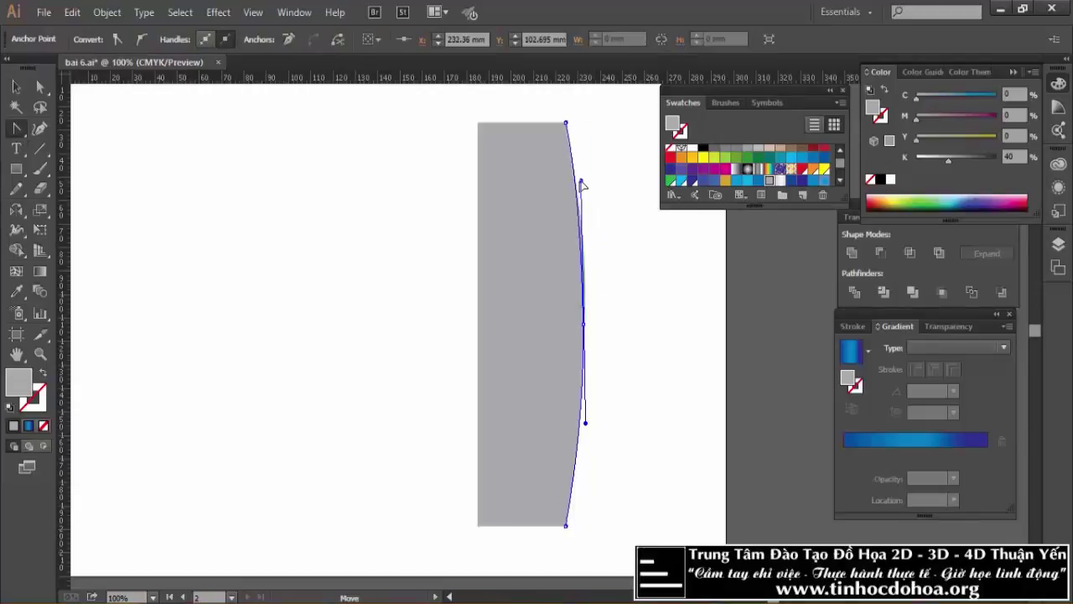
left_click_drag(591, 186, 582, 178)
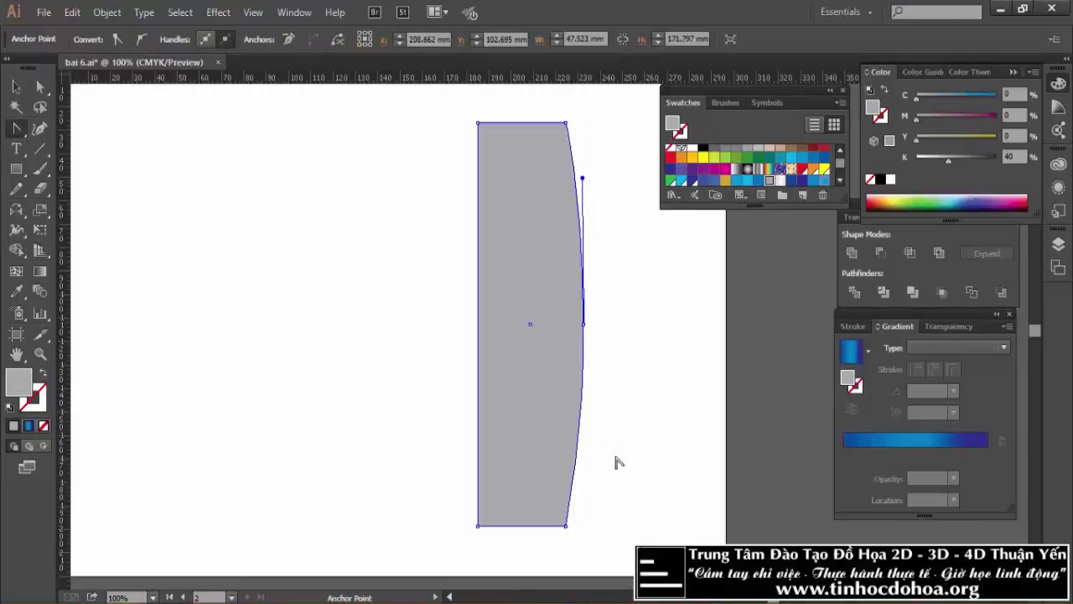
Move the top-right and bottom-right corners inward to the left.
key("a")
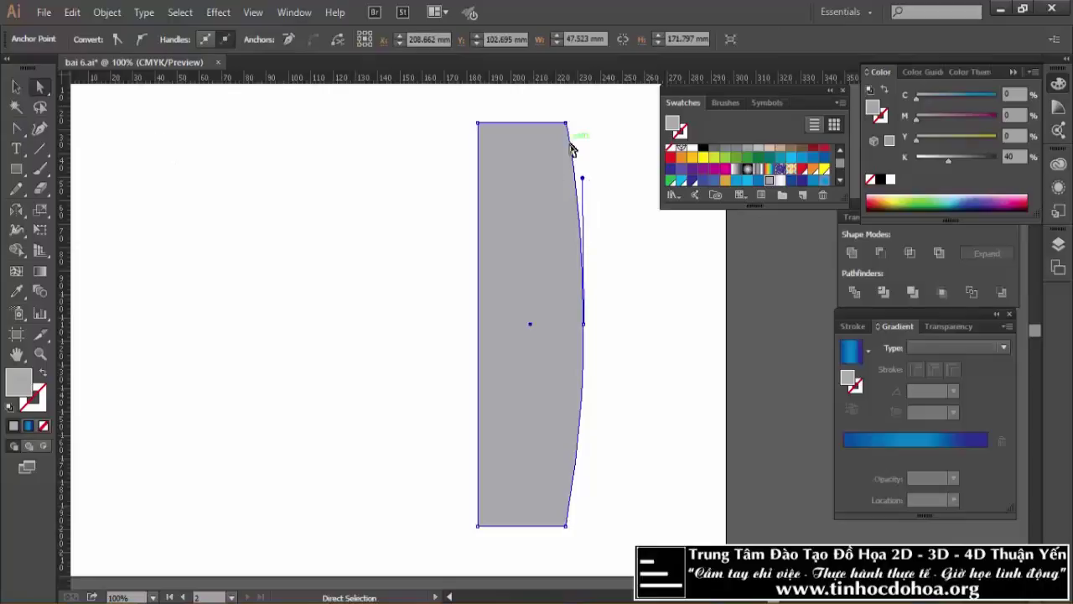
left_click(565, 123)
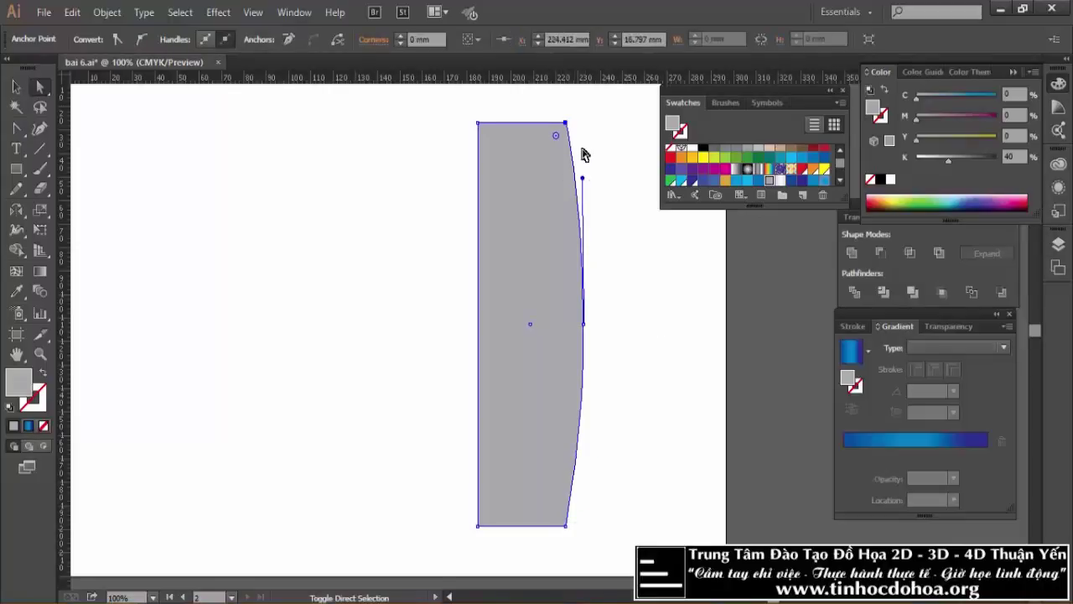
left_click_drag(566, 123, 555, 123)
left_click_drag(563, 529, 553, 530)
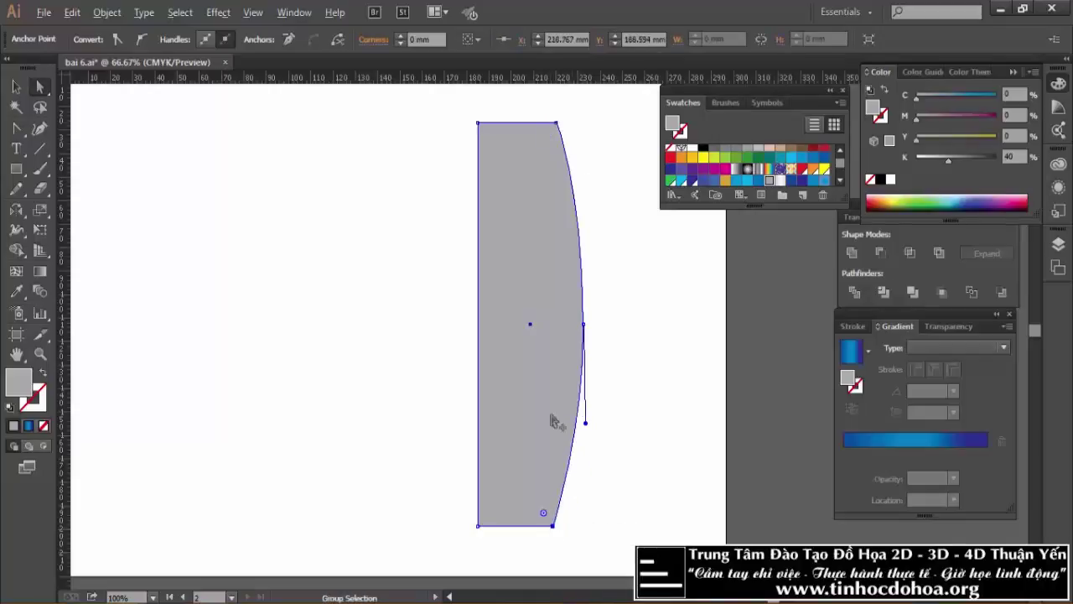
Pan back to the reference Dove bottle and clear the selection.
scroll(552, 416, "down", 2)
scroll(105, 481, "up", 1)
scroll(105, 467, "up", 1)
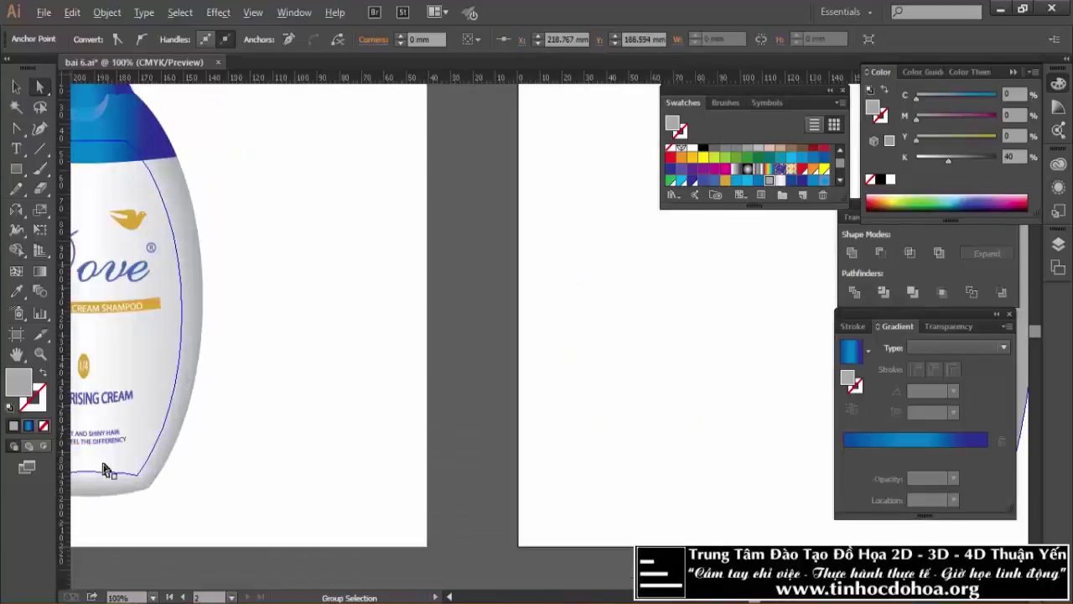
scroll(160, 472, "up", 1)
left_click_drag(160, 472, 317, 406)
left_click(344, 419)
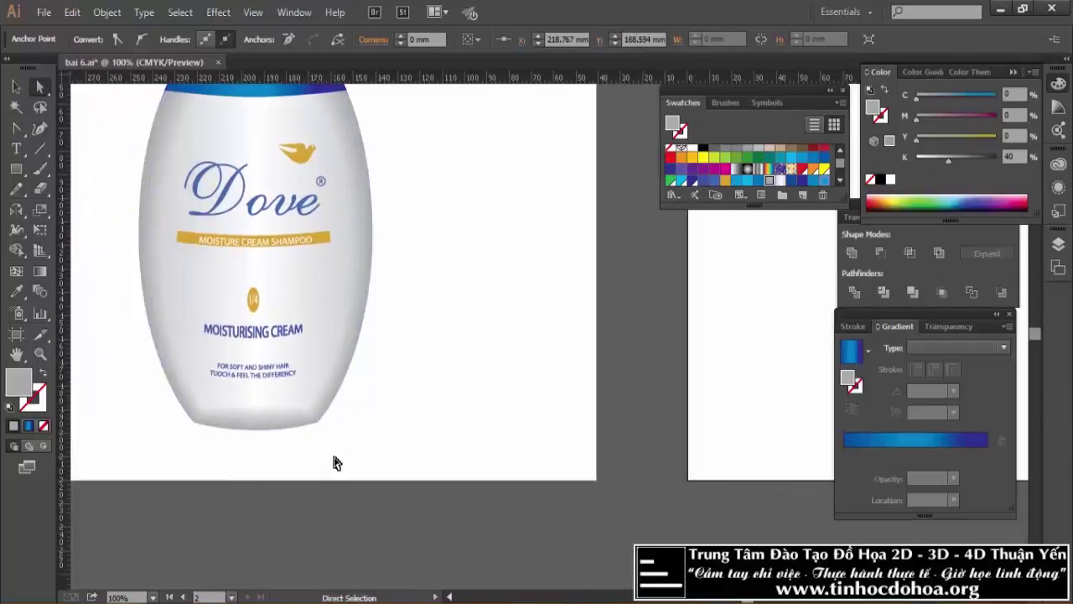
Scroll and pan to bring the reference bottle artboard into view.
scroll(326, 379, "down", 2)
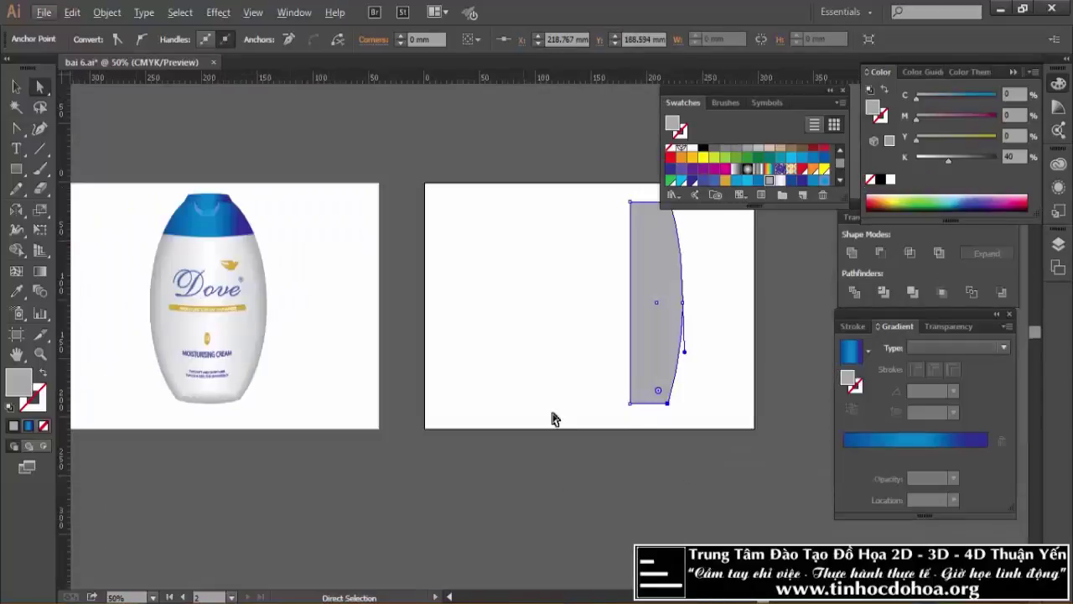
scroll(666, 411, "up", 2)
scroll(633, 399, "down", 1)
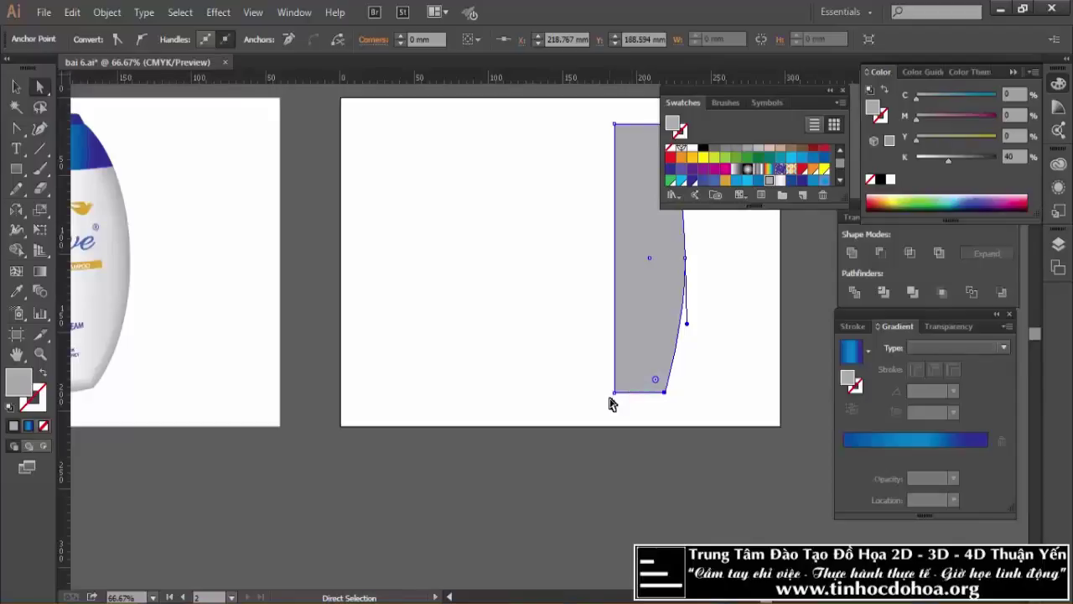
scroll(654, 417, "up", 1)
scroll(329, 244, "down", 2)
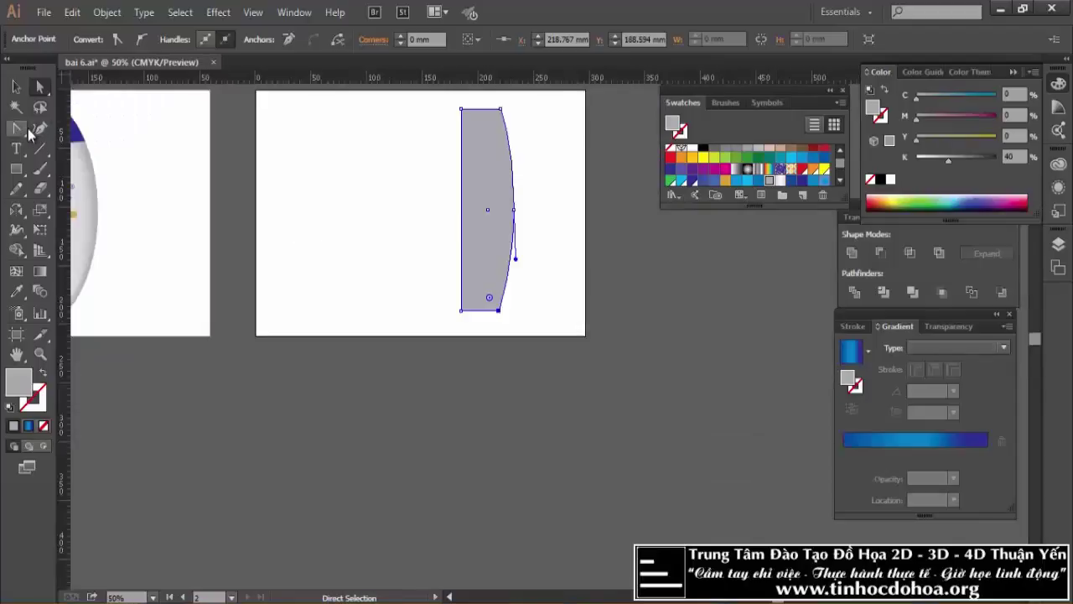
mouse_move(361, 277)
left_mouse_down()
mouse_move(543, 267)
mouse_move(514, 269)
left_mouse_up()
scroll(645, 308, "up", 1)
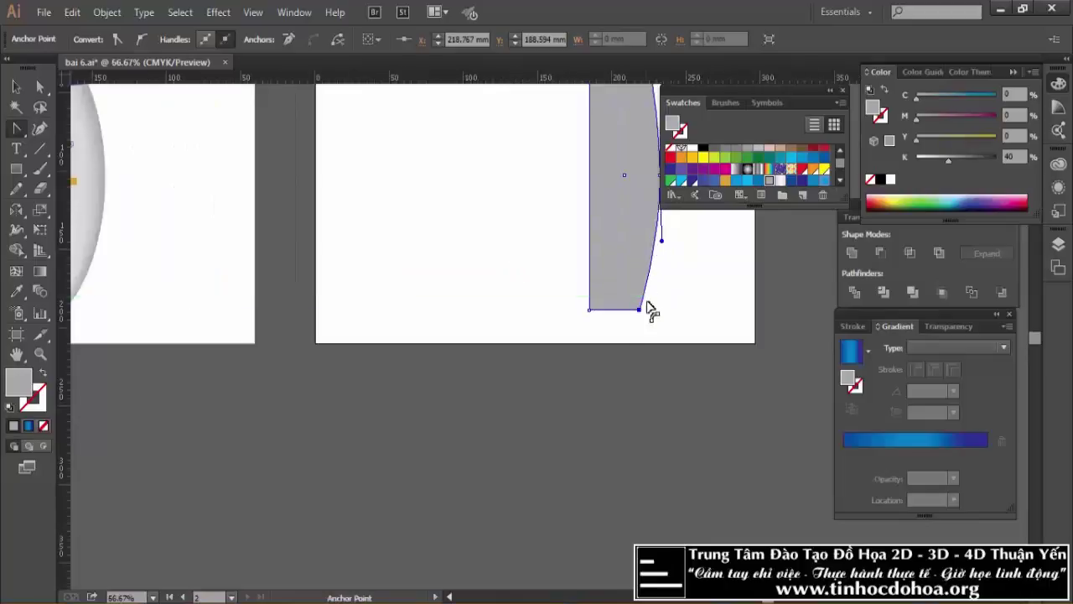
scroll(651, 310, "up", 1)
scroll(652, 311, "up", 1)
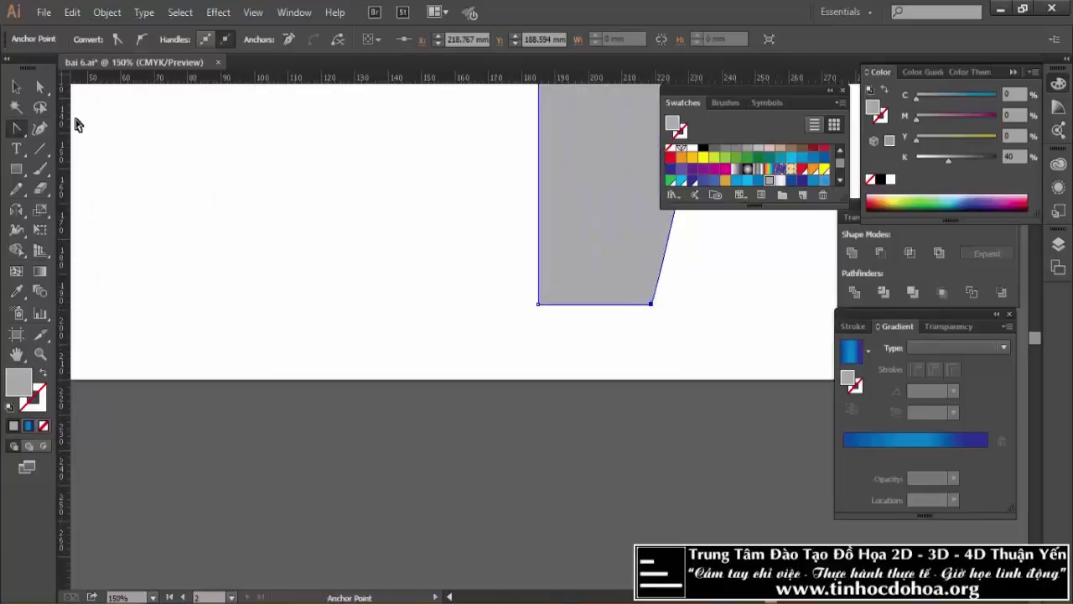
Keep the lower-right corner sharp and smooth the bottom-left point into a flattened base curve.
left_click(141, 39)
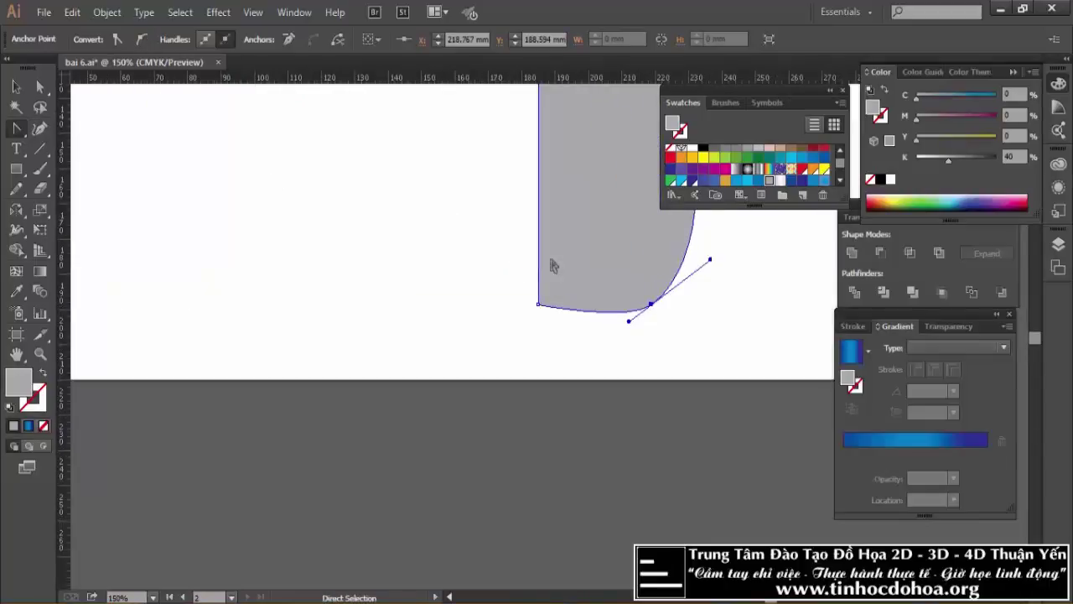
key("shift+c")
left_click(650, 304)
left_click(537, 303)
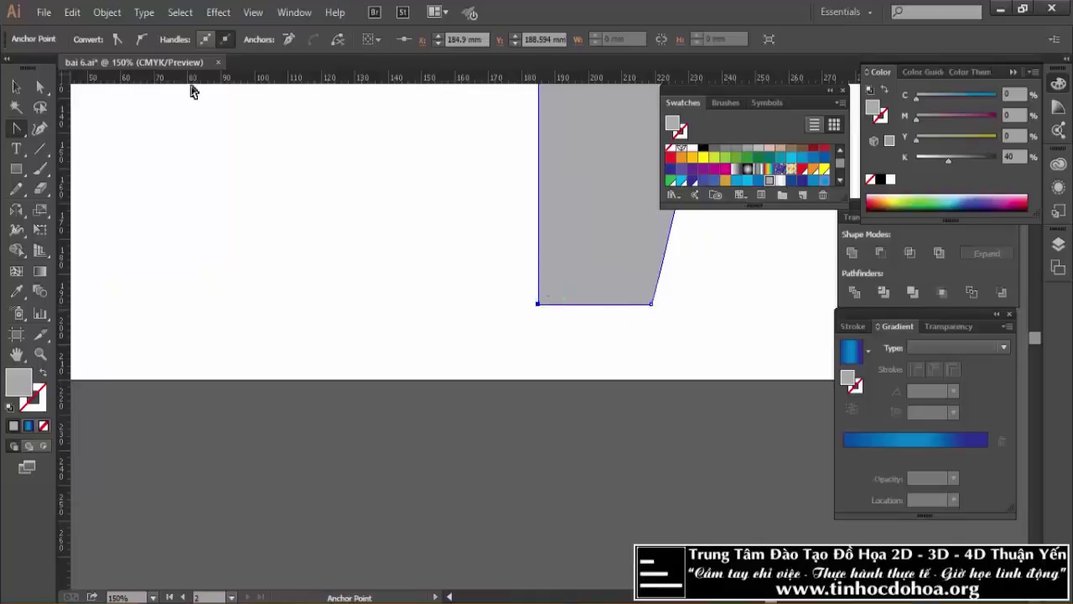
left_click(140, 40)
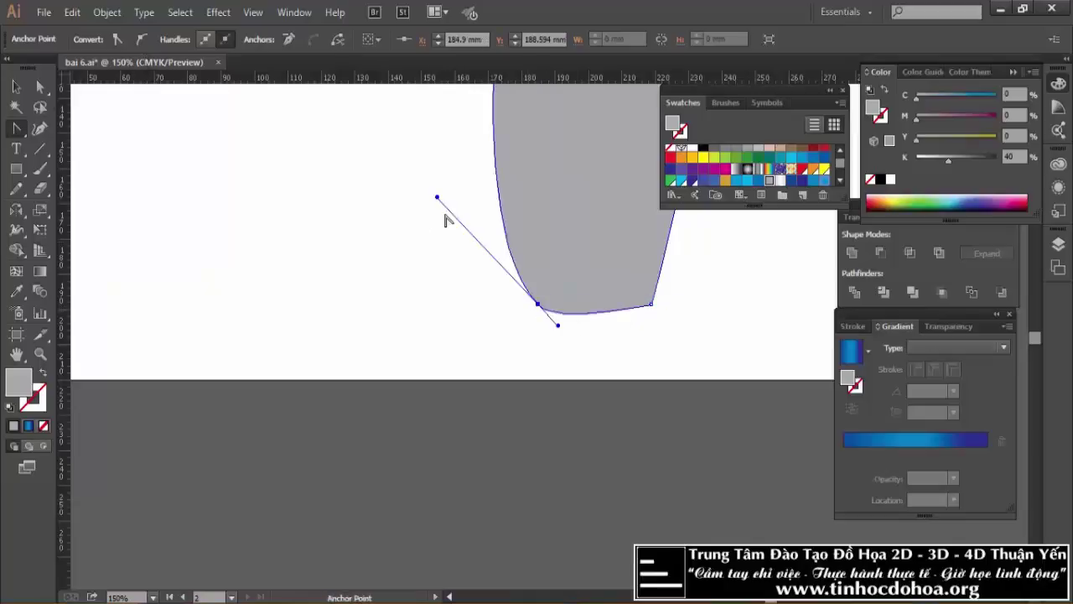
left_click_drag(559, 326, 602, 326)
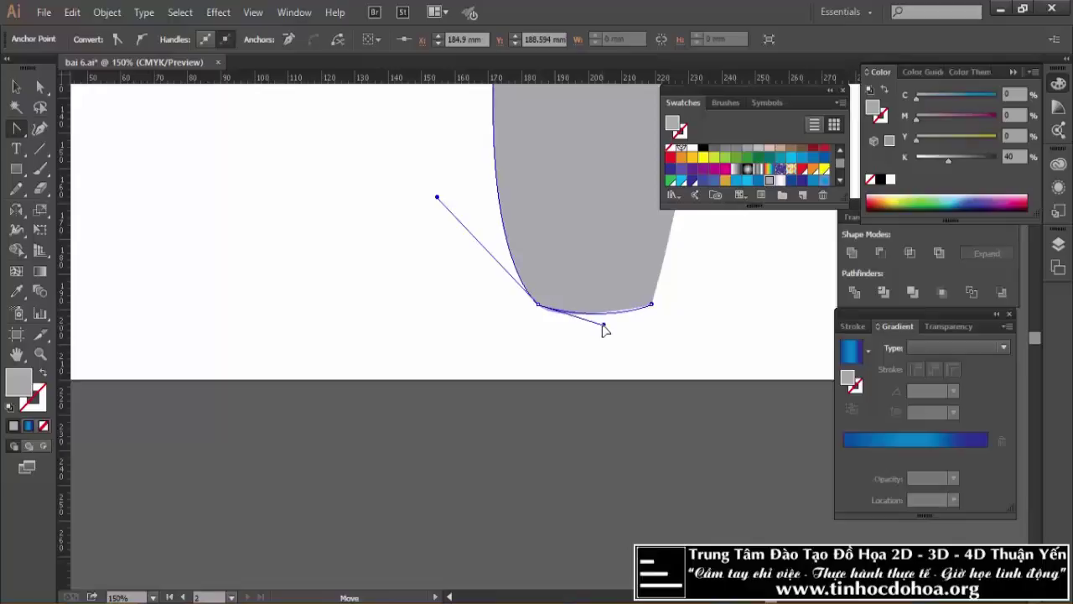
left_click(570, 282)
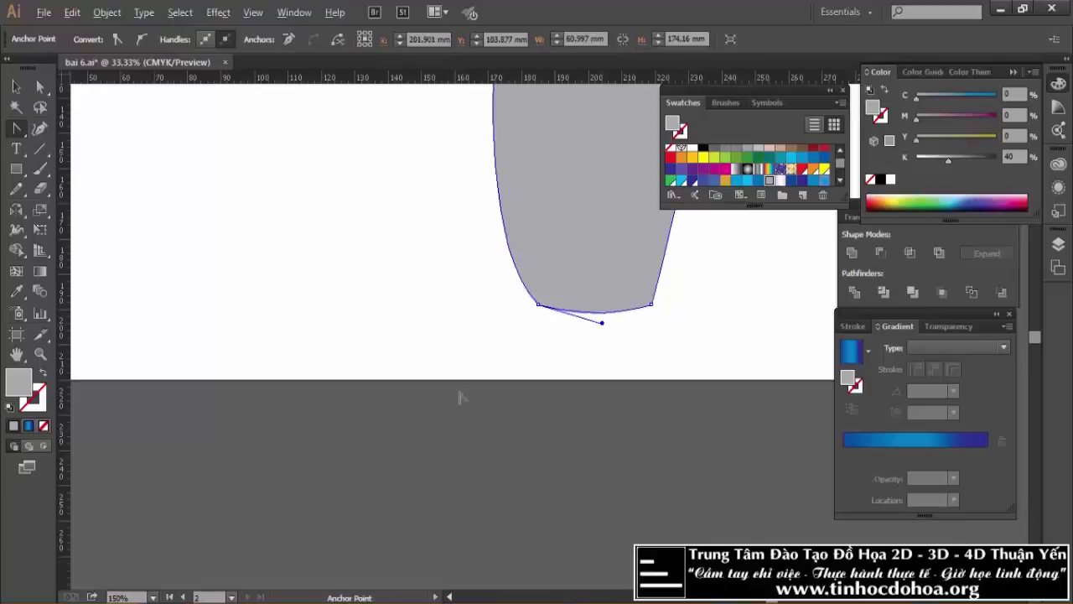
key("ctrl+minus")
key("ctrl+minus")
key("ctrl+minus")
key("a")
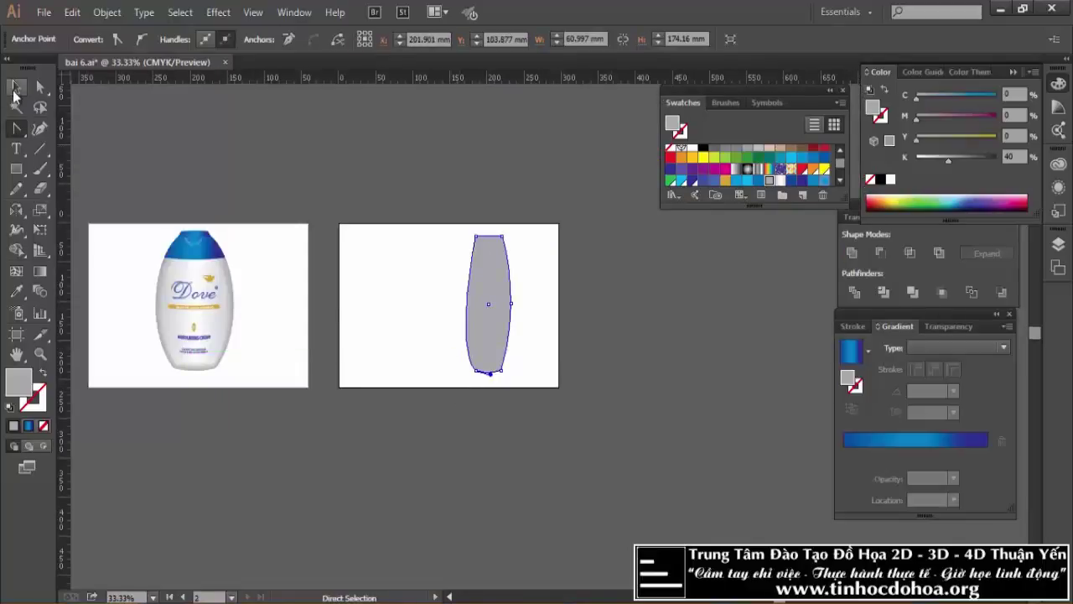
Straighten the grey shape's left edge by adjusting its top-left point.
left_click(475, 236)
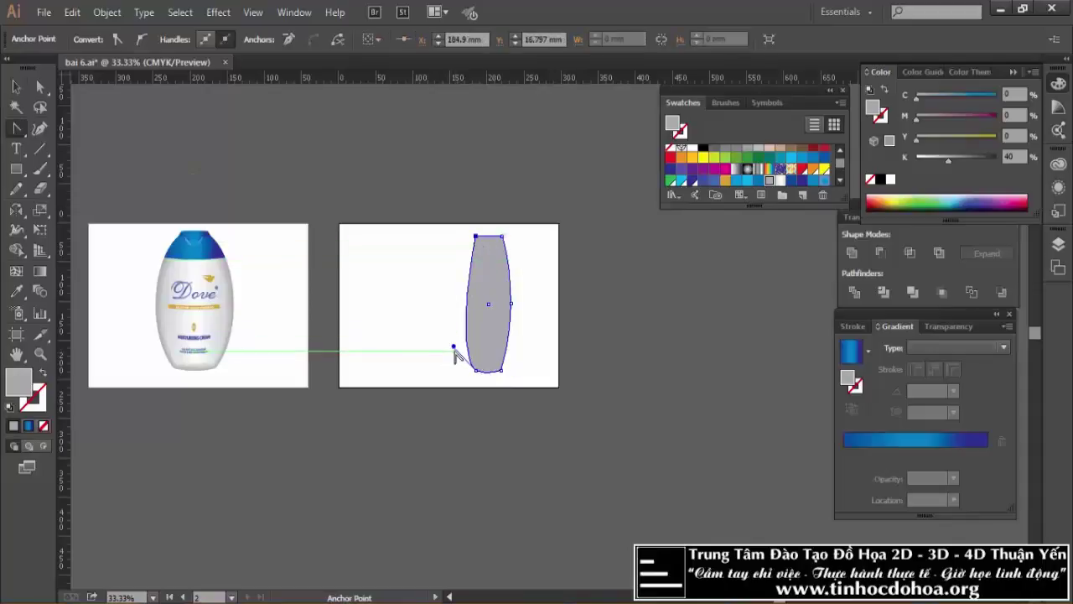
left_click_drag(453, 352, 476, 333)
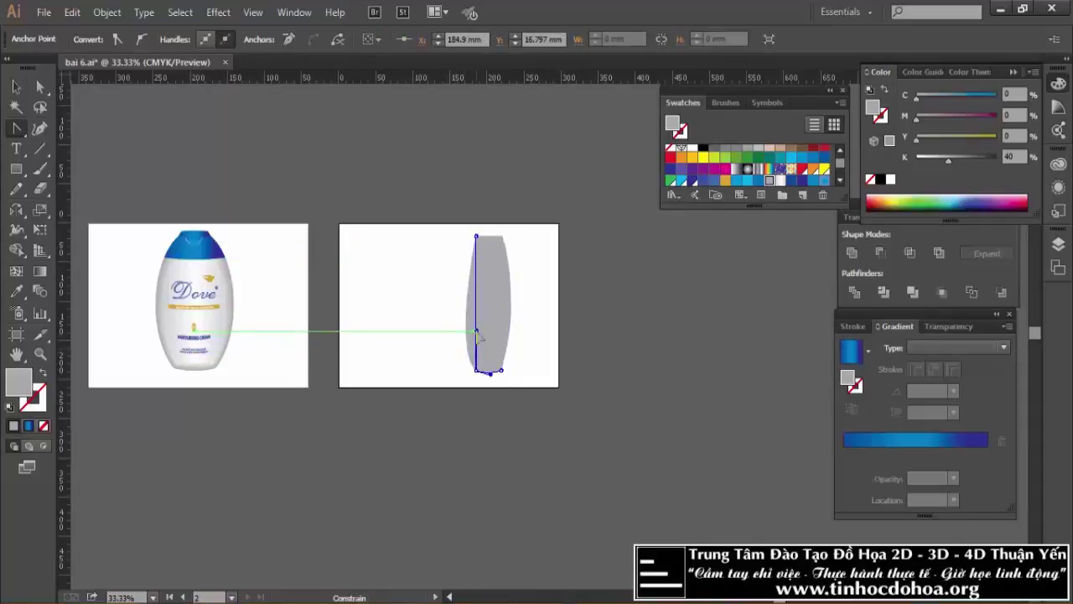
left_click(16, 87)
left_click(444, 208)
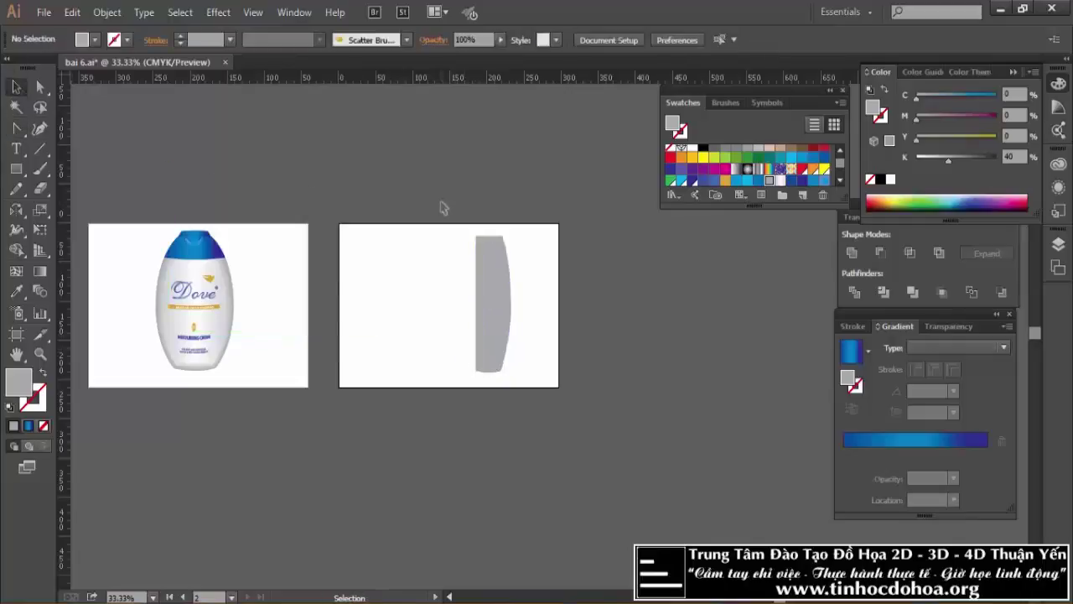
Move the top-right anchor 7.41 mm left to taper the shoulder.
scroll(442, 211, "up", 1)
scroll(571, 209, "down", 1)
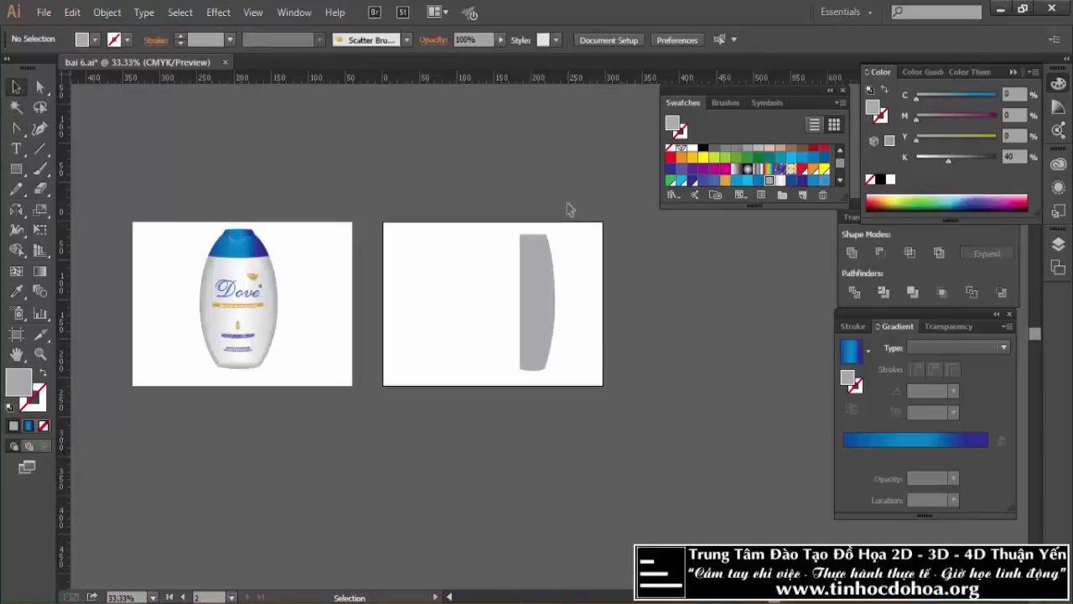
scroll(536, 230, "up", 1)
left_click(555, 257)
scroll(550, 264, "up", 2)
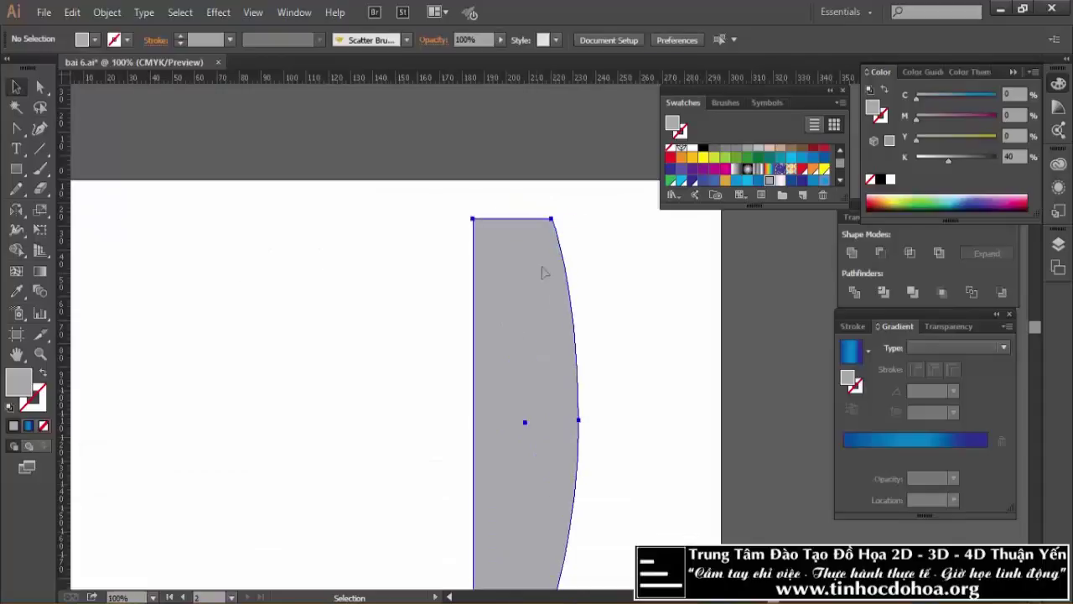
left_click(39, 86)
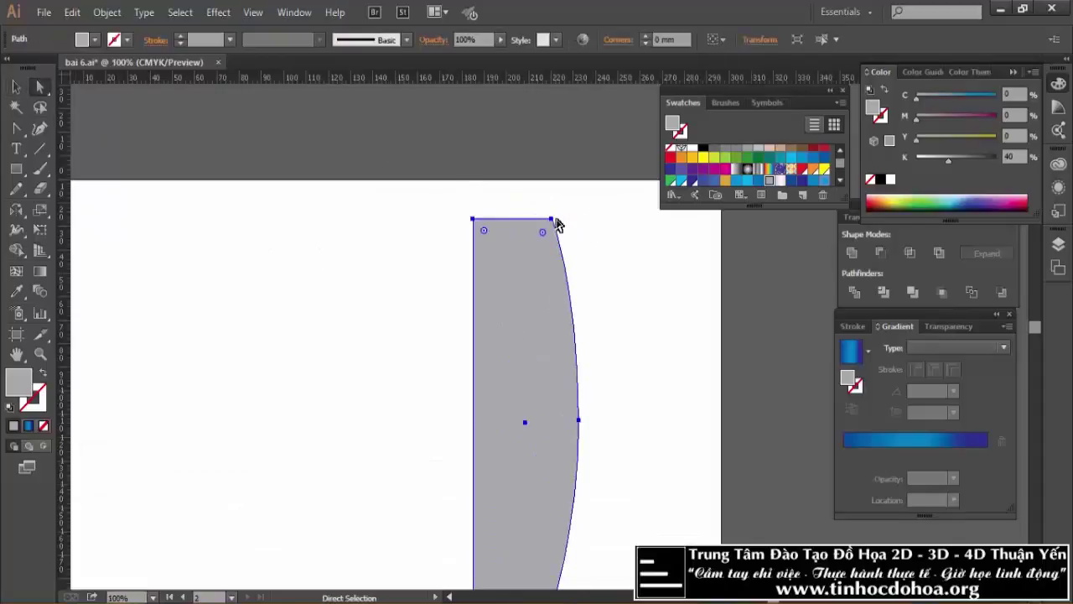
left_click_drag(552, 220, 534, 218)
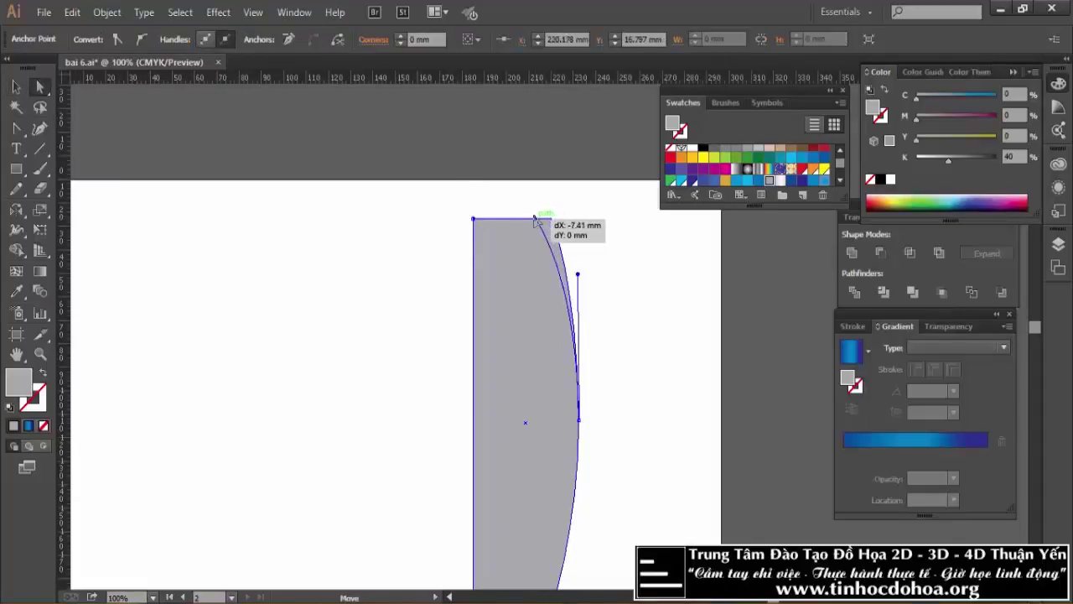
left_click(16, 87)
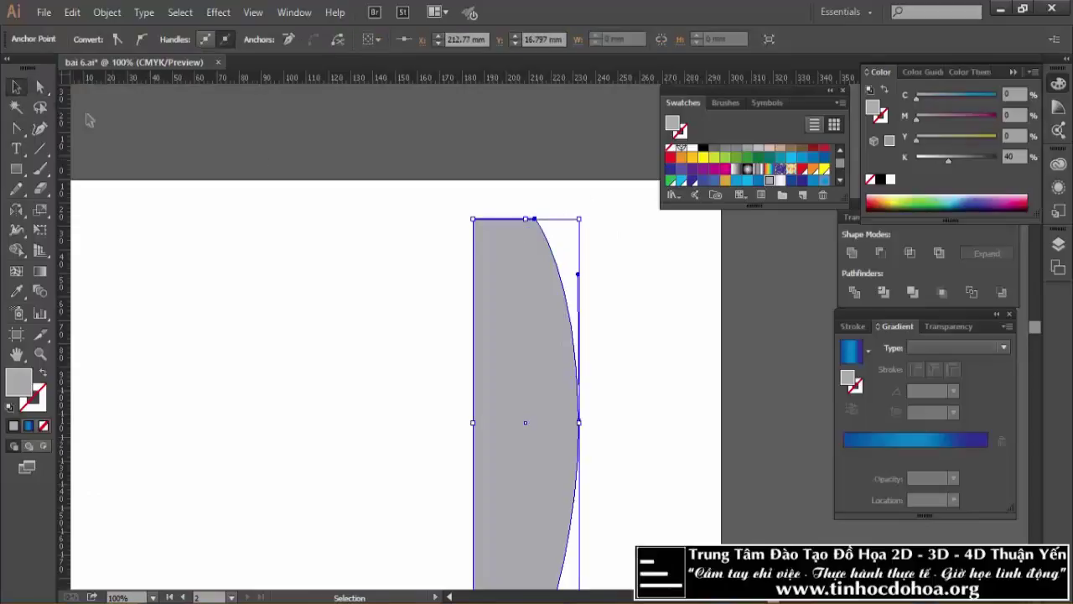
left_click(454, 172)
scroll(470, 177, "down", 1, "alt")
left_click(536, 251)
Add a horizontal guide across the middle of the grey half-shape.
key("o")
scroll(494, 281, "up", 1)
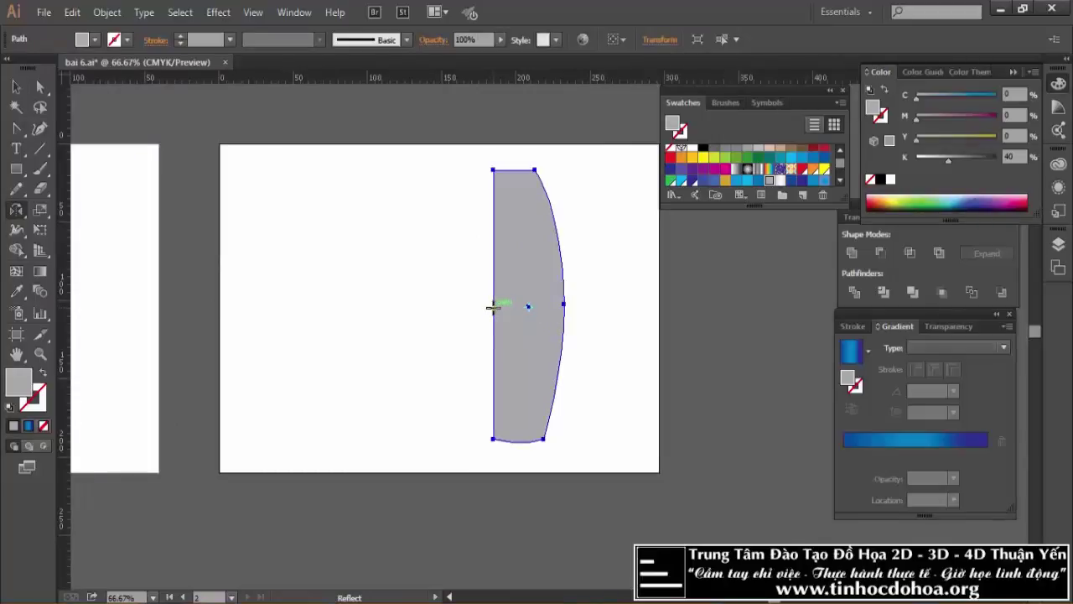
left_click_drag(488, 82, 589, 306)
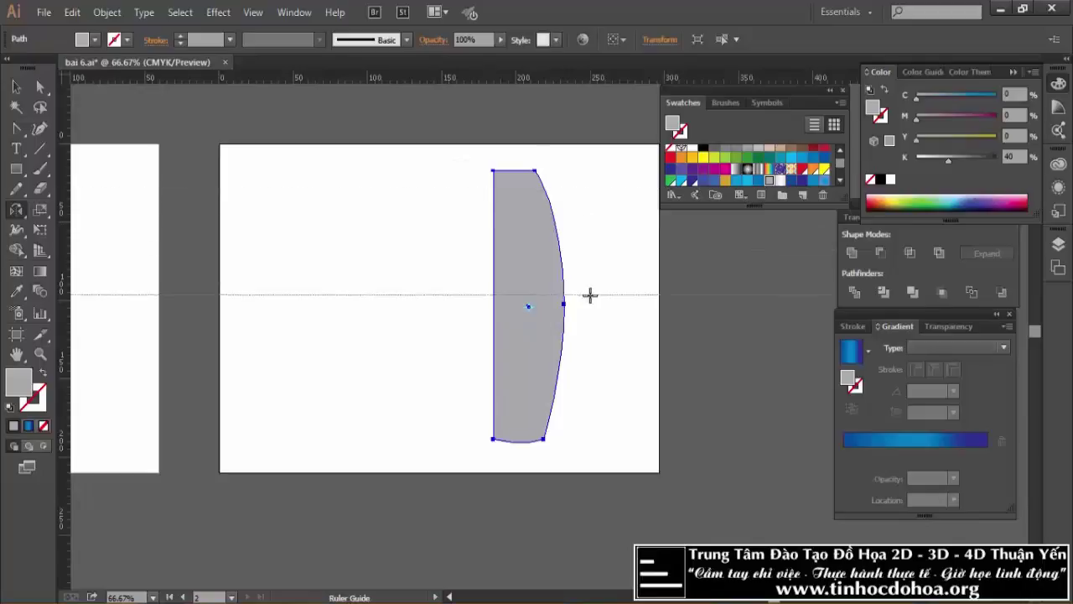
left_click(586, 306, "ctrl")
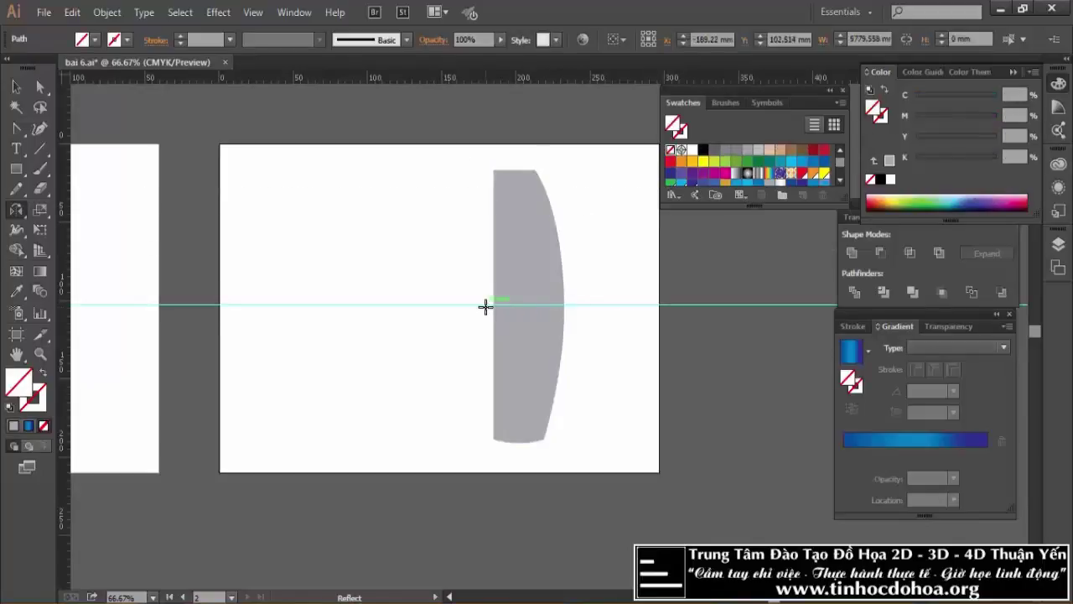
Reflect a vertical copy of the half-shape across its straight edge.
left_click(492, 305, "ctrl")
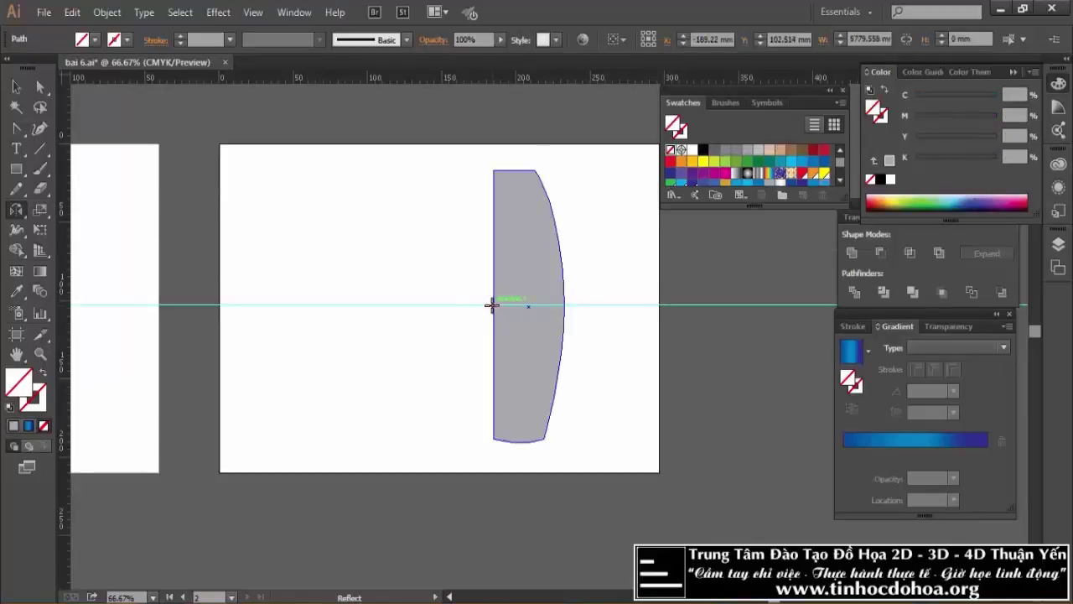
scroll(493, 305, "up", 3)
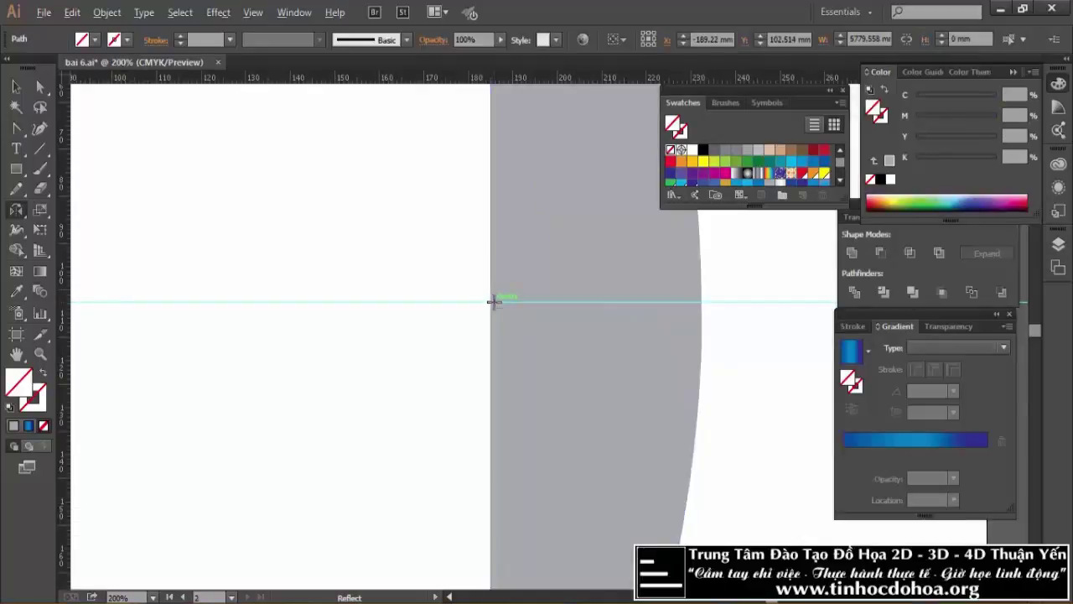
left_click(494, 302, "alt")
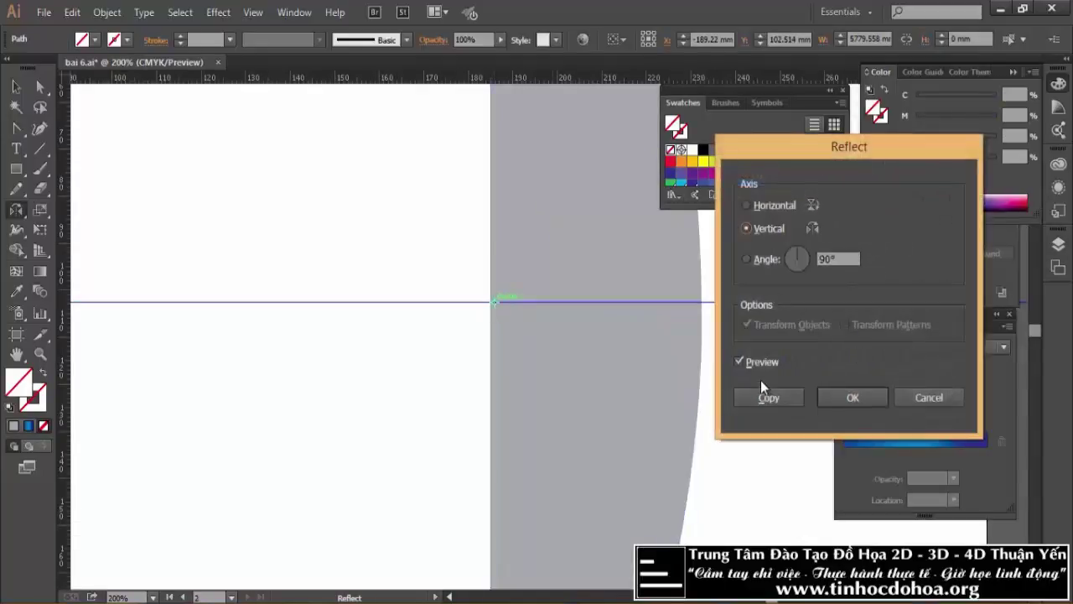
left_click(761, 393)
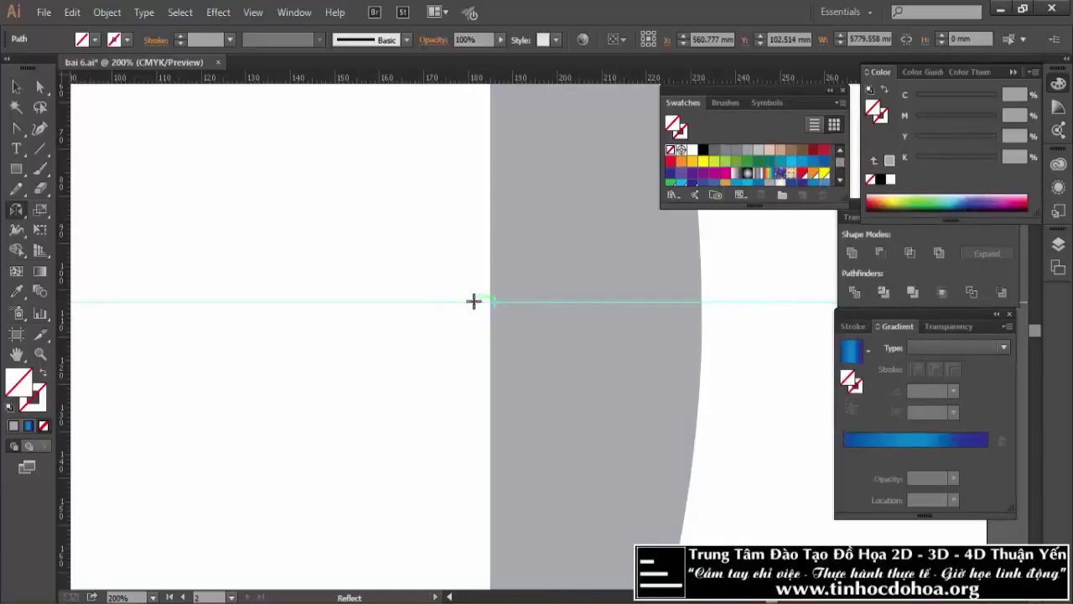
key("ctrl+minus")
key("ctrl+minus")
key("ctrl+minus")
Reselect the half-shape and make another vertical mirrored copy to complete the body.
key("v")
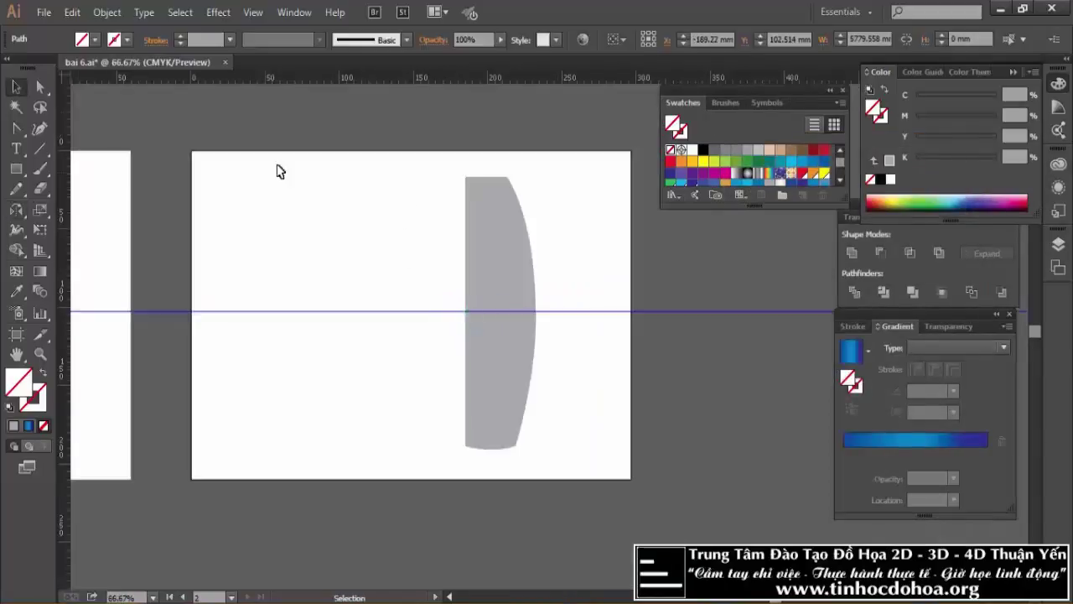
left_click(515, 247)
left_click(16, 208)
scroll(467, 310, "up", 2)
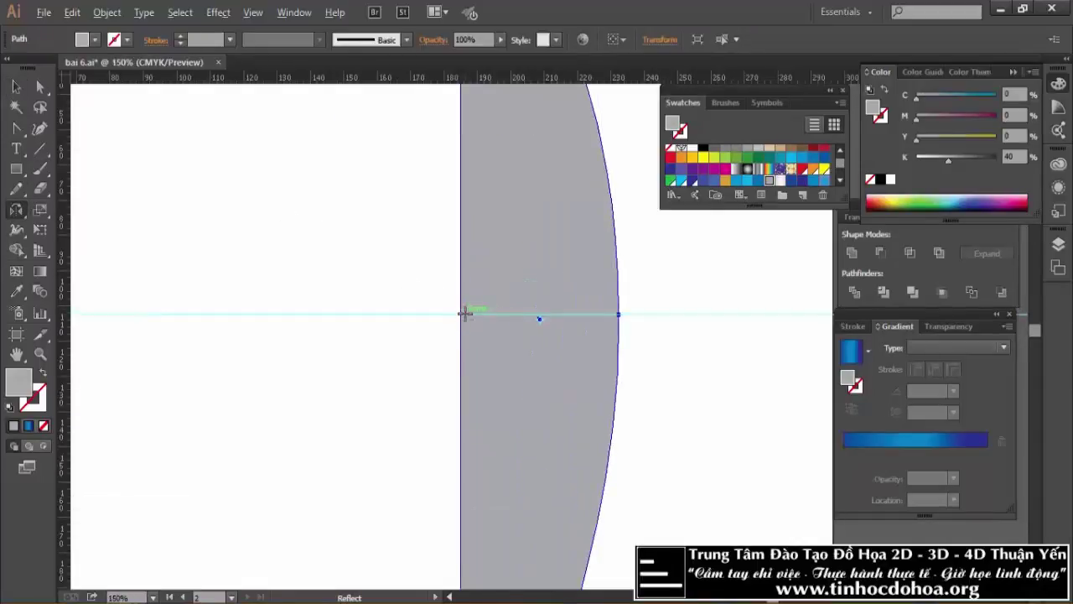
left_click(465, 315, "alt")
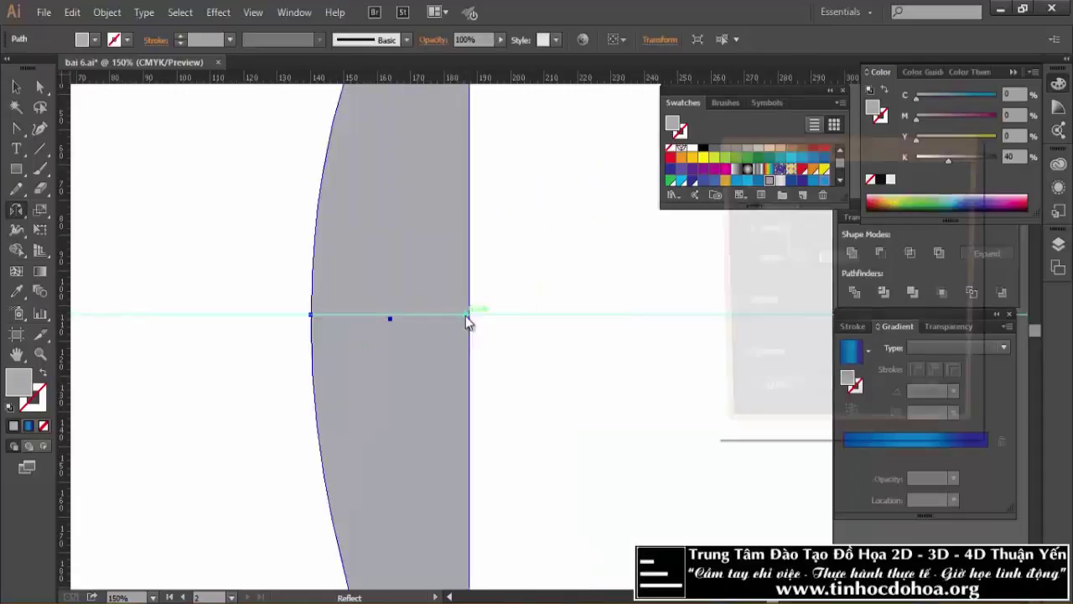
left_click(769, 397)
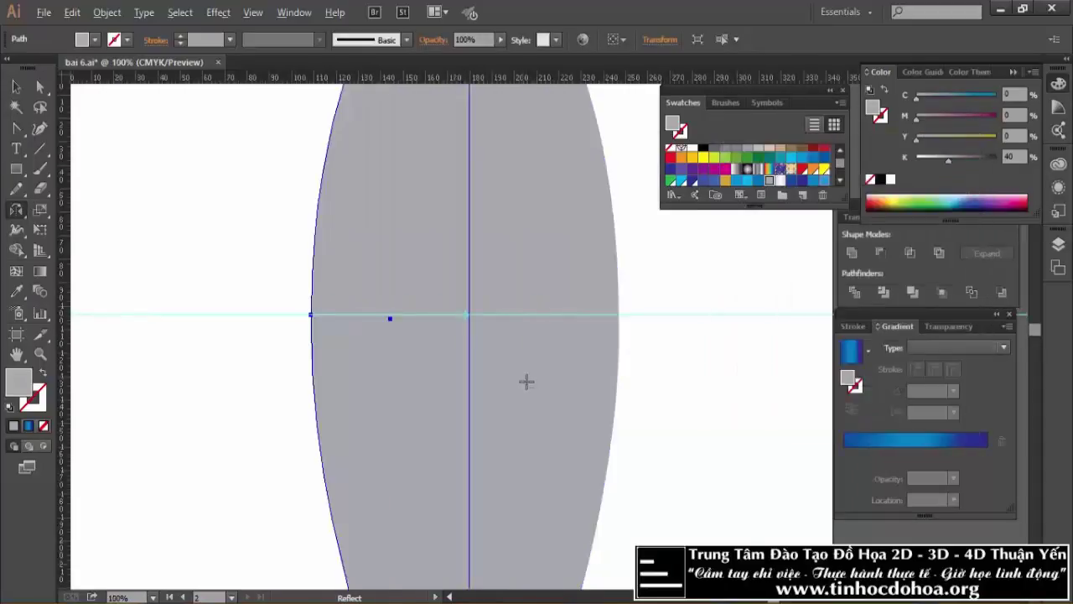
scroll(526, 379, "down", 3)
left_click(16, 87)
Select both grey halves and unite them into one shape with Pathfinder.
left_click(414, 191)
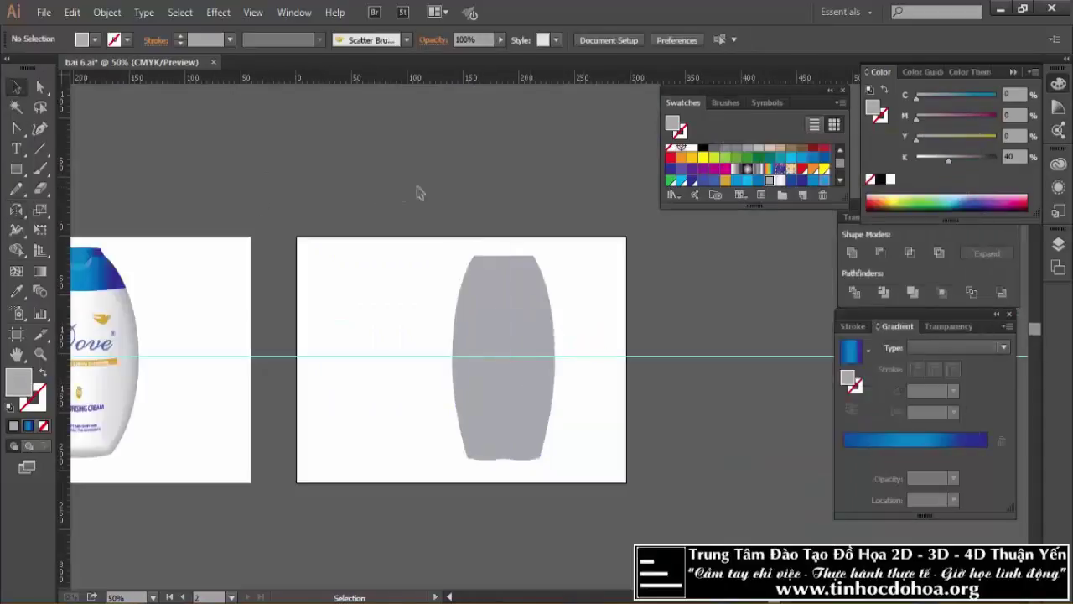
mouse_move(360, 165)
left_mouse_down()
mouse_move(504, 166)
mouse_move(461, 143)
left_mouse_up()
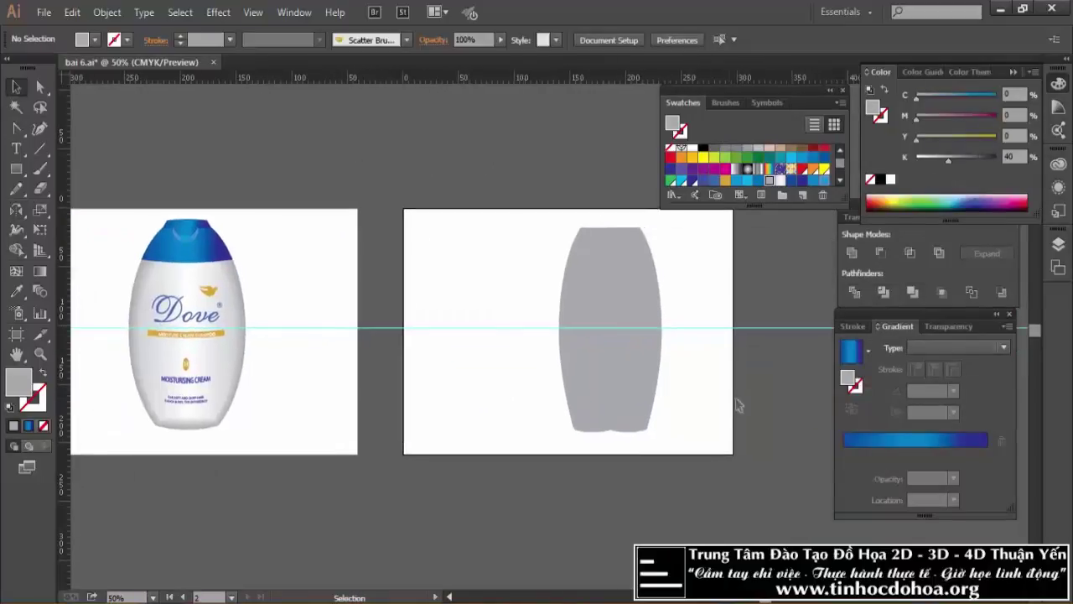
scroll(652, 436, "up", 1)
scroll(597, 453, "up", 1)
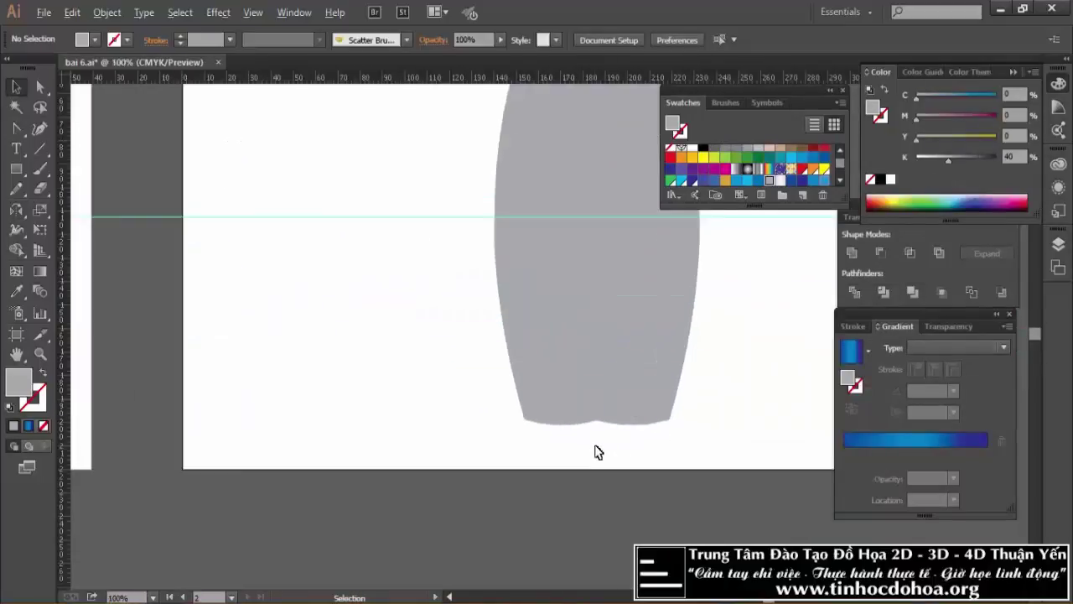
left_click(629, 382)
left_click(536, 358, "shift")
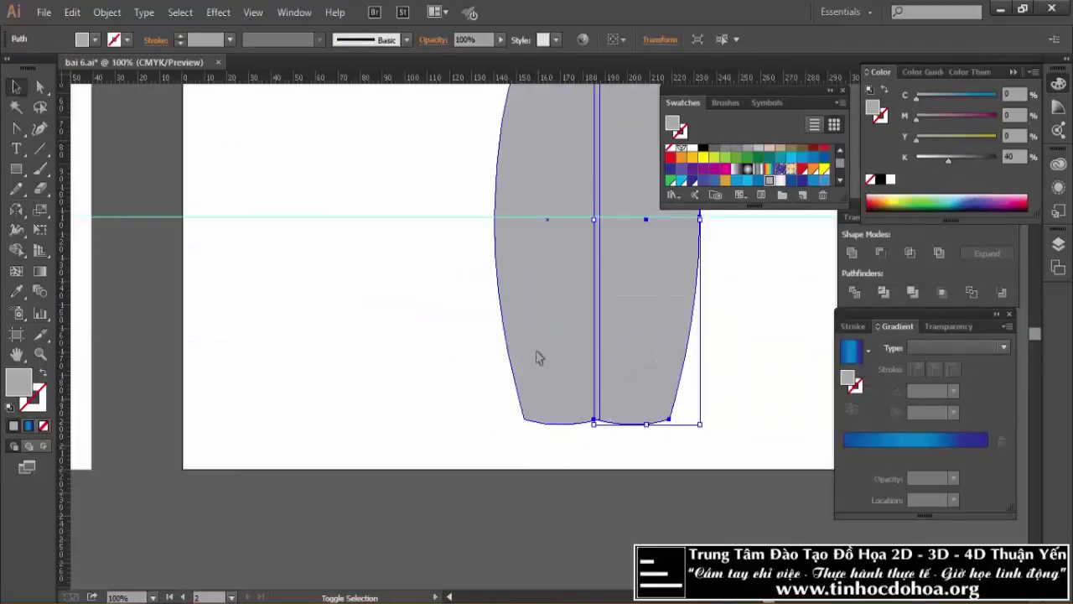
left_click(851, 252)
Lower the bottom-middle anchor and flatten its handles into a shallow base curve.
scroll(625, 369, "down", 3)
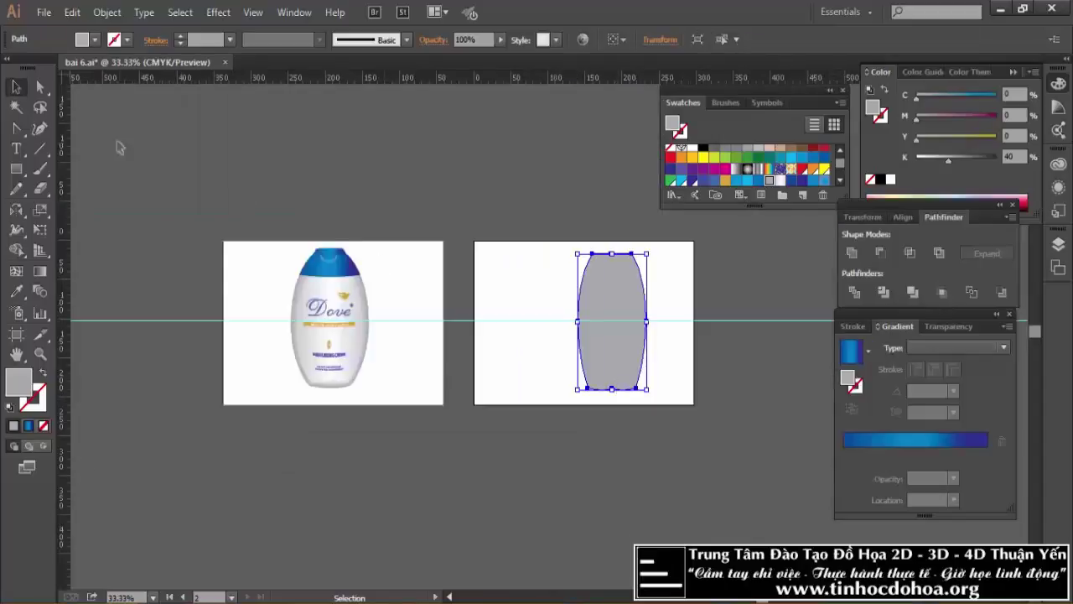
left_click(40, 86)
scroll(621, 405, "up", 1)
scroll(621, 405, "up", 1)
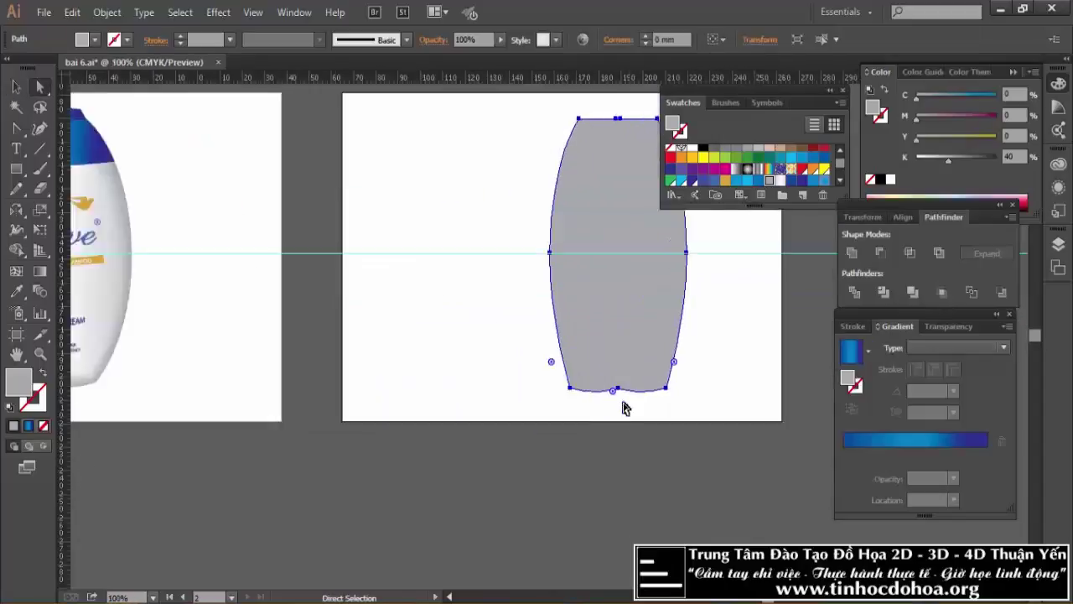
scroll(624, 407, "up", 2)
left_click(616, 365)
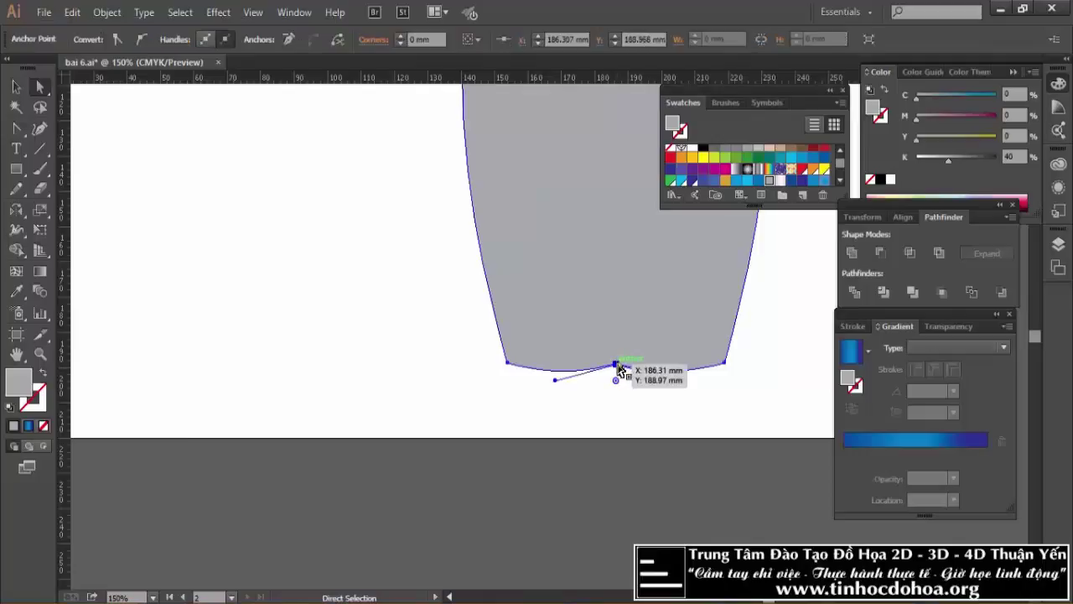
left_click_drag(617, 366, 617, 378)
left_click_drag(679, 394, 699, 372)
left_click_drag(563, 396, 511, 367)
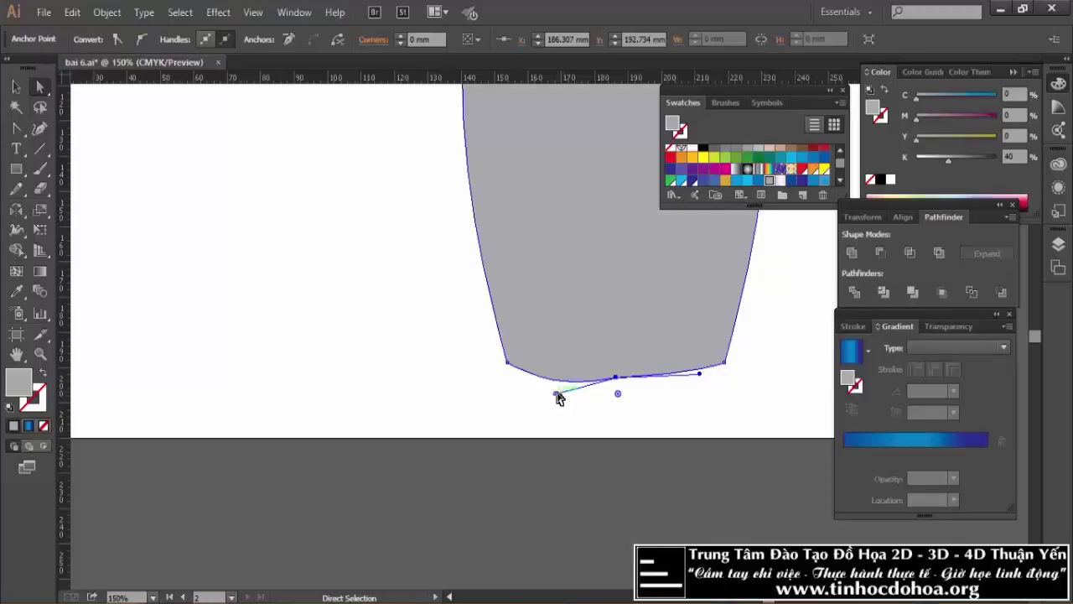
Raise the bottom-right corner slightly to even out the base.
left_click(506, 360)
left_click_drag(726, 366, 726, 358)
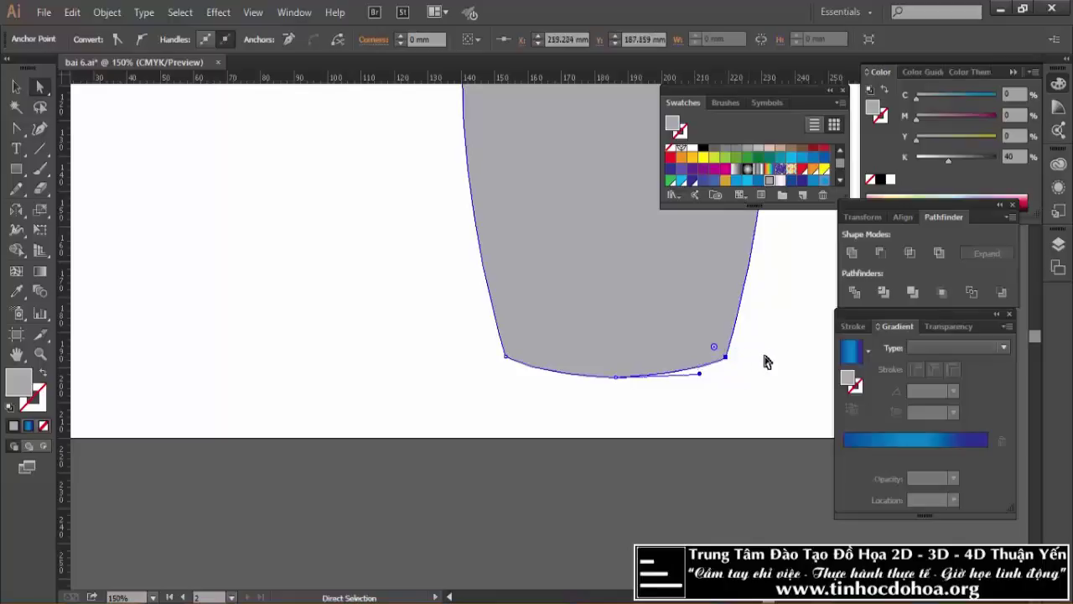
left_click(16, 87)
left_click(192, 247)
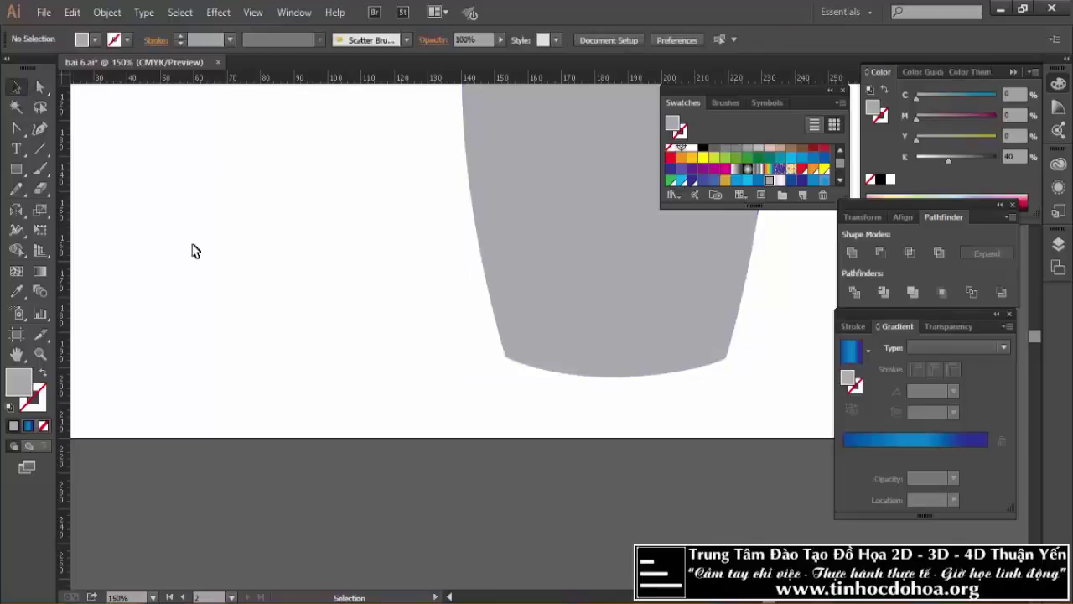
key("ctrl+minus")
key("ctrl+minus")
Pull the grey body's top-left and top-right corner anchors inward.
key("ctrl+minus")
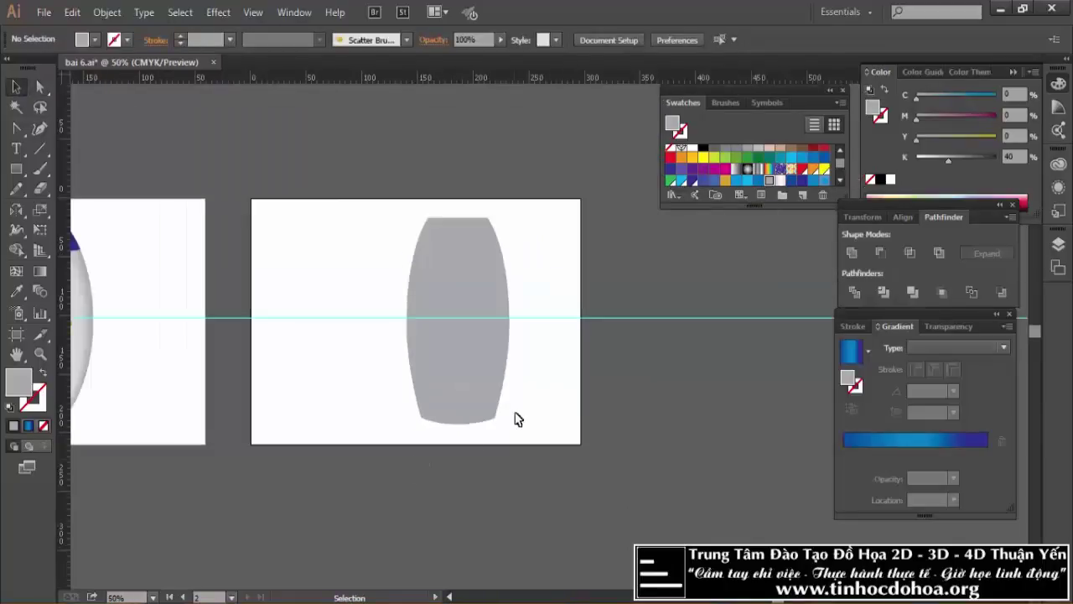
key("ctrl+minus")
scroll(409, 299, "up", 1)
scroll(489, 287, "down", 1)
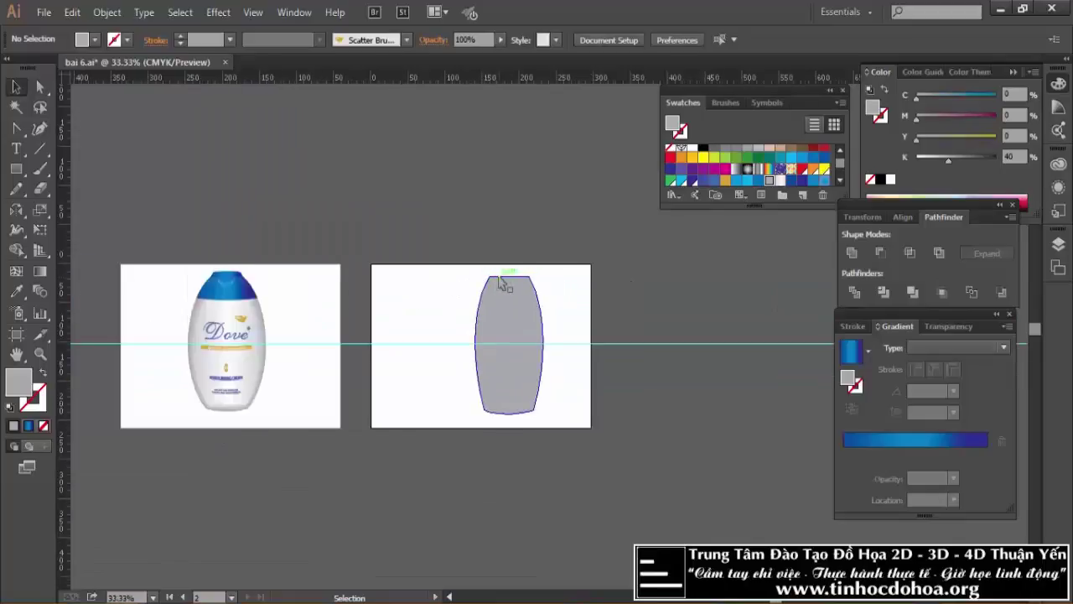
scroll(507, 283, "up", 1)
scroll(515, 297, "up", 2)
left_click(519, 305)
key("a")
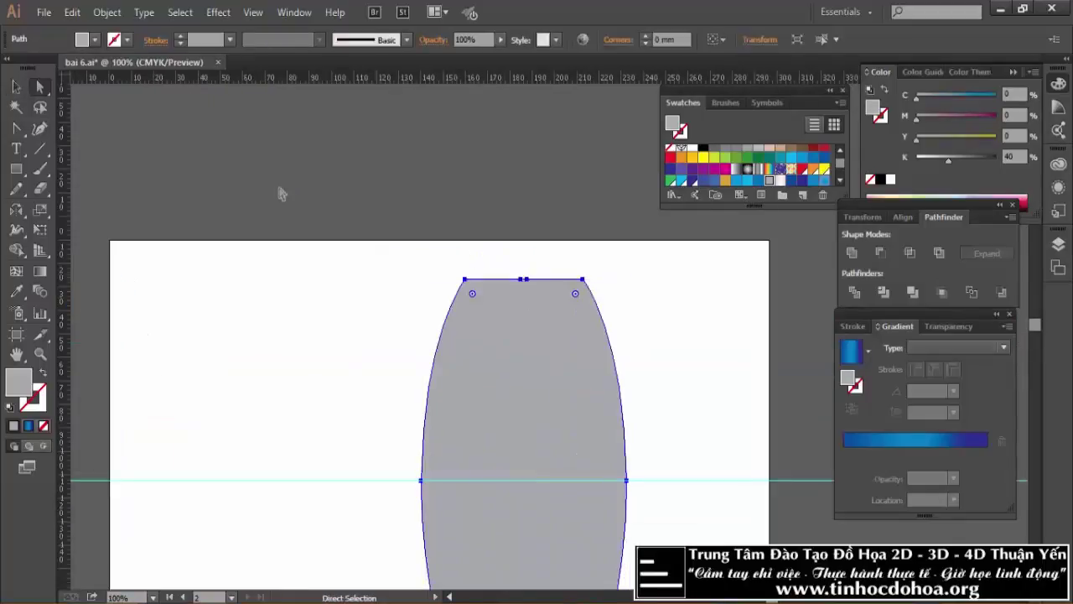
scroll(487, 280, "up", 1)
left_click_drag(456, 299, 486, 300)
left_click_drag(694, 300, 673, 300)
left_click(16, 87)
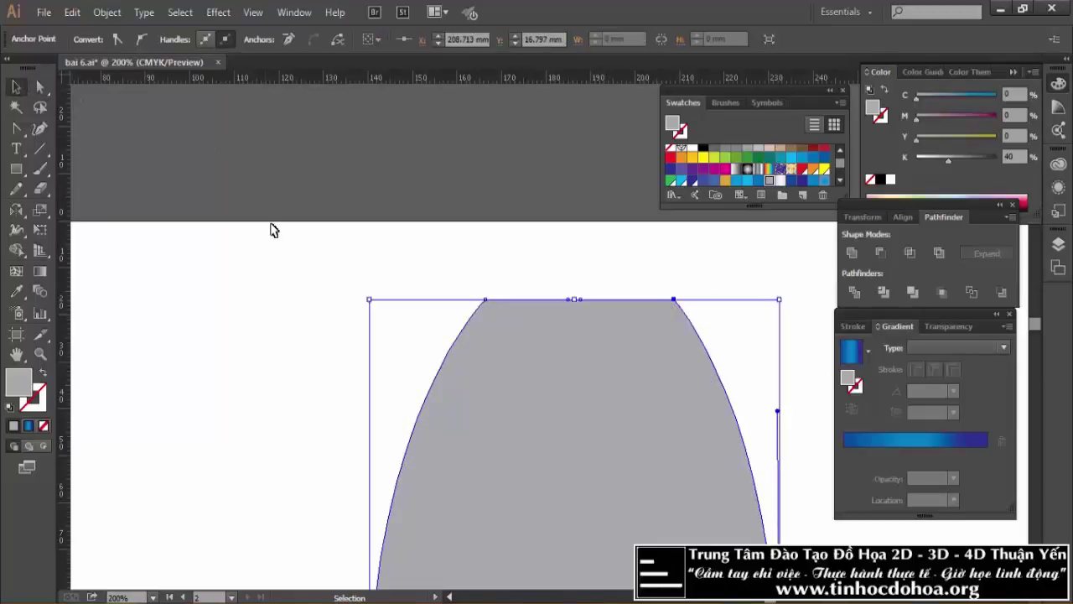
left_click(495, 204)
key("ctrl+minus")
key("ctrl+minus")
key("ctrl+minus")
key("ctrl+minus")
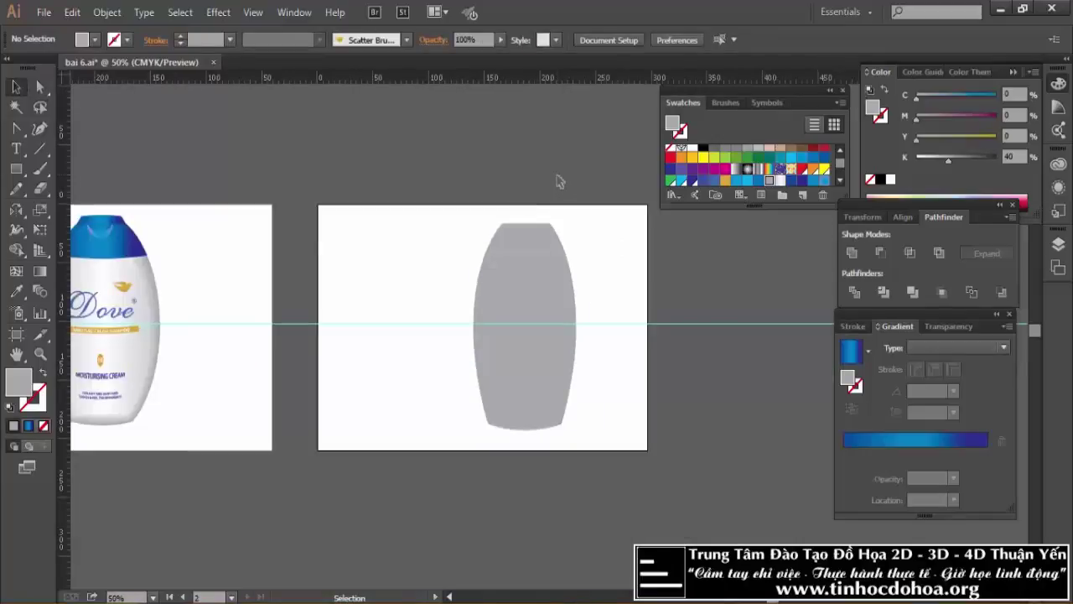
Nudge the body's top-right corner anchor slightly further inward.
key("ctrl+plus")
key("ctrl+plus")
key("ctrl+plus")
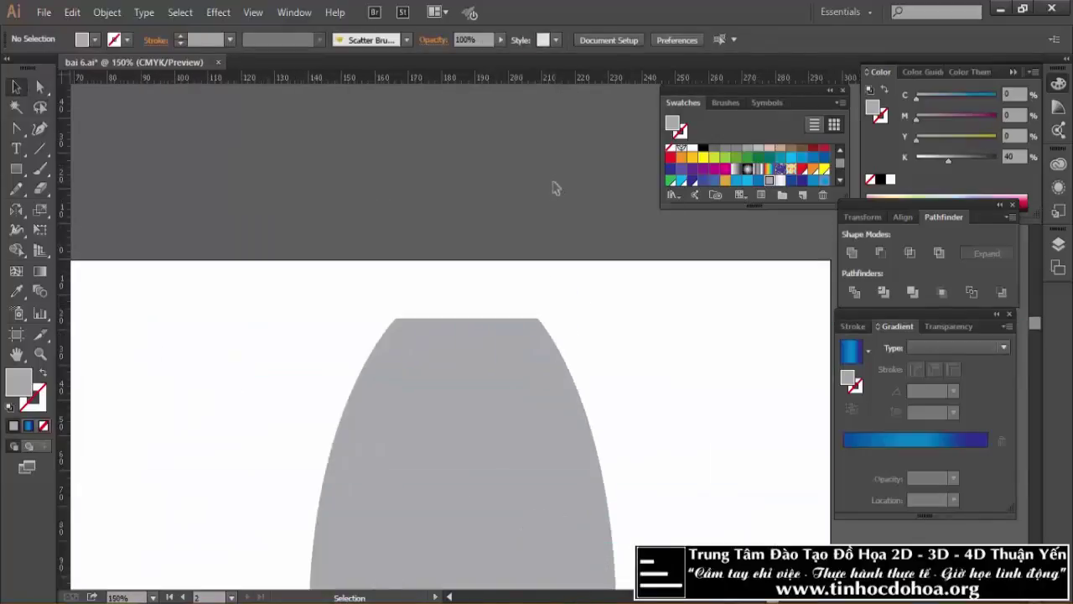
key("a")
left_click(538, 318)
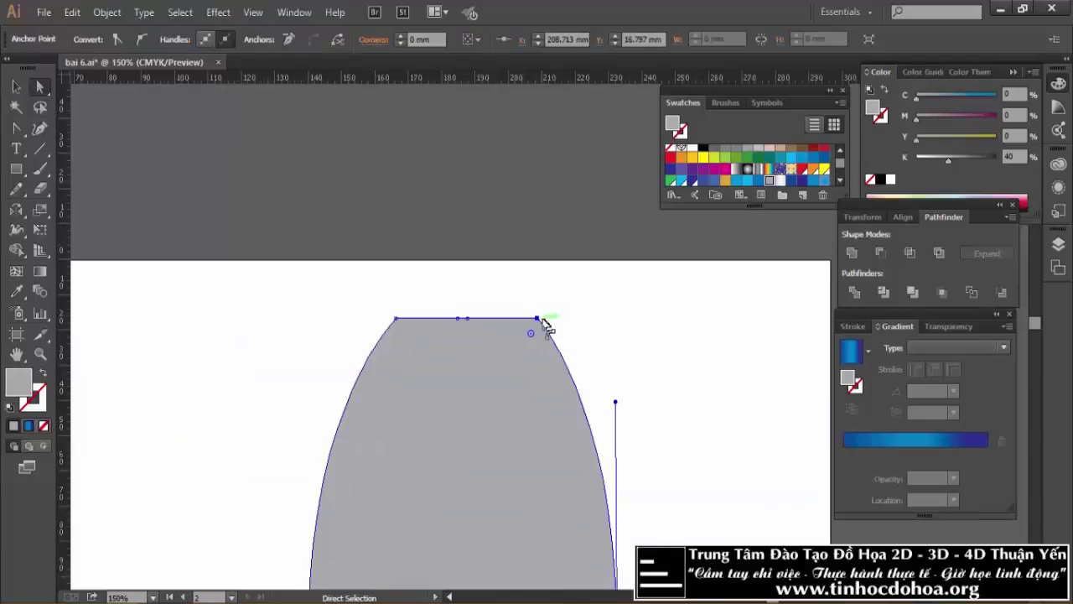
left_click_drag(538, 317, 532, 316)
key("ctrl+minus")
key("ctrl+minus")
key("ctrl+minus")
key("alt")
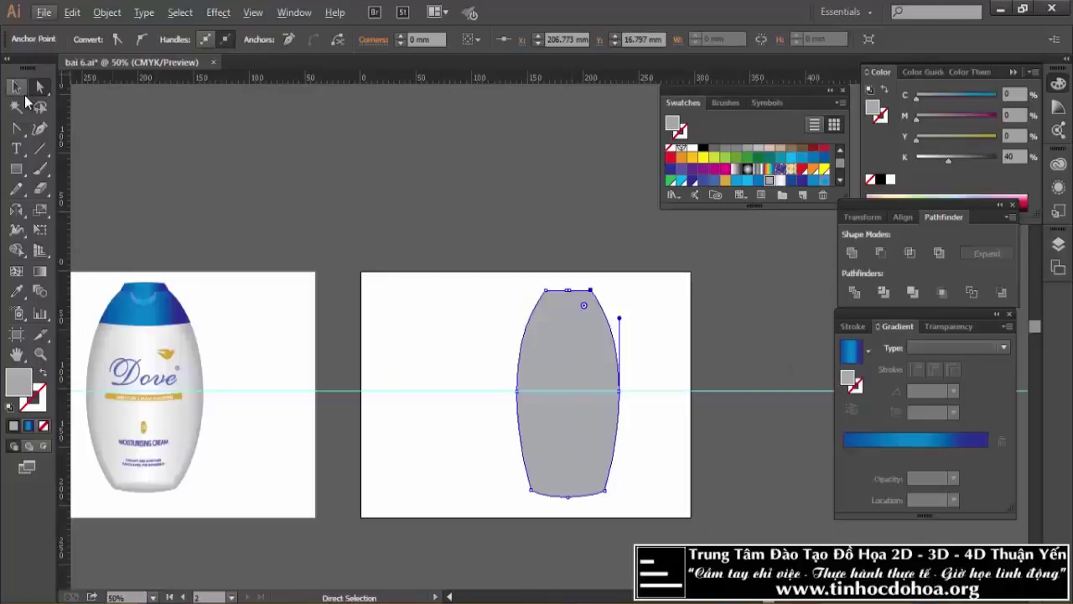
left_click(17, 87)
left_click(365, 187)
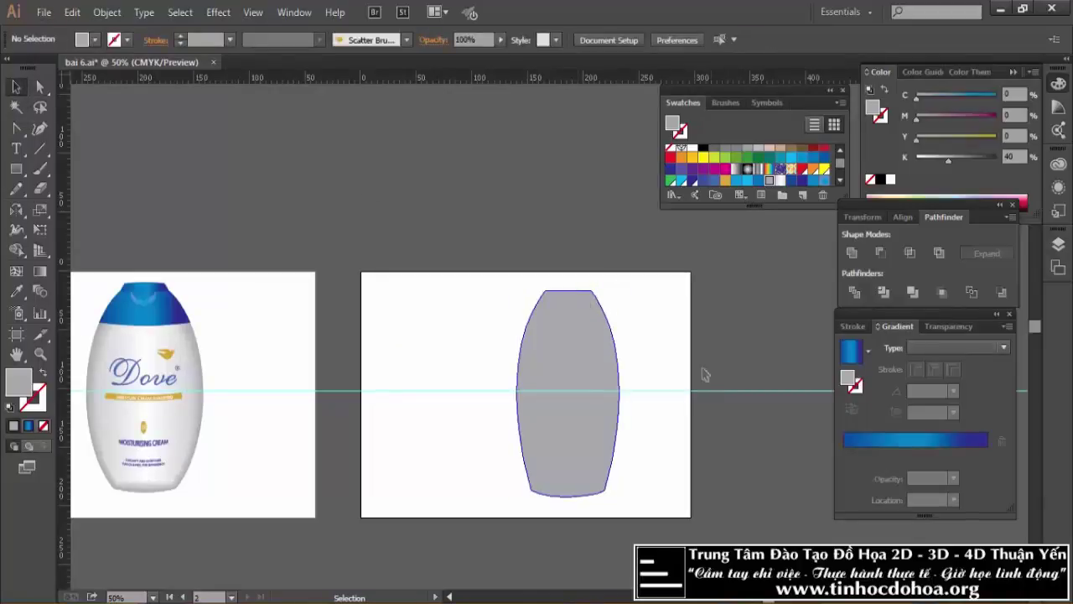
Pull the body's left and right middle anchors outward so both sides bulge evenly.
left_click(607, 410)
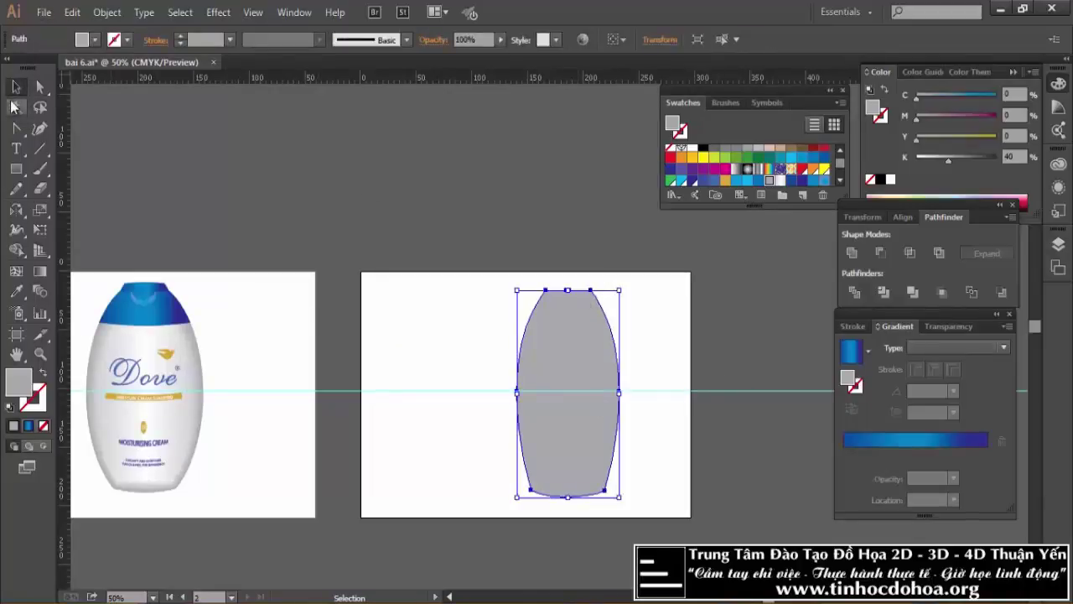
left_click(39, 87)
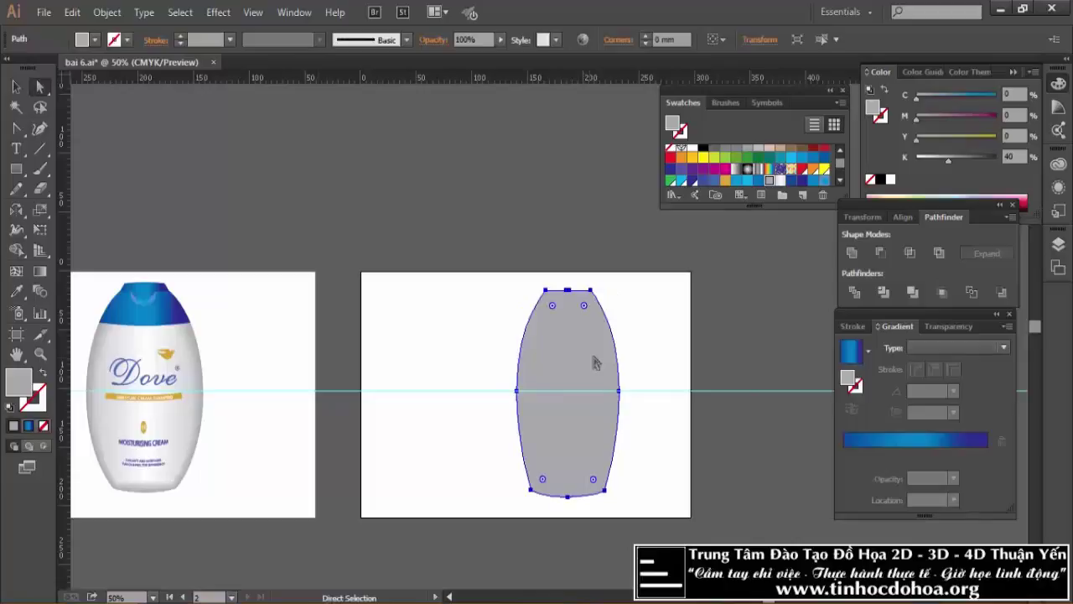
left_click_drag(621, 393, 642, 396)
left_click(634, 392)
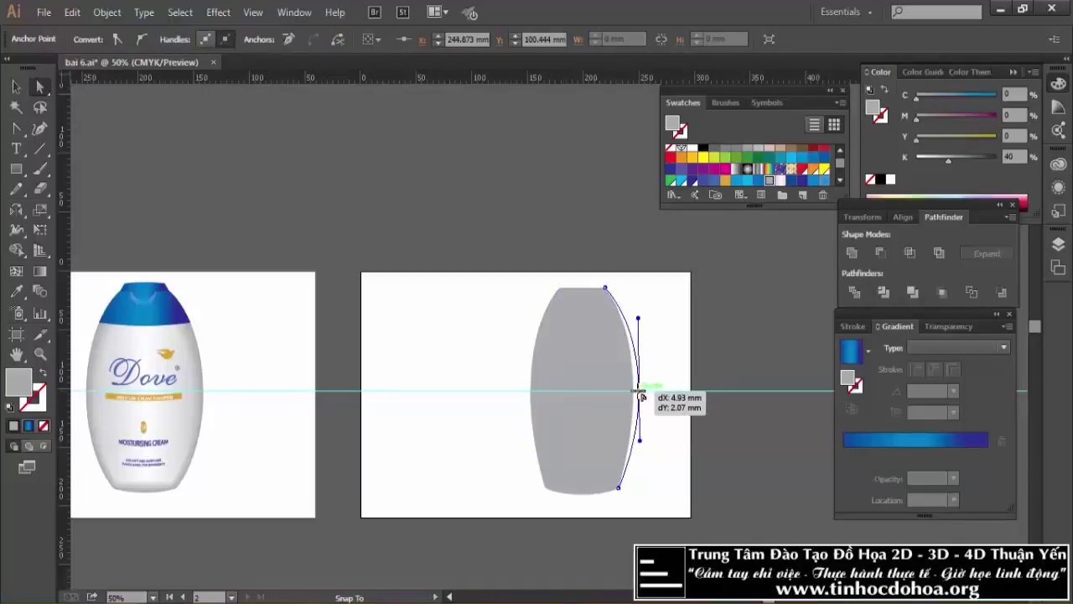
left_click_drag(639, 394, 637, 391)
left_click(530, 391)
left_click_drag(530, 391, 526, 391)
left_click_drag(638, 390, 641, 391)
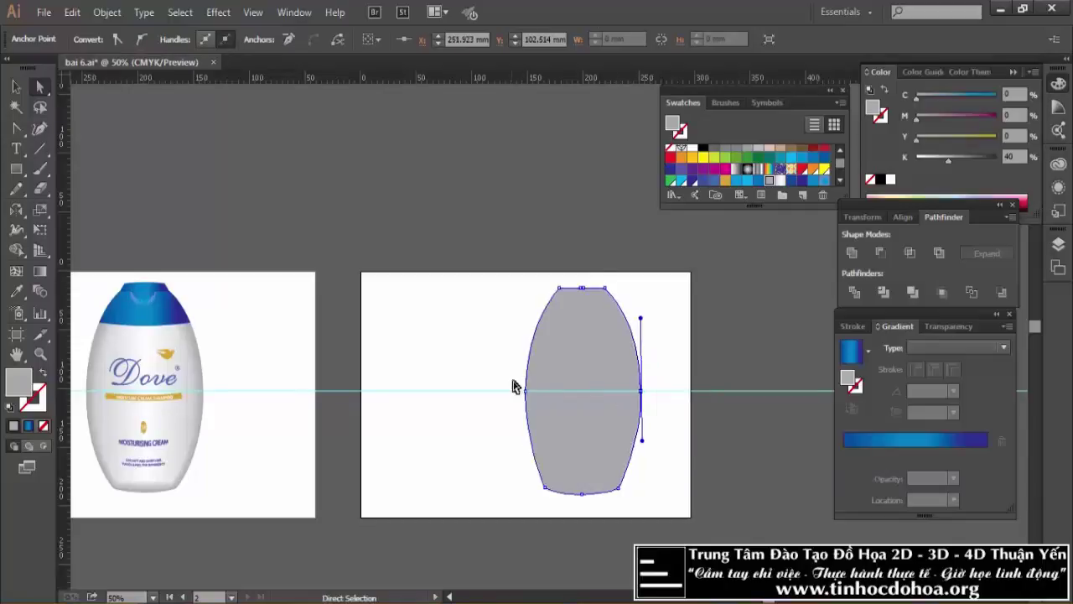
left_click(15, 87)
left_click(366, 209)
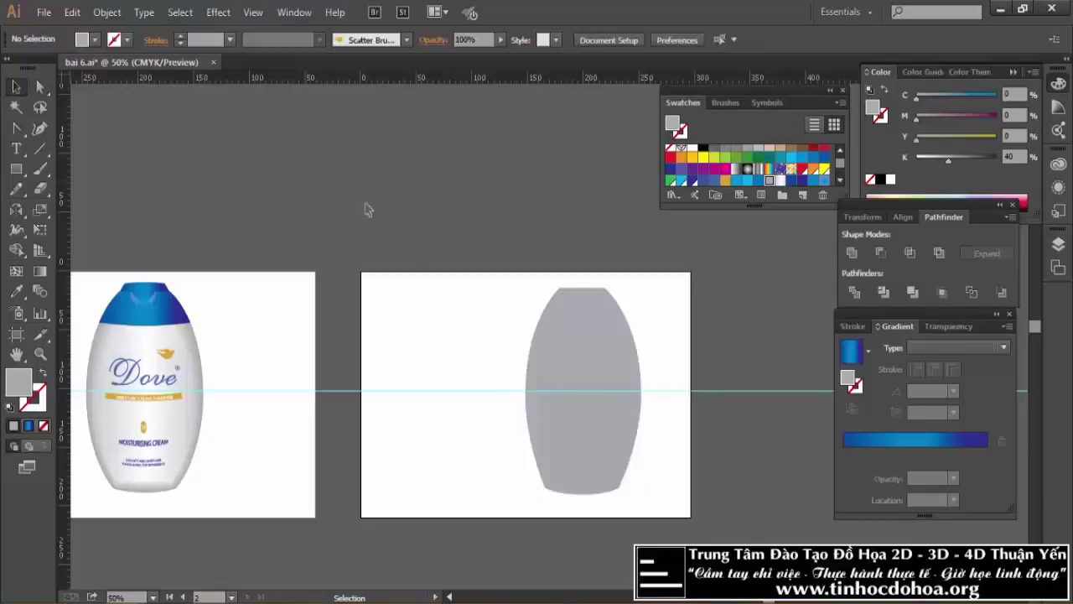
Push the body's left and right middle anchors slightly further outward.
scroll(637, 352, "up", 1)
scroll(703, 419, "up", 1)
scroll(662, 372, "down", 1)
left_click(578, 297)
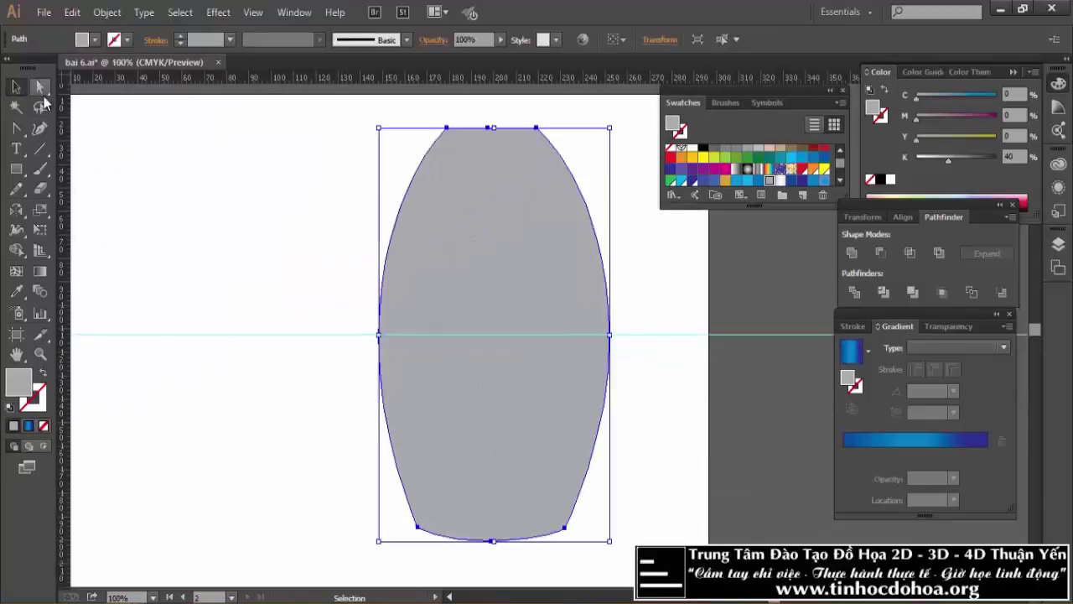
left_click(39, 87)
left_click_drag(378, 334, 364, 335)
left_click(372, 335)
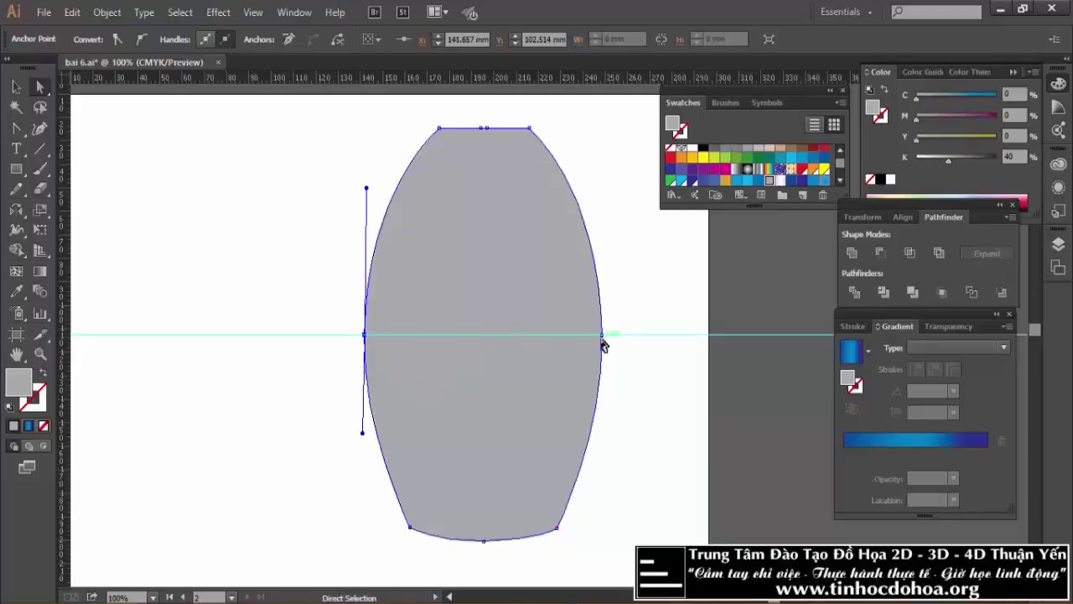
left_click_drag(602, 335, 605, 335)
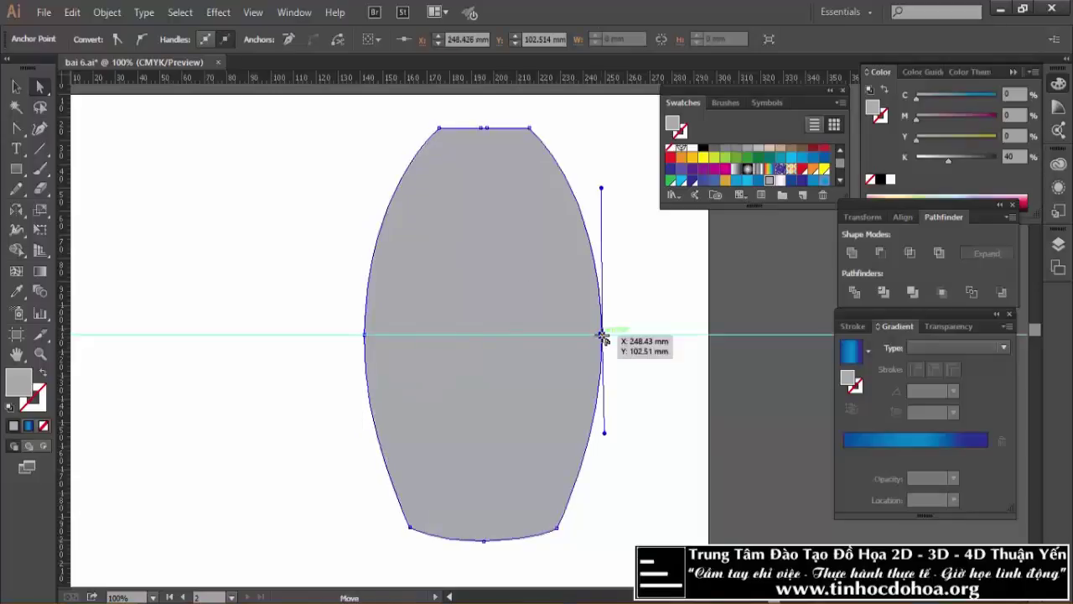
left_click(16, 86)
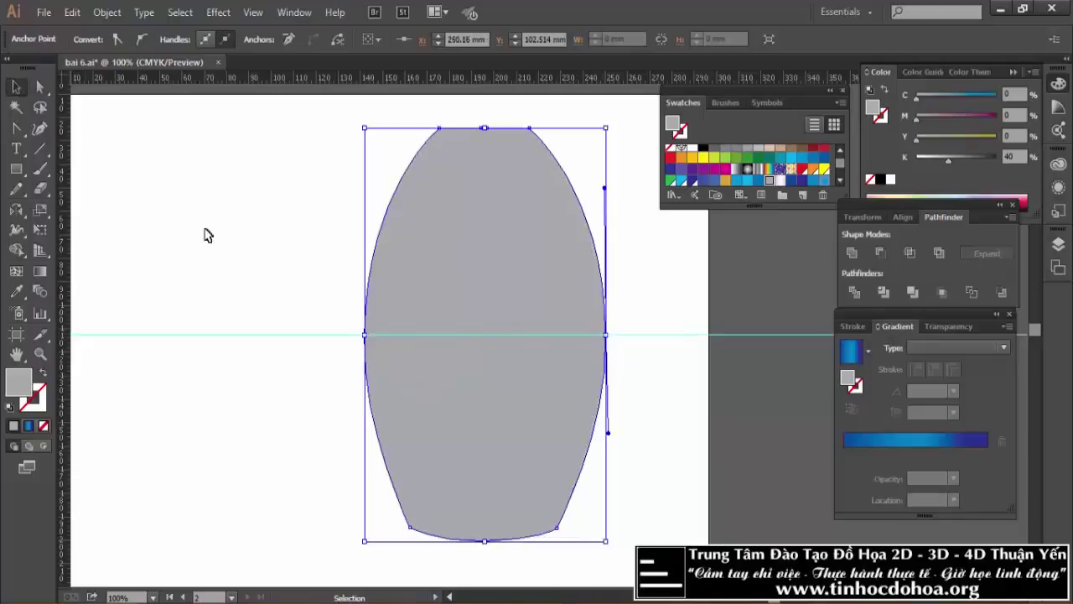
left_click(203, 232)
Fit both artboards in view to compare the body with the reference photo.
key("ctrl+minus")
key("ctrl+minus")
key("ctrl+minus")
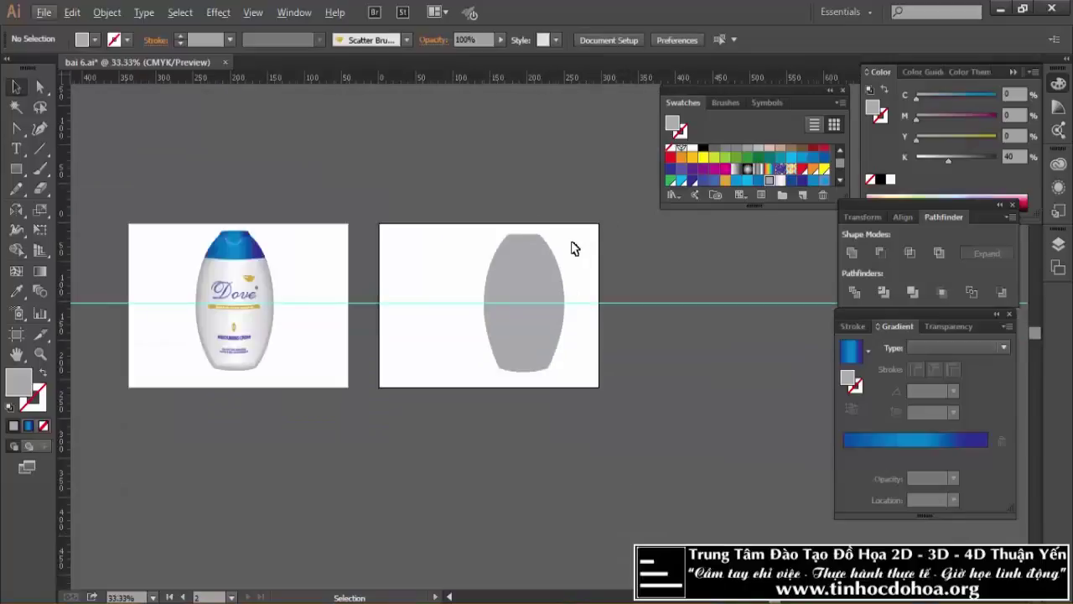
left_click(533, 256)
scroll(208, 269, "up", 2)
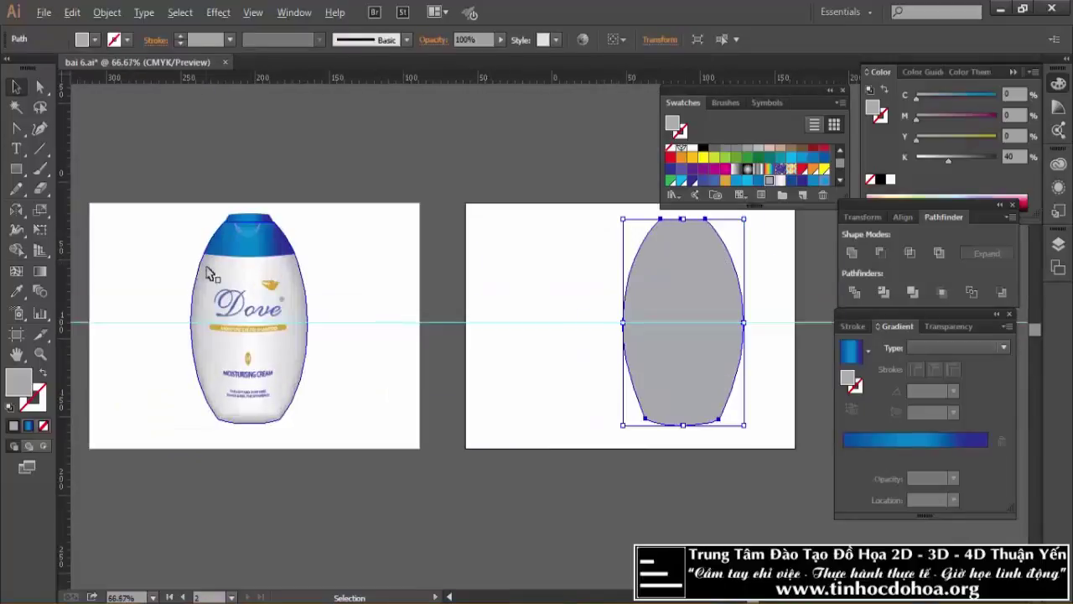
scroll(209, 270, "up", 1)
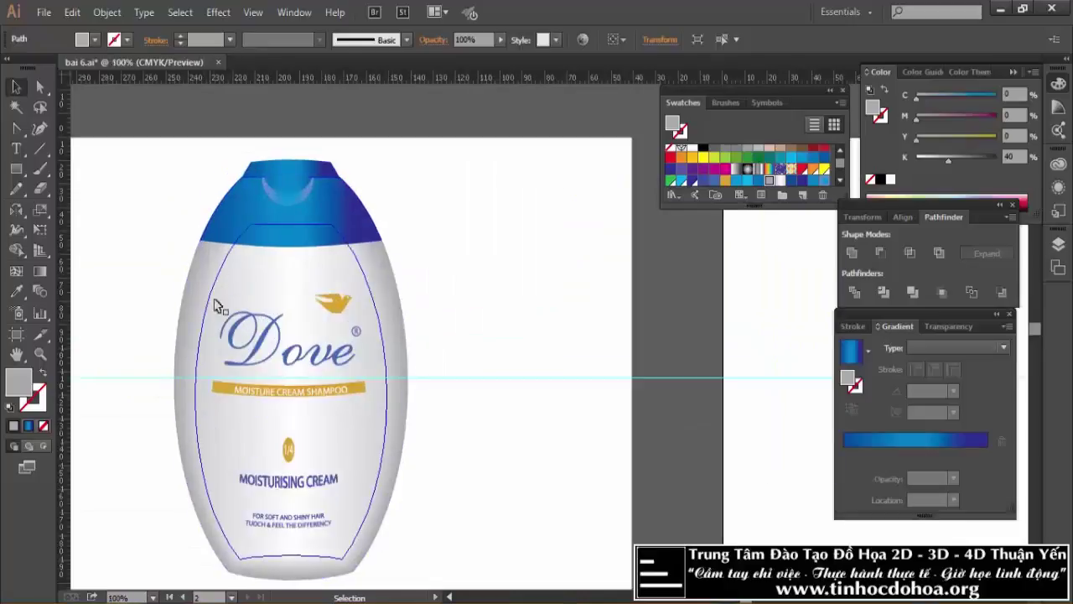
key("ctrl+alt+0")
Start an Offset Path on the body with Preview on and an inward value.
left_click(107, 12)
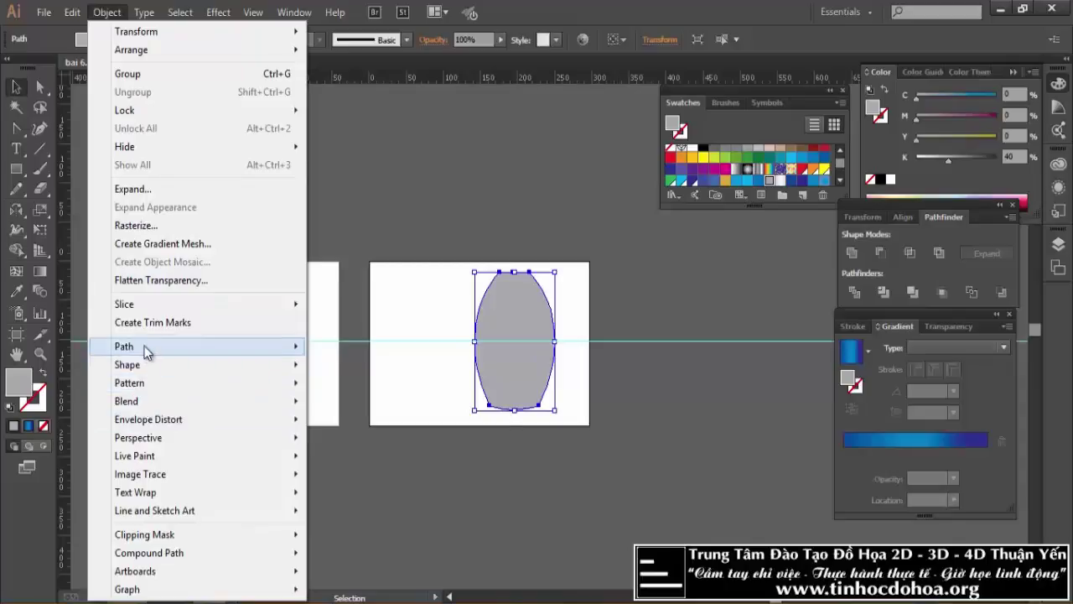
mouse_move(124, 346)
left_click(364, 411)
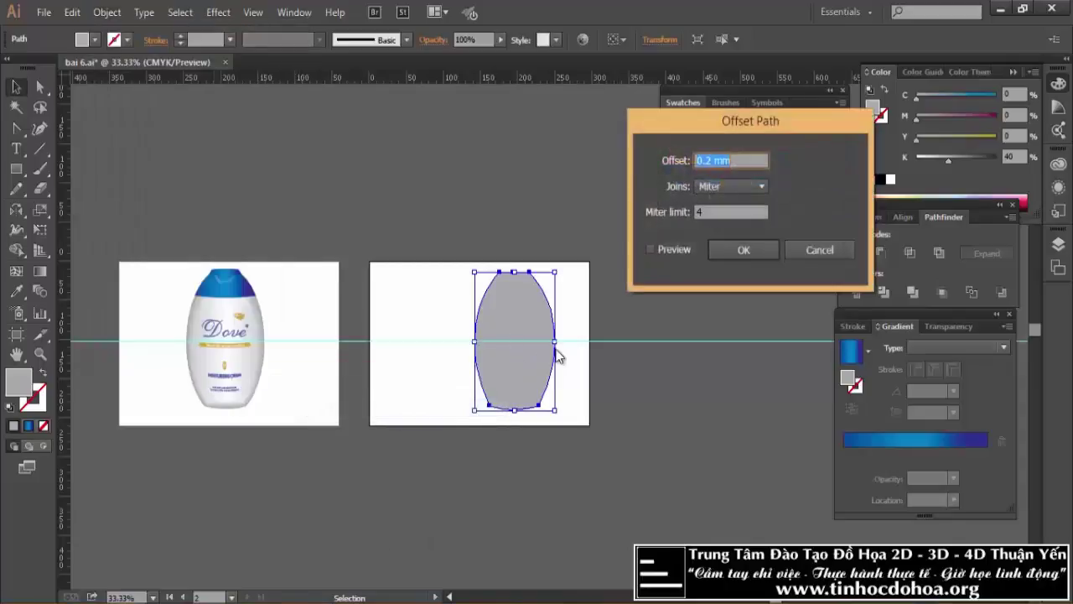
left_click(657, 249)
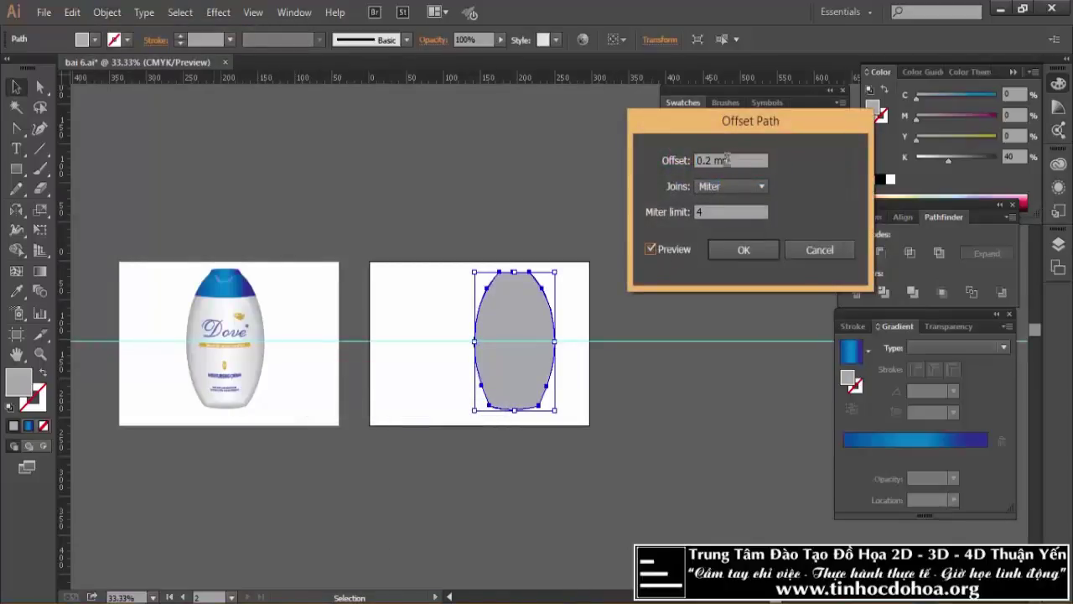
double_click(752, 161)
type("-12")
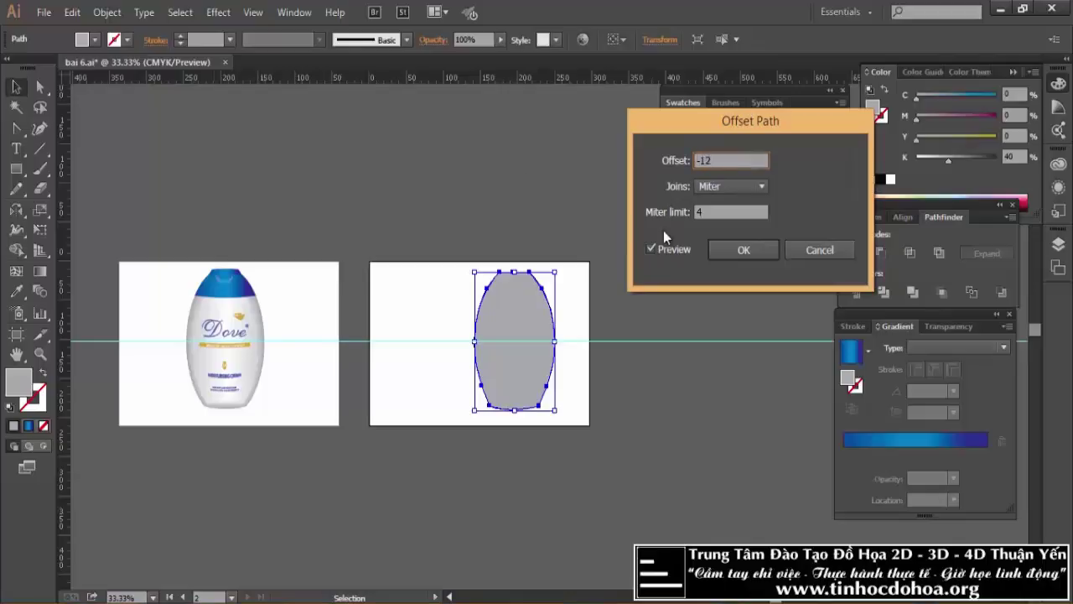
key("Tab")
left_click(651, 249)
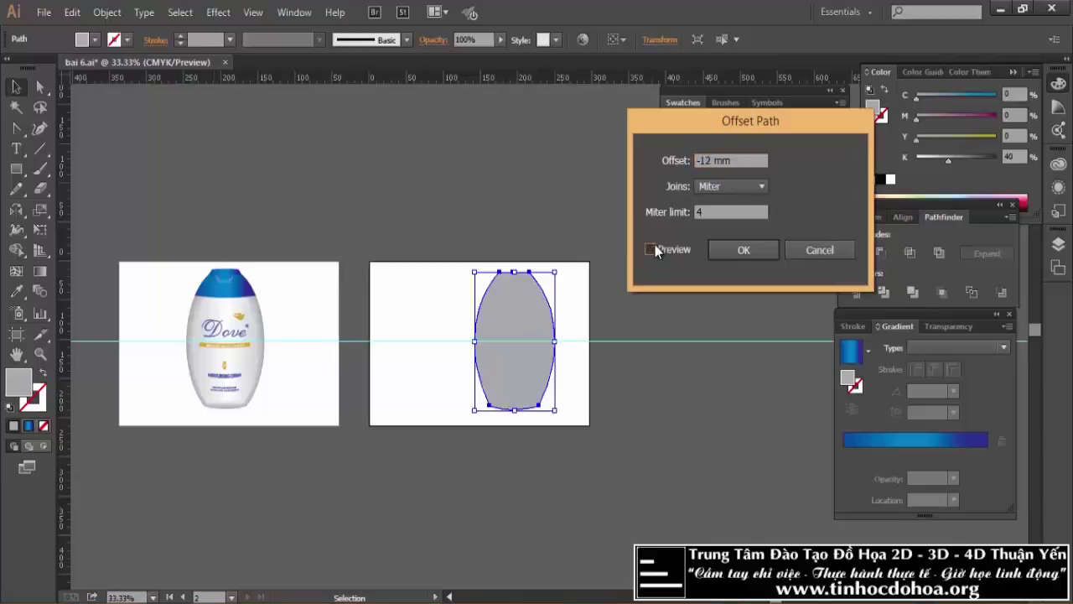
Set the offset to -15 mm and create the inset bottle path.
double_click(751, 160)
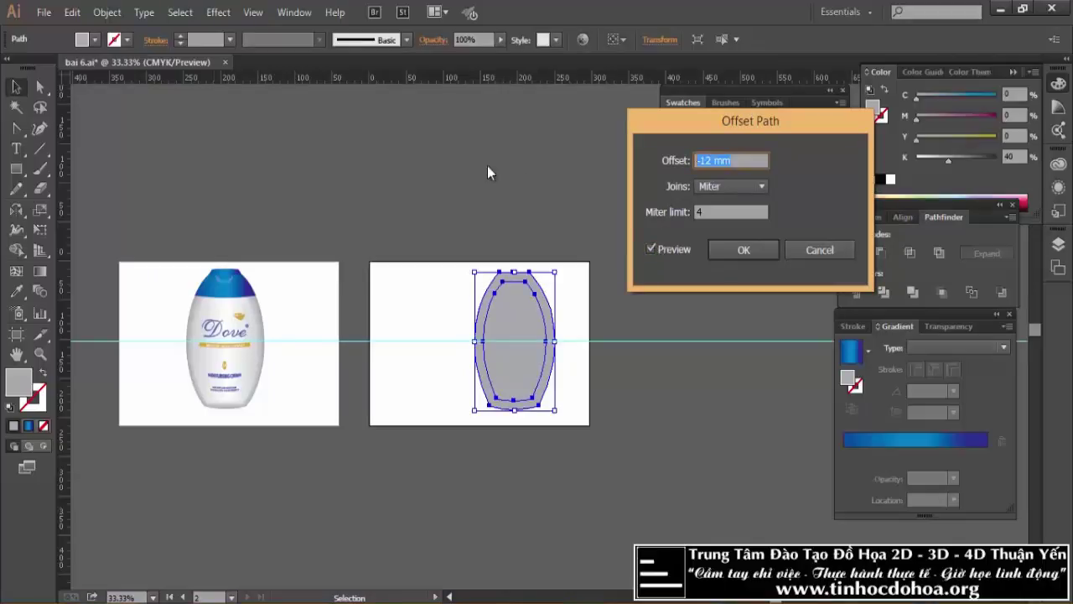
type("15")
left_click(651, 248)
left_click(651, 248)
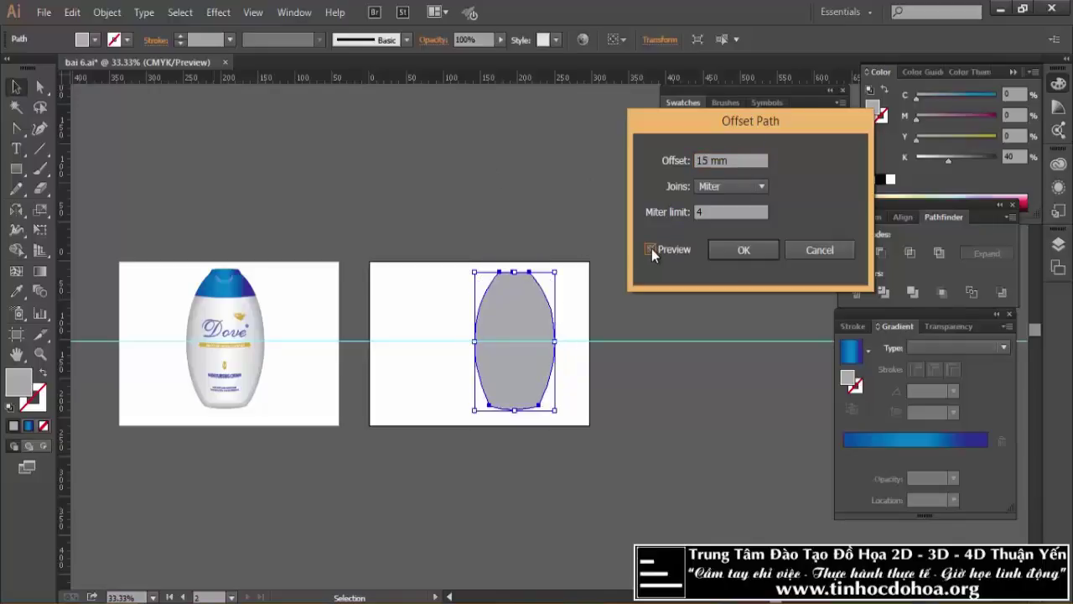
left_click(651, 248)
left_click(652, 248)
left_click(697, 159)
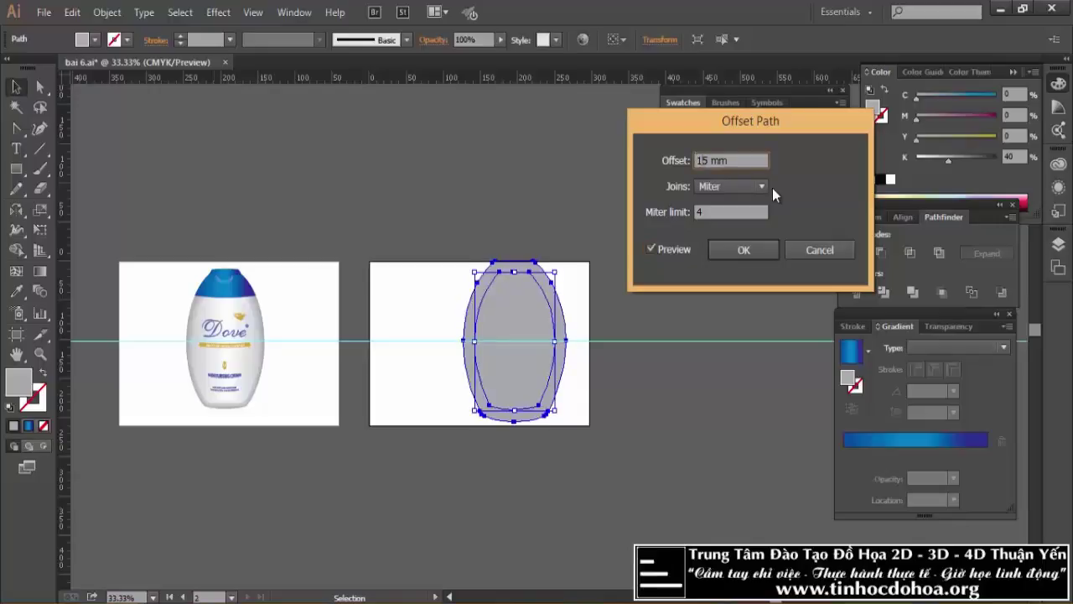
type("-")
key("Tab")
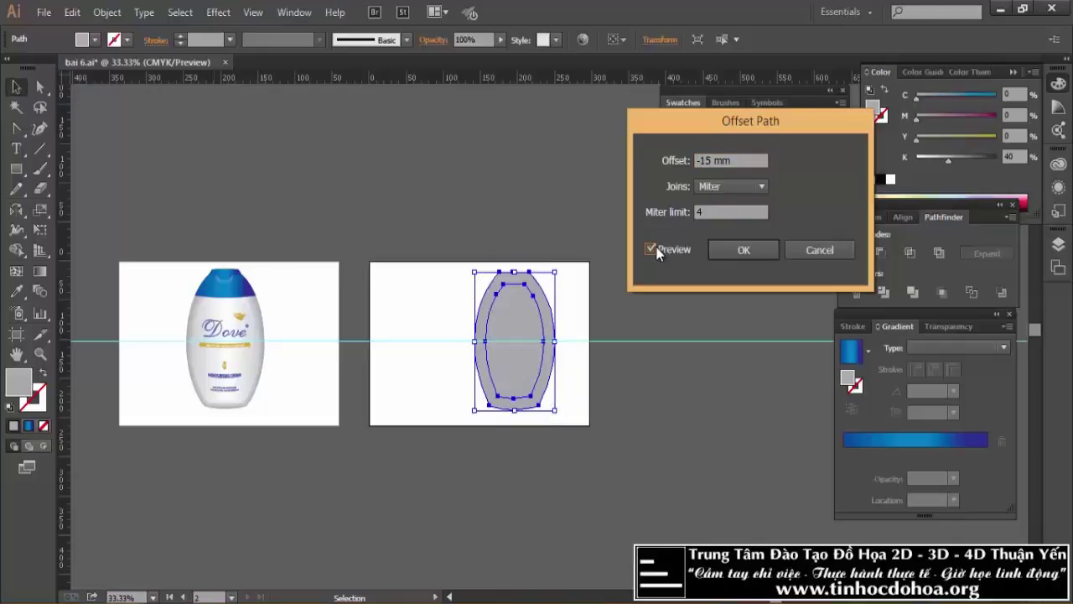
left_click(743, 250)
Fill the inner bottle shape with a grey-and-white linear gradient dragged across its width.
scroll(550, 253, "up", 1)
scroll(549, 254, "up", 1)
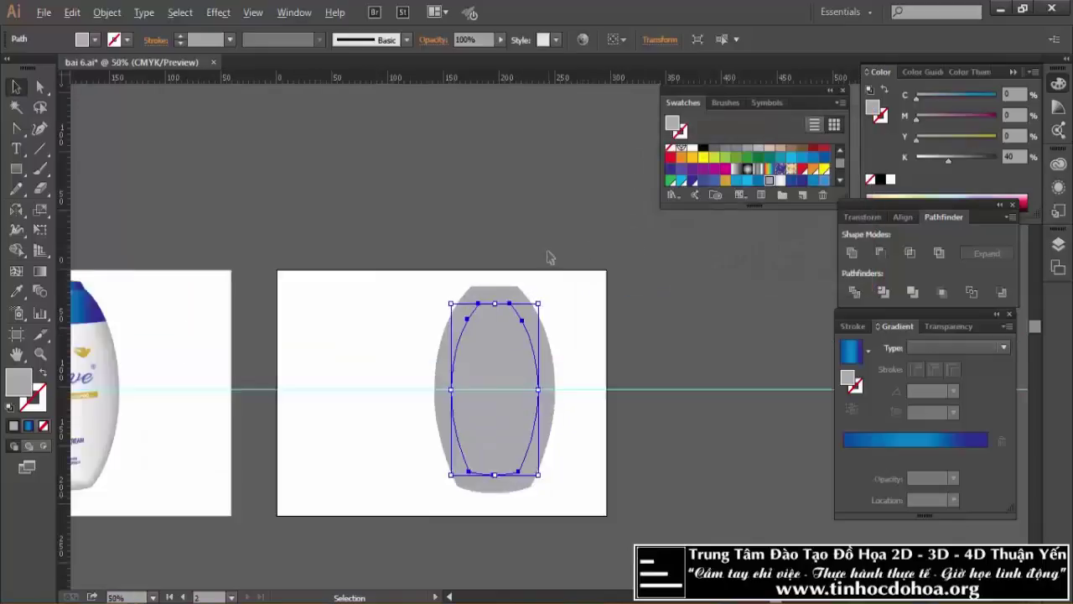
scroll(545, 271, "down", 1)
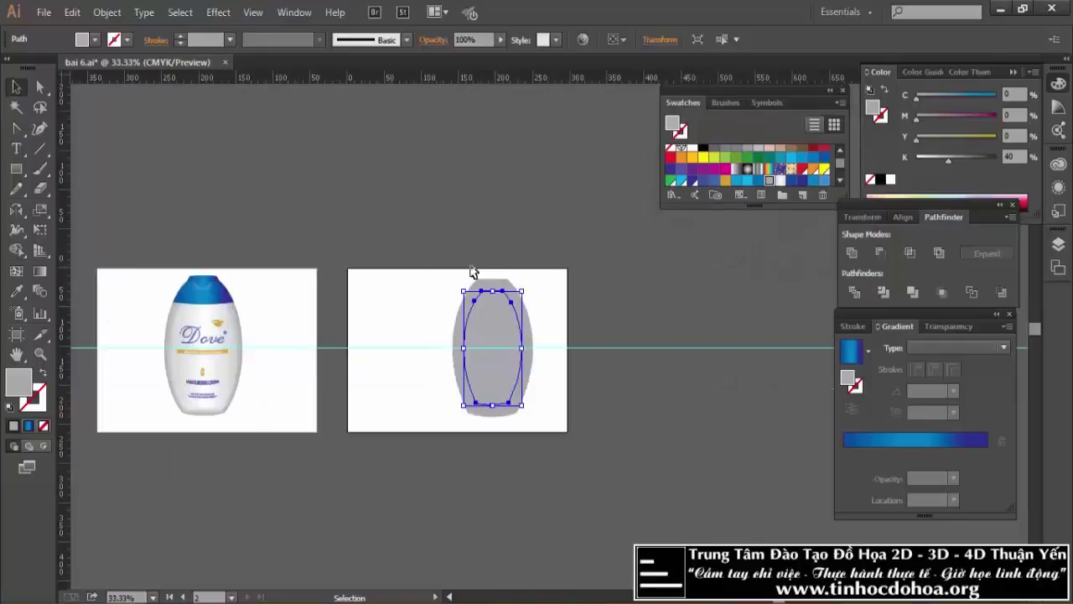
scroll(134, 352, "up", 2)
scroll(130, 325, "up", 2)
scroll(130, 325, "down", 1)
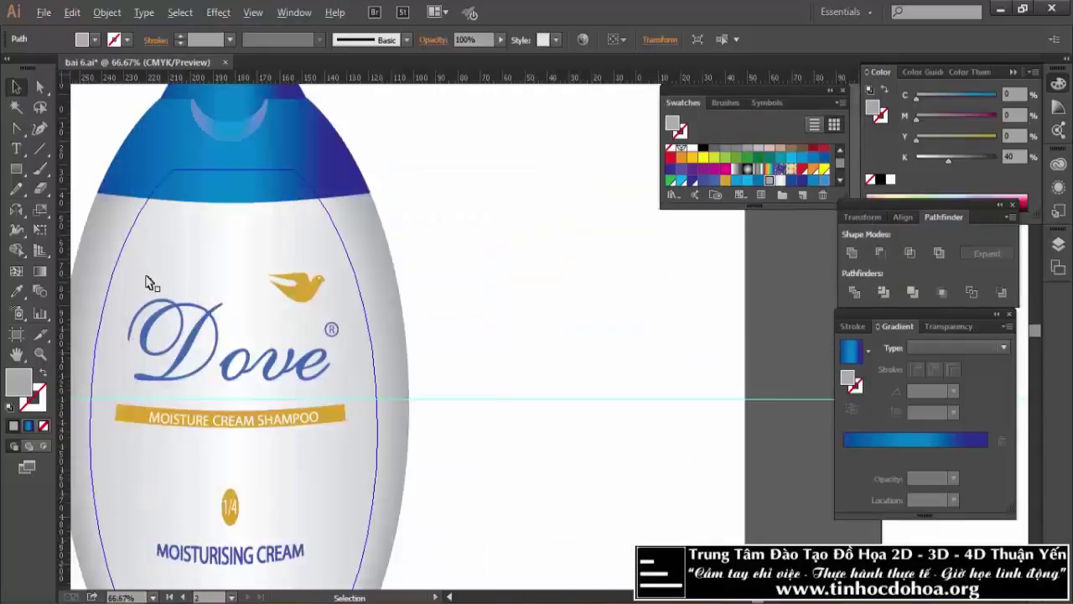
scroll(130, 326, "down", 1)
left_click(780, 180)
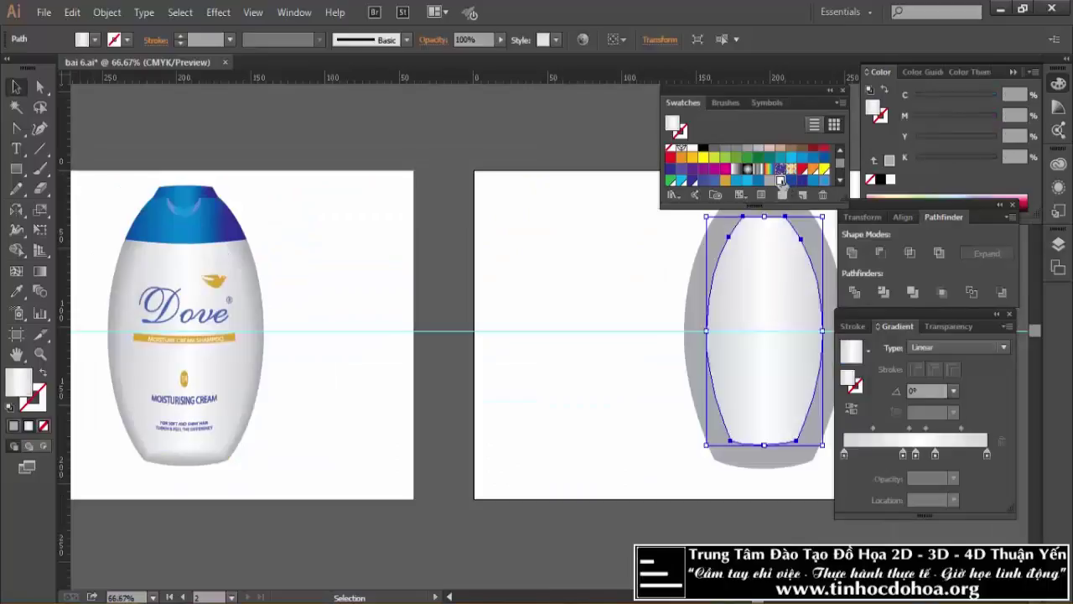
left_click_drag(618, 229, 484, 230)
left_click(453, 165)
Adjust the inner shape's gradient on-canvas with the Gradient tool.
left_click(647, 275)
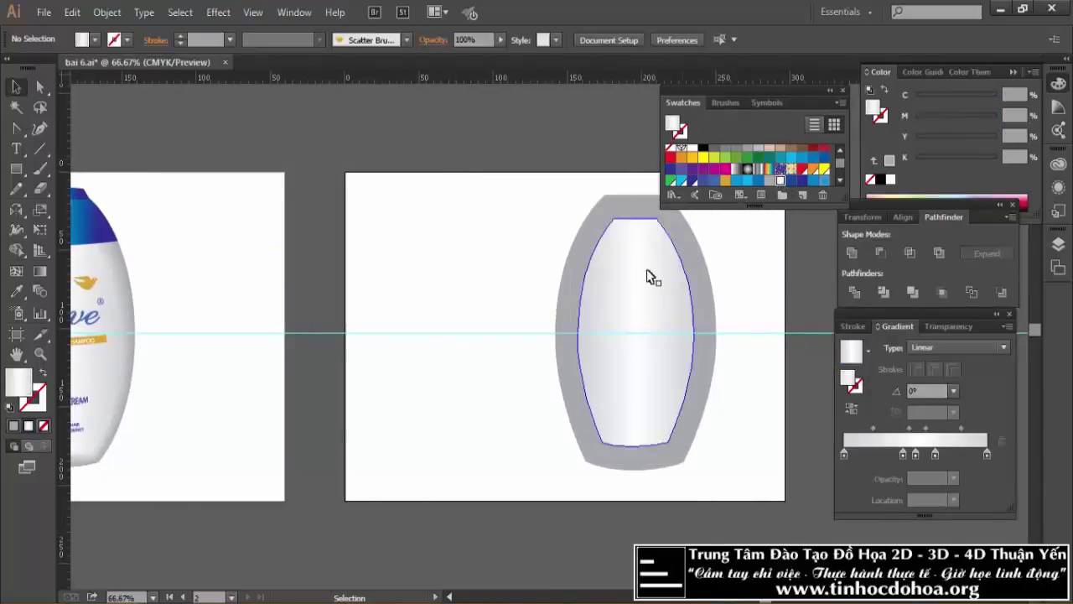
left_click(40, 270)
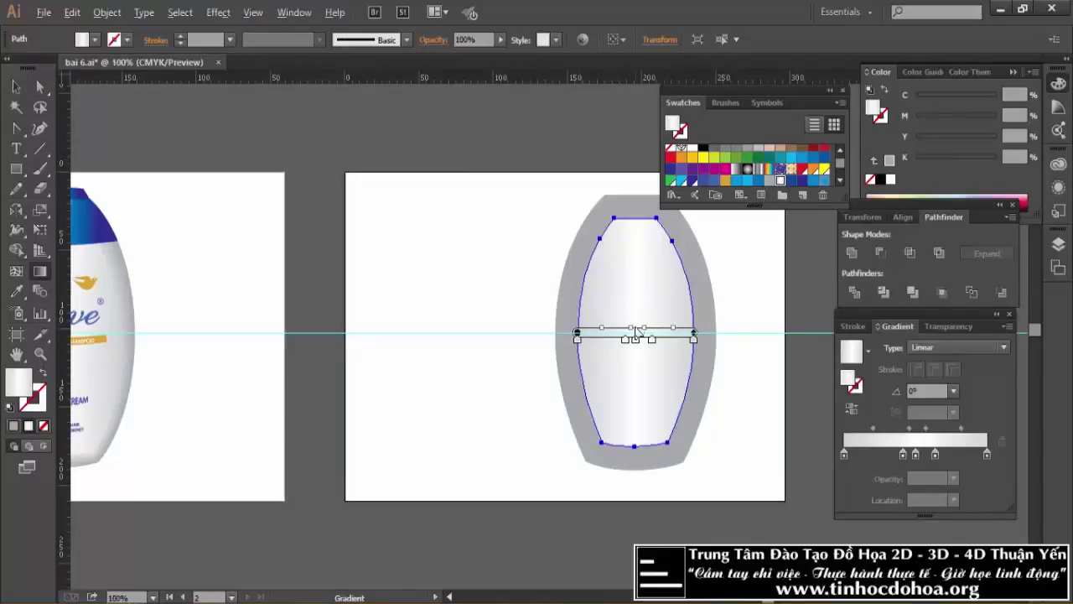
scroll(646, 347, "up", 2)
scroll(637, 351, "up", 2)
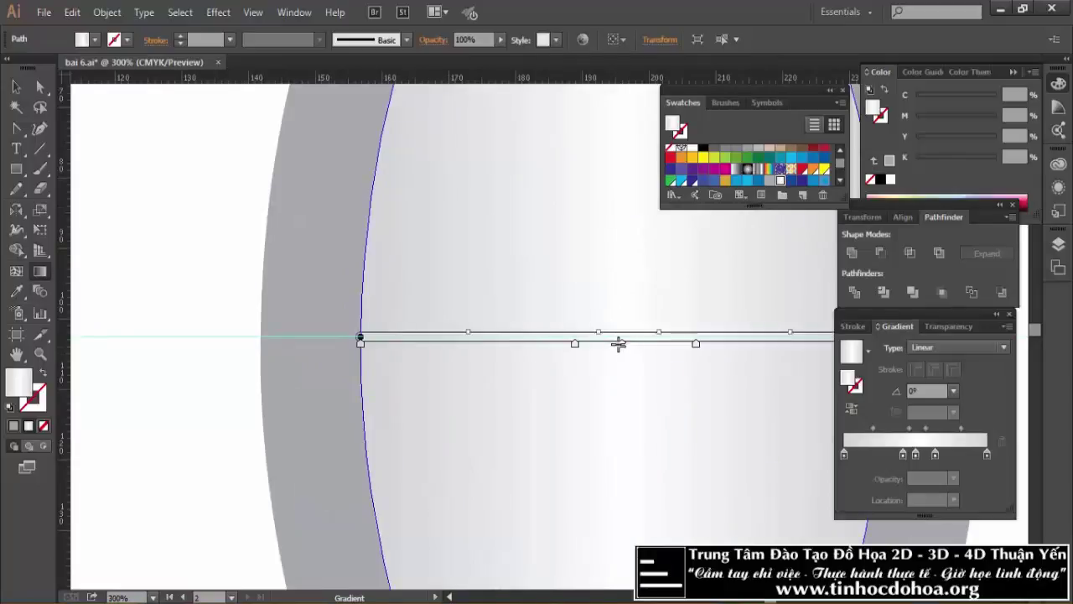
scroll(622, 344, "down", 6)
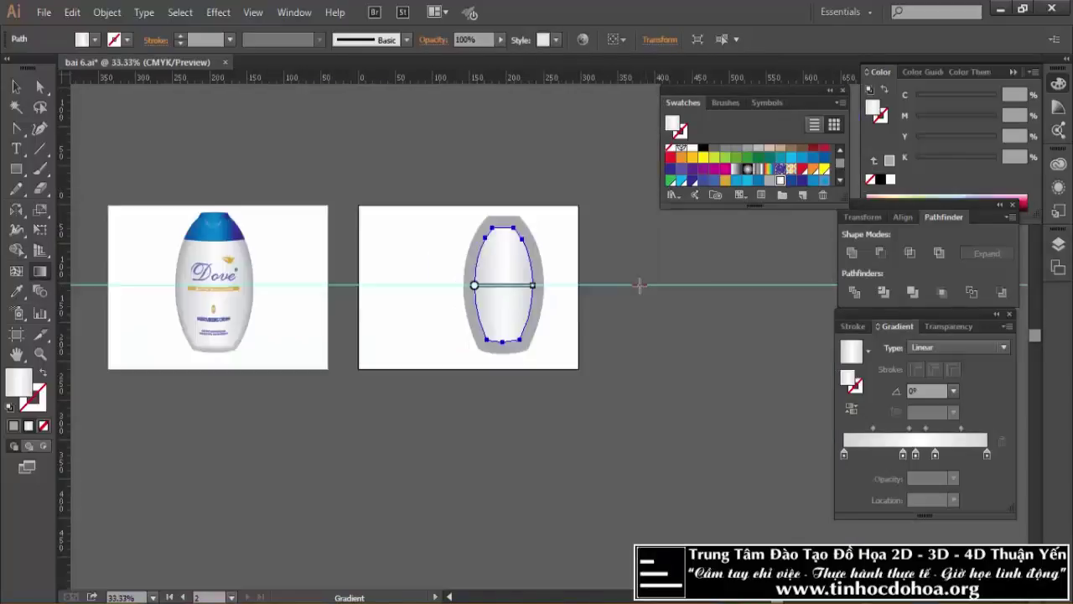
left_click(15, 86)
Alt-drag a copy of the outer bottle to the right, fill it 40% K grey, and select both outlines.
left_click(541, 217)
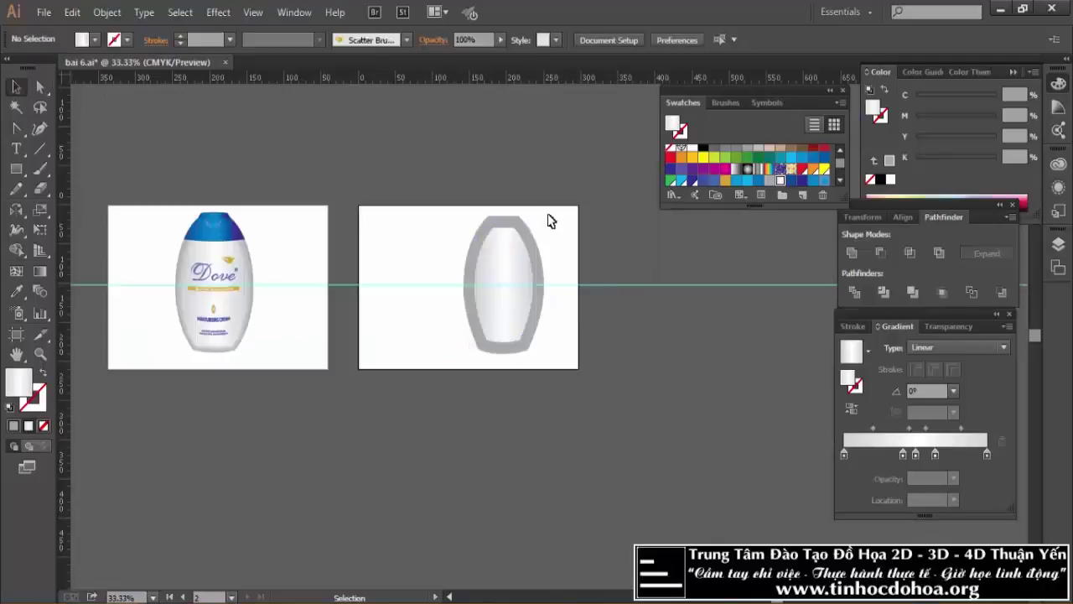
left_click_drag(526, 232, 735, 241)
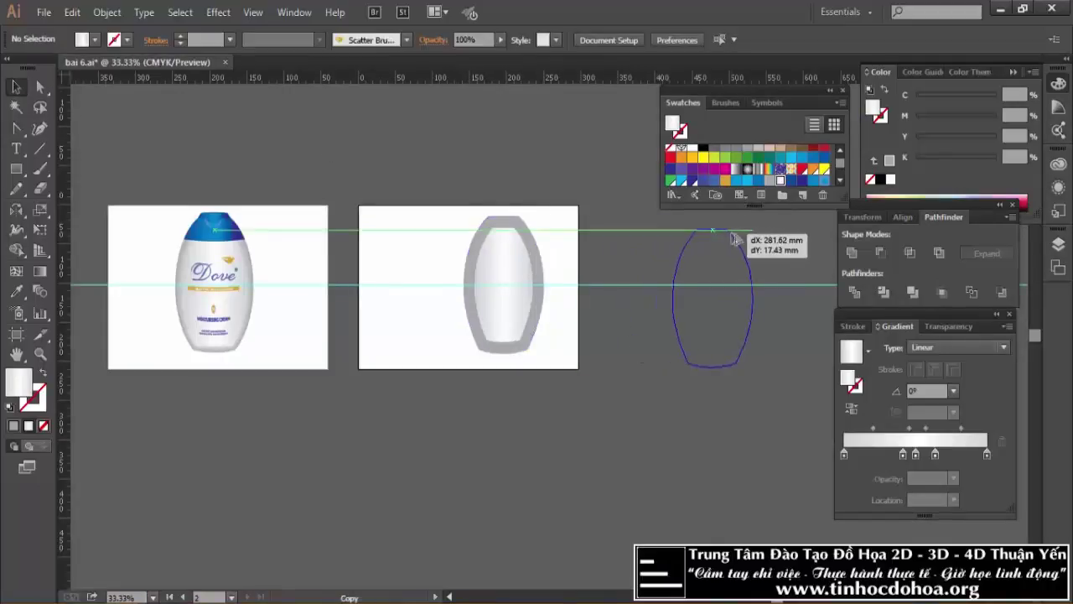
left_click(474, 193)
scroll(474, 193, "up", 1)
scroll(475, 193, "down", 1)
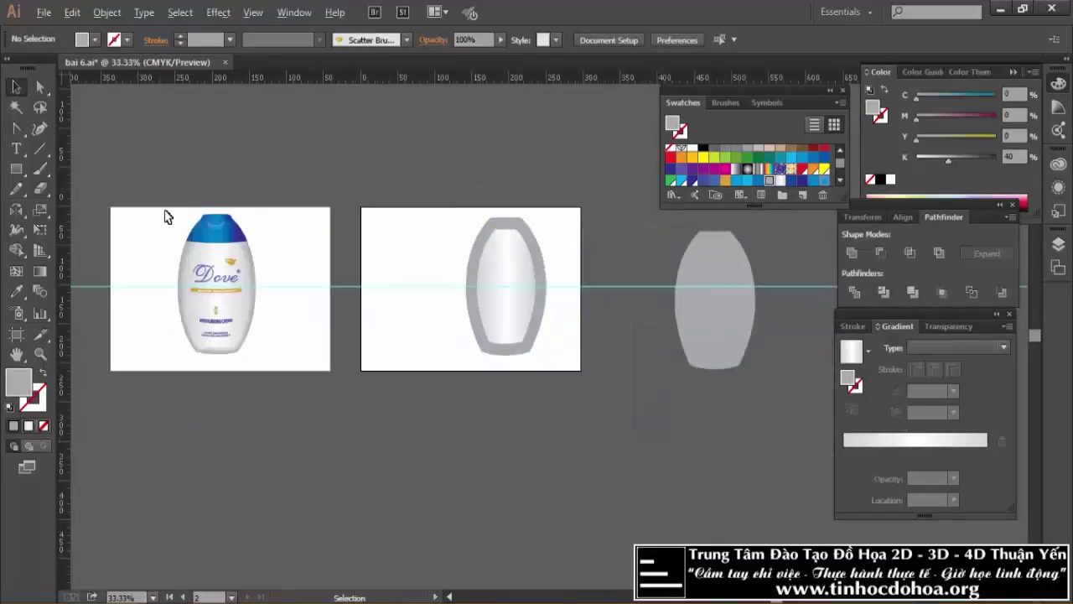
scroll(200, 237, "up", 1)
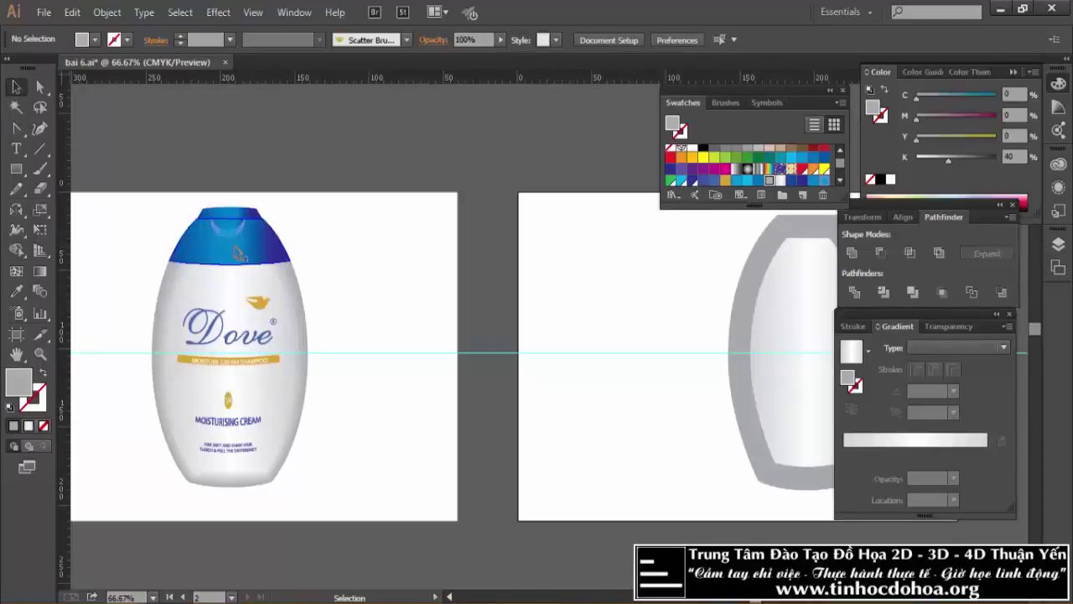
scroll(427, 223, "down", 2)
scroll(479, 218, "up", 1)
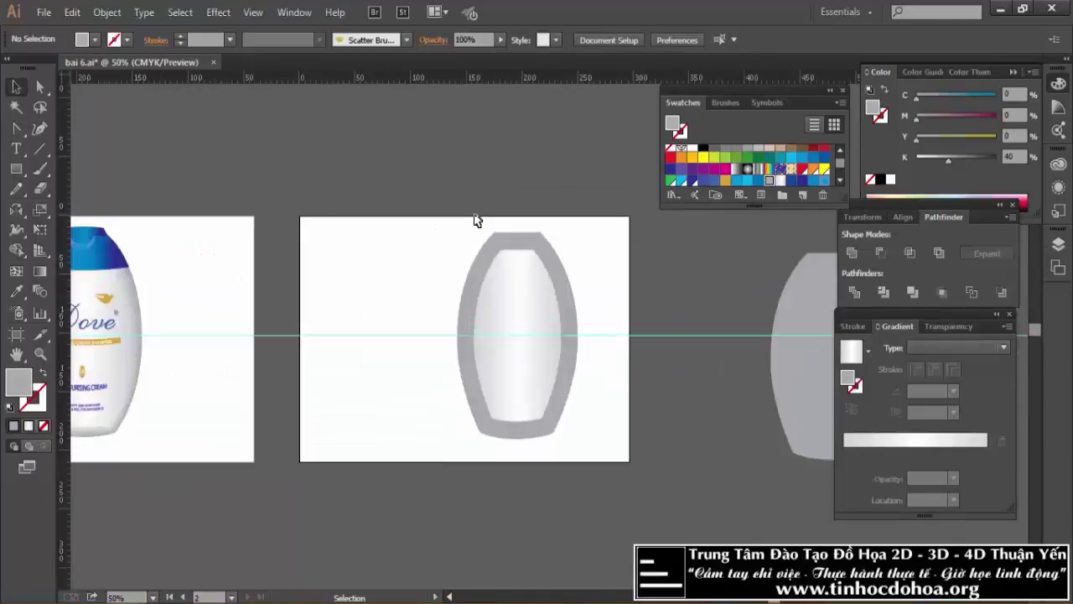
left_click(471, 268)
left_click(113, 18)
mouse_move(127, 401)
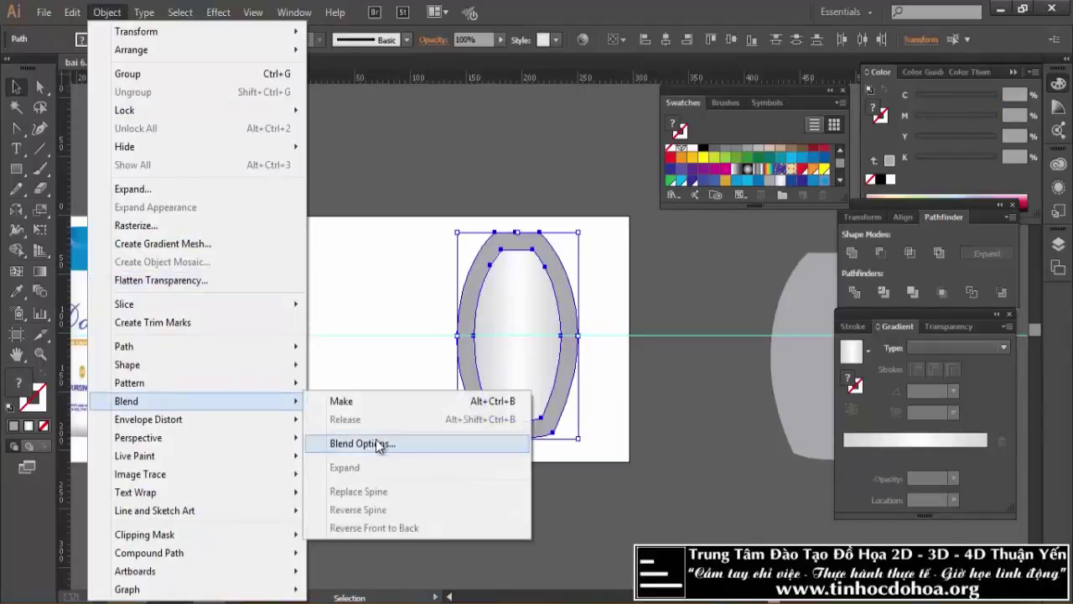
Blend the outer and inner bottle outlines with 200 specified steps.
left_click(384, 444)
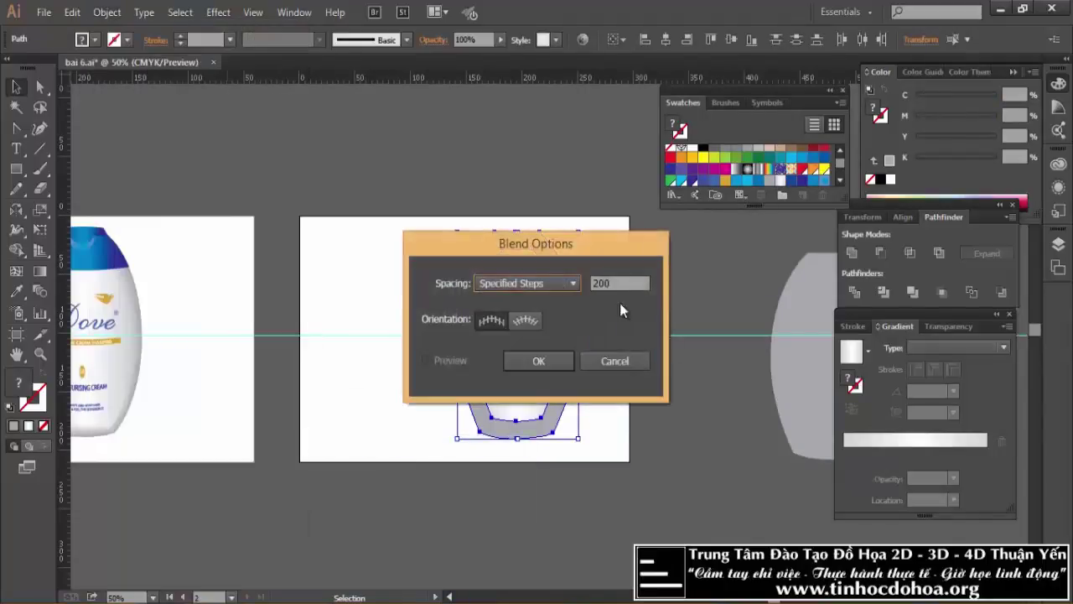
left_click(538, 361)
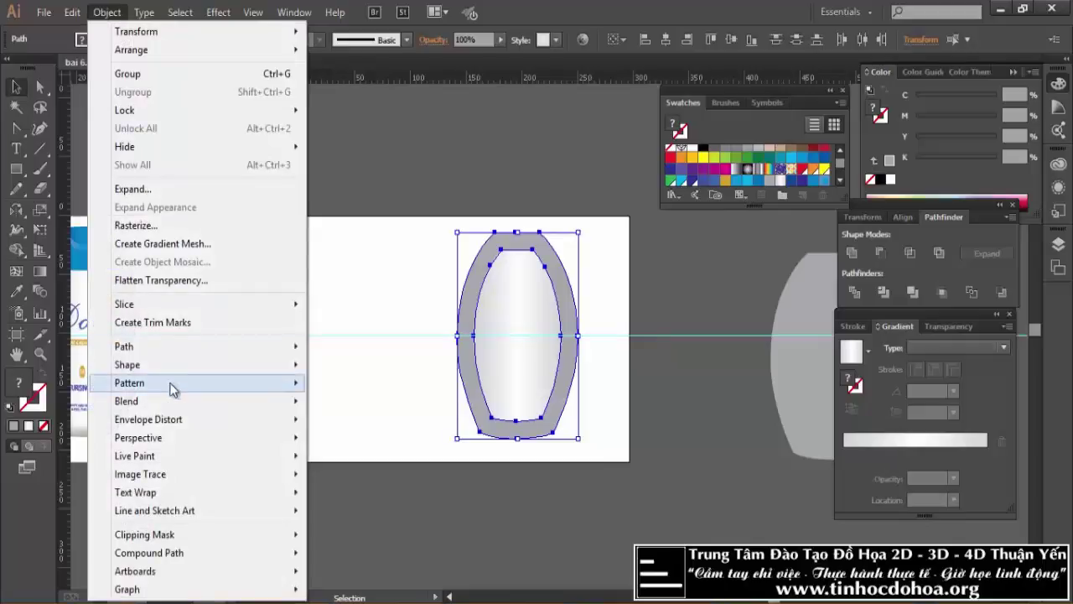
mouse_move(127, 400)
left_click(338, 403)
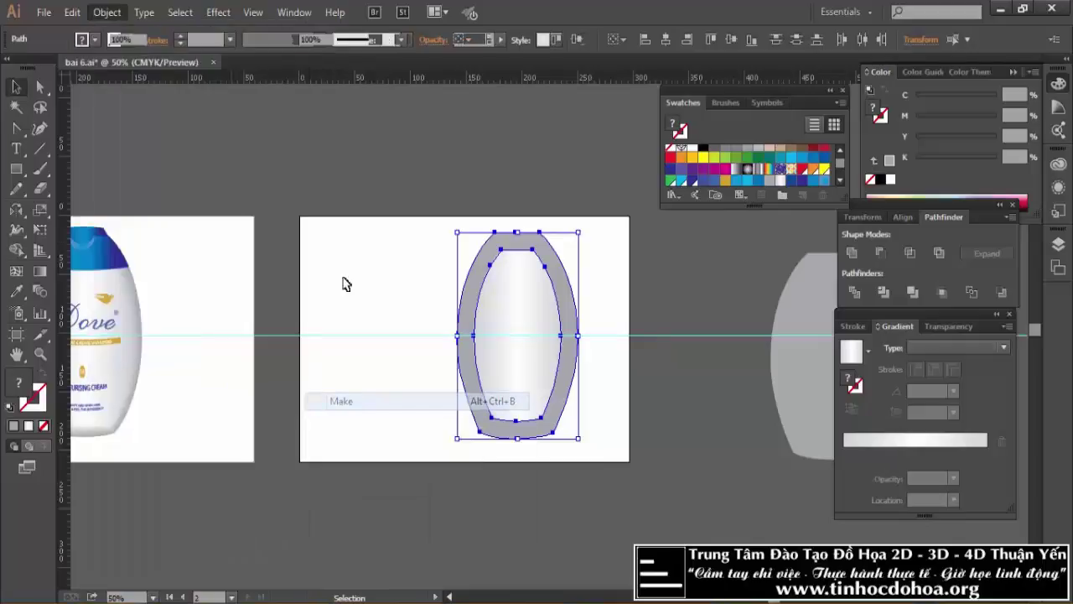
left_click(347, 241)
scroll(518, 189, "down", 1)
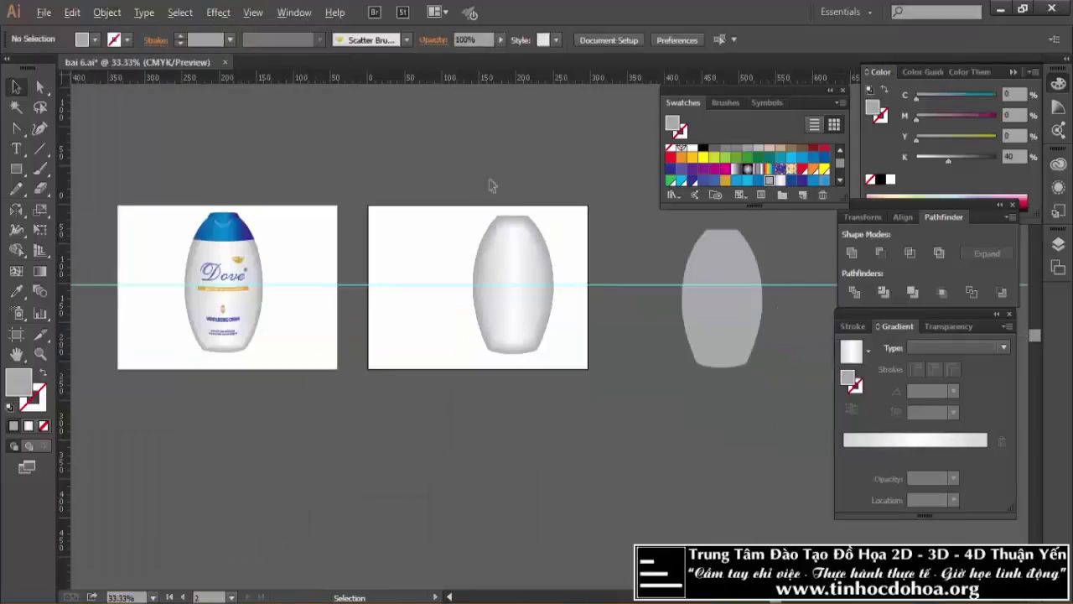
scroll(494, 180, "up", 2)
Scale the blended bottle down slightly about its centre.
left_click(531, 249)
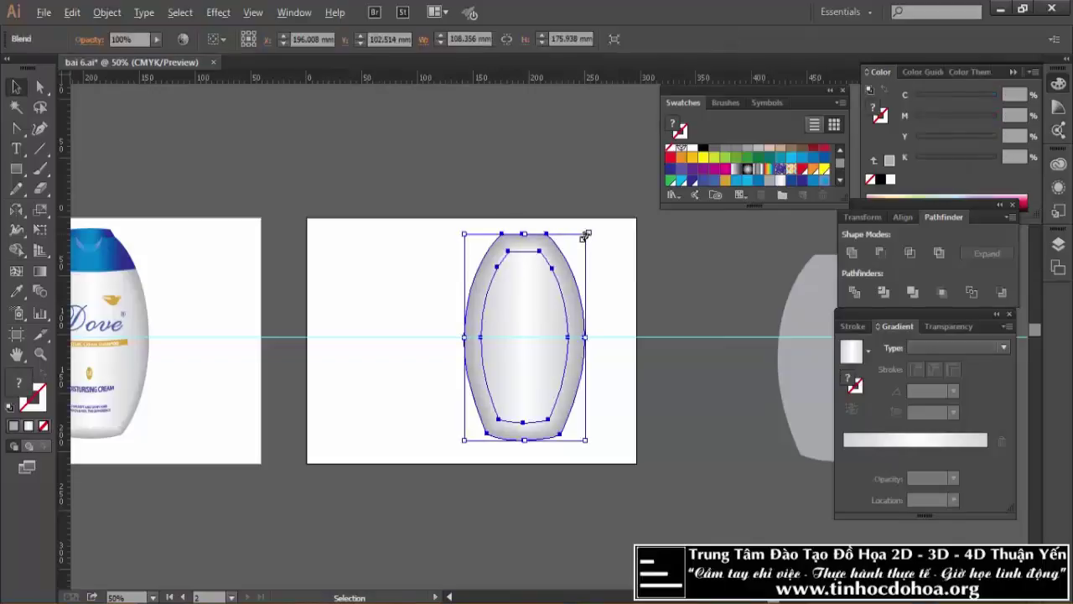
left_click_drag(585, 235, 498, 279)
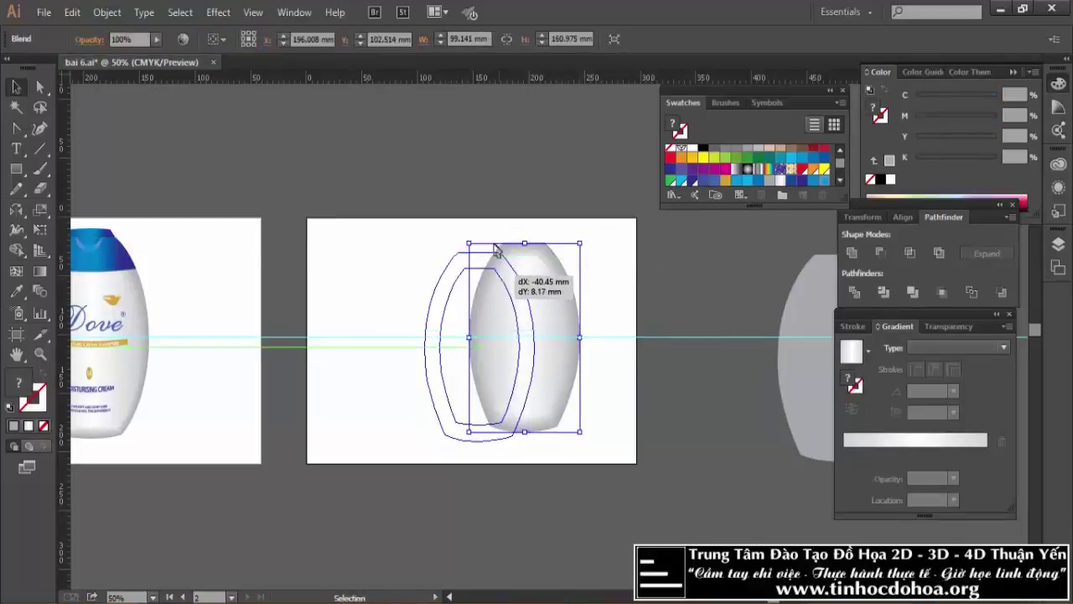
left_click(465, 167)
scroll(527, 196, "down", 1)
scroll(513, 201, "up", 1)
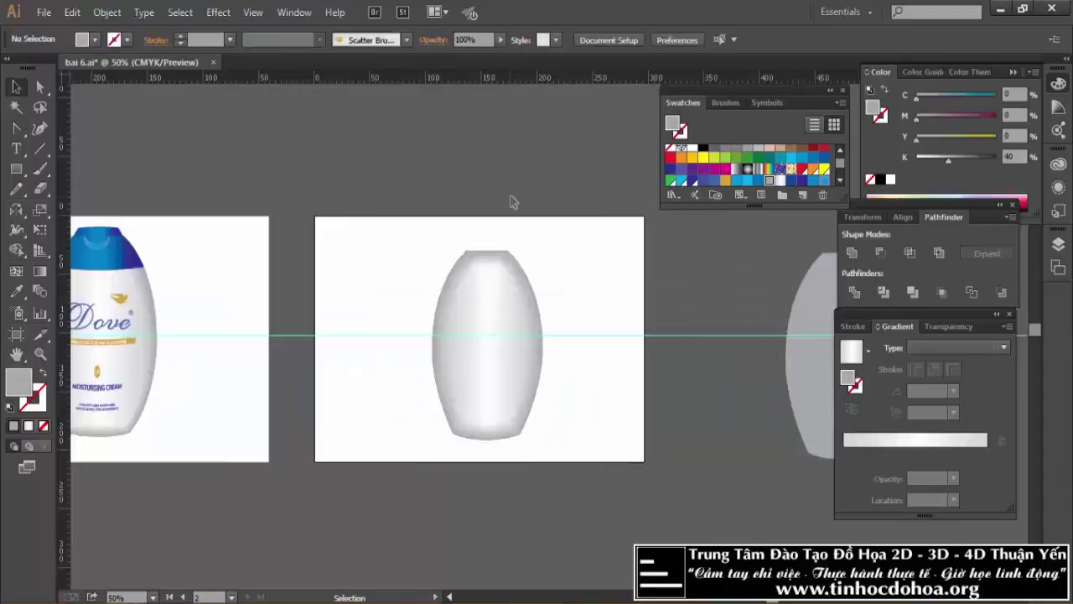
scroll(513, 201, "down", 1)
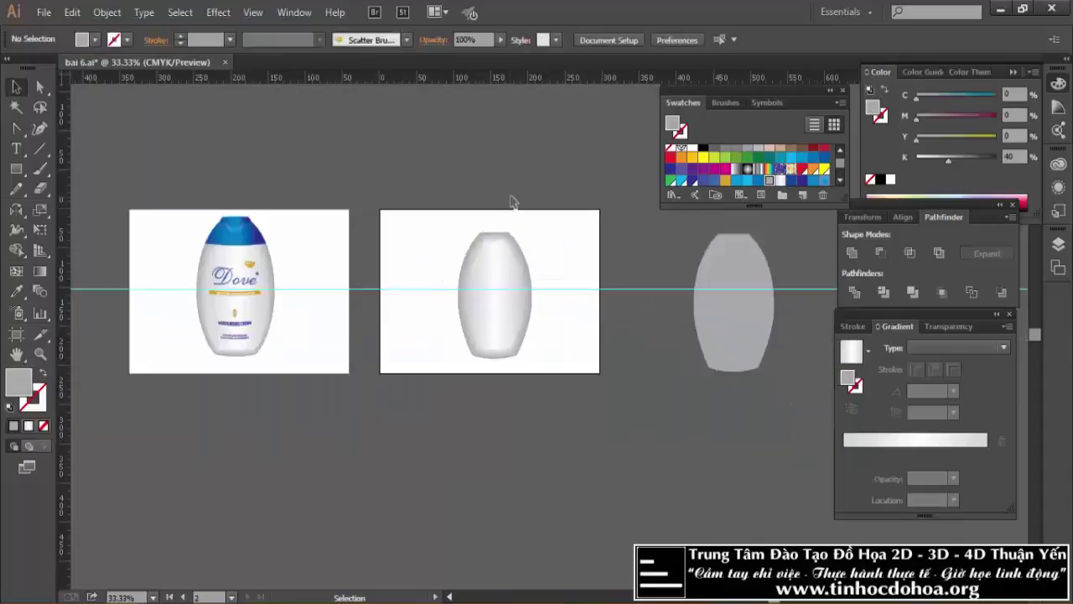
Align the grey copy's horizontal and vertical centres to the shaded bottle, then undo it.
left_click(694, 265)
left_click(515, 239, "shift")
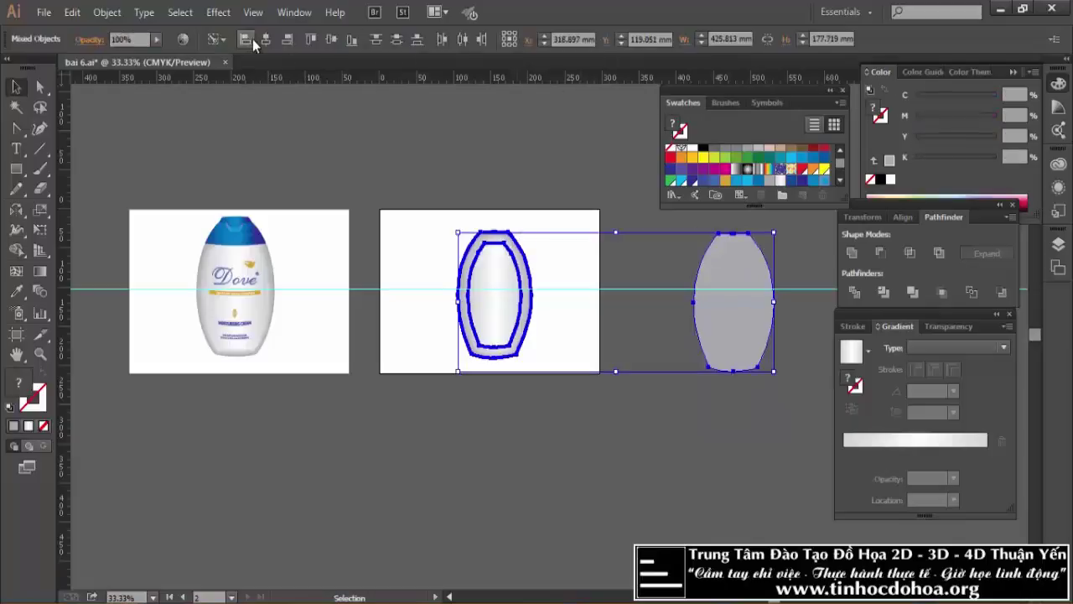
left_click(261, 41)
left_click(332, 42)
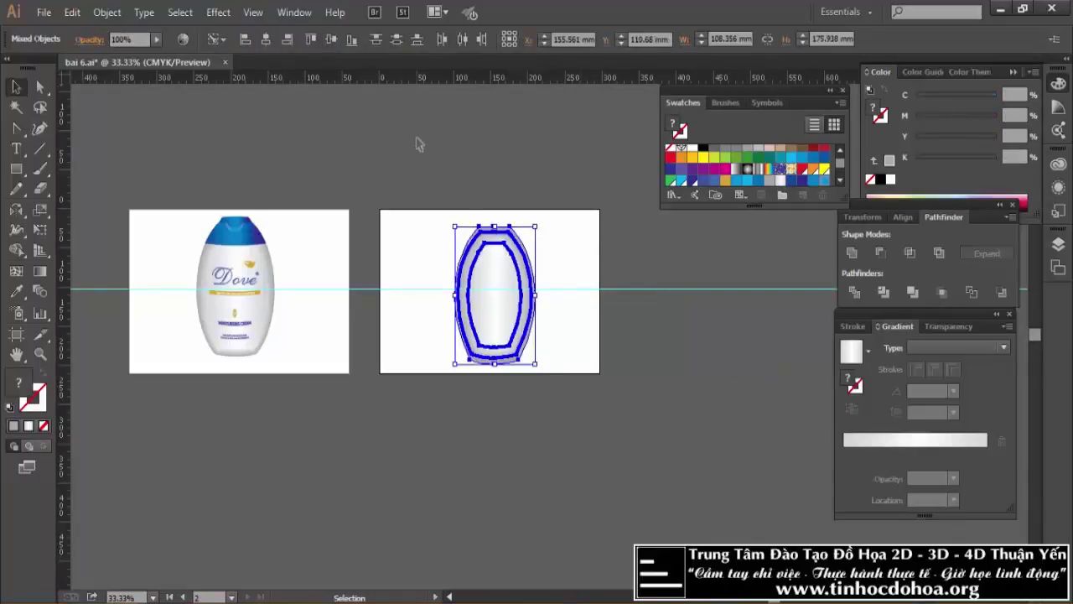
left_click(520, 153)
scroll(503, 159, "up", 2)
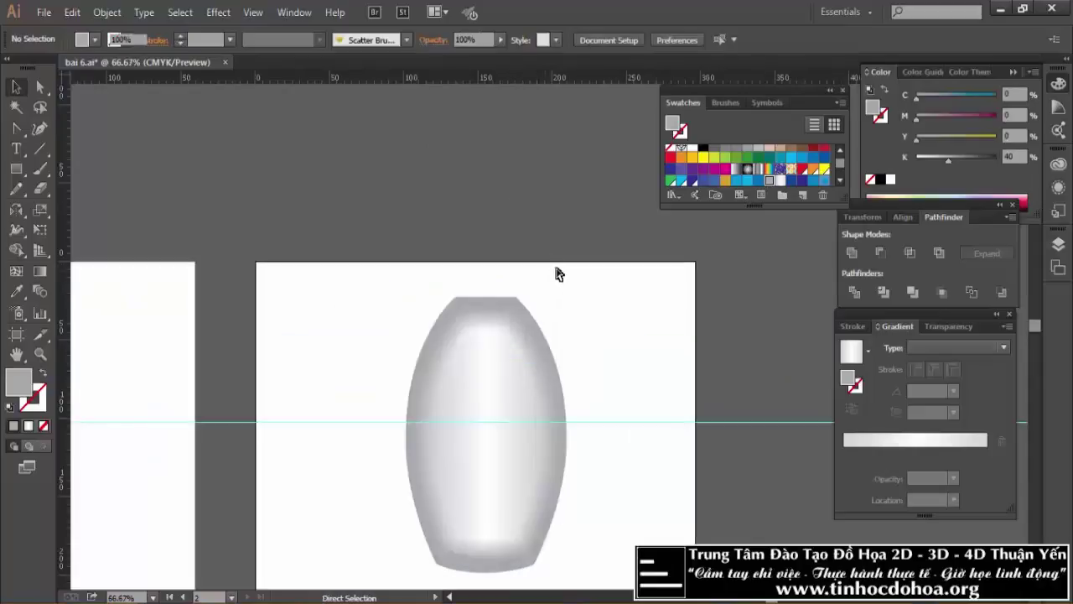
key("ctrl+z")
key("ctrl+alt+b")
key("ctrl+shift+a")
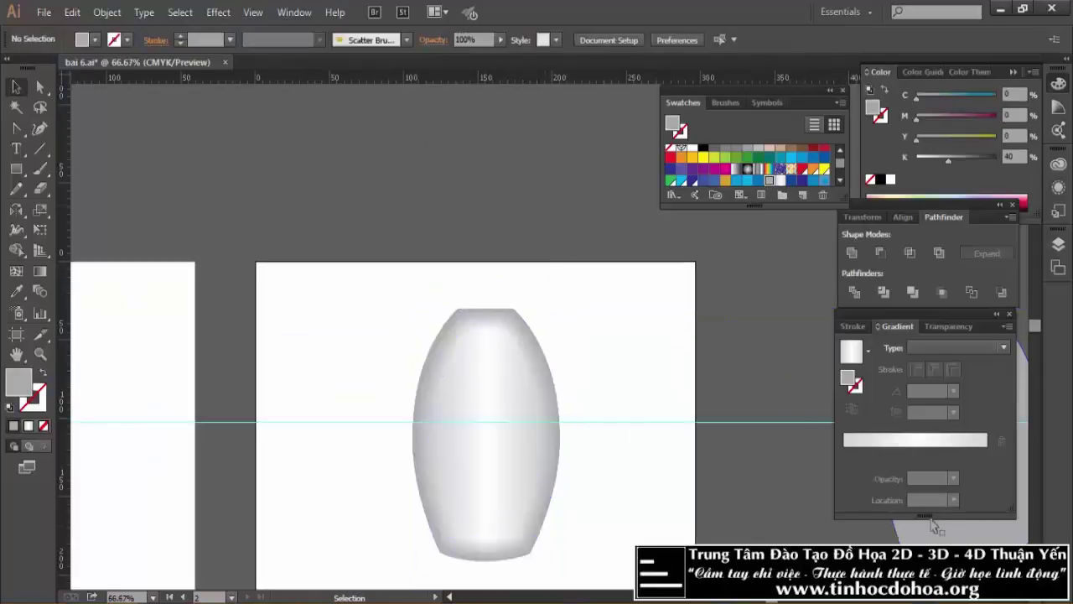
Re-align the grey copy over the shaded bottle on horizontal and vertical centres.
left_click(956, 541)
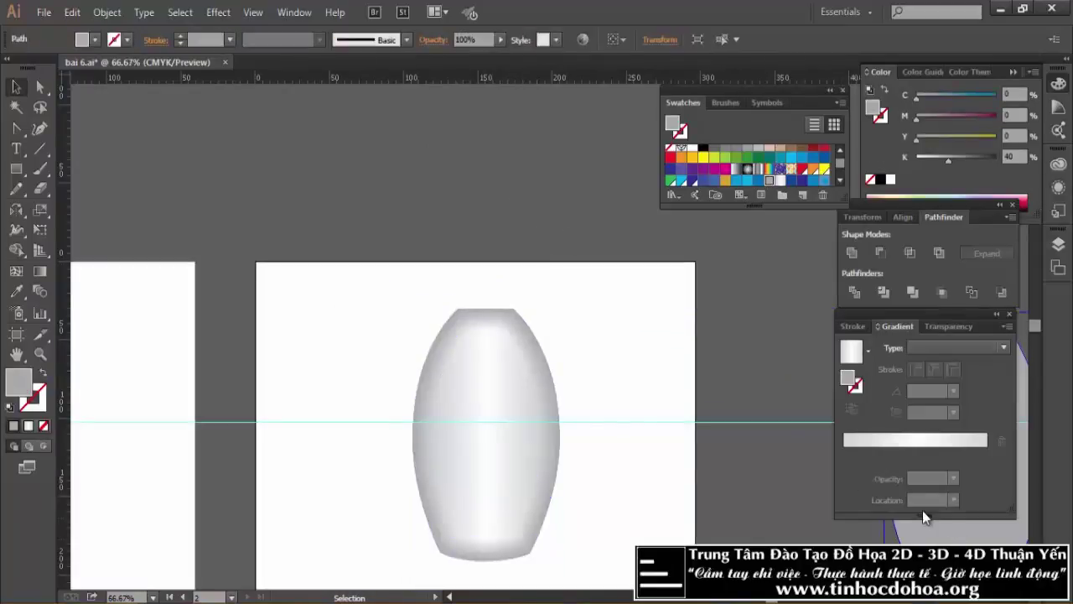
left_click(541, 360, "shift")
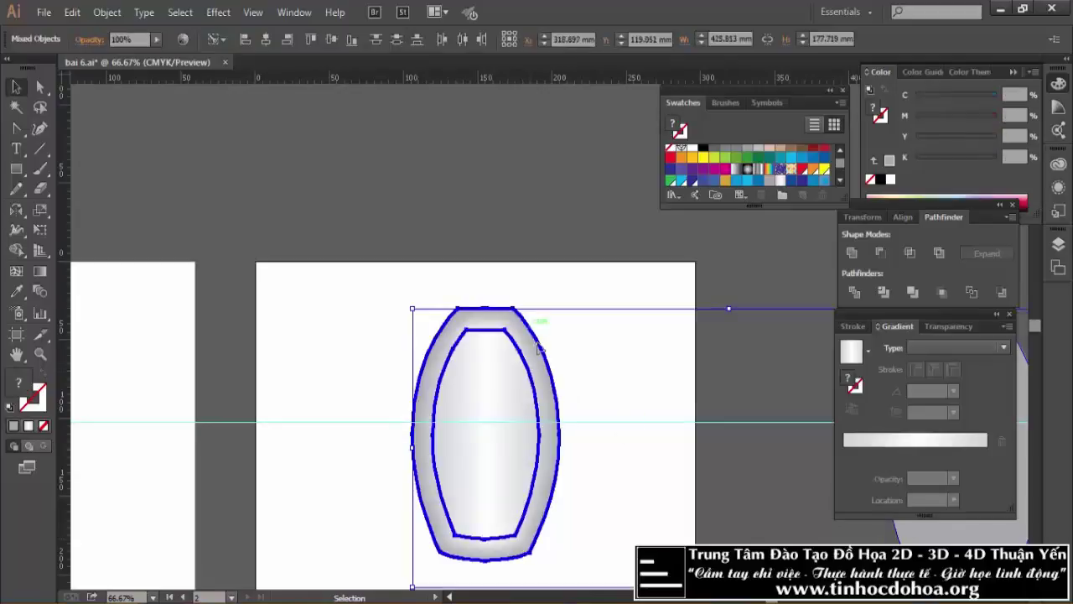
left_click(265, 40)
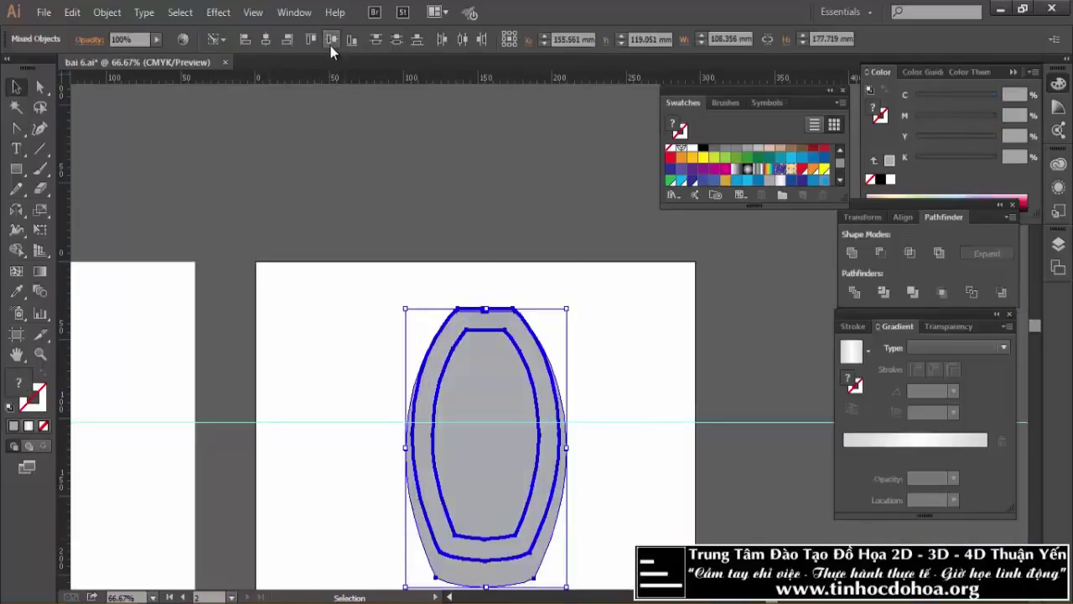
left_click(336, 216)
scroll(491, 231, "down", 1)
scroll(421, 225, "down", 1)
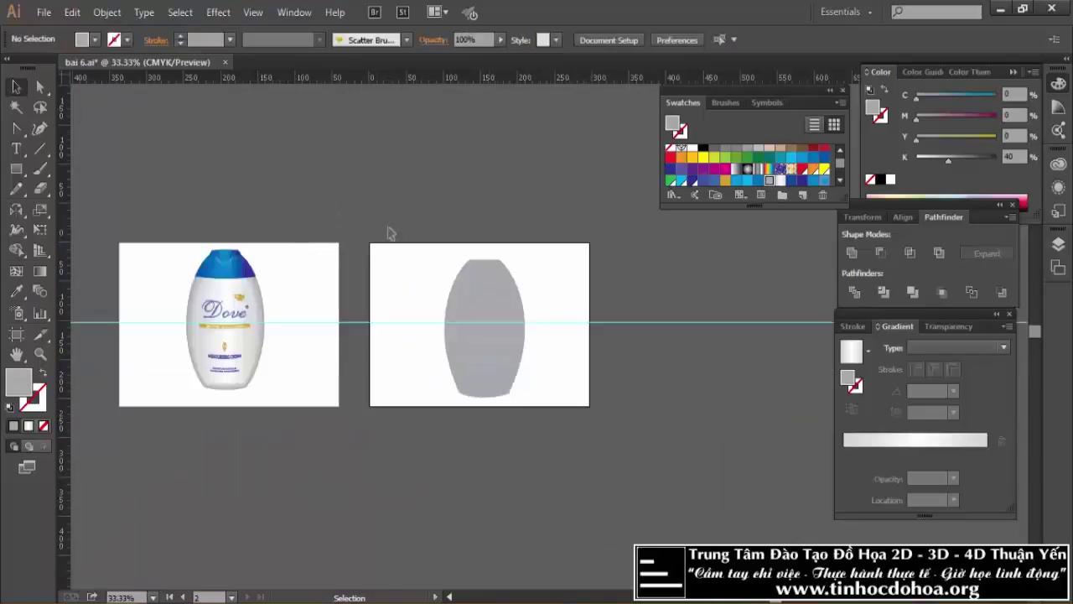
scroll(243, 275, "up", 2)
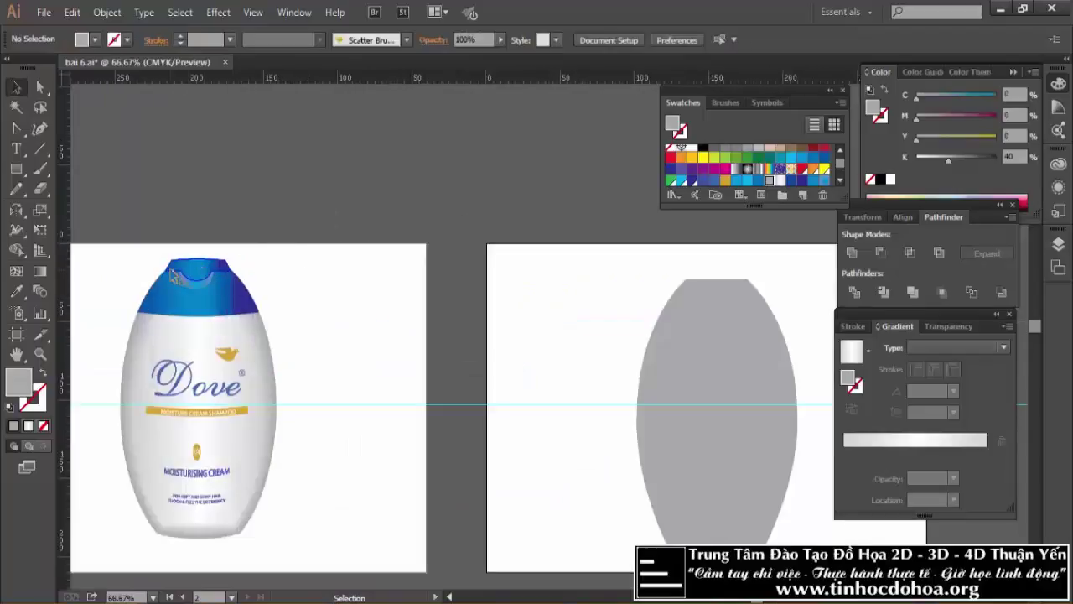
Intersect a rectangle drawn over the bottle top with the grey copy, leaving only the cap.
left_click(16, 168)
scroll(339, 217, "down", 1)
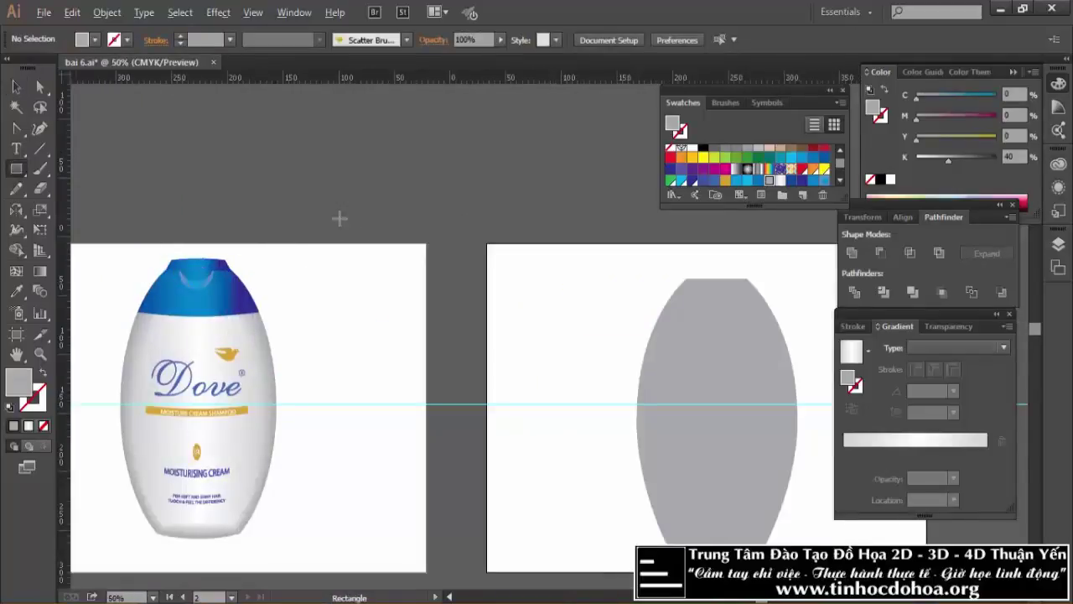
mouse_move(484, 223)
left_mouse_down()
mouse_move(722, 312)
mouse_move(718, 300)
left_mouse_up()
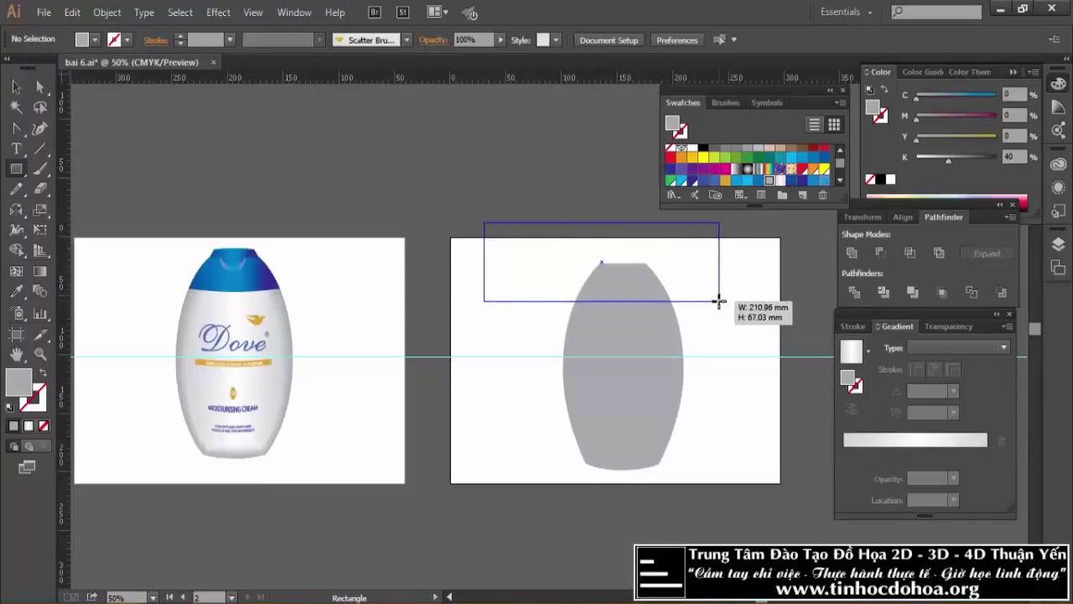
left_click_drag(719, 300, 718, 300)
key("v")
left_click(659, 348, "shift")
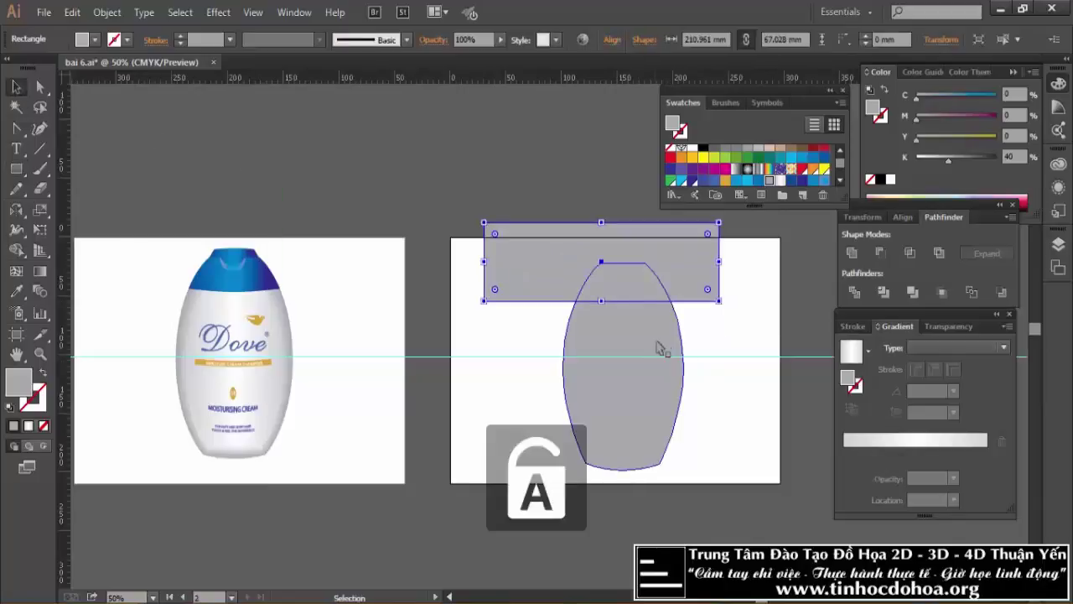
left_click(910, 252)
left_click(633, 213)
Undo the cap edits back to the plain rectangle and grey bottle outline.
scroll(652, 270, "up", 1)
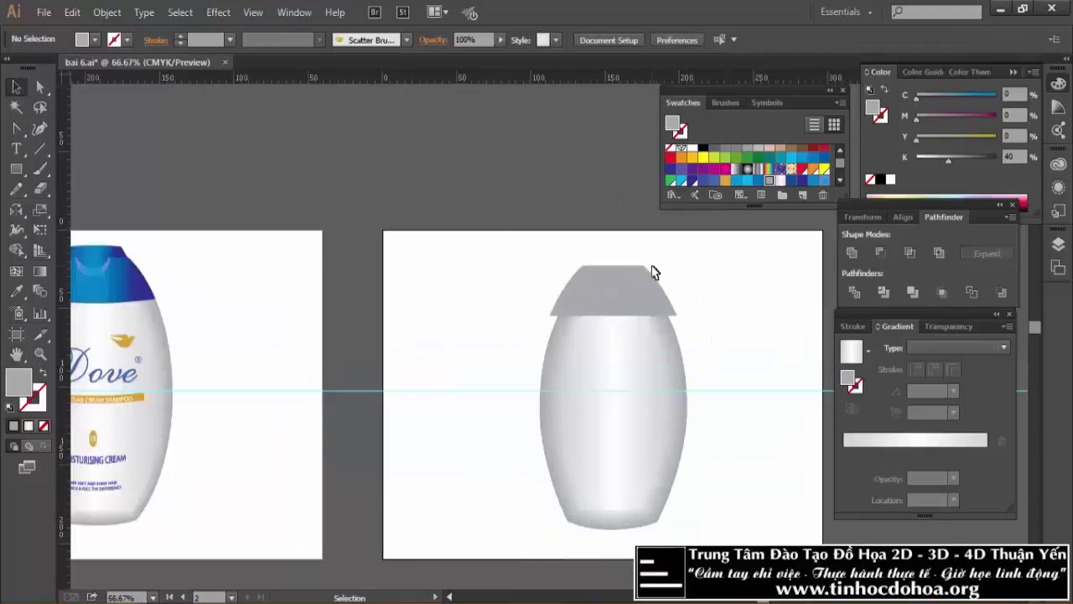
scroll(643, 279, "up", 2)
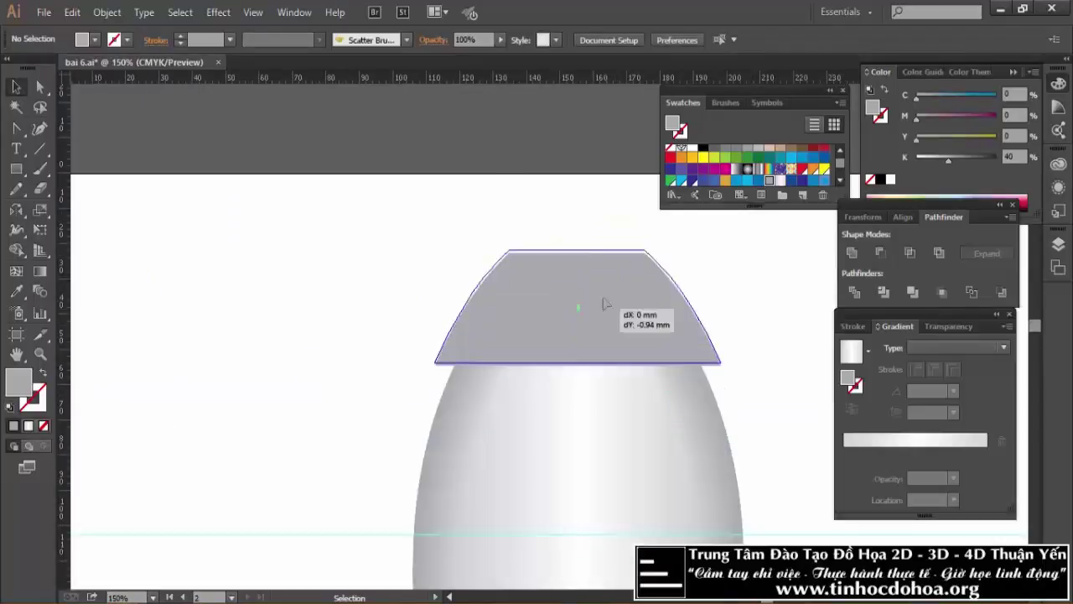
scroll(604, 310, "down", 2)
left_click(597, 205)
key("ctrl+z")
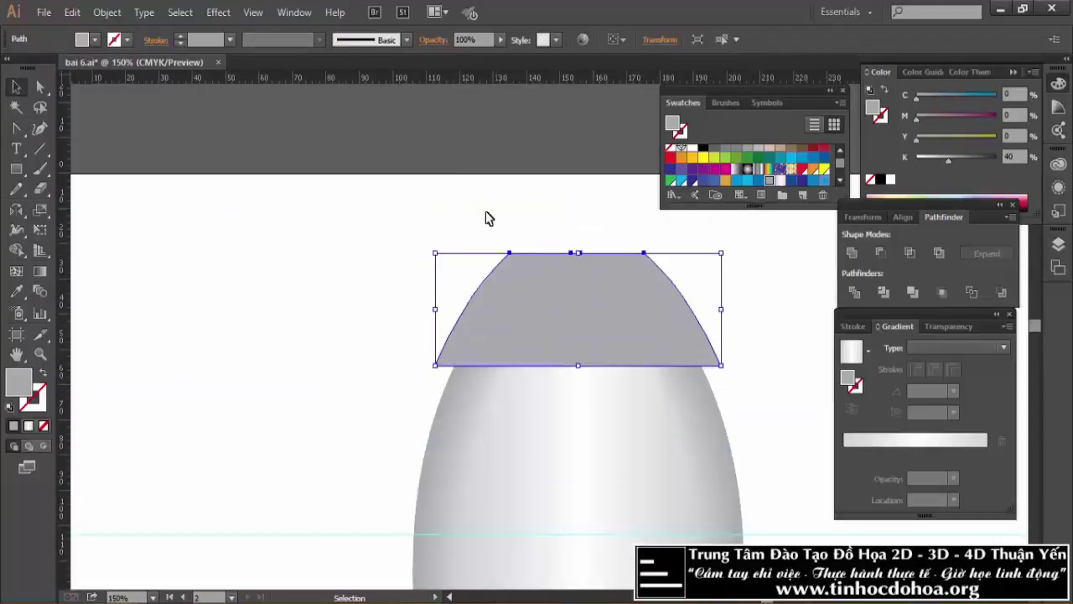
scroll(480, 218, "down", 2)
key("ctrl+z")
Move the grey bottle outline right of the artboard and the cap rectangle above it.
key("v")
left_click(498, 157)
left_click_drag(567, 285, 743, 335)
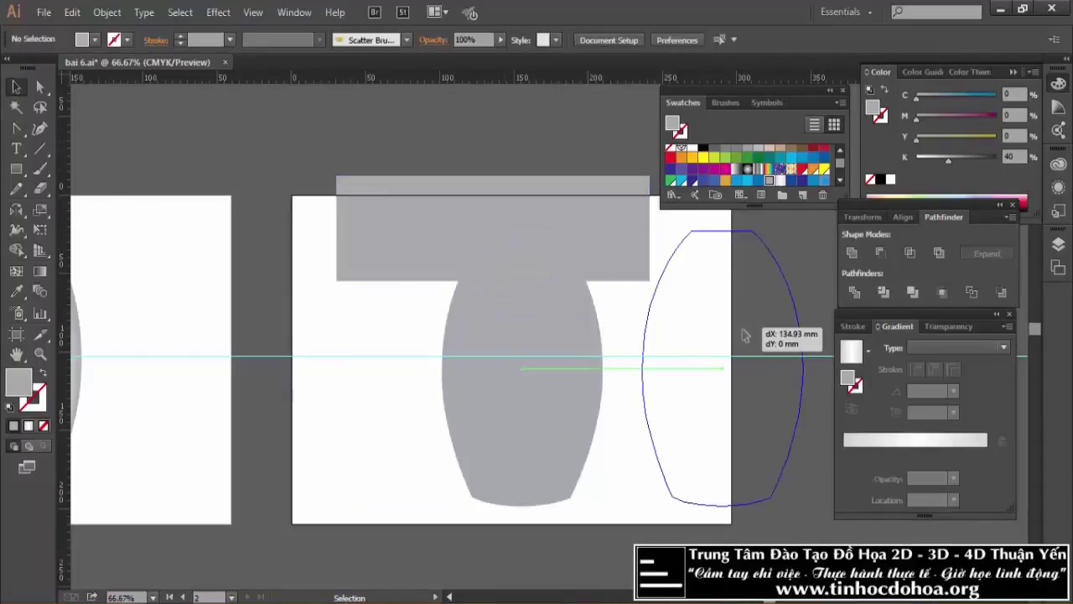
key("ctrl+z")
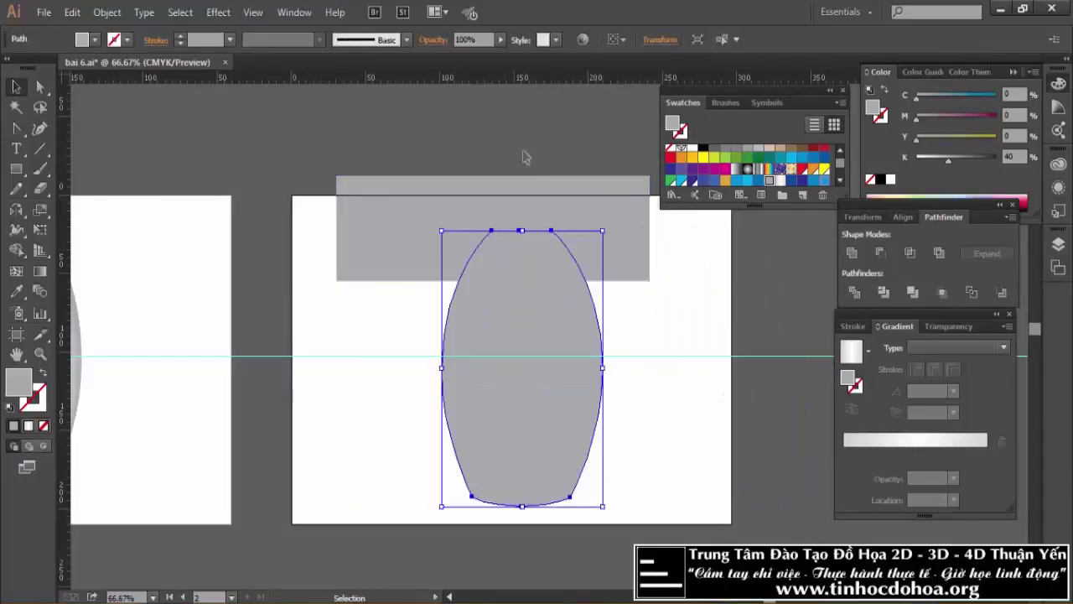
left_click(530, 164)
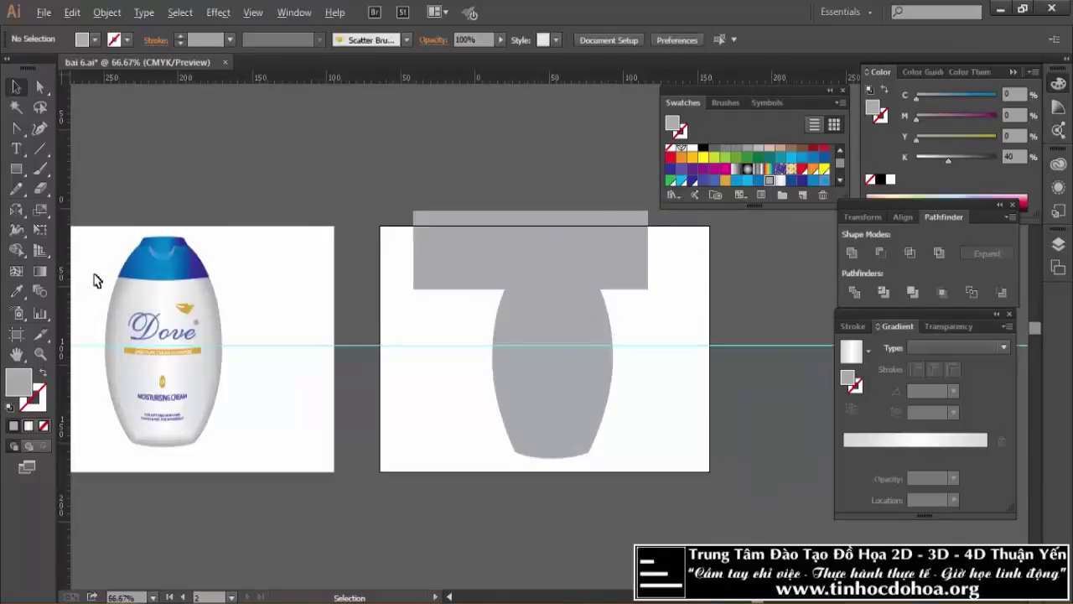
scroll(132, 282, "up", 2)
scroll(406, 277, "down", 5)
left_click_drag(397, 293, 637, 311)
left_click_drag(377, 260, 377, 195)
left_click(309, 277)
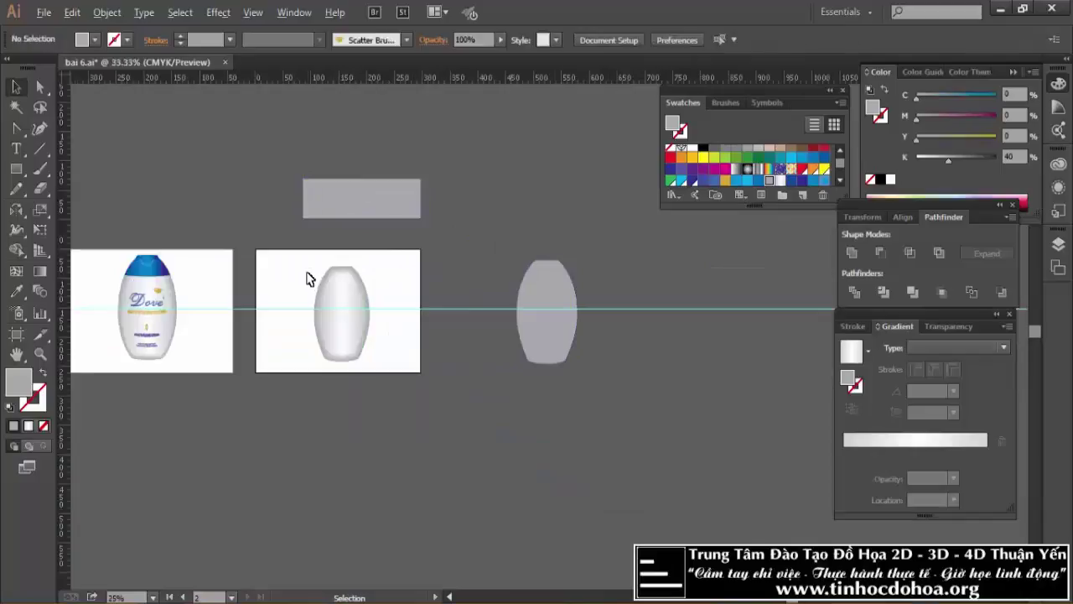
Try the grey outline over the white bottle, then return it to the right.
scroll(309, 277, "up", 2)
mouse_move(766, 311)
left_mouse_down()
mouse_move(352, 315)
mouse_move(363, 315)
left_mouse_up()
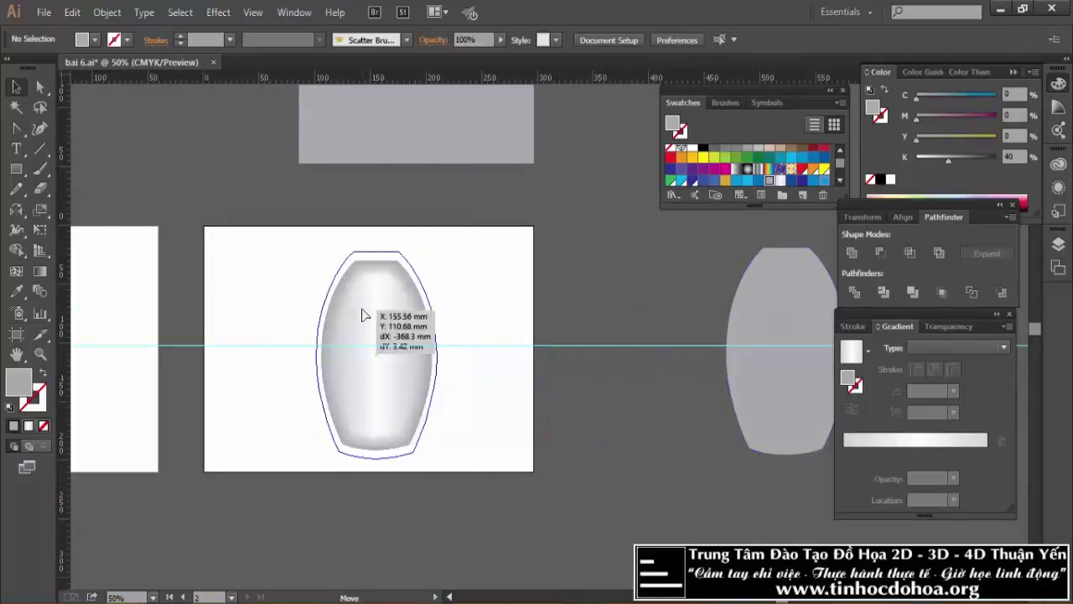
left_click_drag(363, 315, 677, 288)
Release the gradient bottle blend into its separate shapes.
left_click(570, 274)
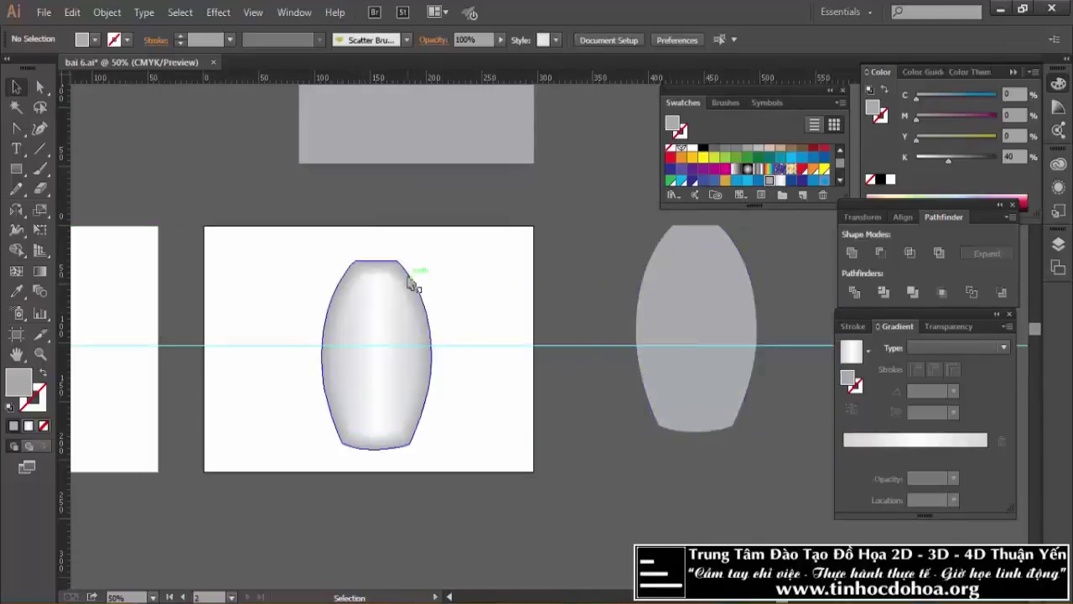
left_click(416, 282)
left_click(107, 12)
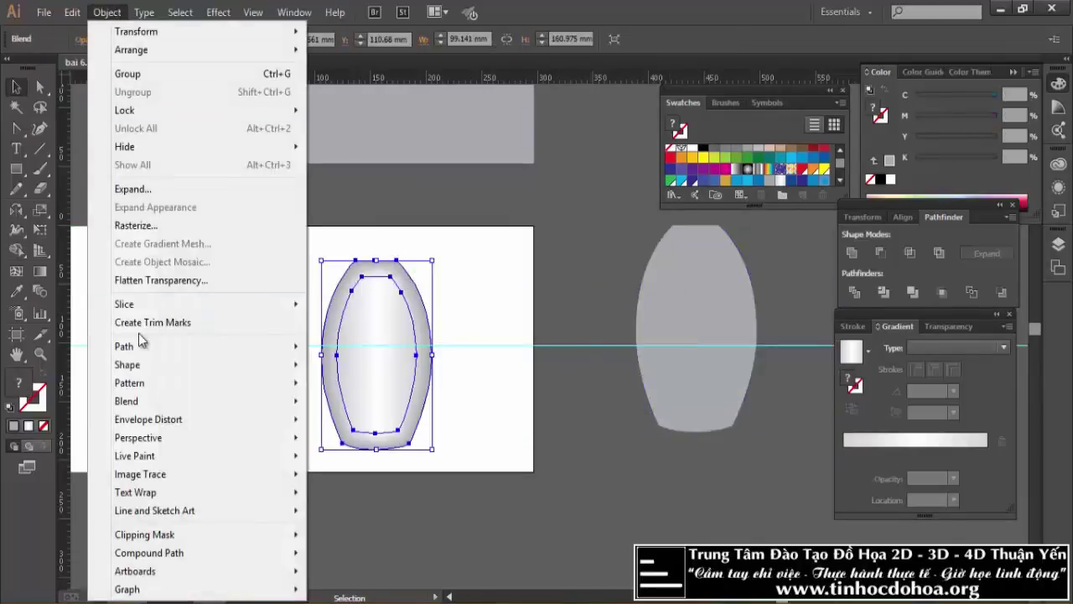
left_click(617, 258)
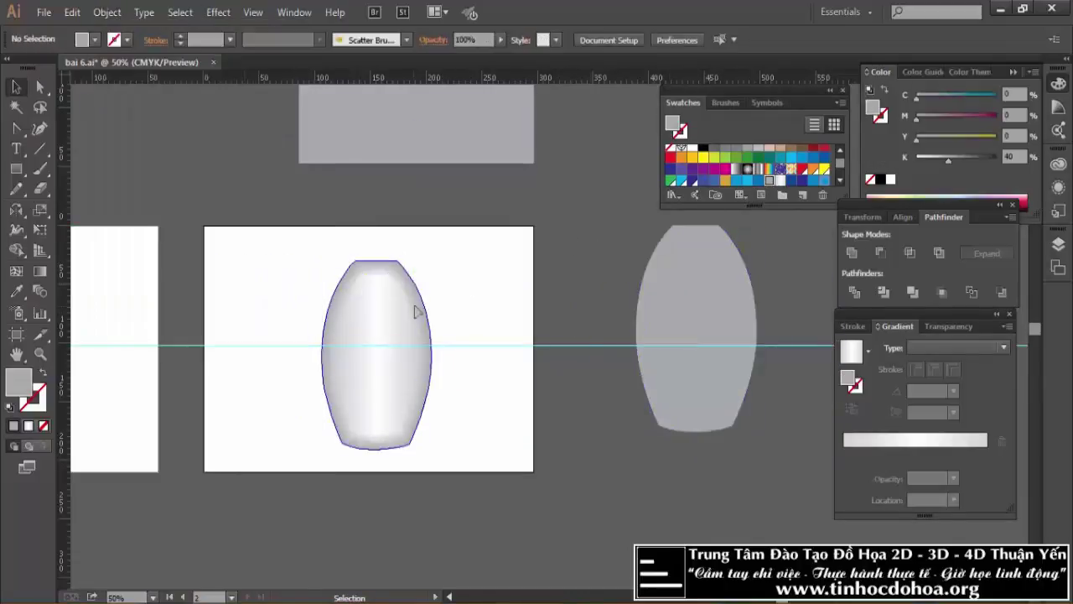
left_click(415, 307)
left_click(106, 12)
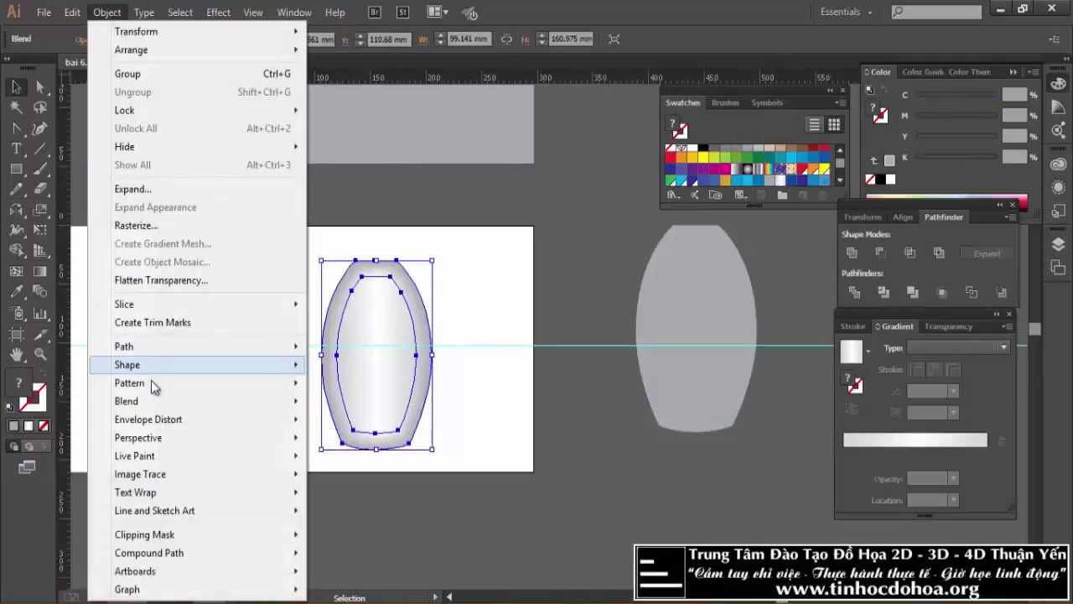
mouse_move(127, 401)
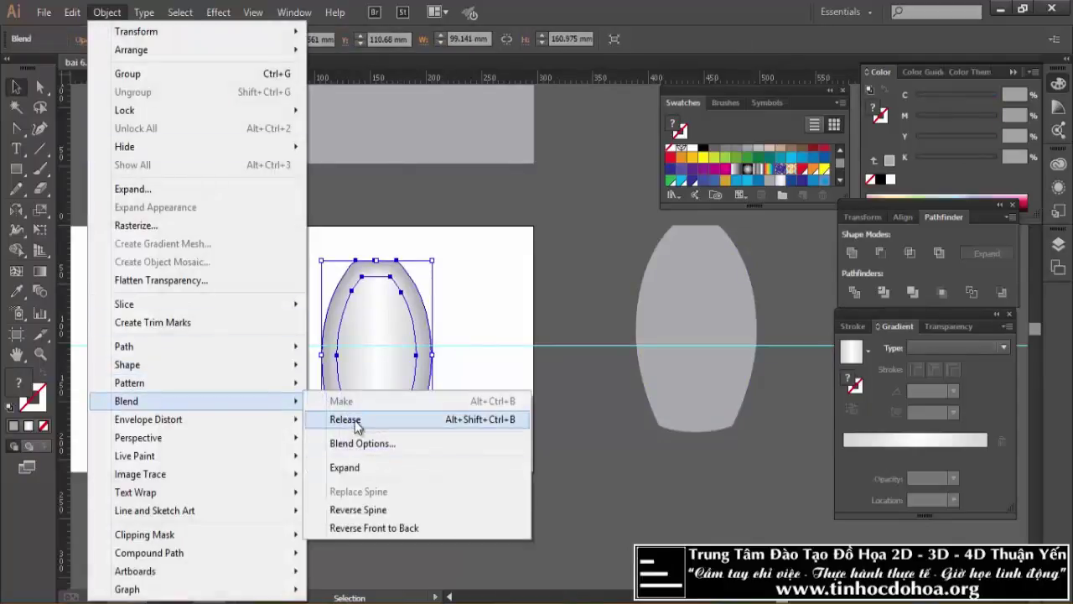
left_click(357, 427)
left_click(628, 203)
Place a copy of the outer grey bottle shape to the right.
left_click(738, 295)
mouse_move(732, 295)
left_mouse_down()
mouse_move(405, 270)
mouse_move(695, 281)
left_mouse_up()
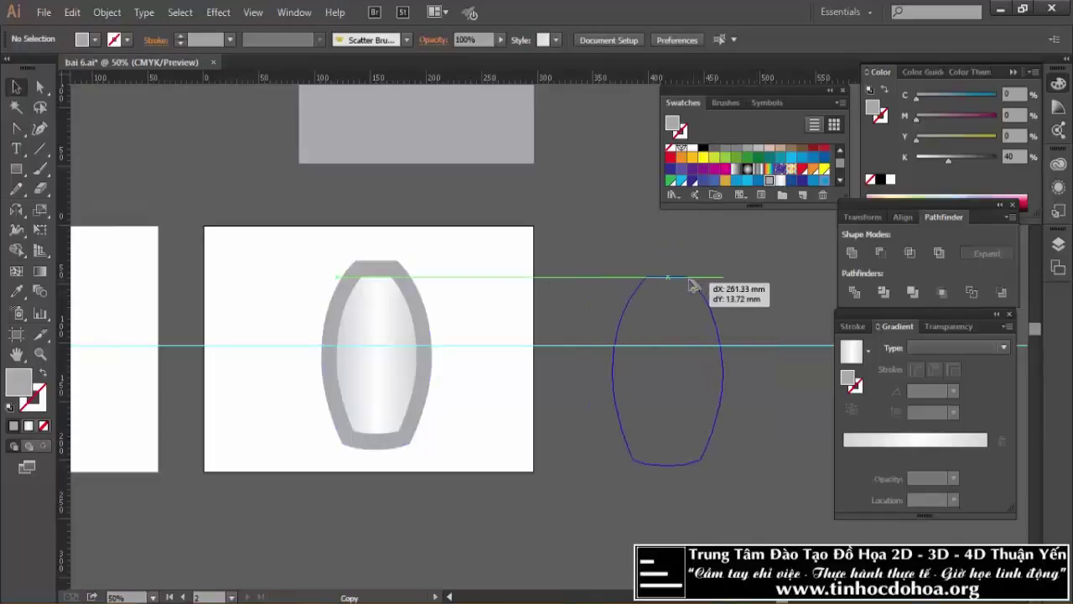
left_click(623, 242)
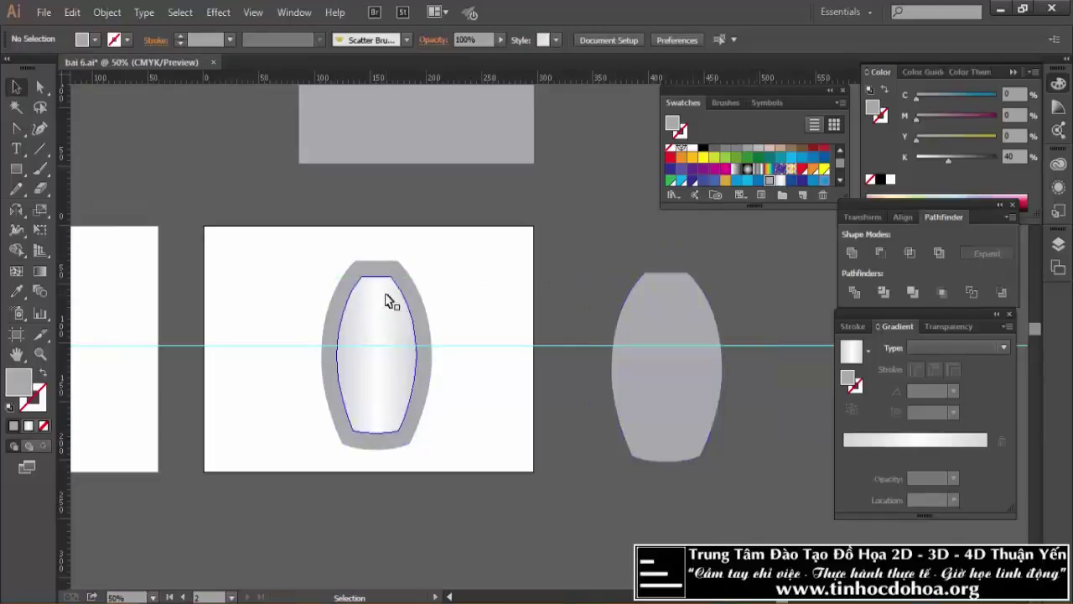
Re-blend the two bottle shapes with Ctrl+Alt+B and select the blend with the grey copy.
left_click_drag(356, 274, 358, 276)
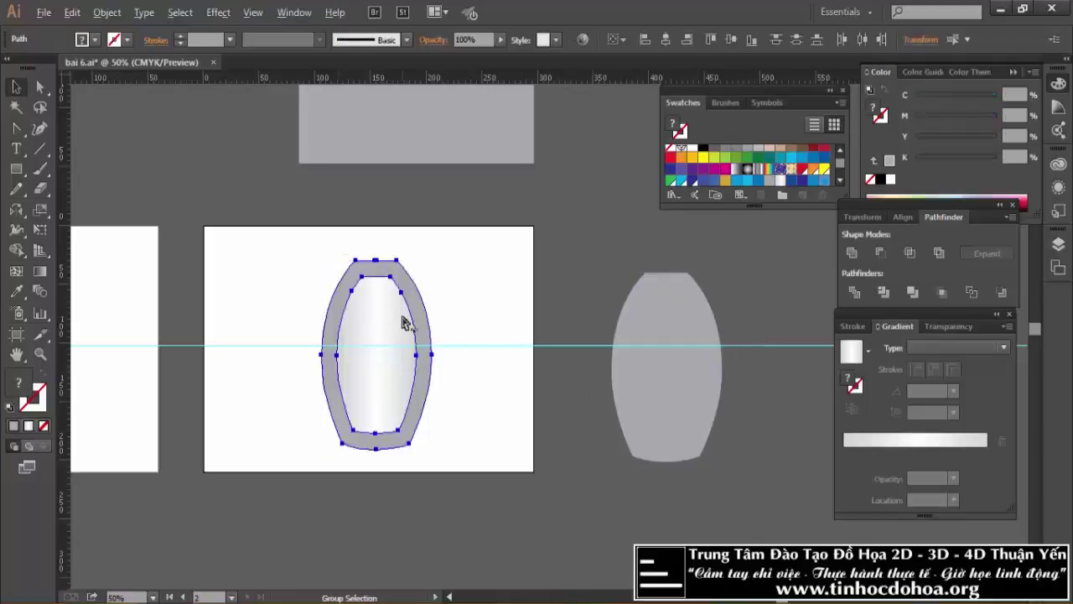
key("ctrl+alt+b")
left_click(570, 285)
left_click(660, 313)
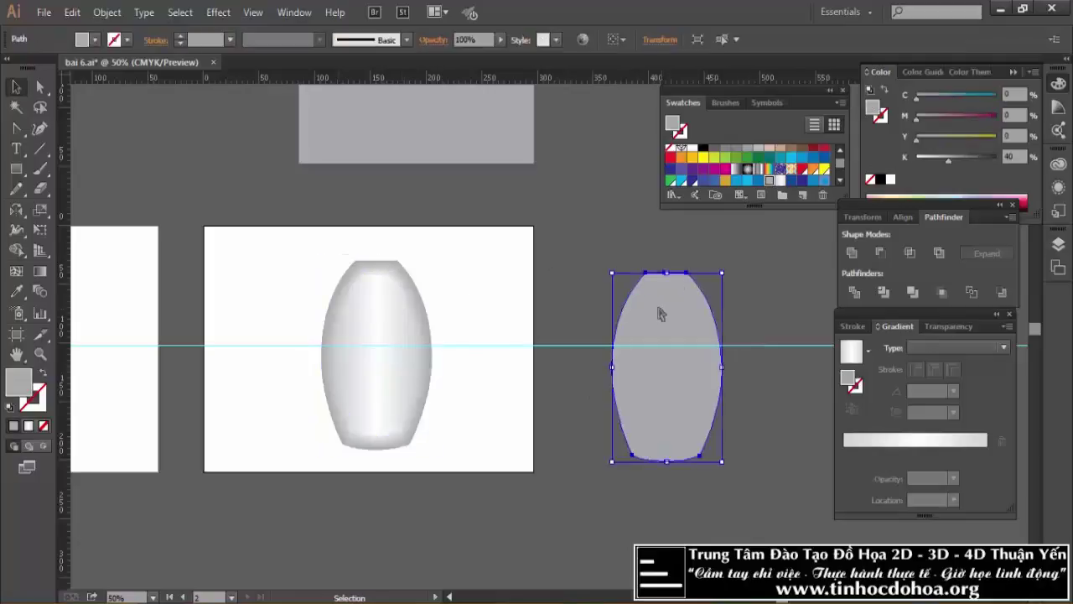
left_click(407, 295, "shift")
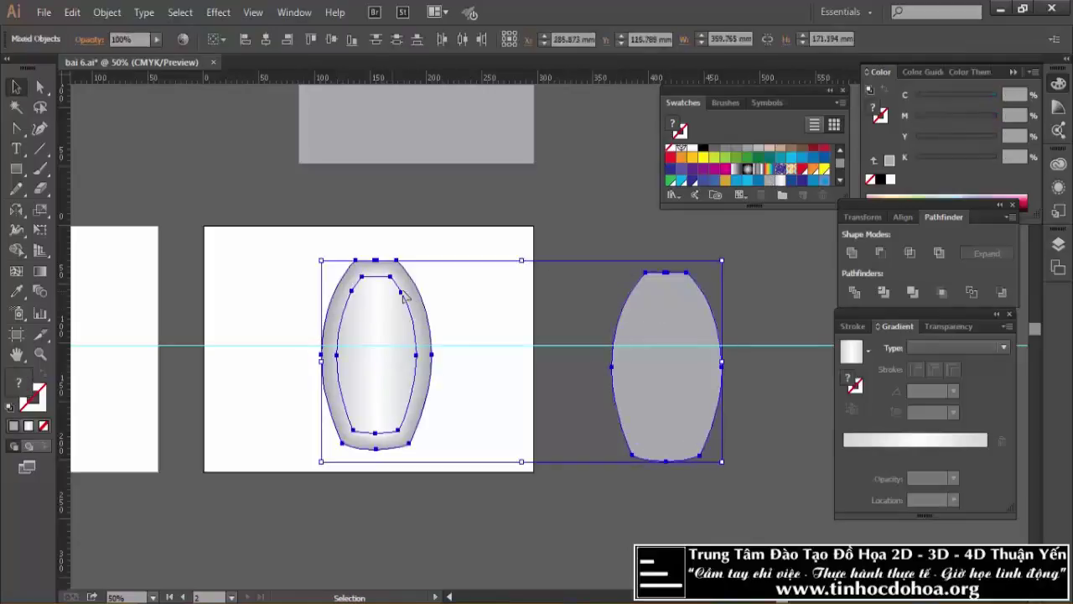
Center the grey outline horizontally and vertically on the gradient bottle.
left_click(276, 44)
left_click(333, 40)
left_click(594, 311)
Move the cap rectangle down over the top of the grey bottle outline.
left_click_drag(457, 136, 432, 282)
scroll(582, 282, "down", 2)
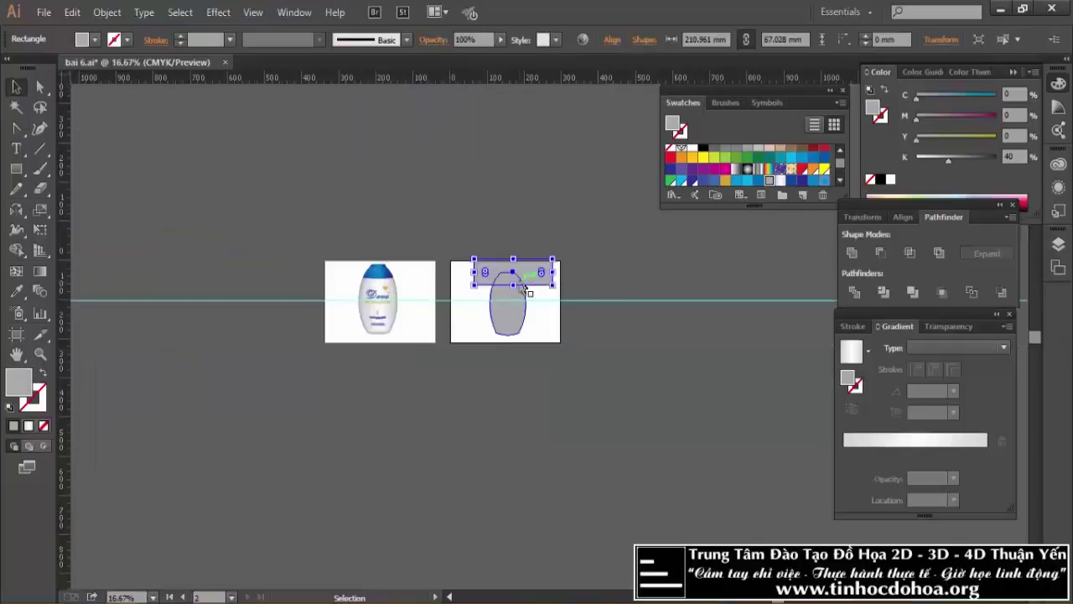
scroll(507, 285, "up", 1)
scroll(508, 286, "up", 1)
scroll(506, 285, "up", 1)
mouse_move(537, 289)
left_mouse_down()
mouse_move(576, 254)
mouse_move(572, 300)
left_mouse_up()
Intersect the rectangle with the grey outline to trim out the cap.
left_click(549, 336, "shift")
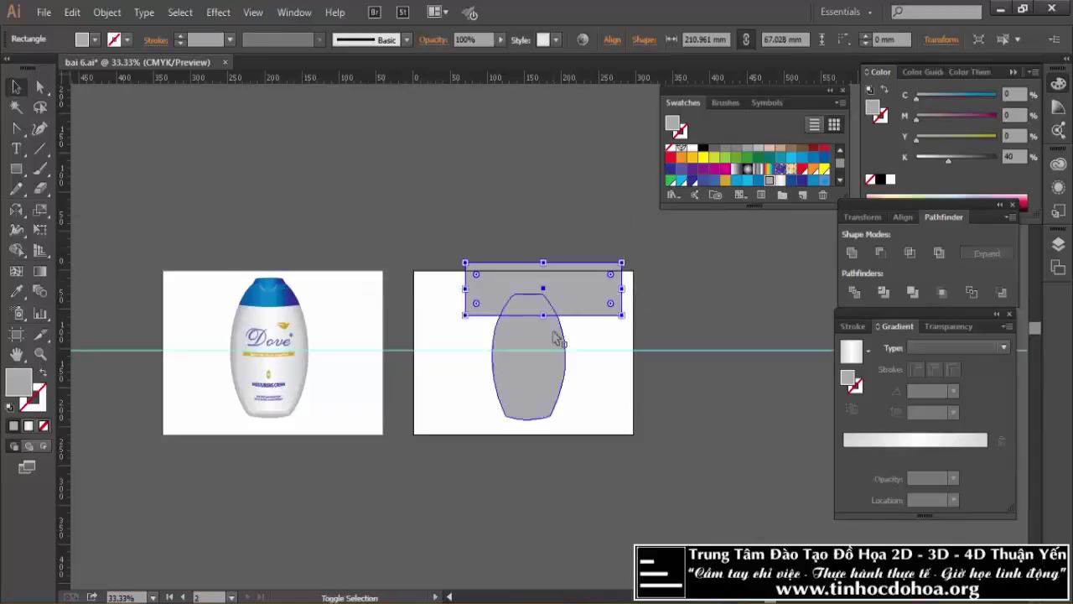
left_click(910, 254)
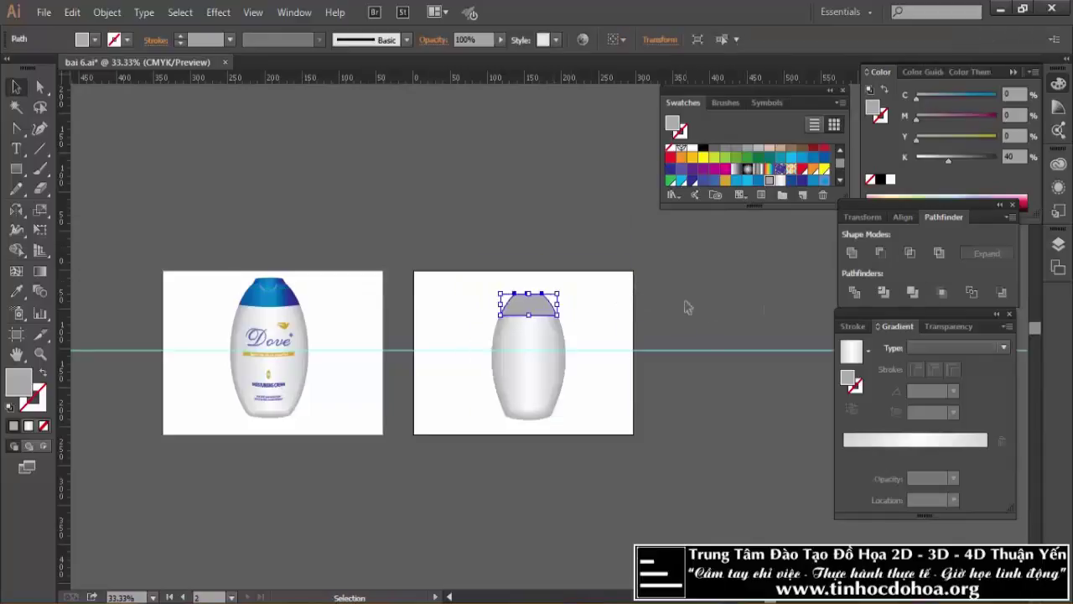
left_click(682, 305)
scroll(639, 297, "up", 1)
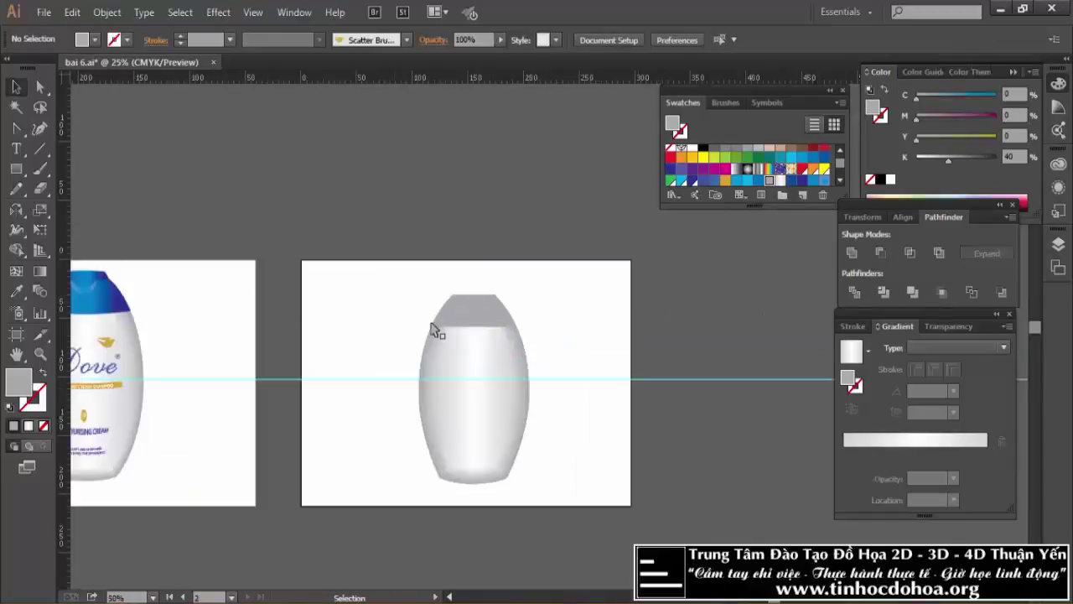
scroll(388, 321, "down", 2)
scroll(214, 315, "up", 3)
scroll(243, 317, "up", 1)
scroll(251, 317, "down", 1)
scroll(286, 298, "down", 2)
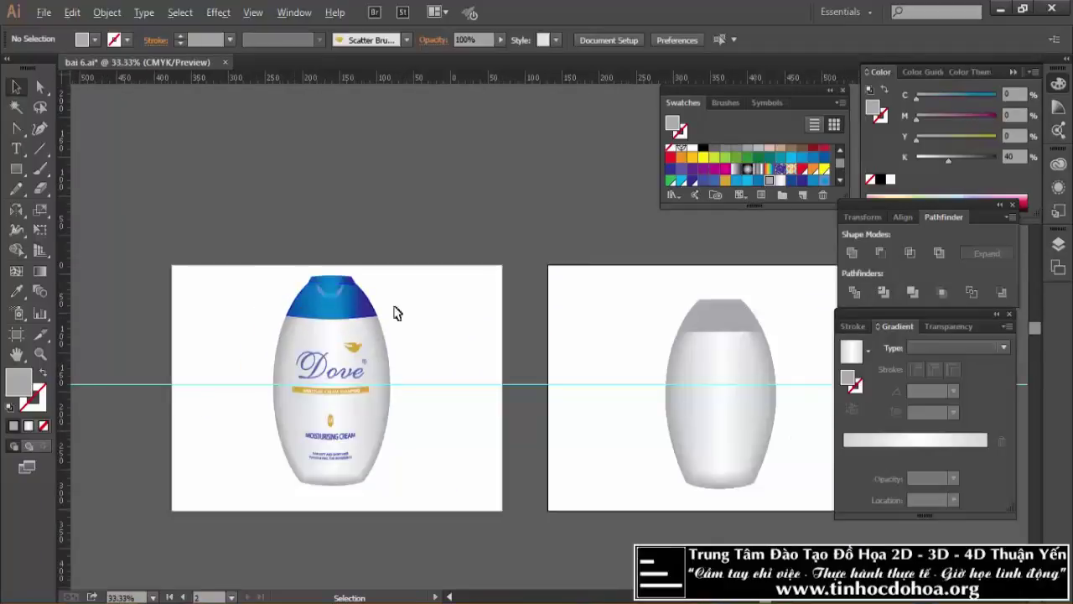
scroll(564, 312, "up", 1)
Add an anchor point midway along the cap's bottom edge.
scroll(560, 308, "up", 1)
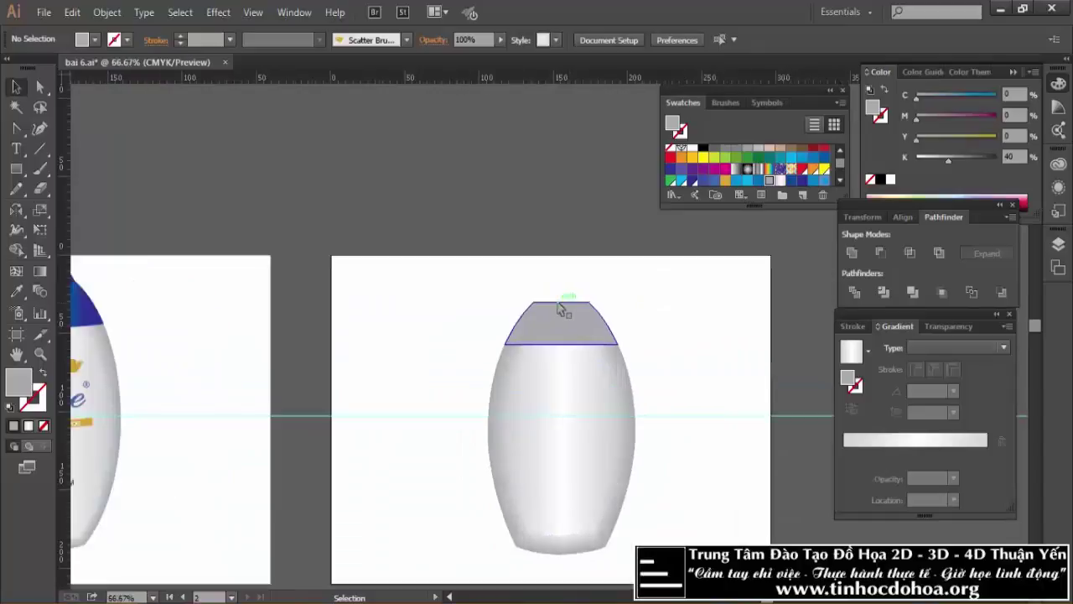
scroll(560, 310, "up", 1)
scroll(558, 352, "up", 1)
left_click(556, 359)
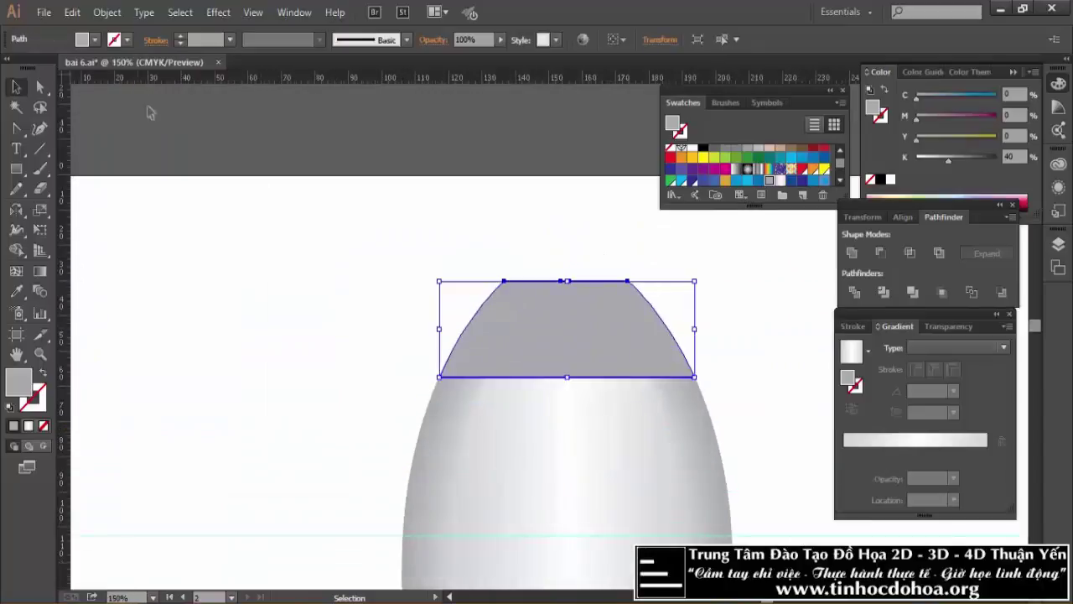
left_click(39, 87)
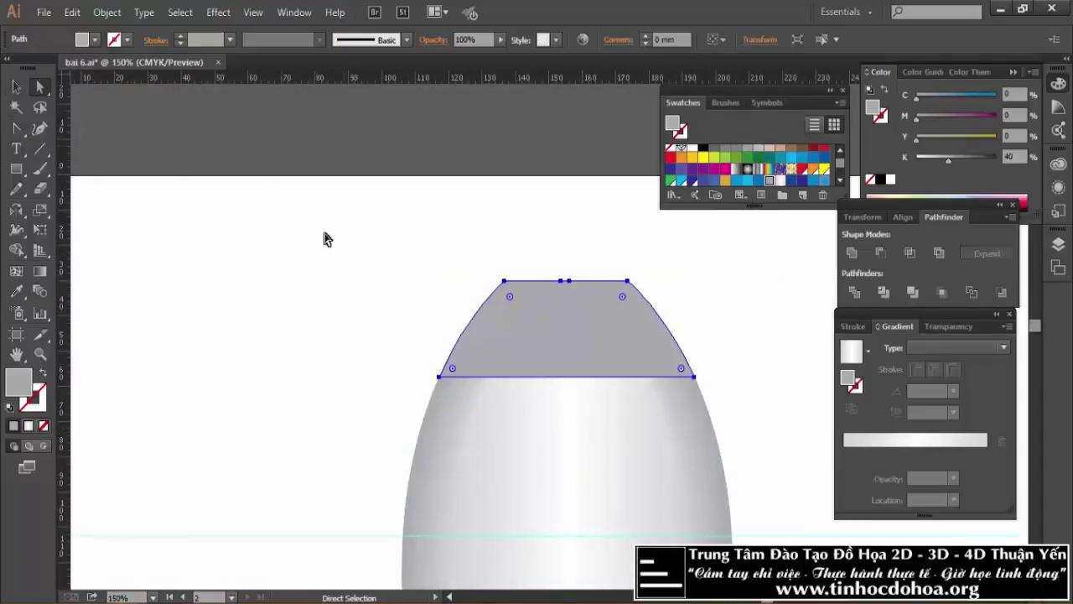
left_click(16, 128)
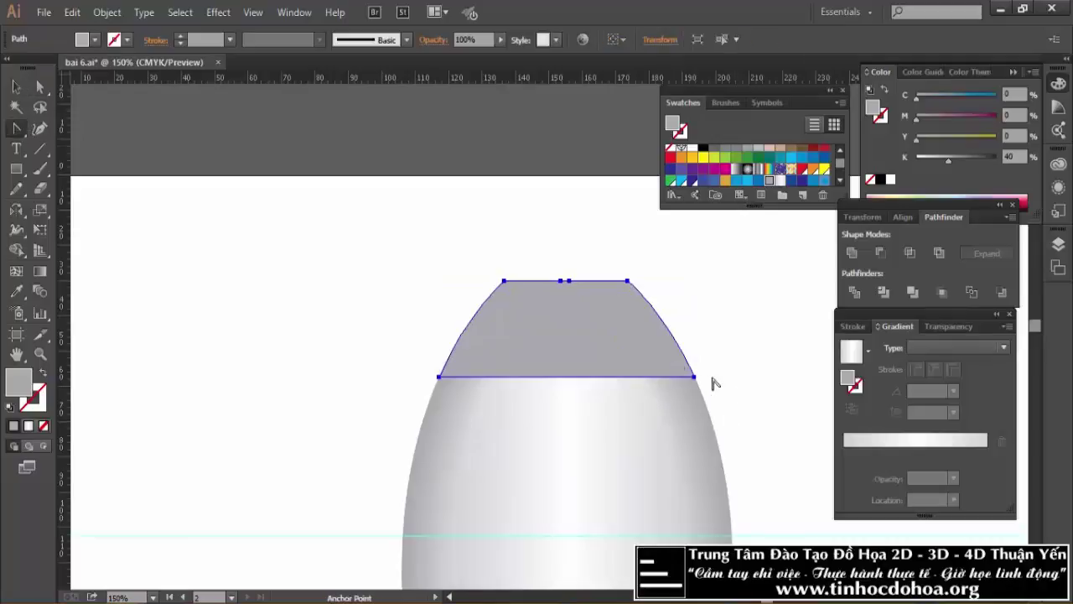
key("plus")
left_click(567, 376)
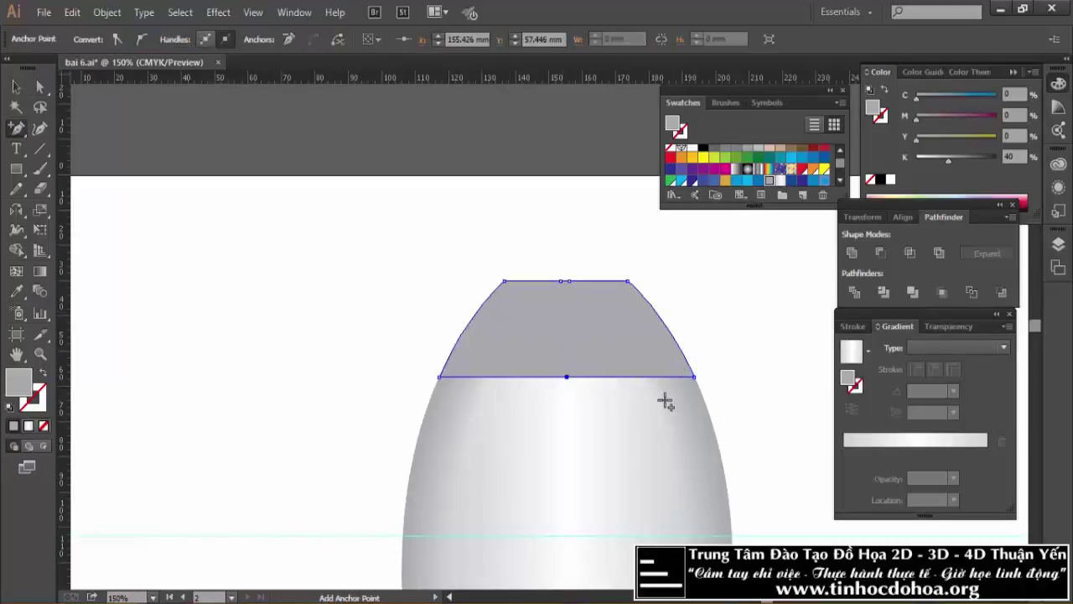
Pull the new anchor down and stretch its handles to curve the cap's lower edge.
key("a")
left_click_drag(567, 376, 567, 385)
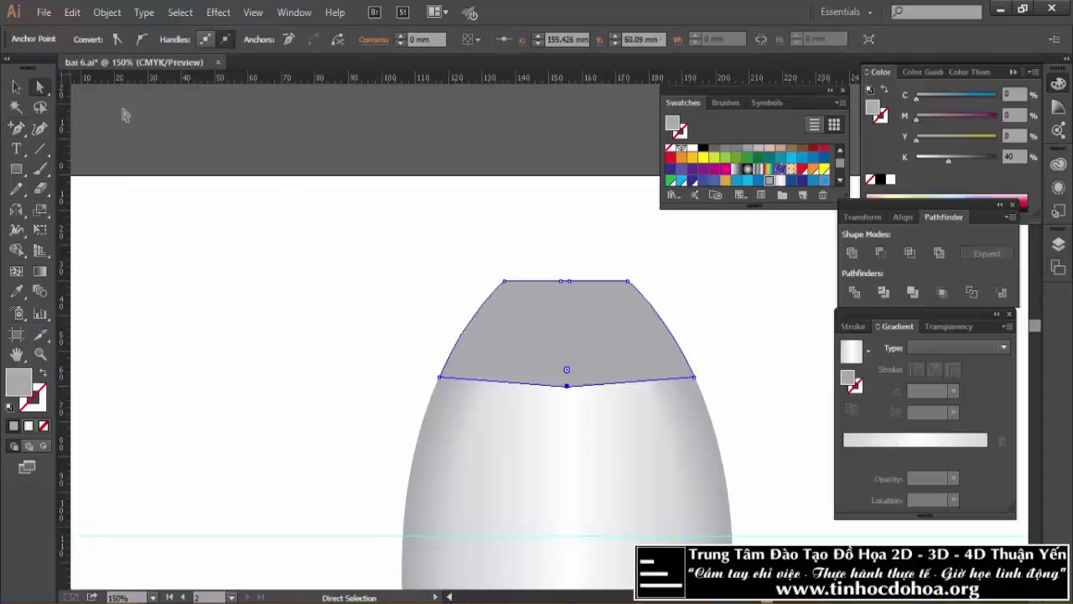
left_click(586, 388)
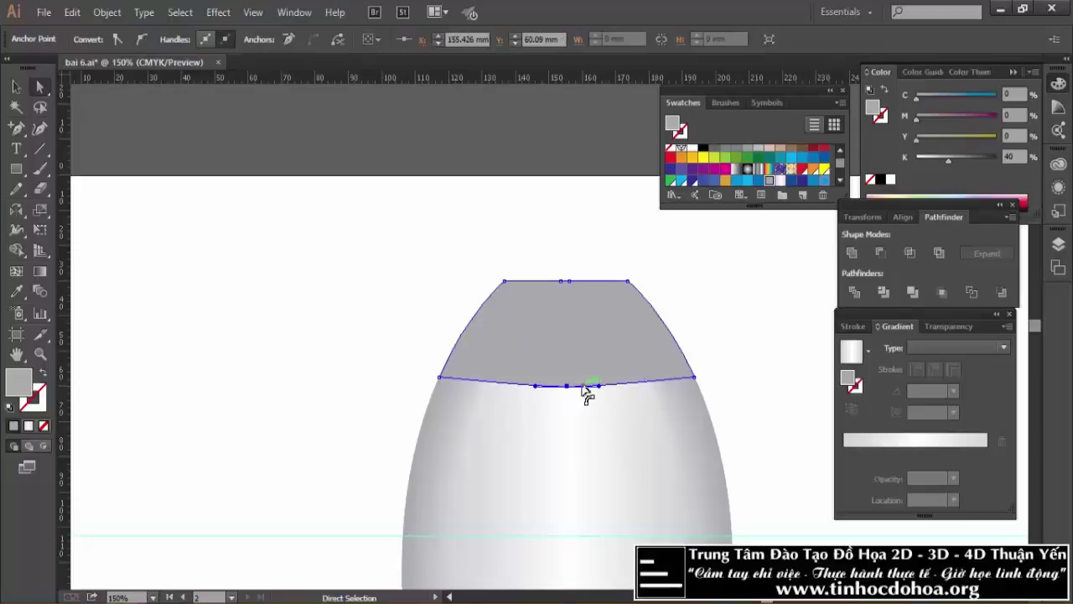
left_click_drag(600, 388, 612, 392)
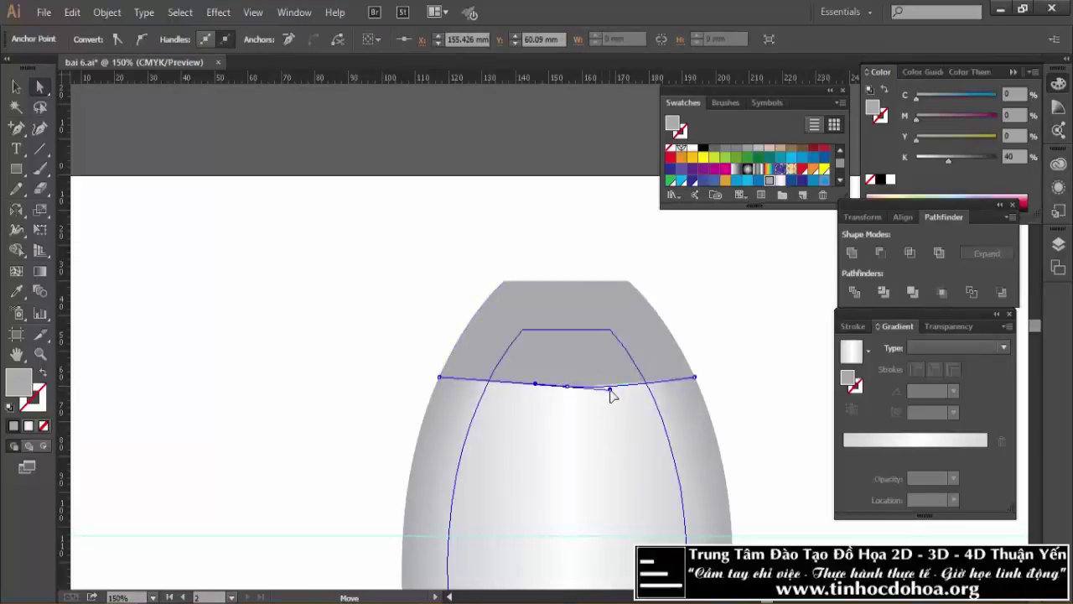
key("shift+c")
scroll(536, 394, "up", 1)
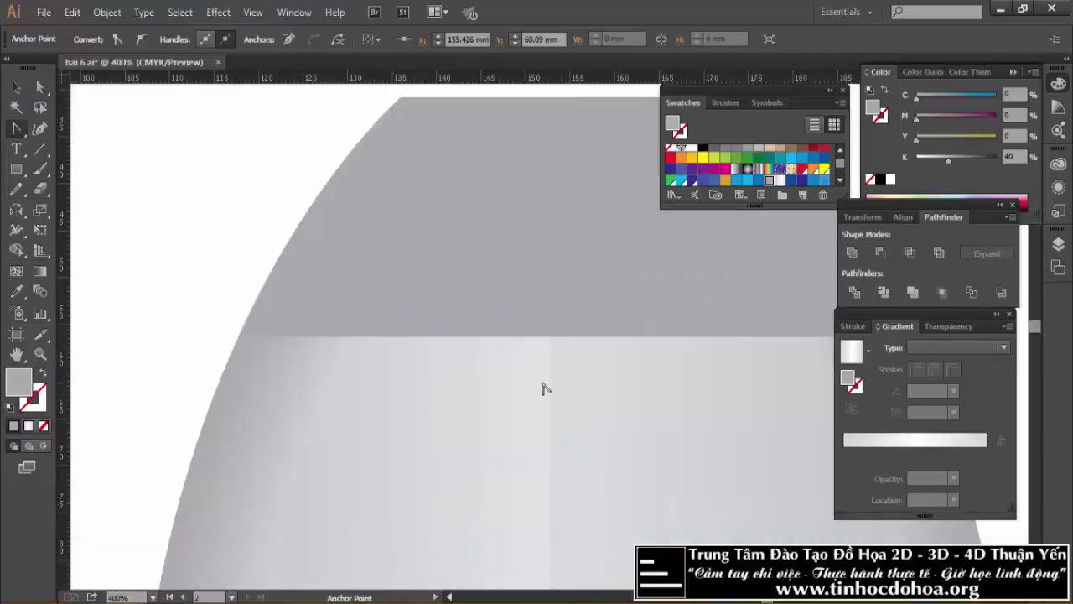
left_click_drag(490, 371, 467, 376)
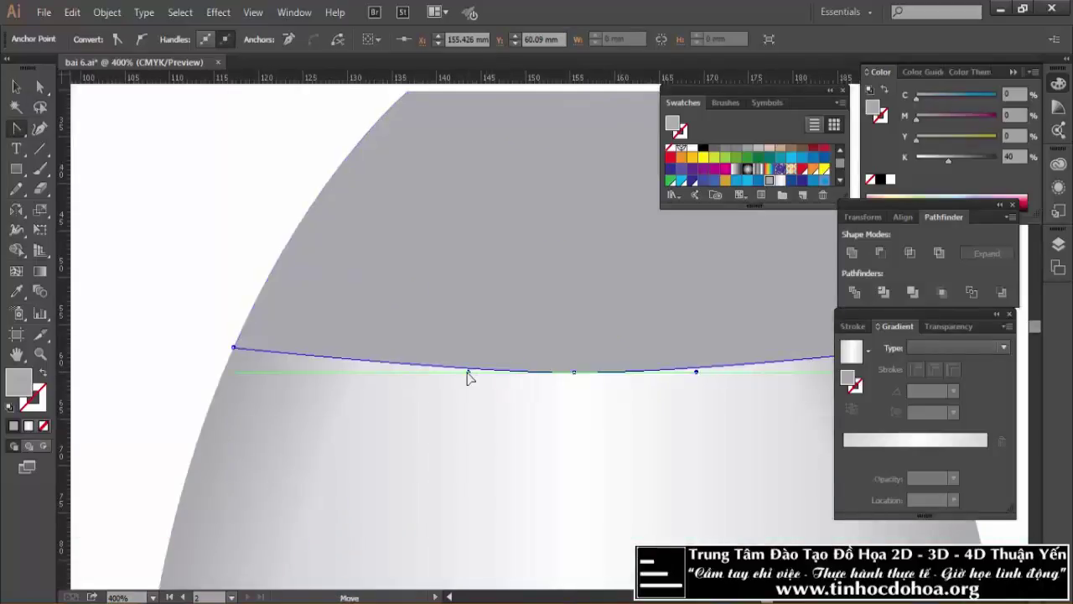
scroll(494, 373, "down", 1)
Zoom out and reselect the grey cap with the Selection tool.
left_click(356, 374, "ctrl+shift")
key("ctrl+minus")
key("v")
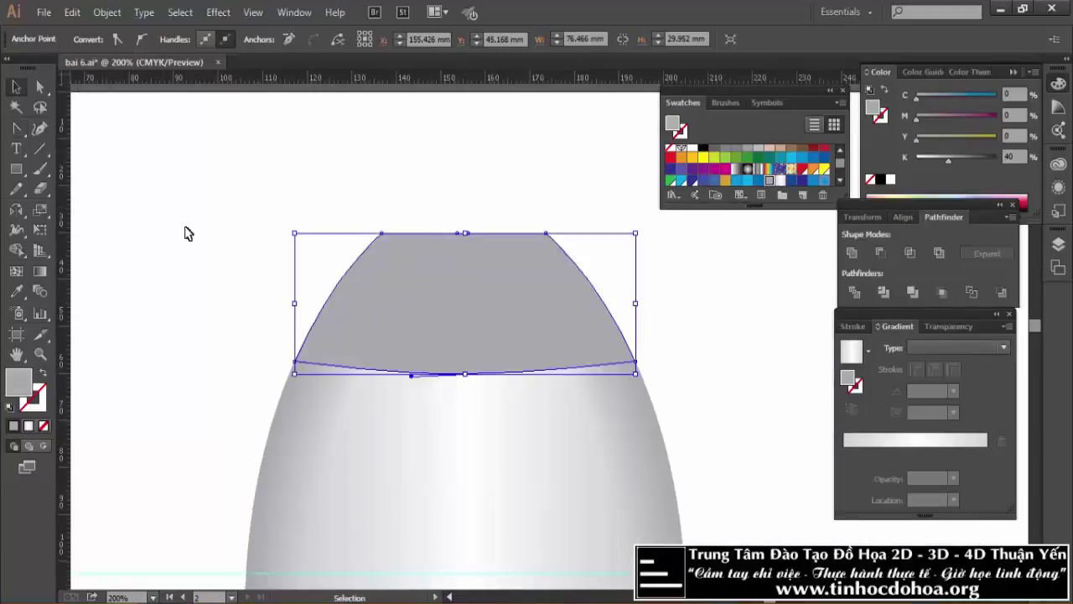
left_click(187, 232)
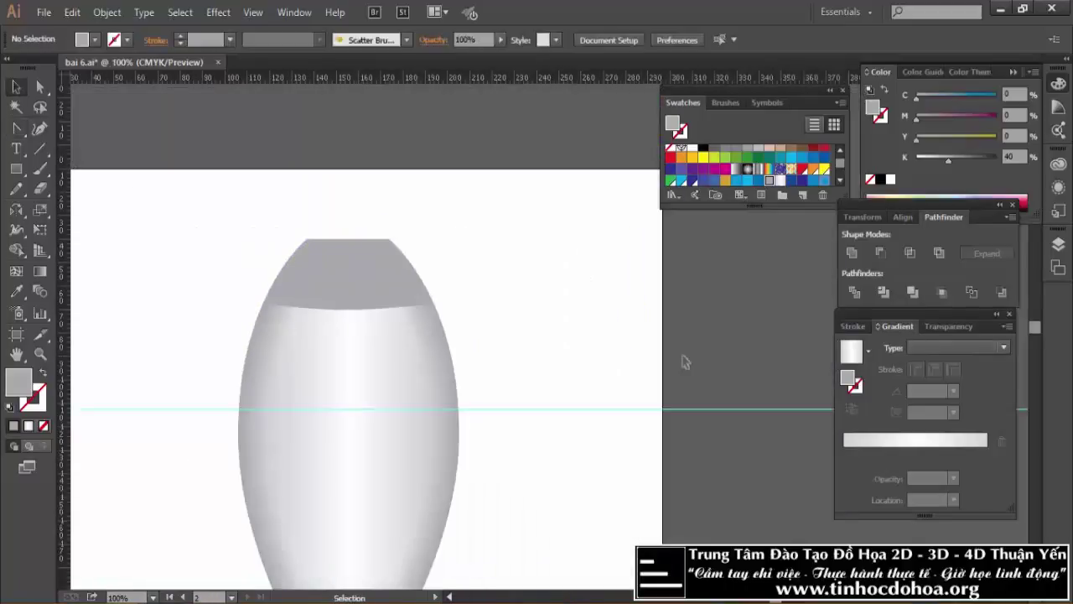
scroll(686, 361, "left", 3)
scroll(769, 364, "left", 3)
scroll(805, 369, "down", 1, "alt")
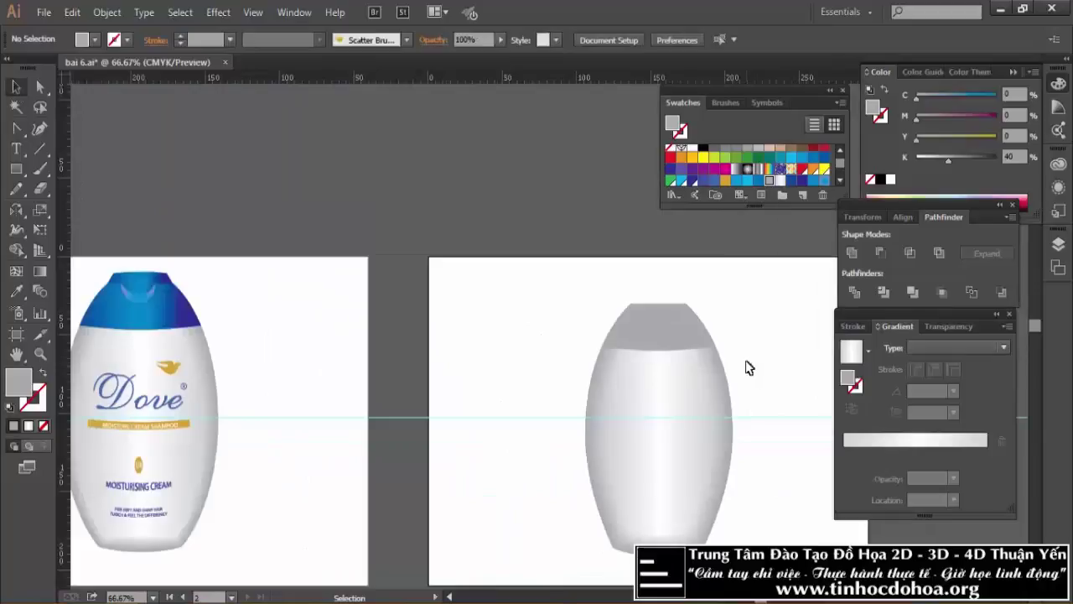
left_click(683, 326)
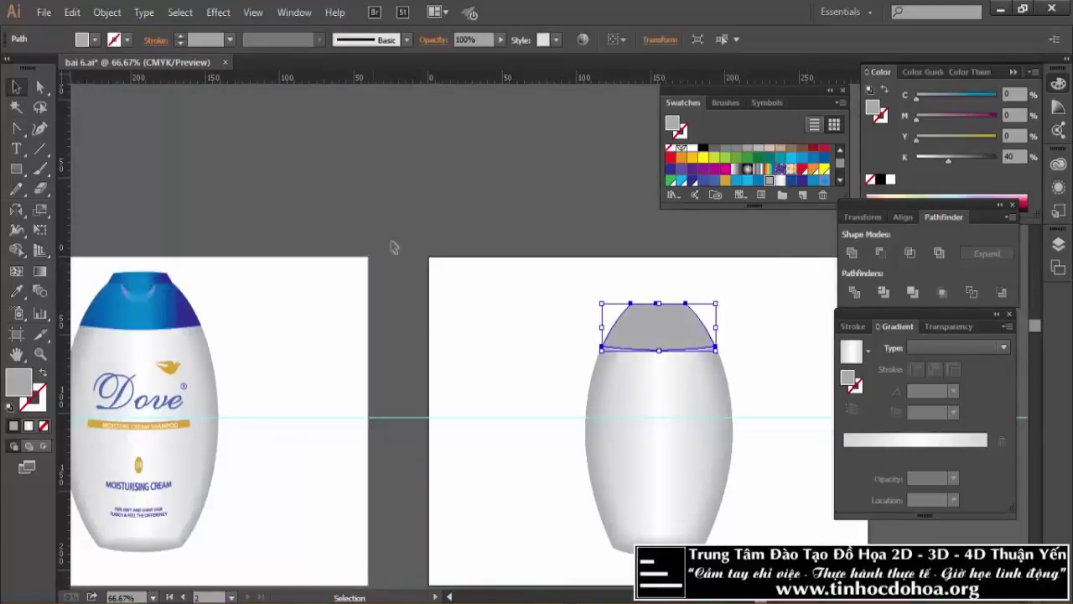
scroll(711, 302, "up", 1, "alt")
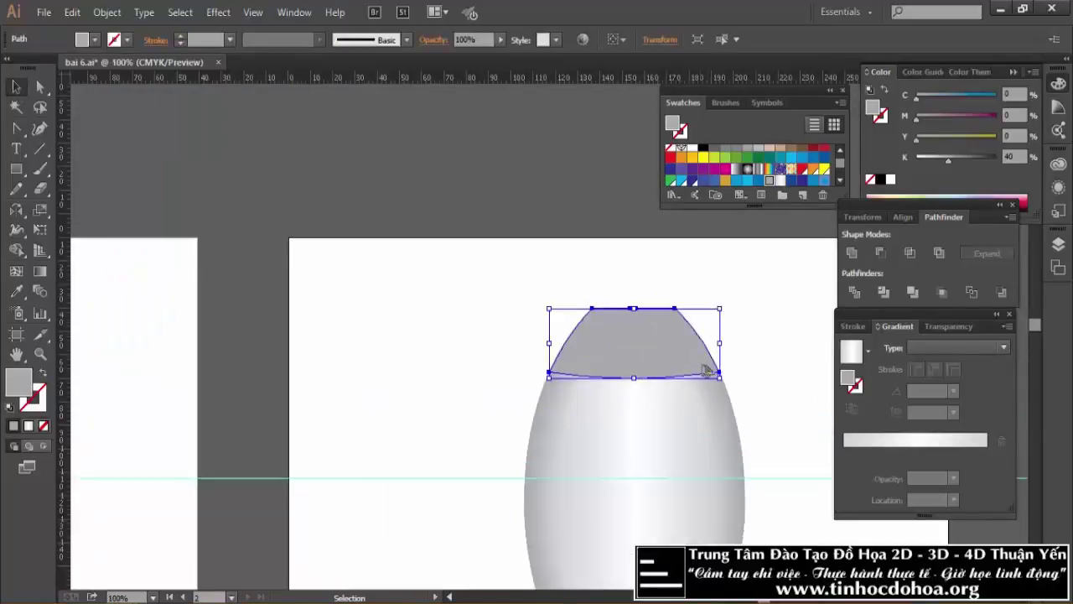
scroll(684, 374, "down", 2, "alt")
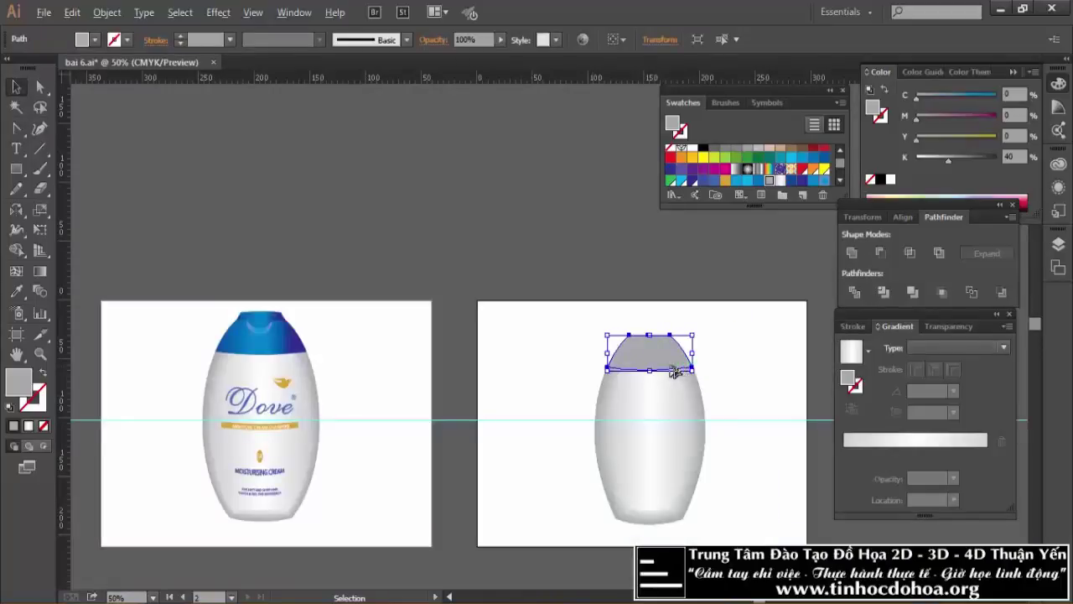
scroll(675, 372, "up", 2, "alt")
Apply a linear gradient to the cap, removing an extra stop and repositioning the stops.
key("g")
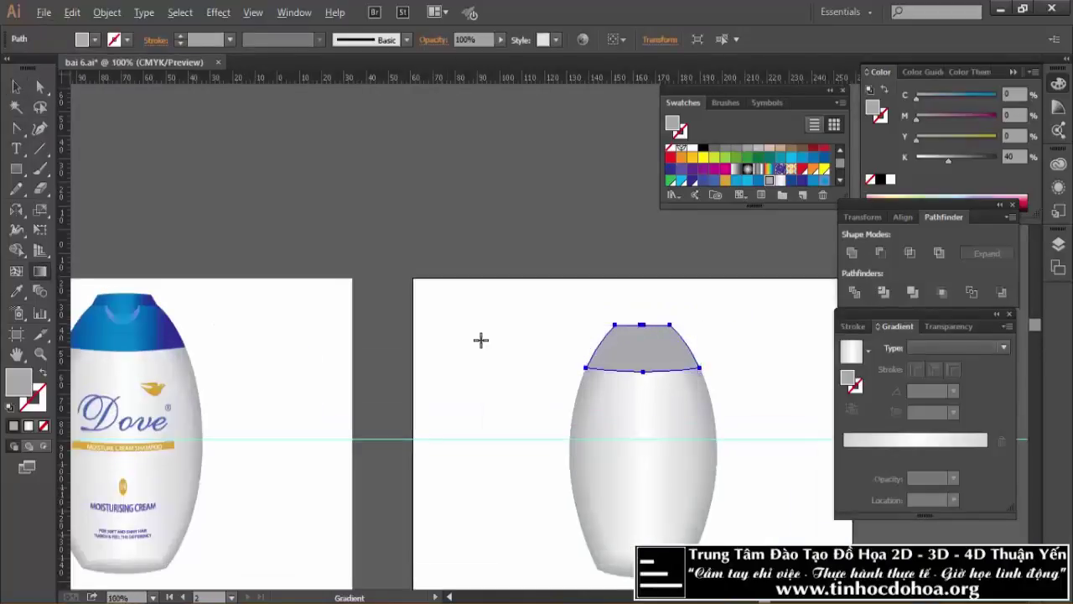
scroll(481, 339, "up", 1, "alt")
left_click(28, 425)
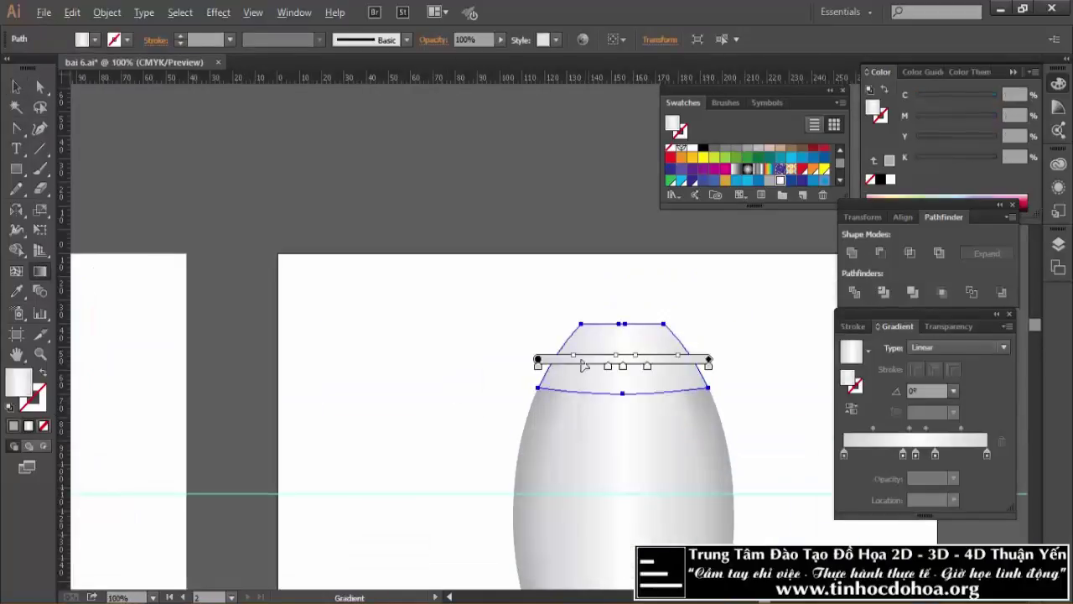
scroll(623, 370, "up", 1, "alt")
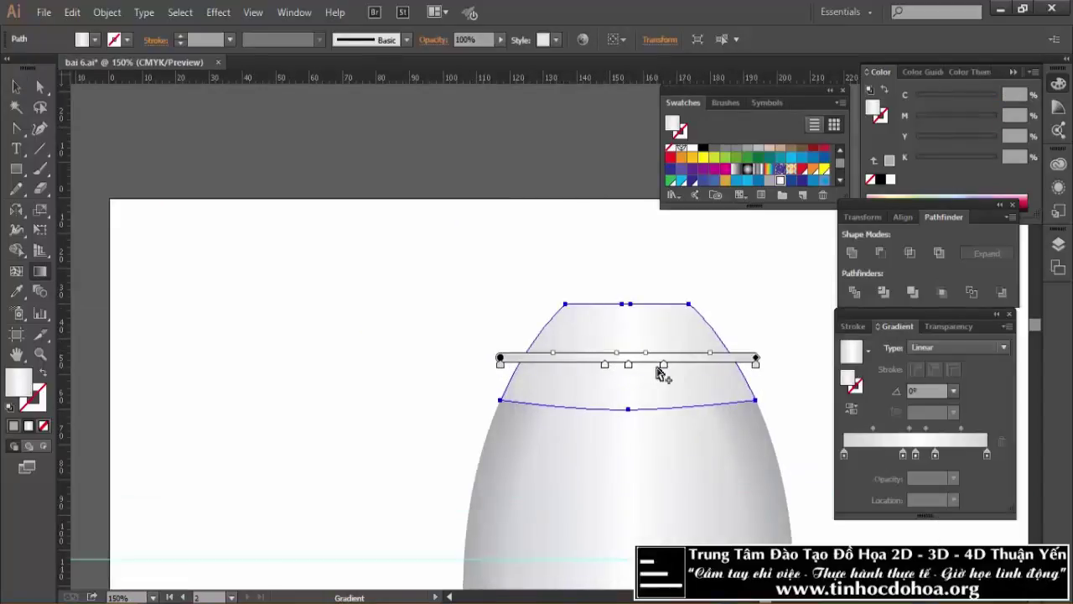
left_click_drag(662, 377, 650, 412)
mouse_move(630, 367)
left_mouse_down()
mouse_move(646, 366)
mouse_move(621, 372)
left_mouse_up()
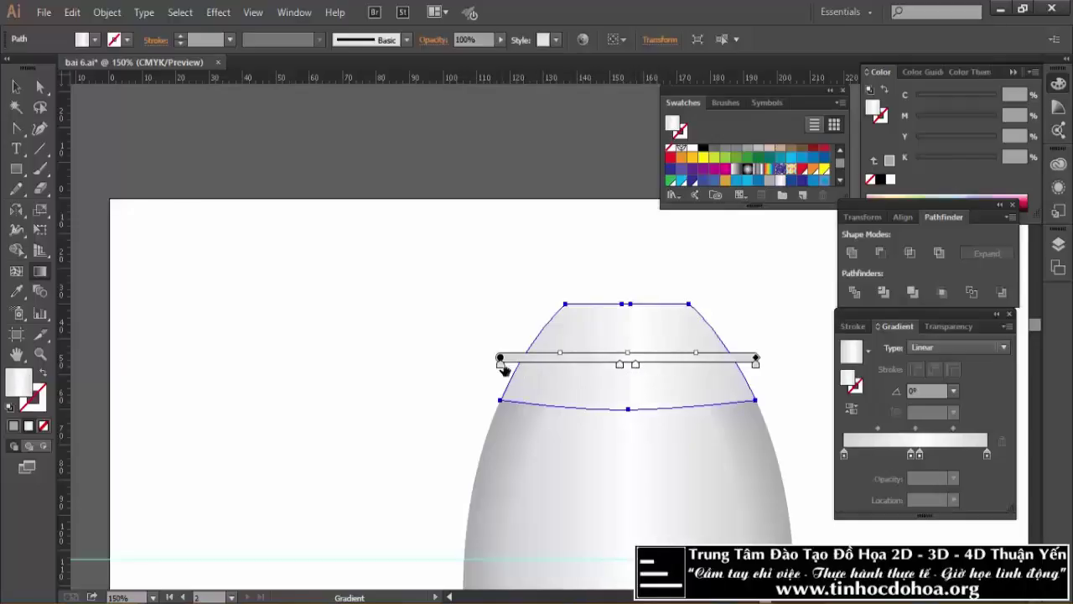
left_click_drag(519, 367, 538, 366)
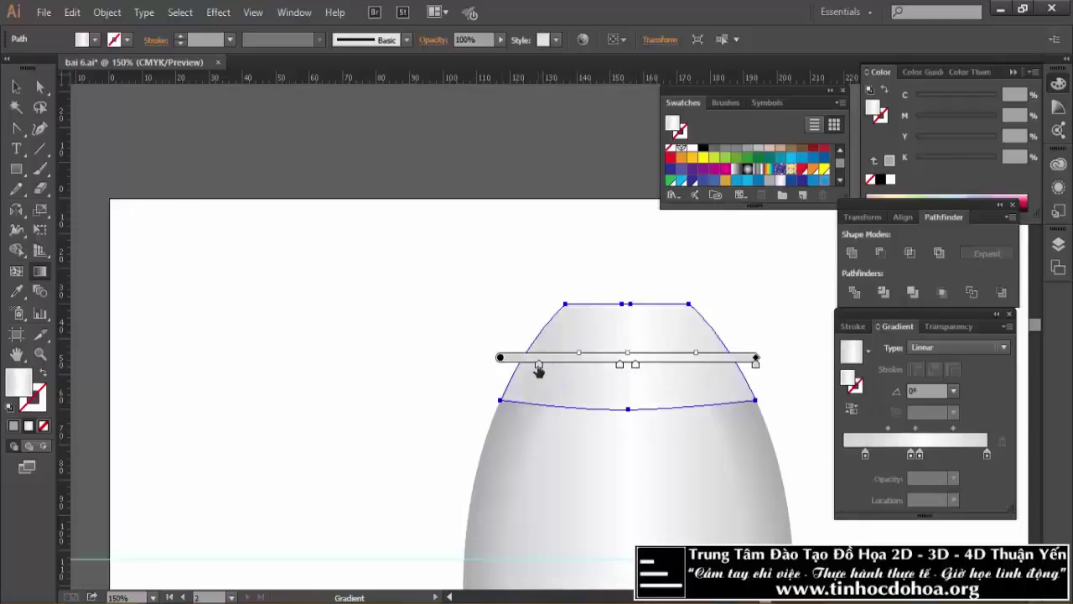
Color the left gradient stop dark blue and the right stop blue.
double_click(538, 365)
left_click(327, 443)
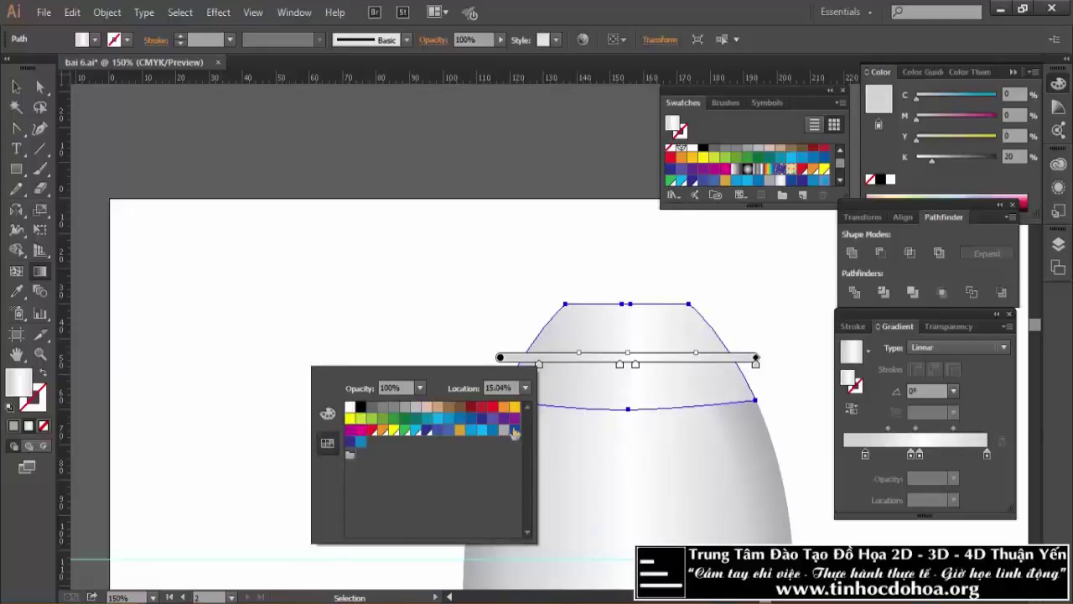
left_click(514, 430)
left_click(752, 372)
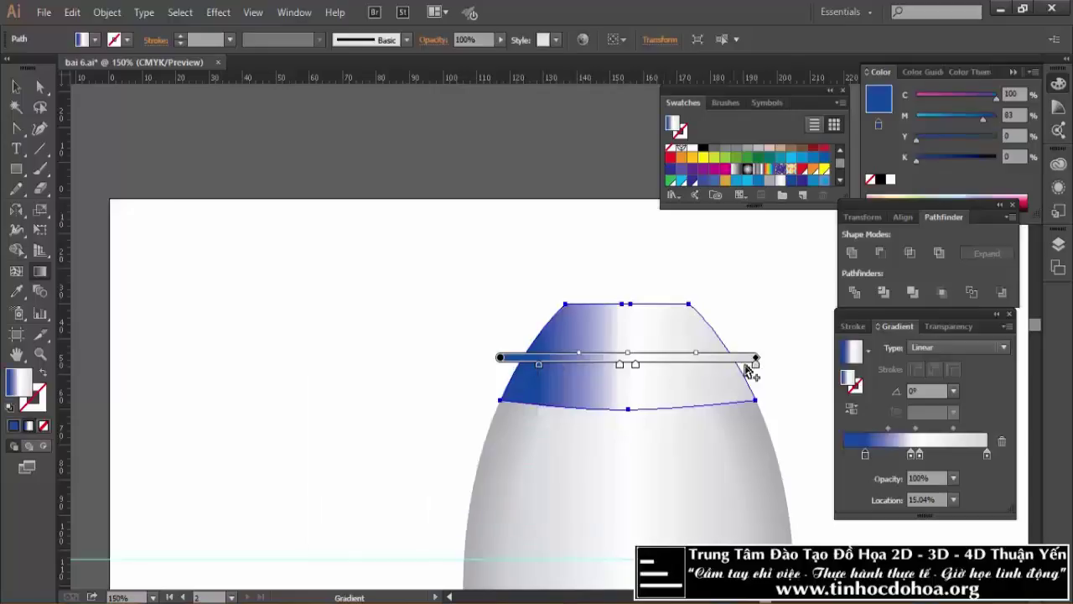
left_click_drag(755, 366, 725, 369)
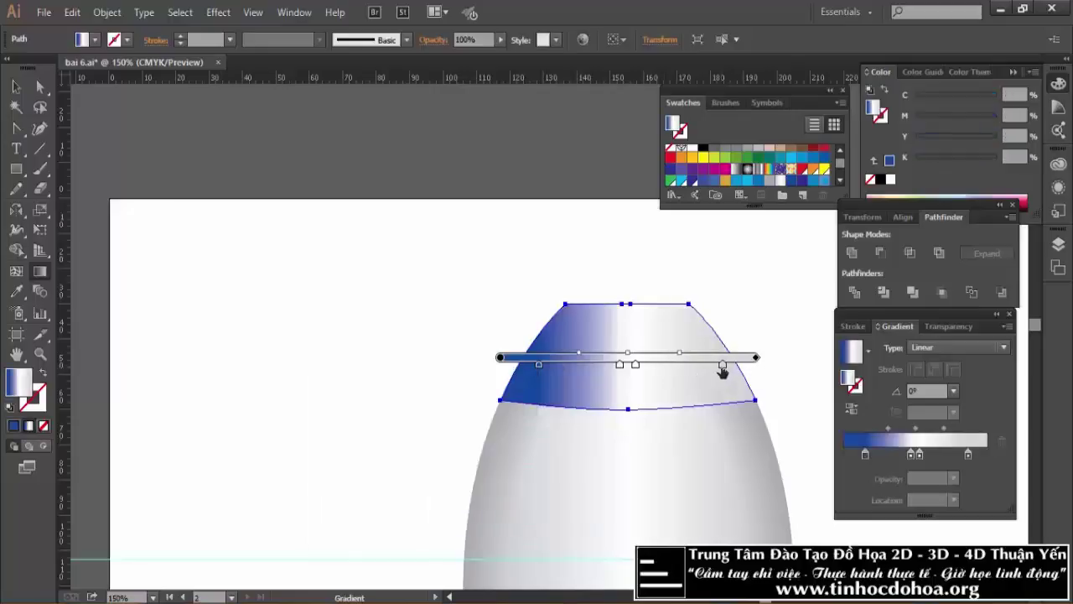
double_click(709, 368)
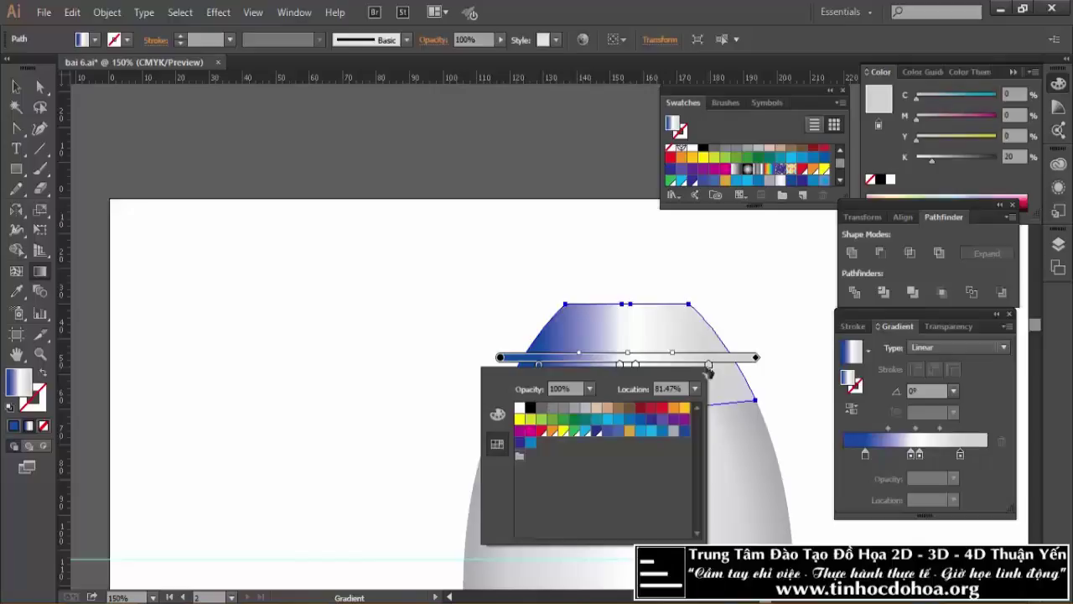
left_click(684, 419)
key("Escape")
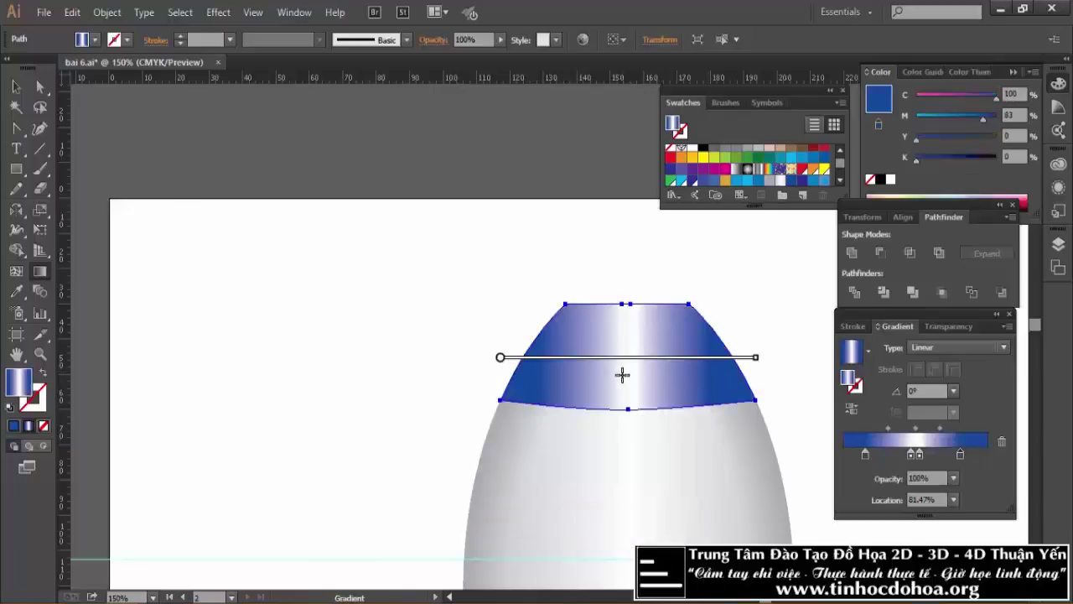
Make the middle stop blue and turn the highlight stops bright cyan.
mouse_move(627, 357)
double_click(620, 366)
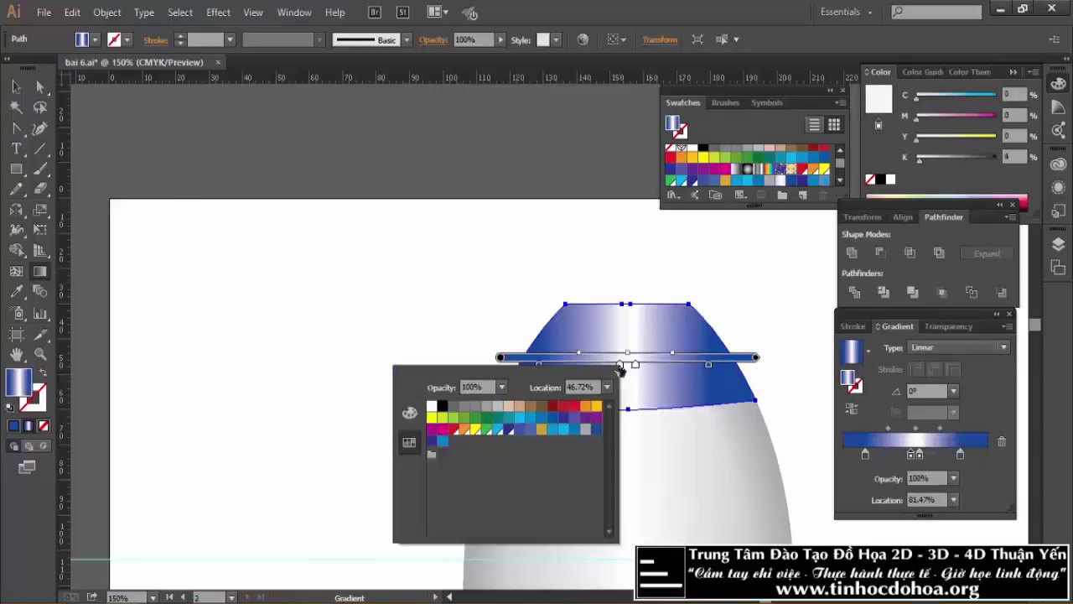
left_click(574, 430)
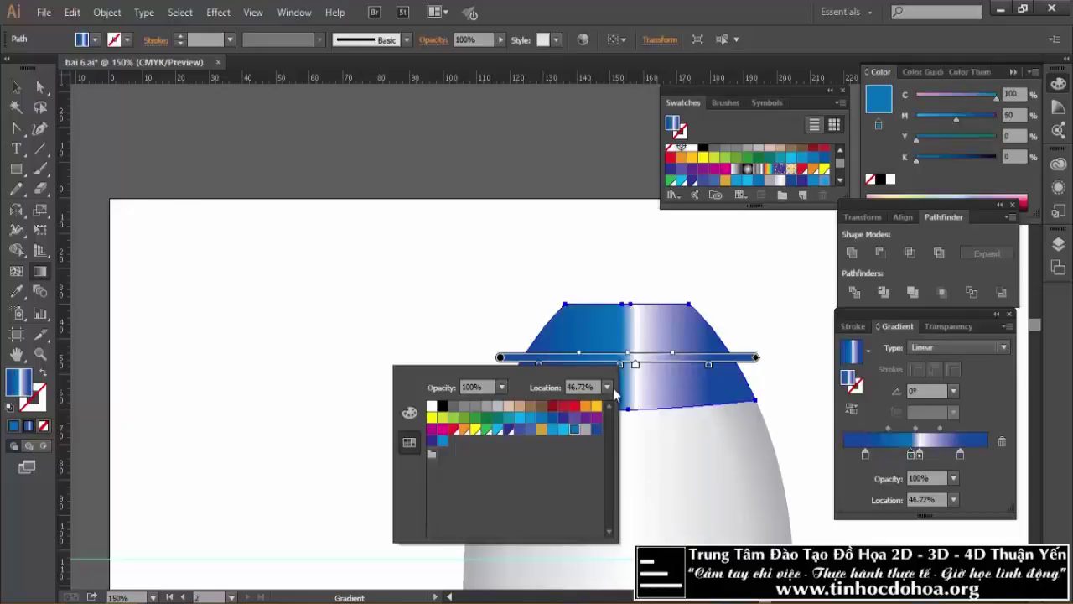
left_click(637, 369)
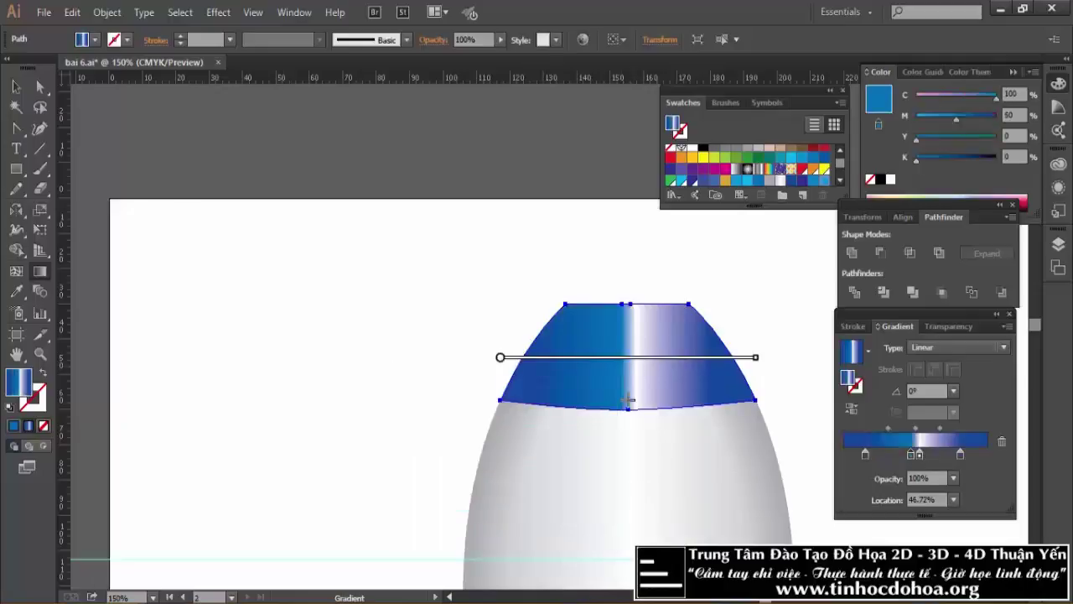
left_click_drag(635, 366, 643, 365)
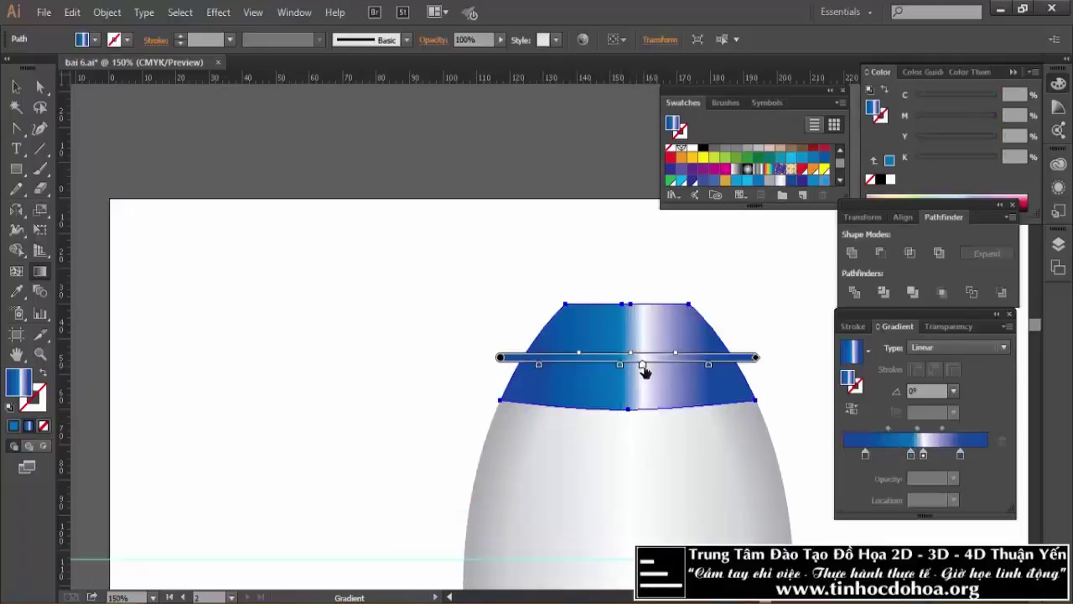
double_click(643, 367)
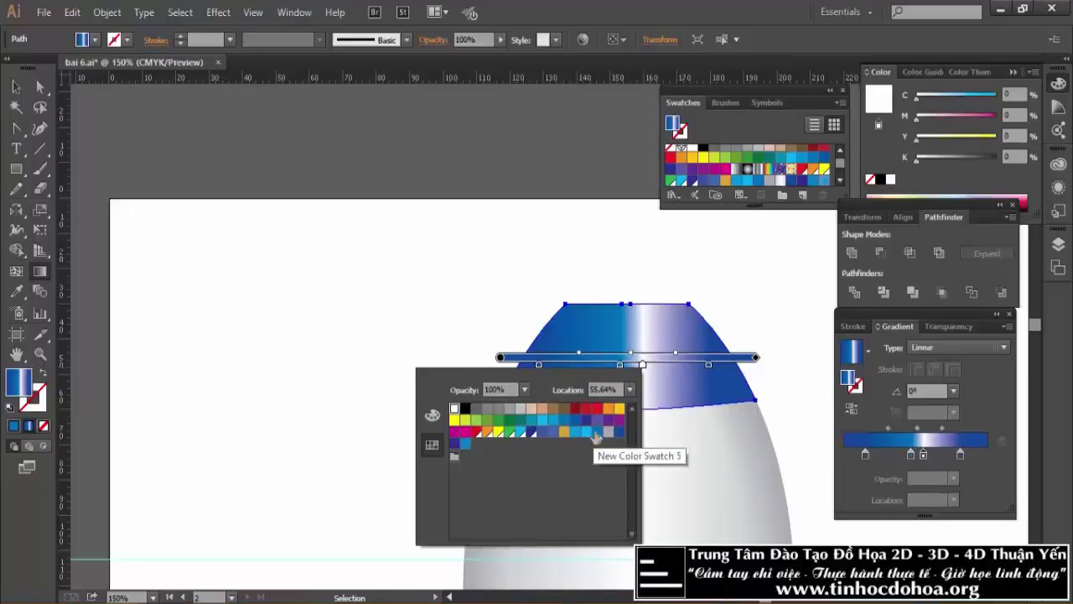
left_click(595, 432)
left_click(586, 432)
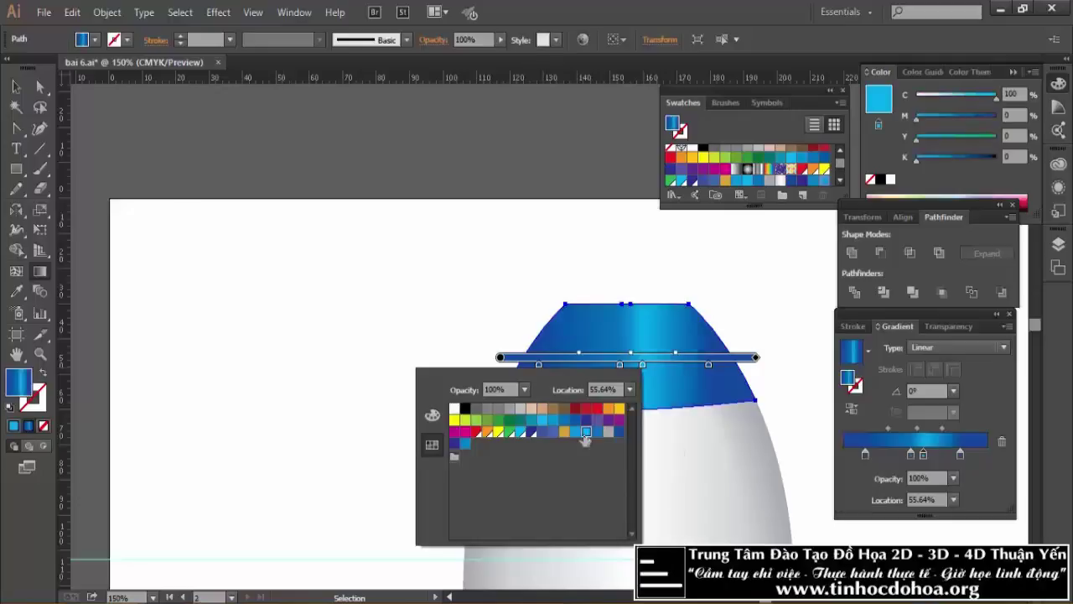
left_click(617, 132)
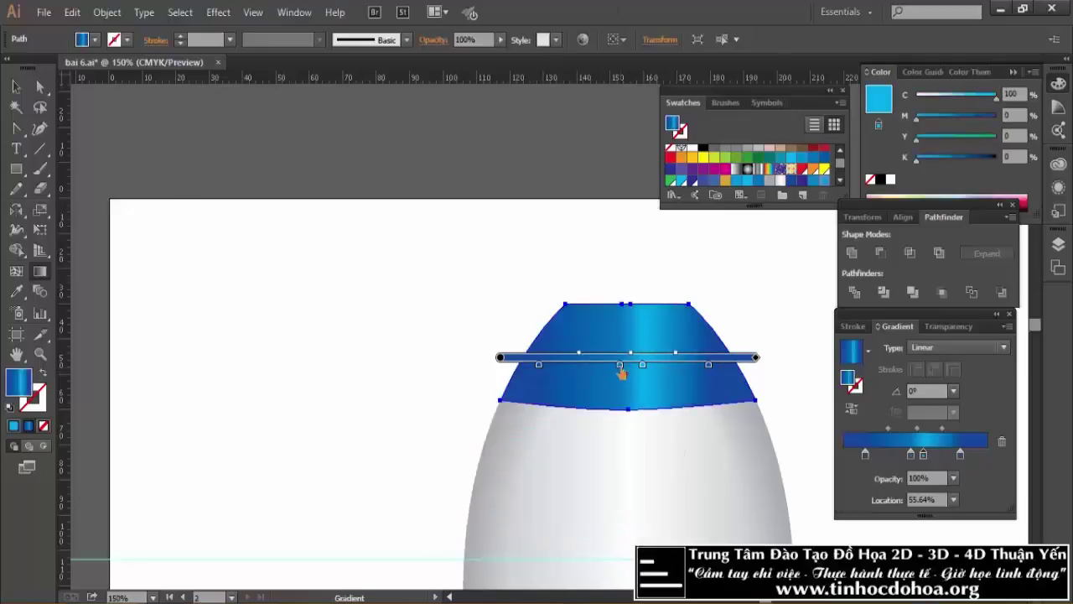
double_click(620, 368)
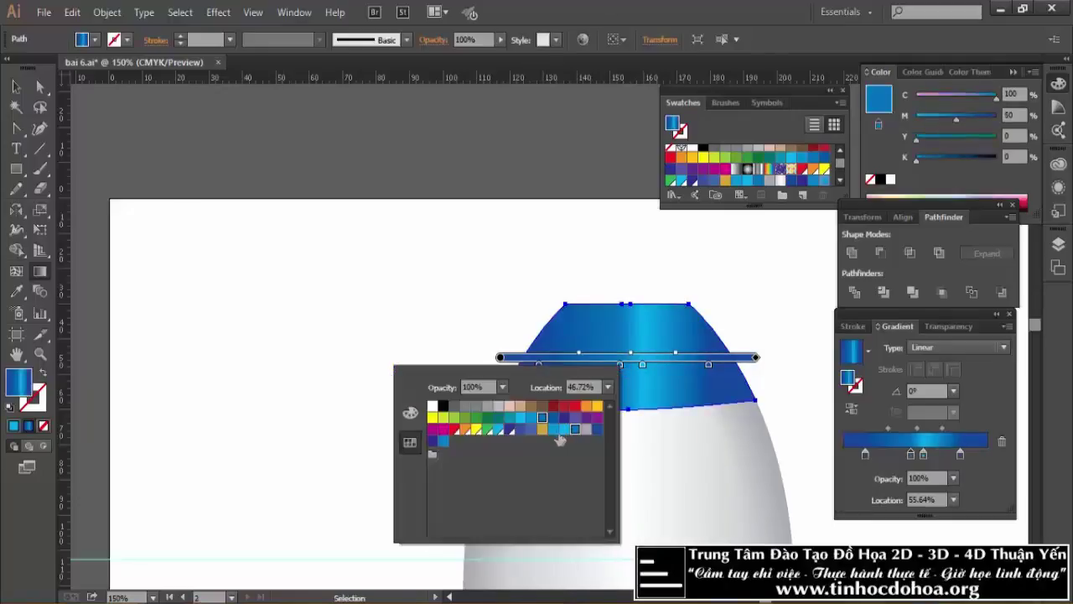
left_click(565, 431)
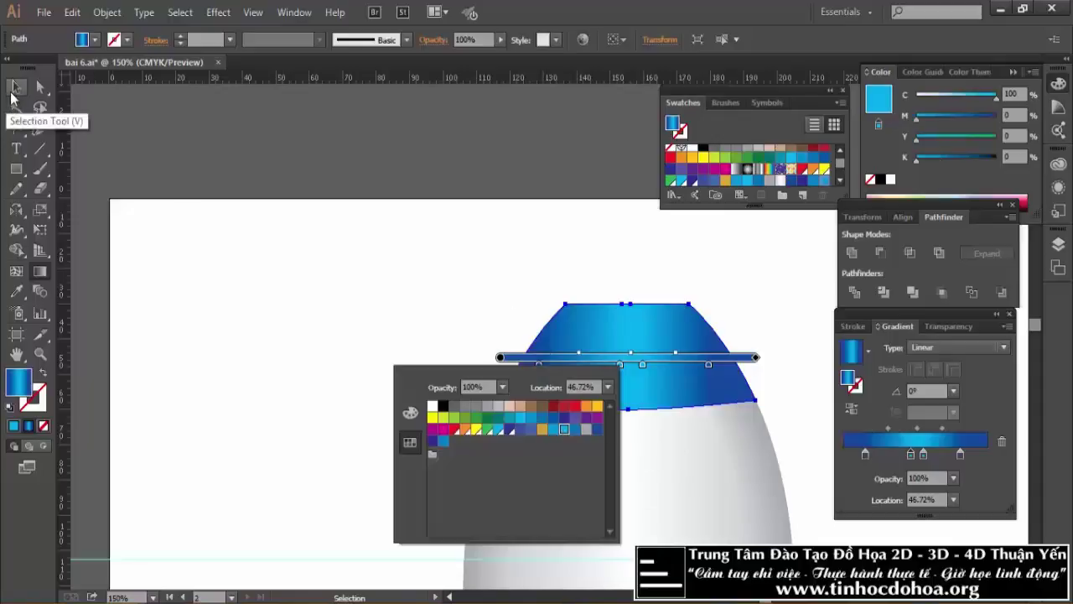
Zoom out to compare with the reference photo and reselect the blue cap.
left_click(15, 90)
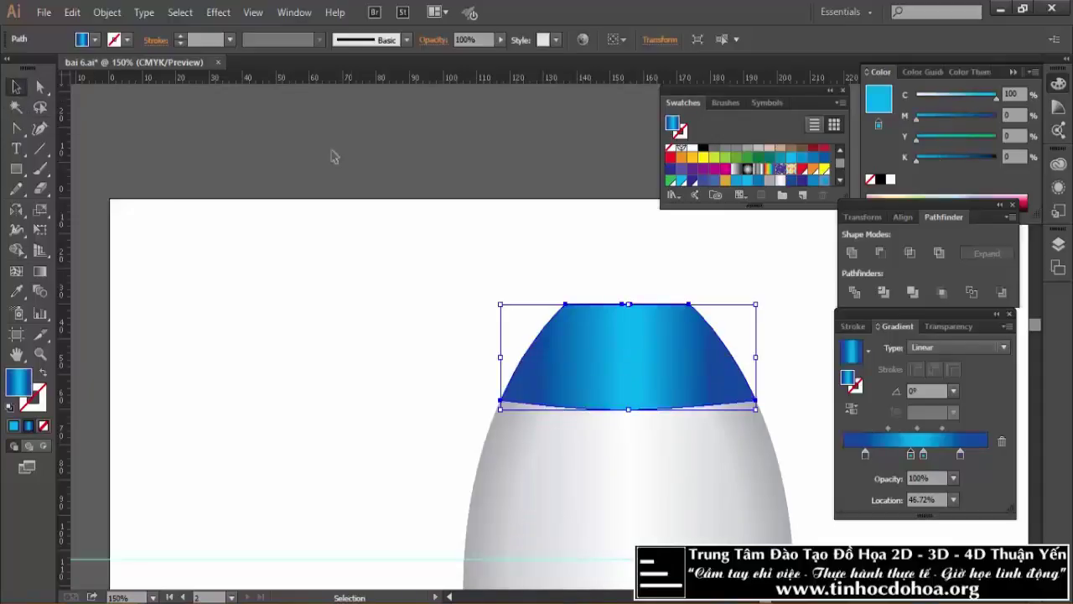
left_click(494, 257)
key("ctrl+minus")
key("ctrl+minus")
key("ctrl+minus")
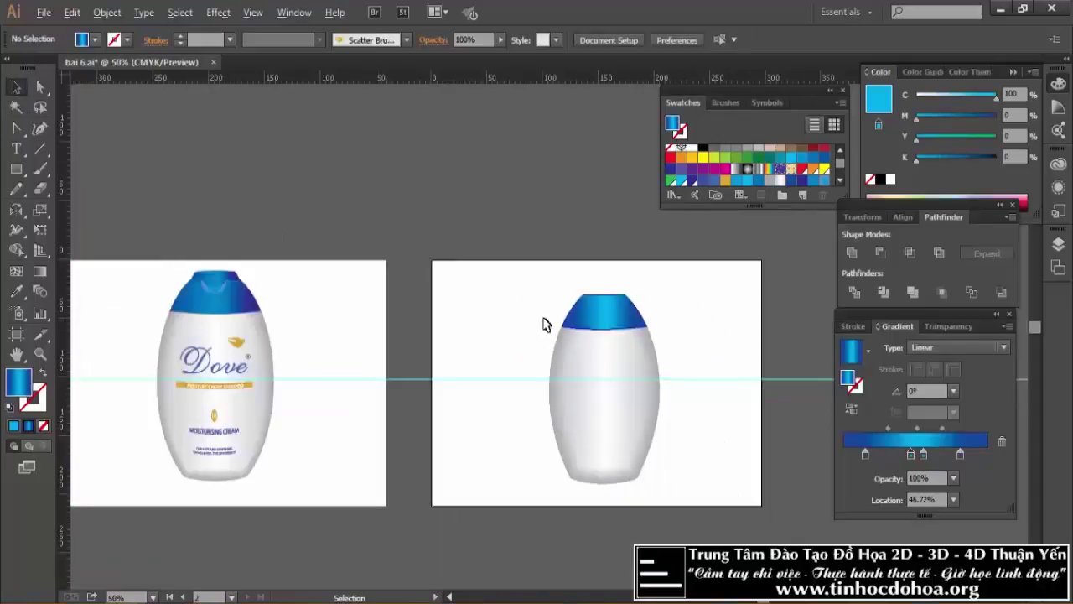
scroll(251, 305, "up", 1, "alt")
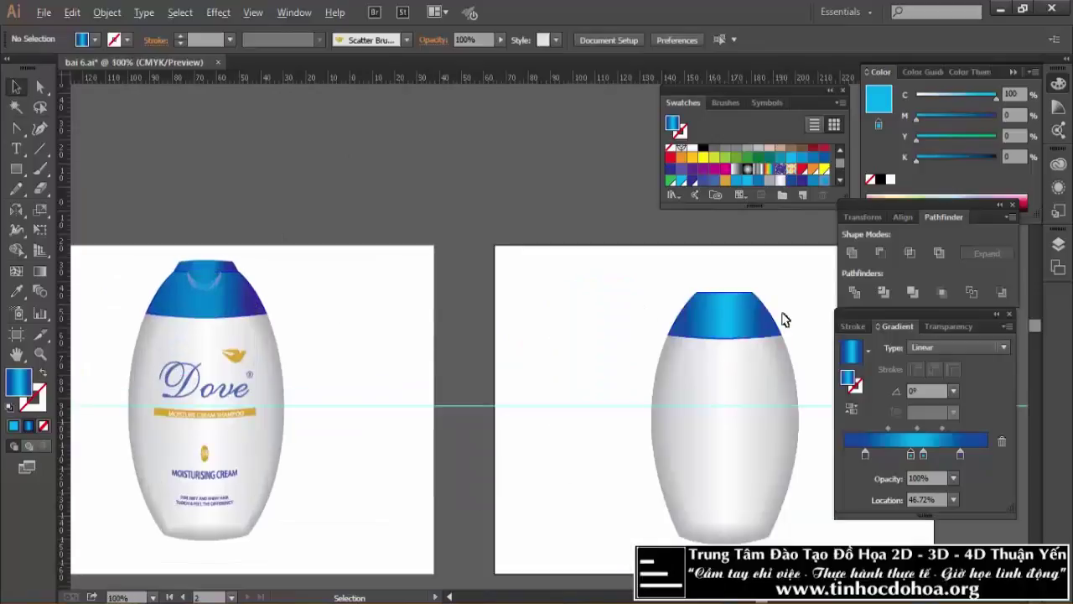
scroll(746, 320, "up", 1, "alt")
scroll(721, 329, "up", 1, "alt")
left_click(695, 321)
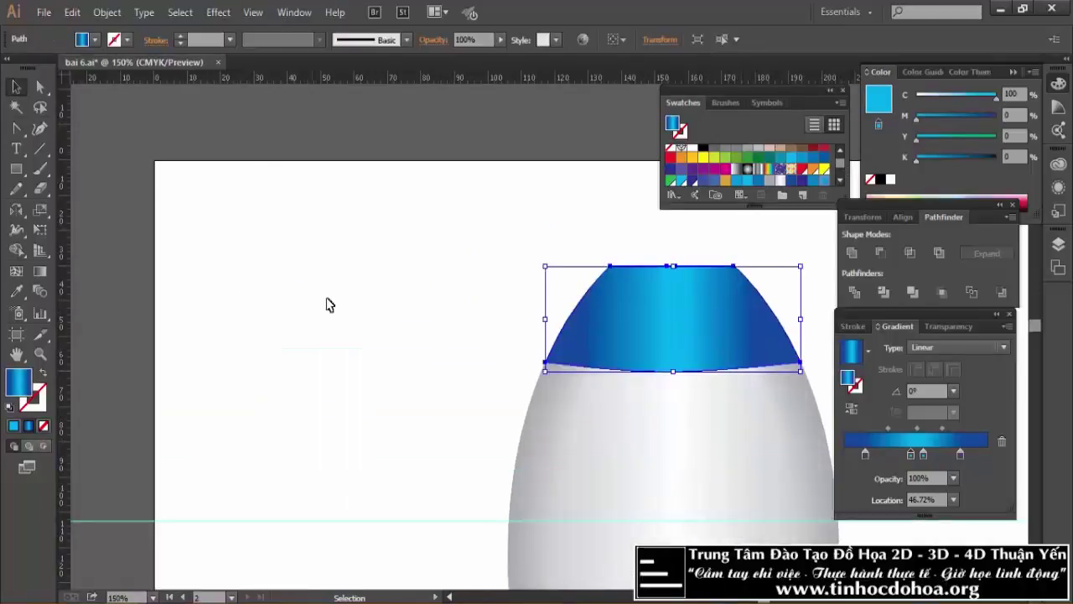
Set both middle cap gradient stops to a darker medium blue (C100 M35).
left_click(42, 272)
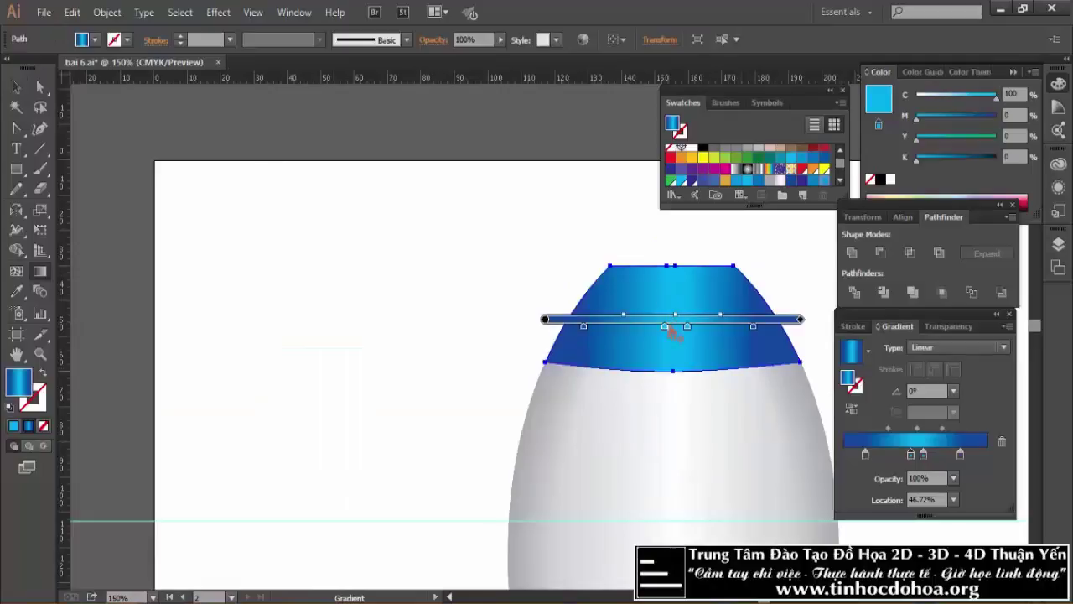
double_click(665, 328)
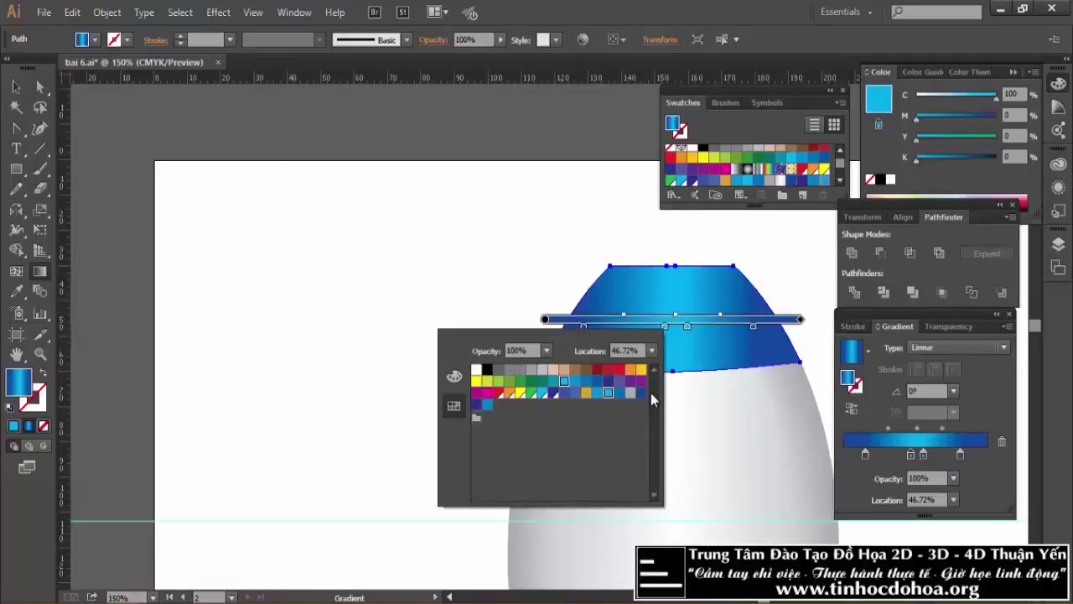
left_click(488, 406)
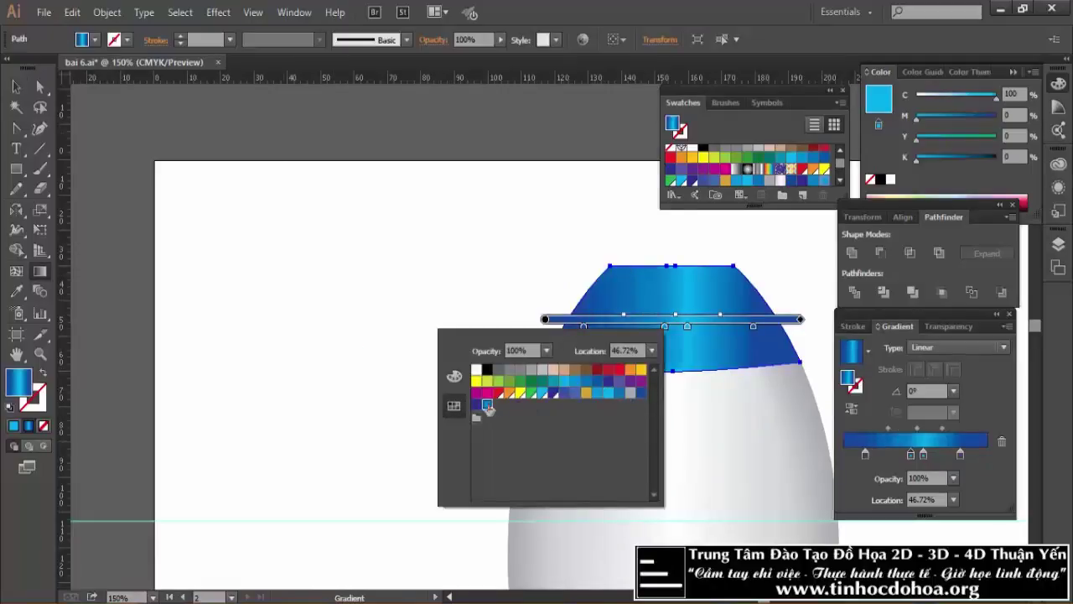
left_click(685, 334)
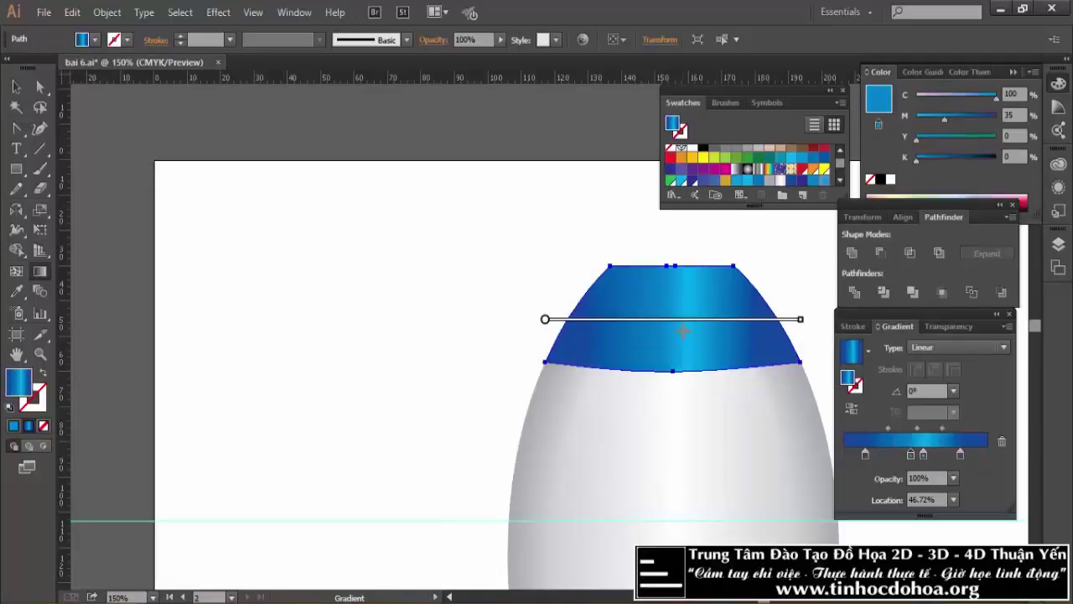
double_click(687, 332)
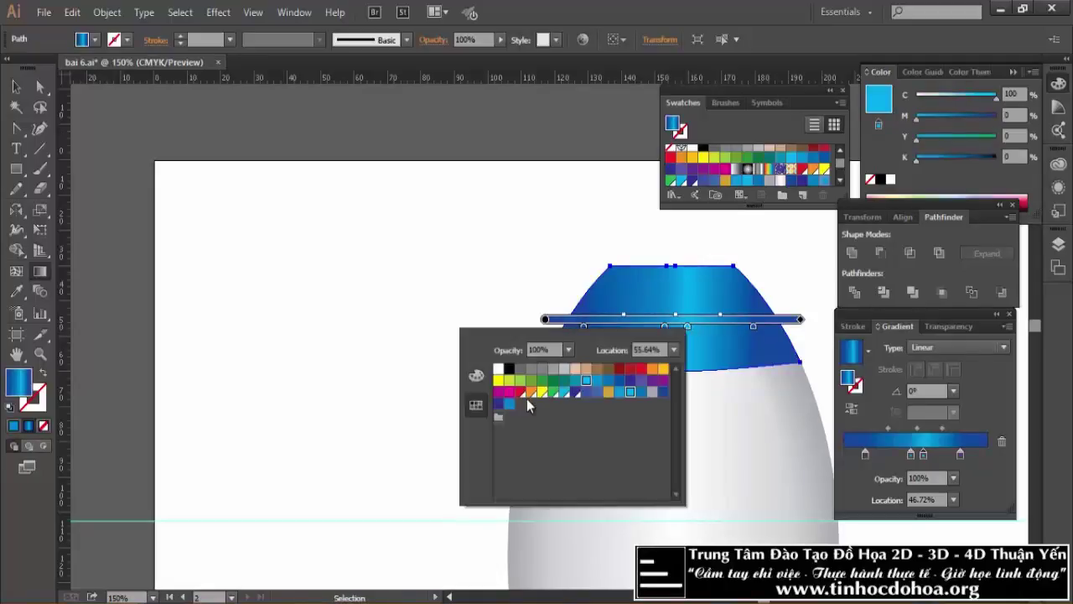
left_click(509, 407)
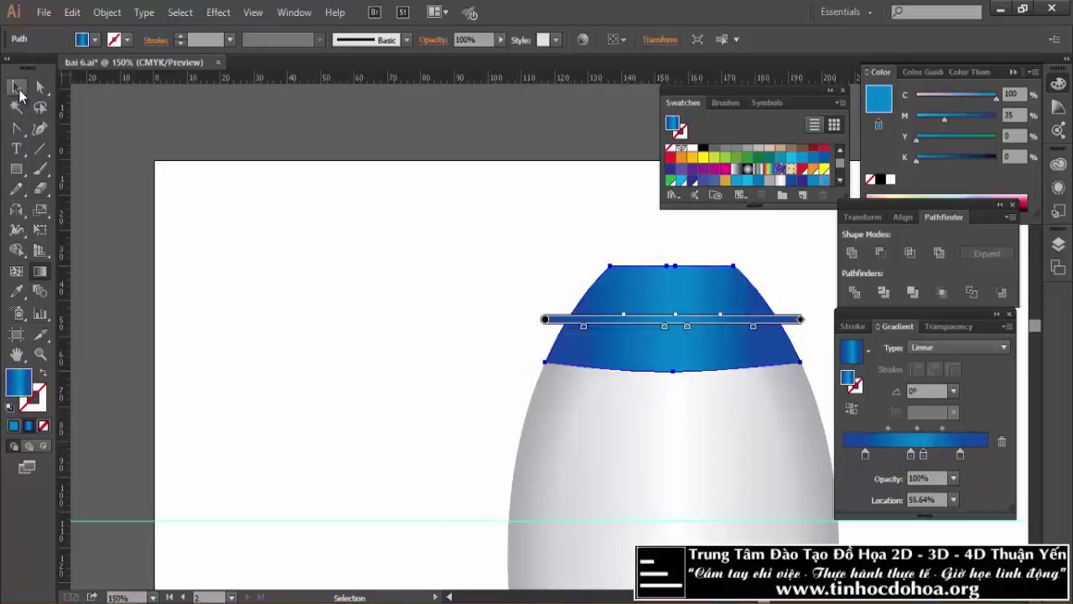
Deselect the cap and zoom out to compare the drawn bottle with the reference photo.
key("v")
left_click(288, 124)
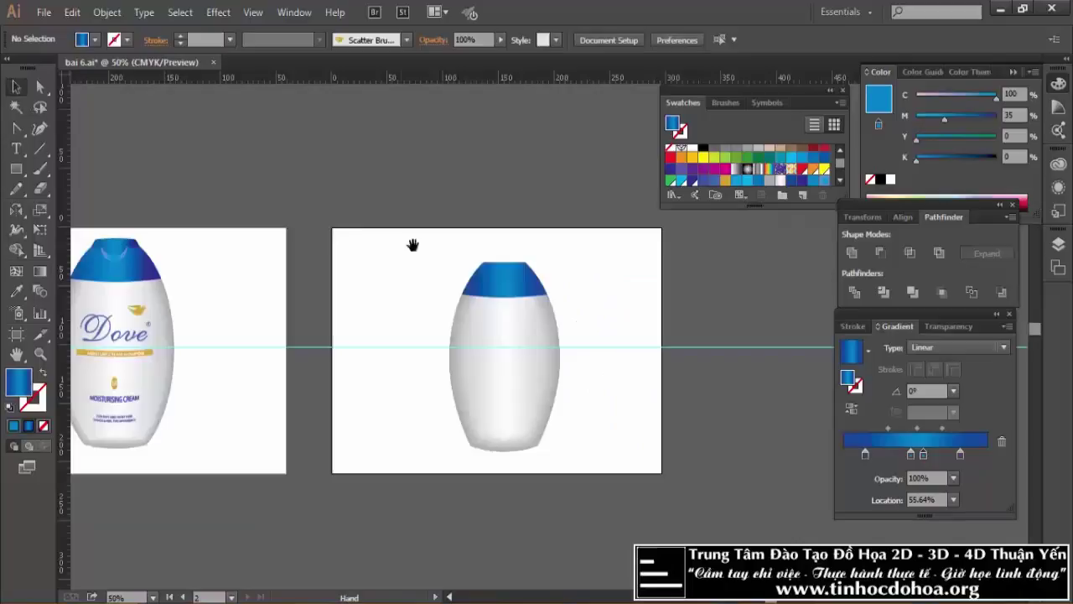
left_click_drag(345, 233, 388, 237)
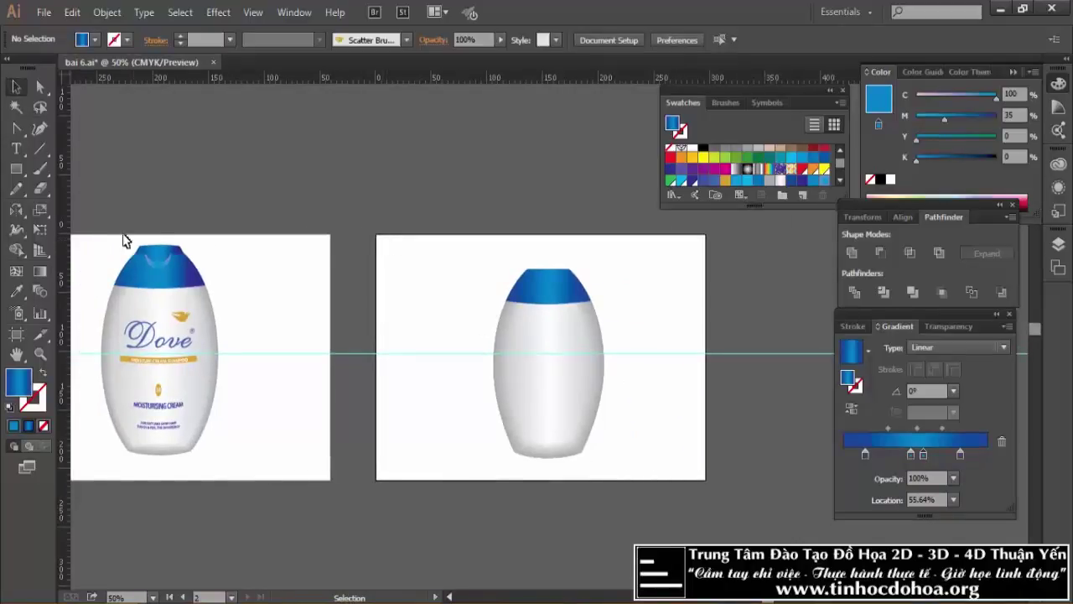
scroll(128, 241, "up", 2)
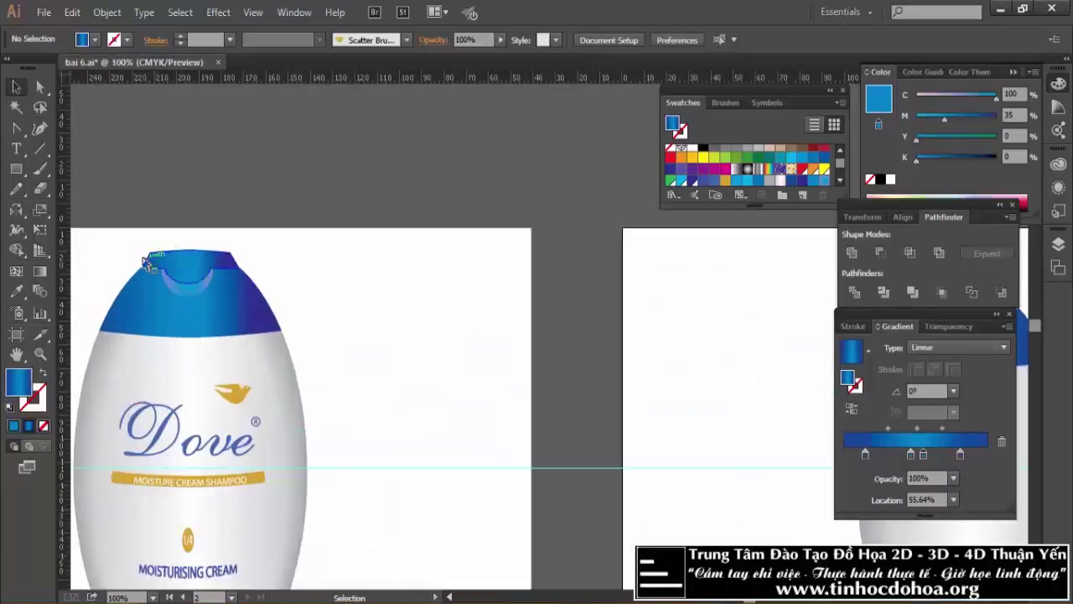
scroll(156, 252, "up", 1)
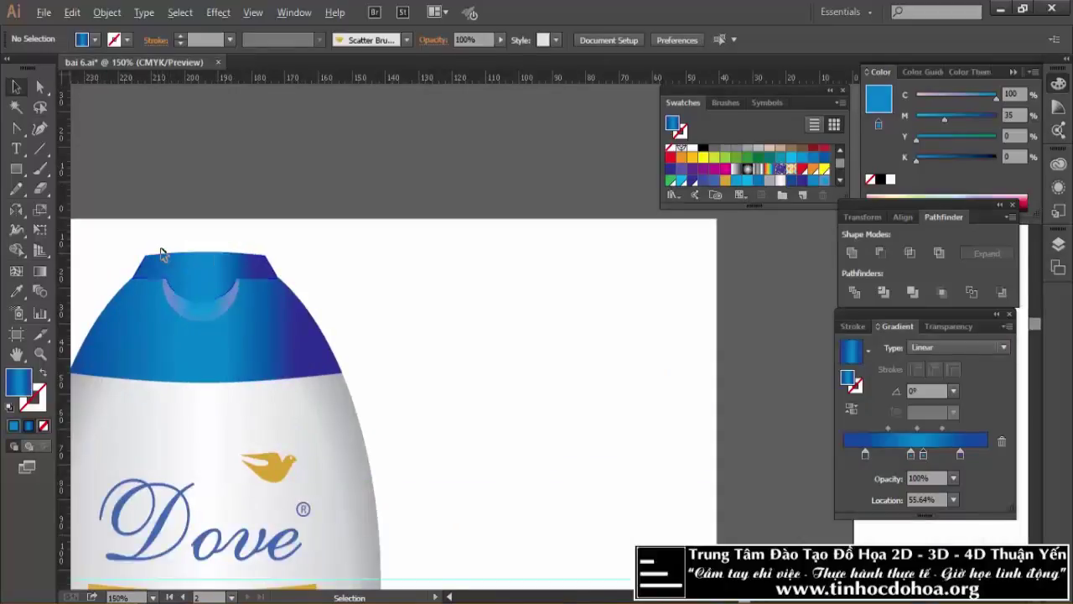
scroll(156, 252, "down", 2)
scroll(151, 252, "down", 1)
scroll(491, 263, "up", 1)
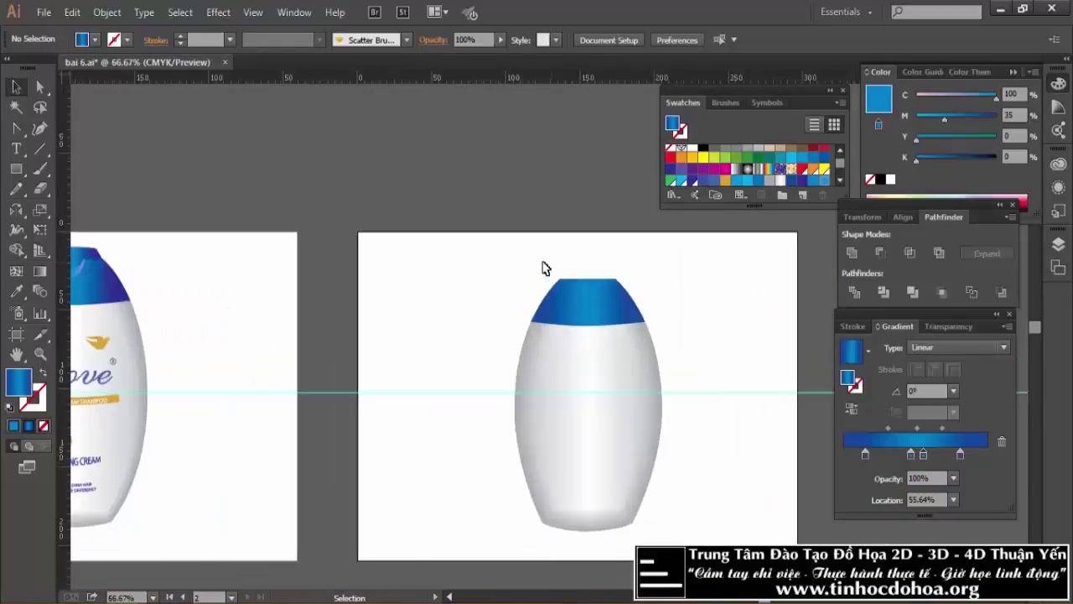
scroll(565, 259, "down", 1)
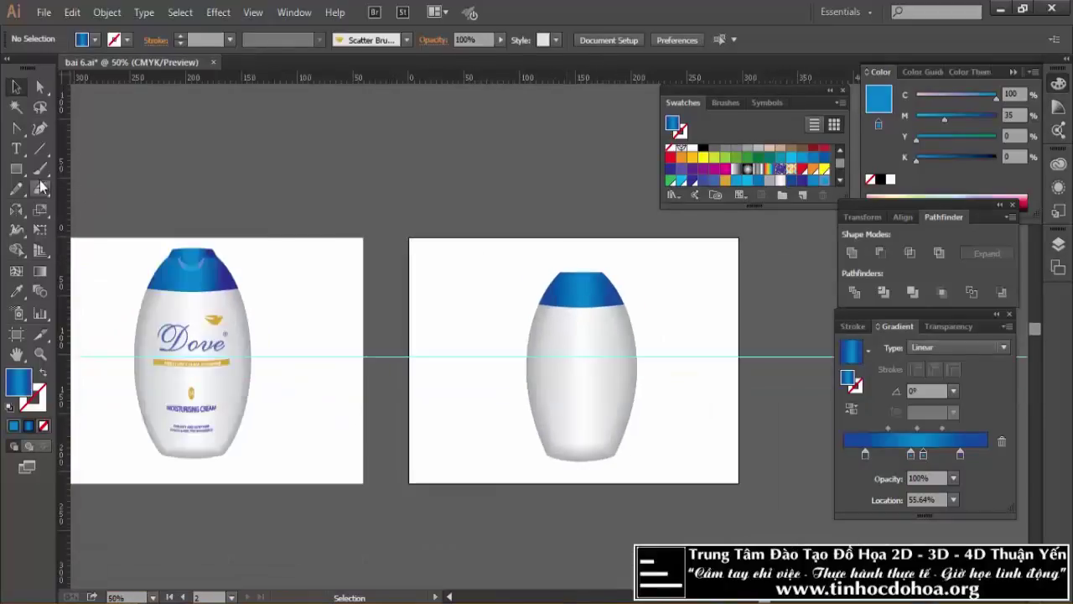
Draw a 36.97 × 12.2 mm blue-gradient rectangle on top of the cap as the neck.
left_click(17, 170)
scroll(536, 243, "up", 2)
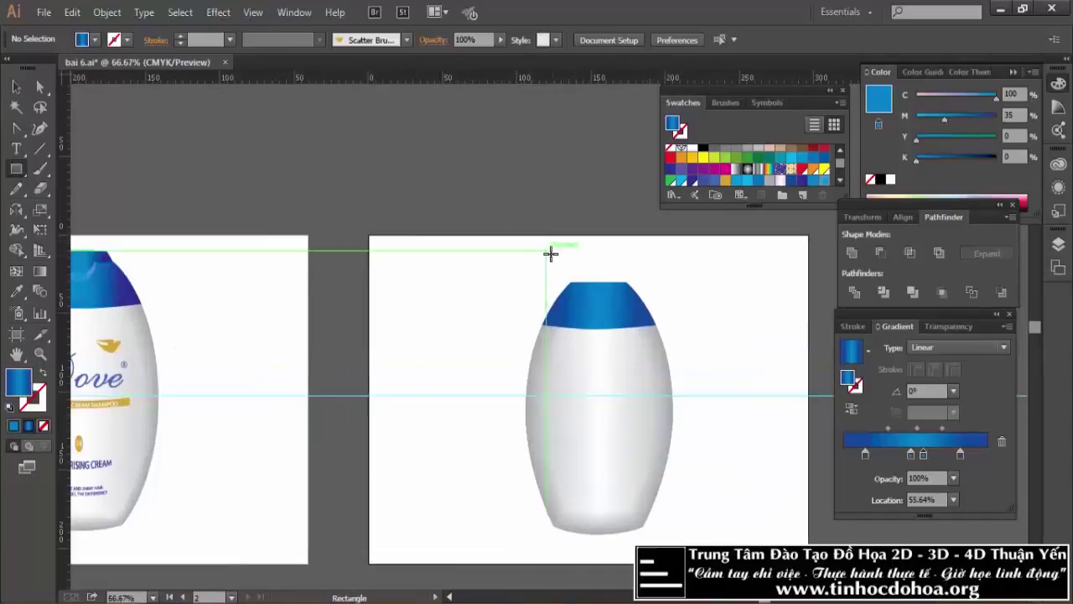
scroll(627, 265, "up", 1)
scroll(632, 271, "up", 1)
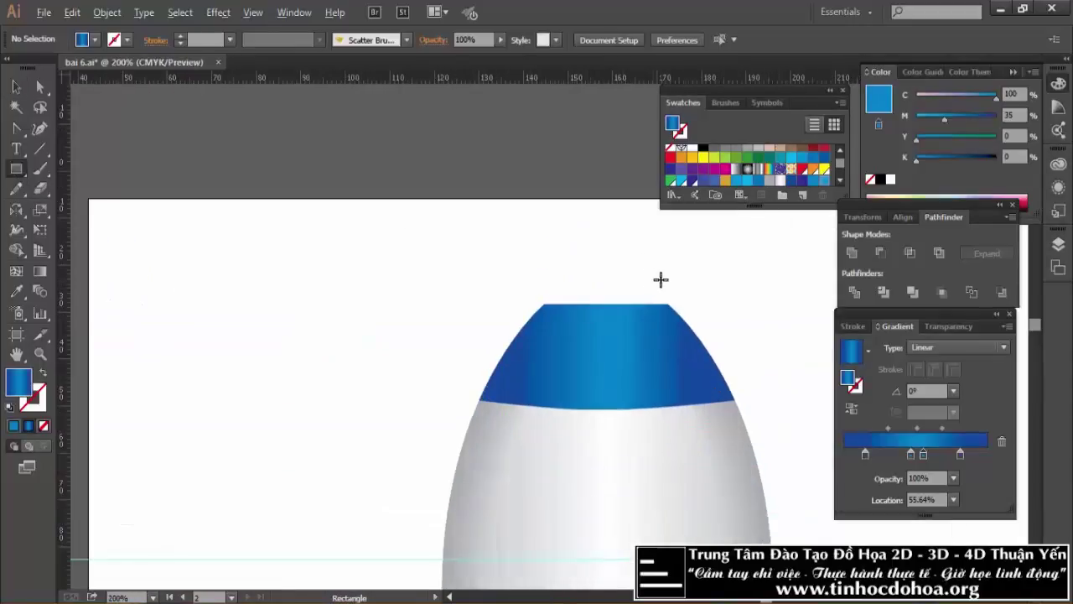
scroll(662, 280, "up", 1)
scroll(674, 285, "up", 1)
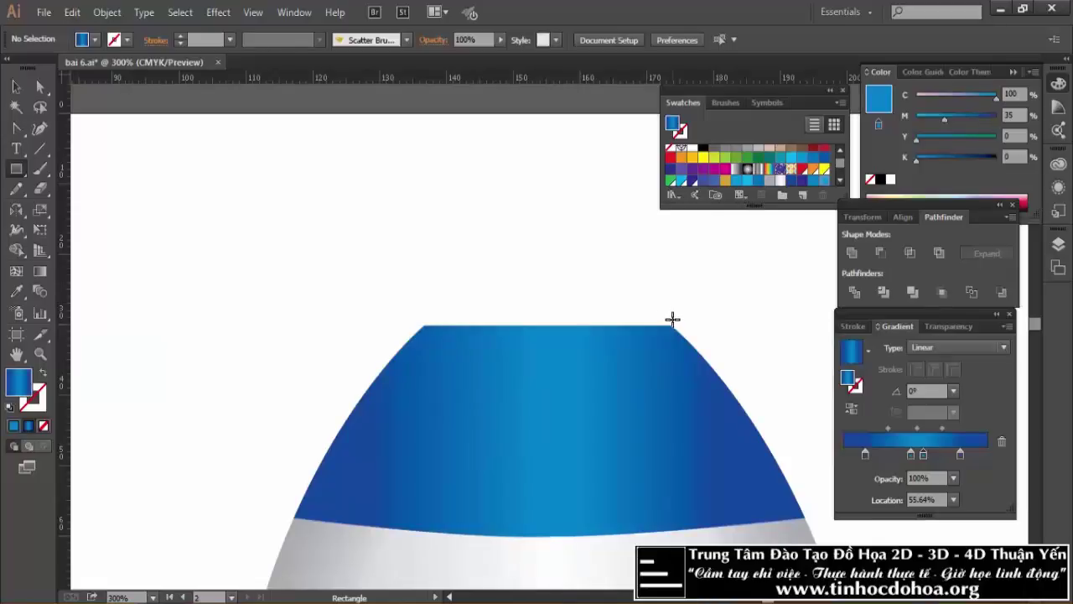
mouse_move(672, 319)
left_mouse_down()
mouse_move(457, 315)
mouse_move(423, 303)
mouse_move(423, 240)
left_mouse_up()
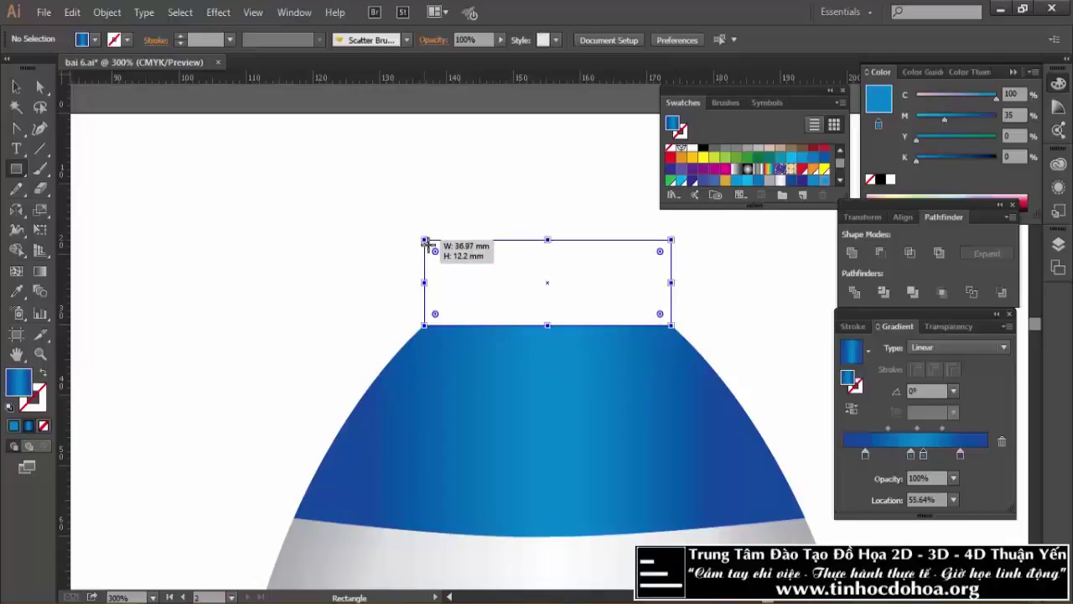
Zoom out to check the new neck on the whole bottle.
key("ctrl+1")
scroll(601, 289, "down", 1)
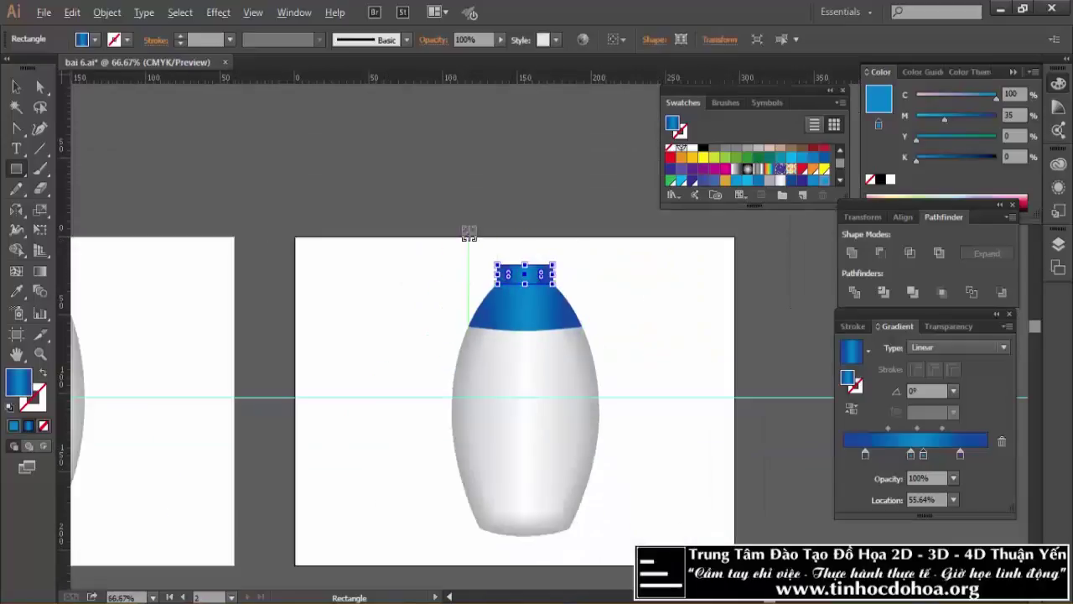
scroll(470, 239, "down", 1)
scroll(294, 244, "up", 1)
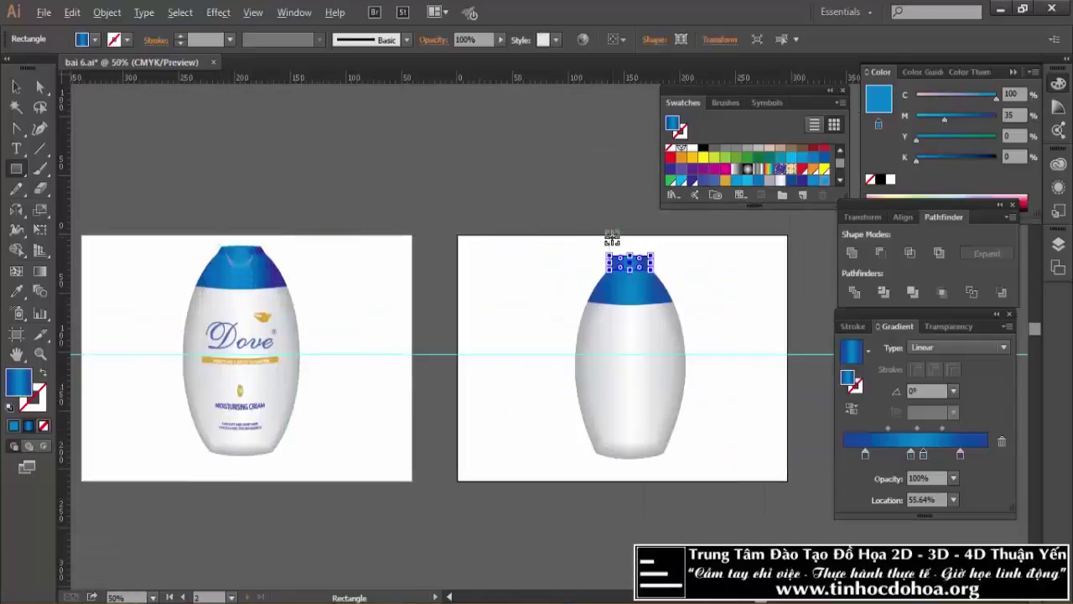
scroll(642, 237, "up", 1)
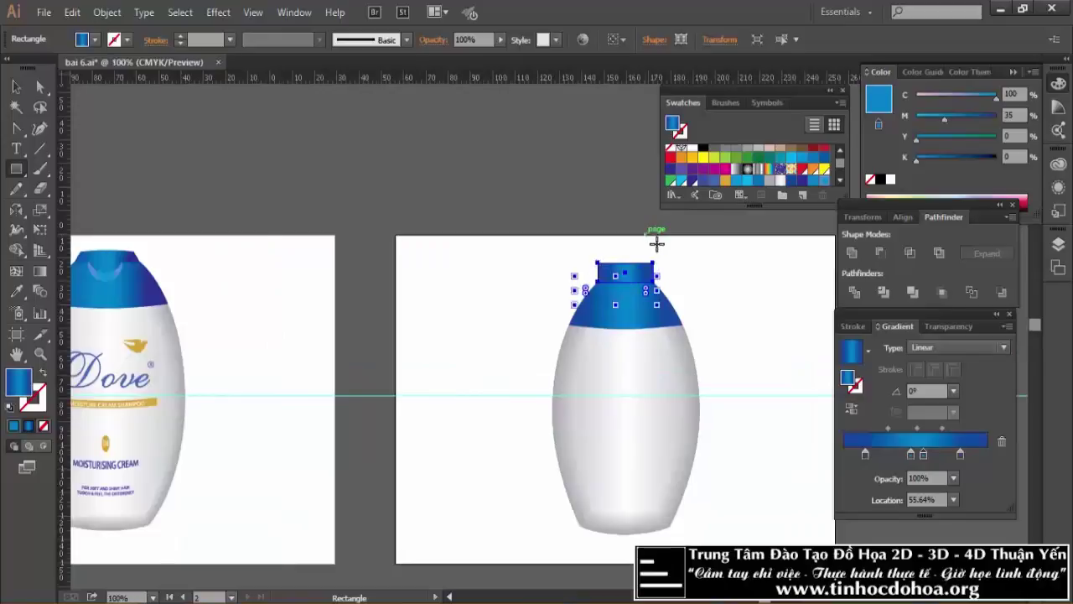
scroll(656, 239, "up", 1)
scroll(581, 246, "up", 1)
key("v")
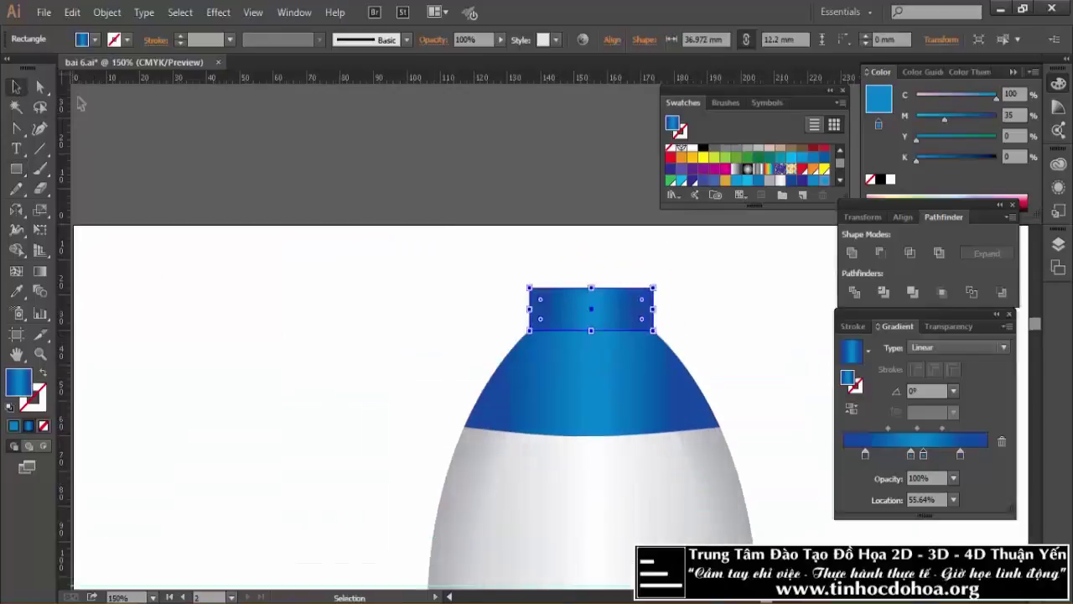
scroll(609, 295, "up", 2)
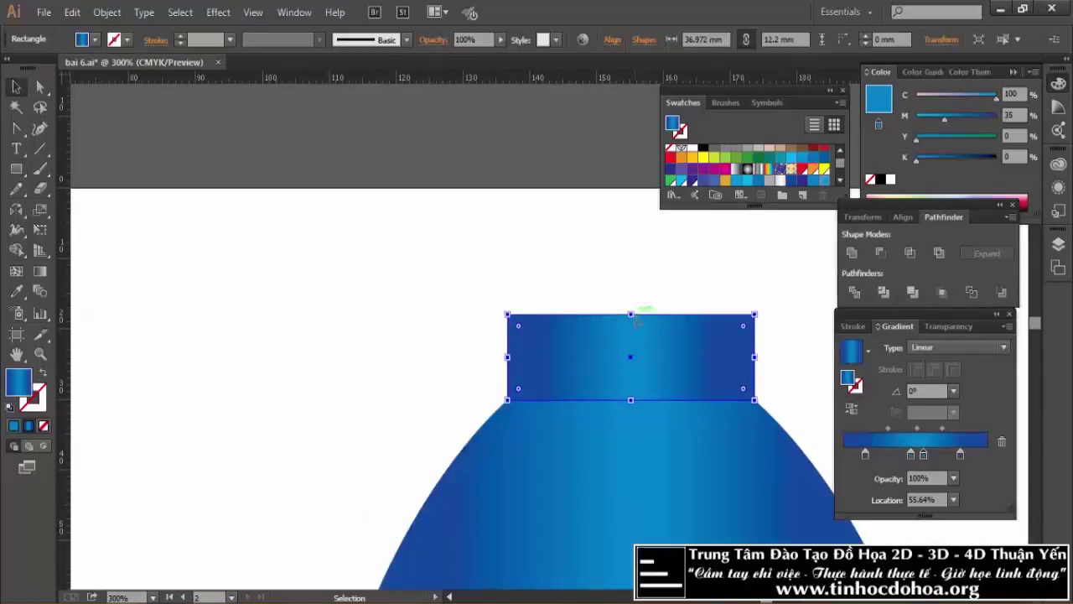
Shorten the neck rectangle and narrow its top with Perspective Distort.
left_click_drag(630, 313, 630, 333)
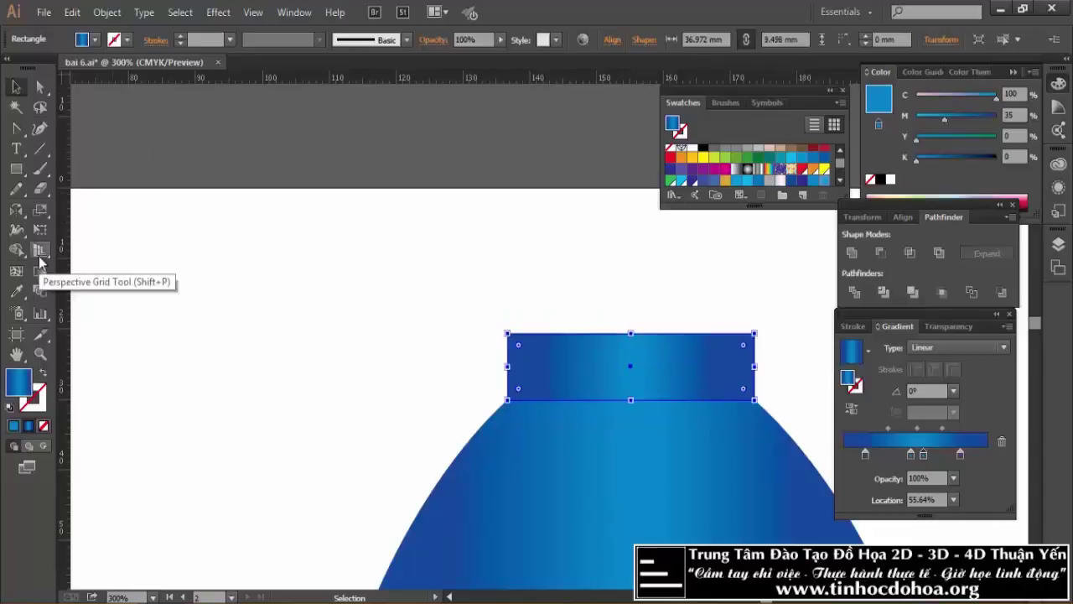
left_click(40, 230)
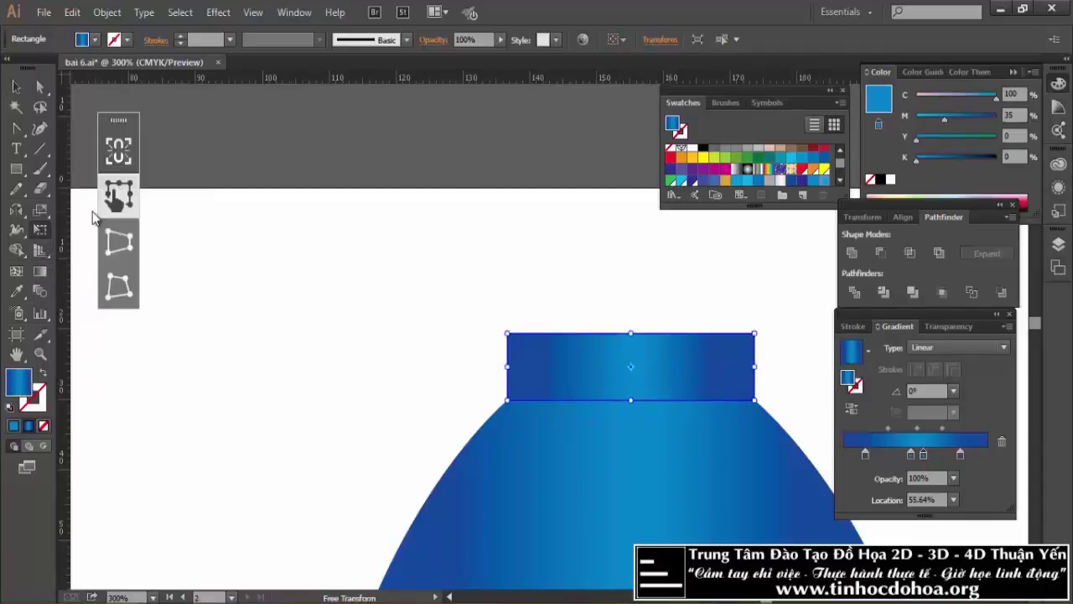
left_click(120, 244)
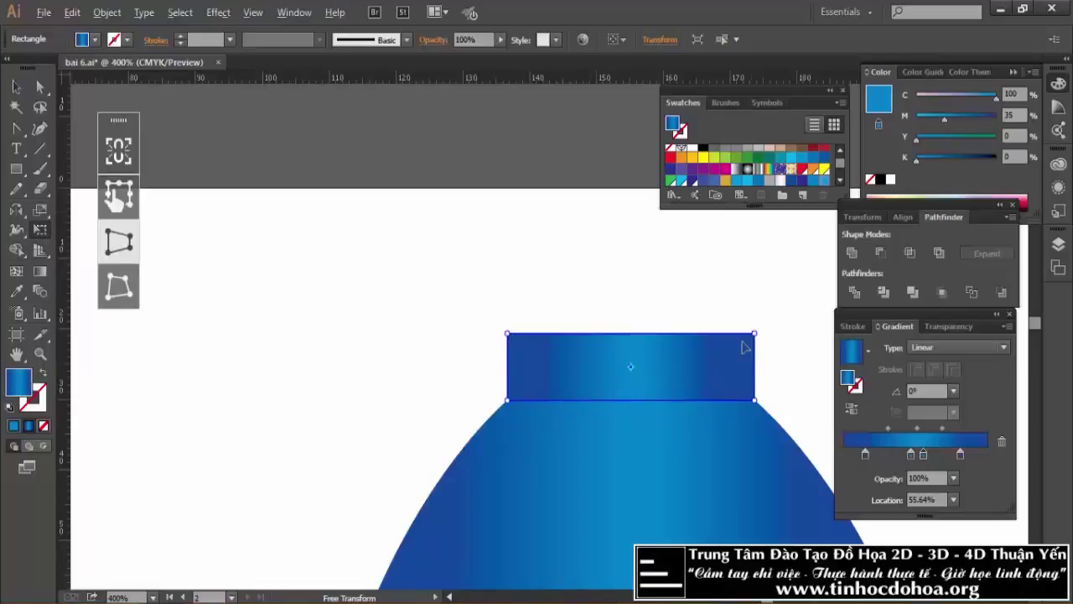
scroll(745, 346, "up", 1)
left_click_drag(757, 331, 739, 330)
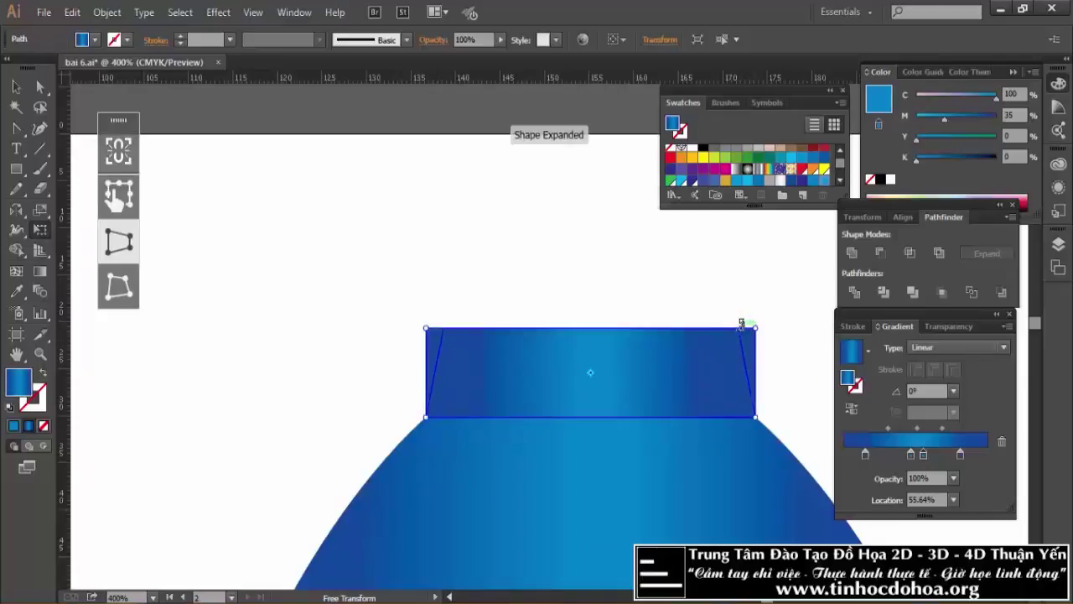
scroll(686, 271, "down", 1, "alt")
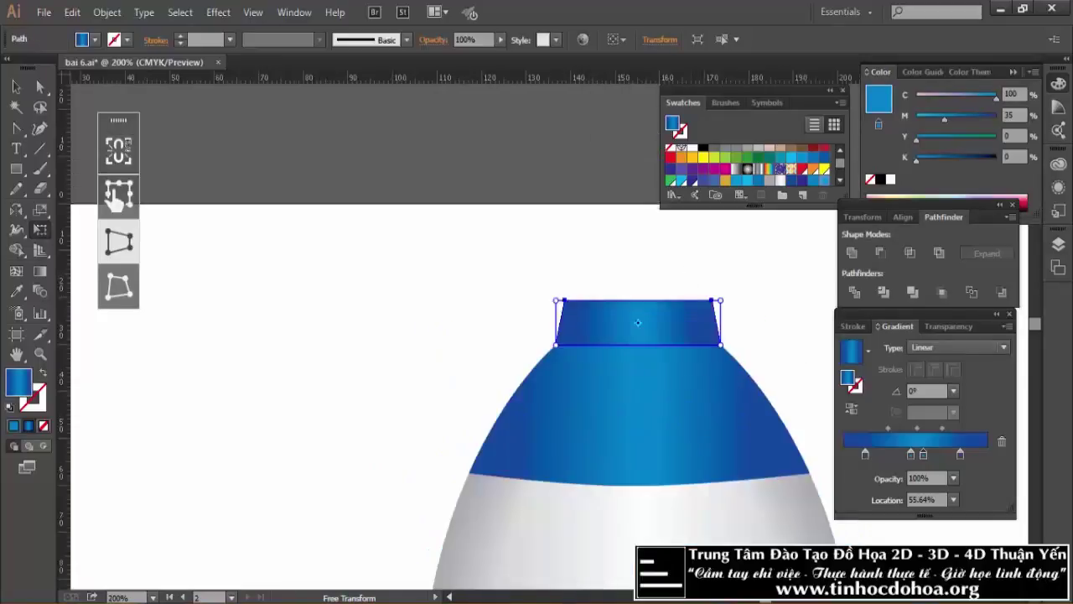
key("v")
left_click(629, 250)
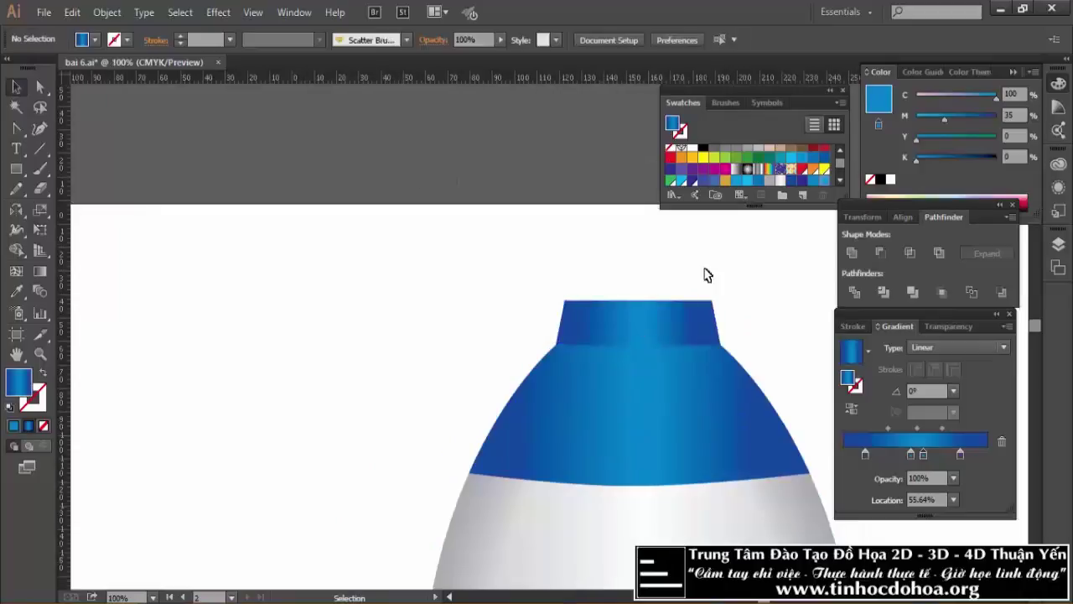
Zoom to about 400% on the cap and pan the neck into the centre.
scroll(677, 276, "down", 1, "alt")
scroll(606, 282, "up", 3, "alt")
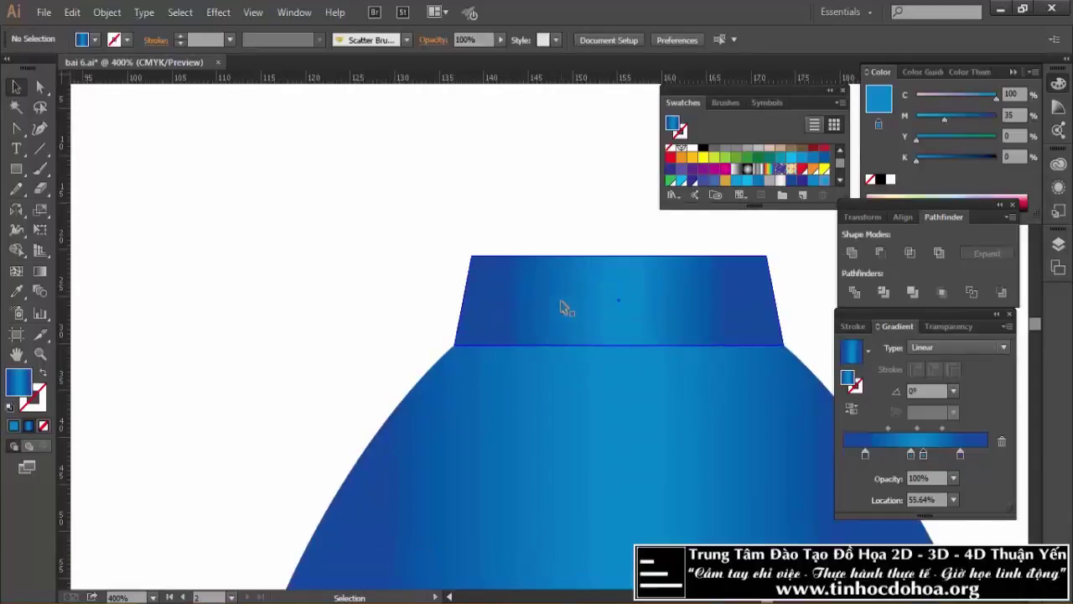
scroll(687, 311, "down", 3, "alt")
scroll(711, 311, "down", 1, "alt")
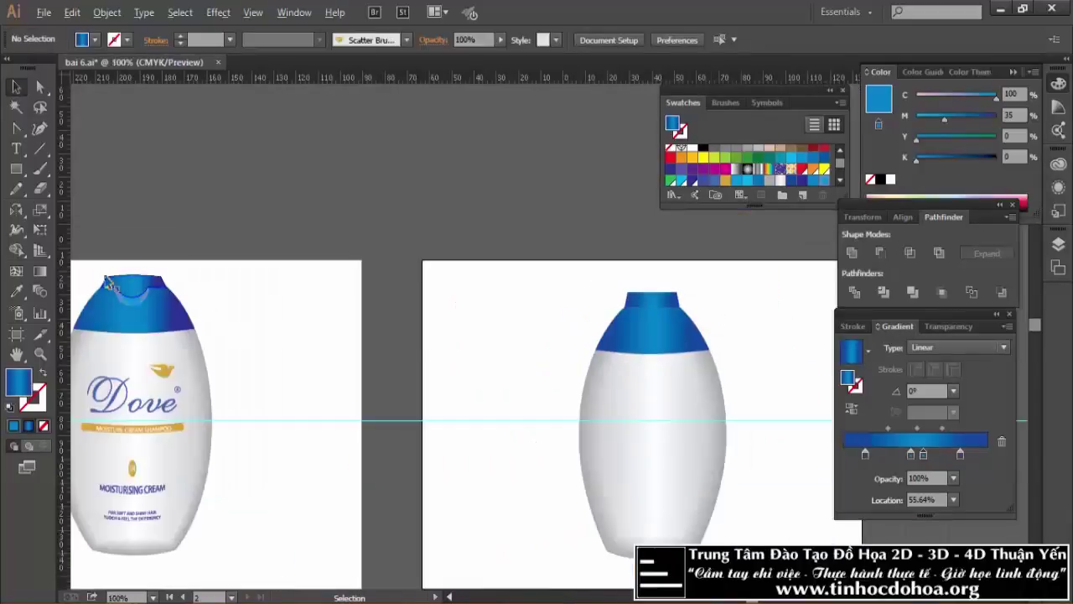
scroll(132, 280, "up", 2, "alt")
scroll(166, 270, "down", 2, "alt")
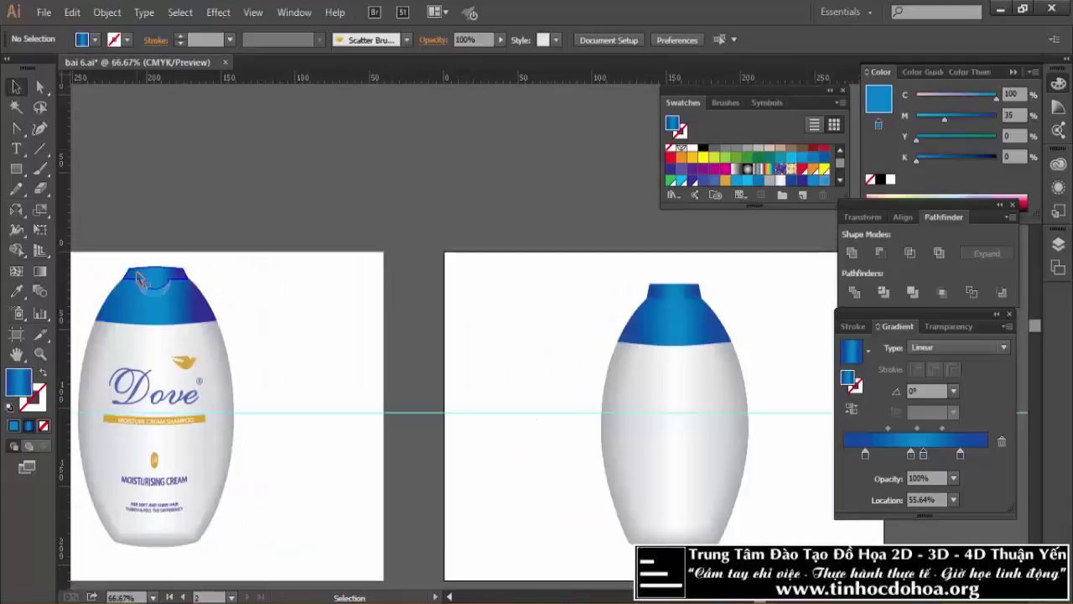
scroll(689, 285, "up", 1, "alt")
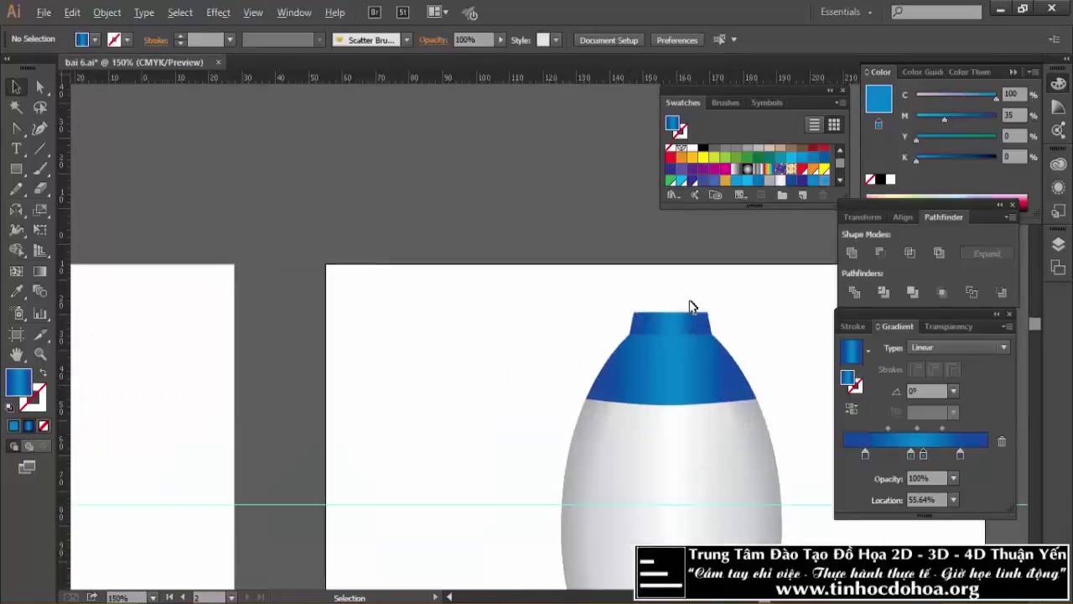
scroll(690, 312, "up", 1, "alt")
scroll(684, 344, "up", 3, "alt")
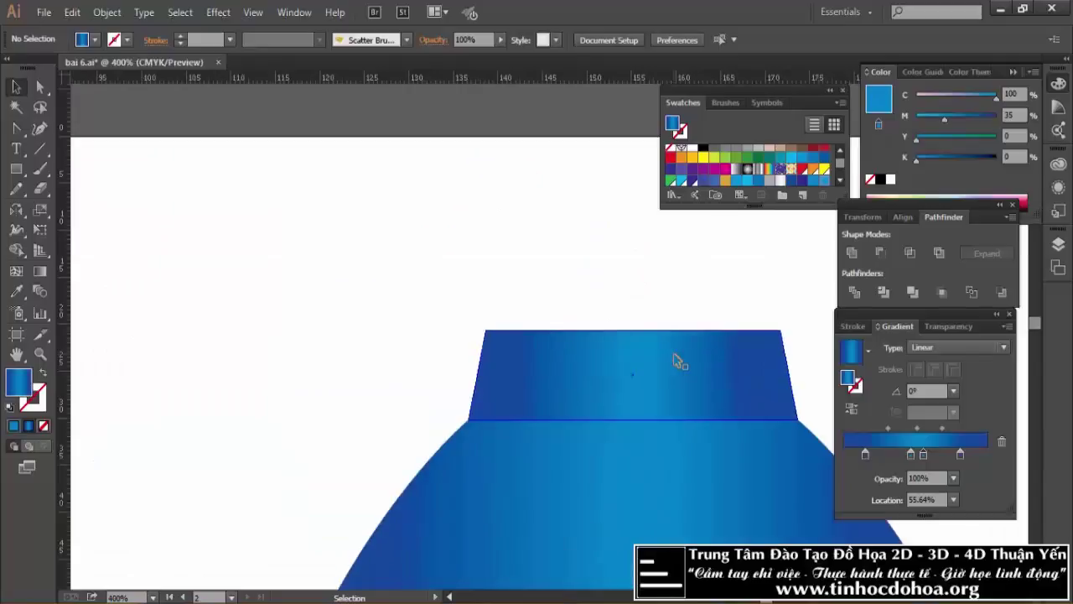
left_click_drag(684, 356, 522, 304)
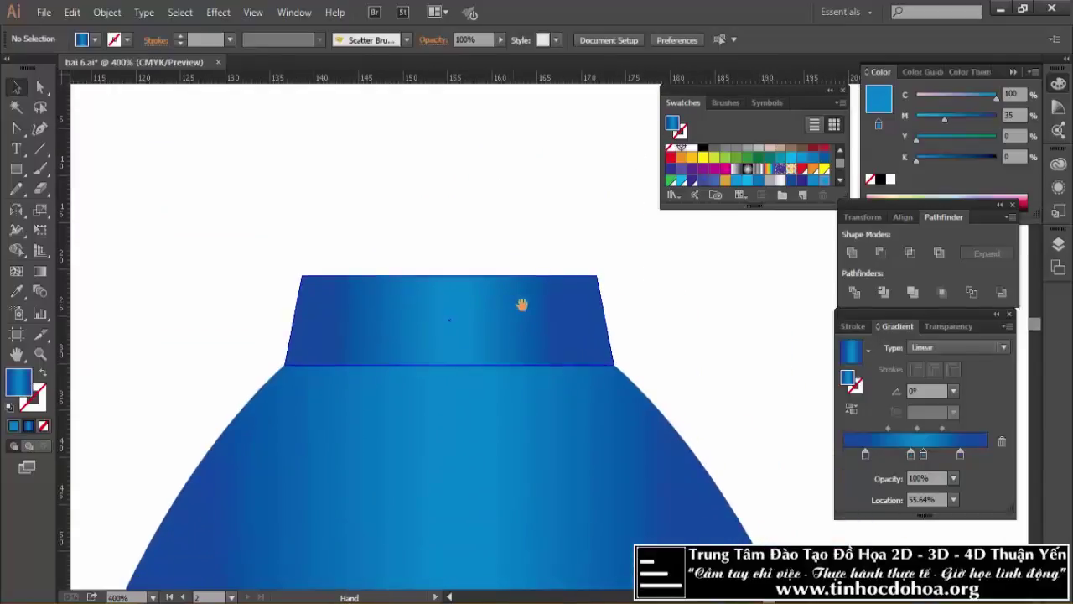
Add an anchor mid-way along the neck's top edge and raise it slightly.
left_click(399, 280)
key("p")
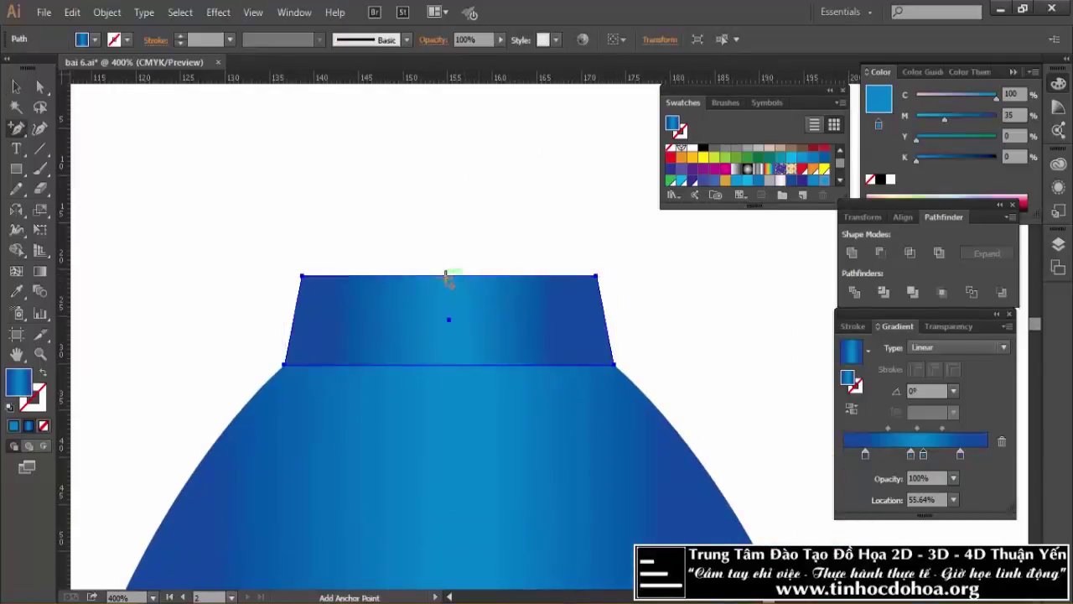
left_click(448, 274)
key("a")
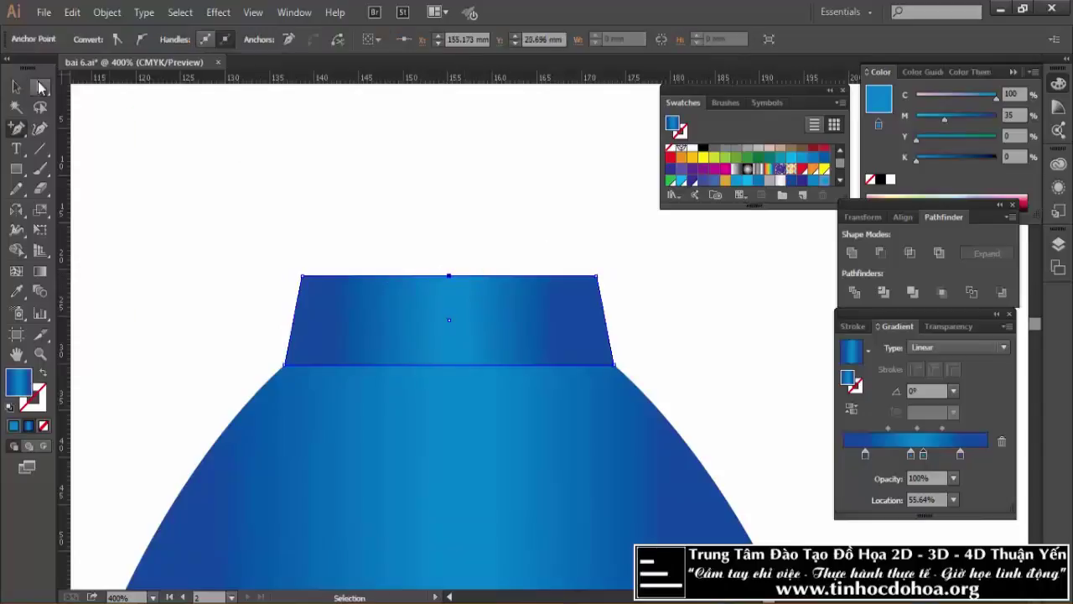
scroll(372, 238, "up", 3)
left_click(621, 380)
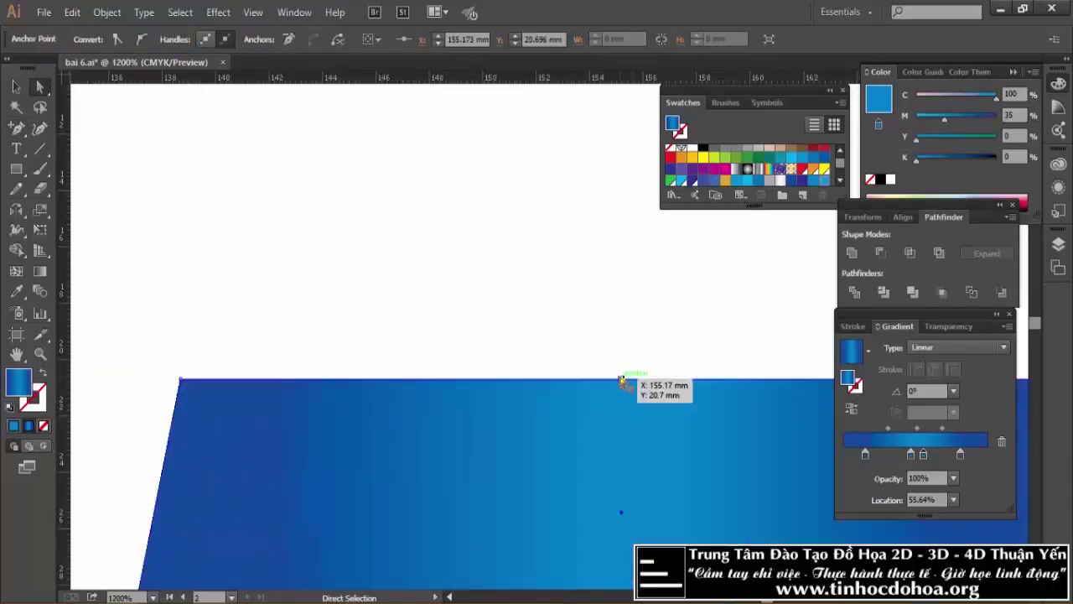
left_click_drag(621, 380, 622, 365)
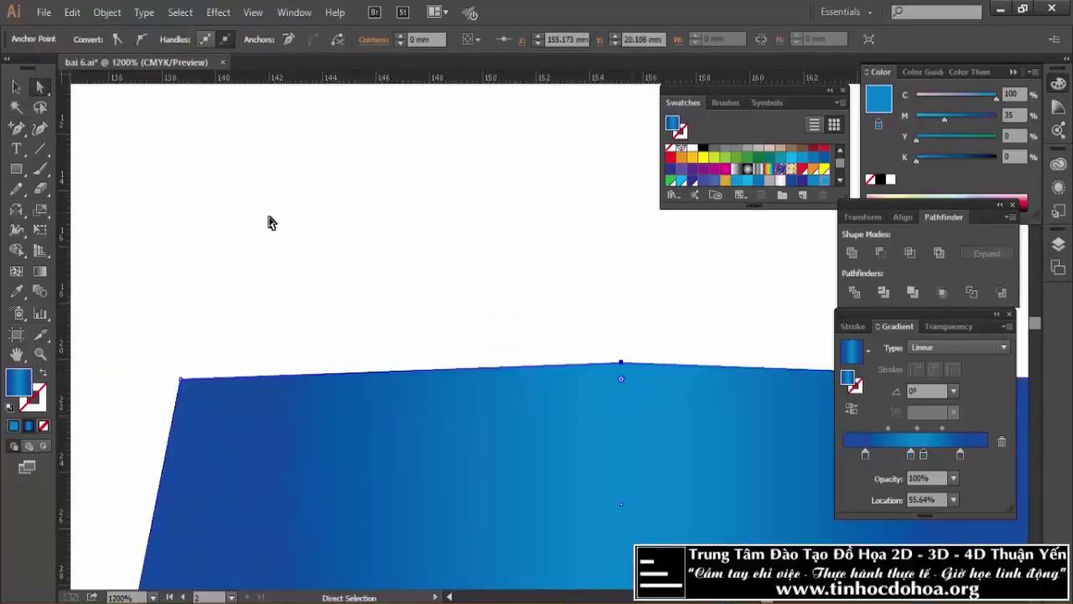
left_click(141, 38)
scroll(405, 264, "down", 3)
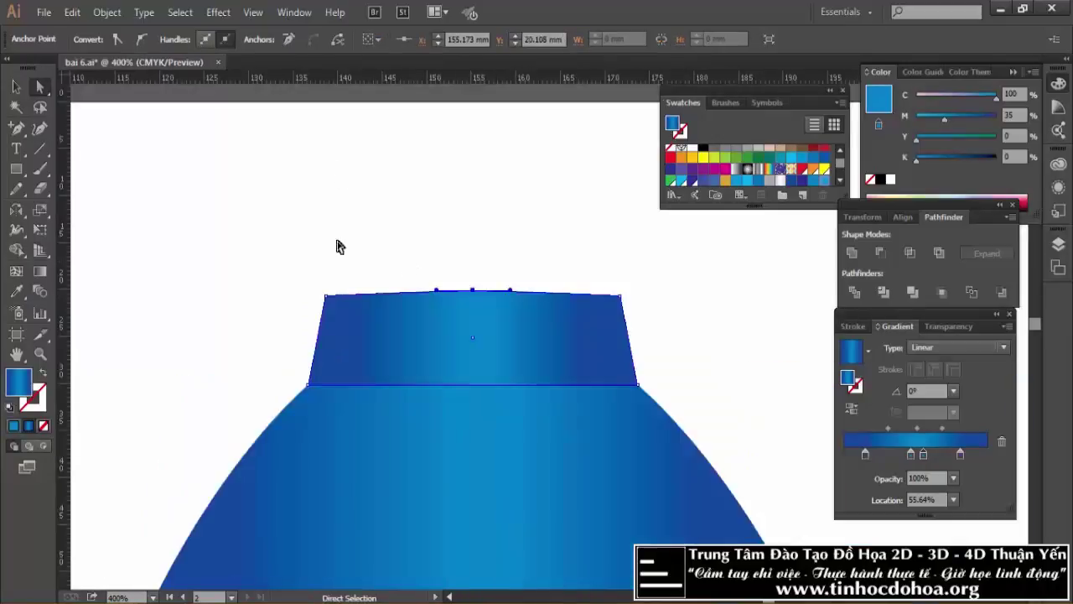
left_click(15, 86)
left_click(323, 198)
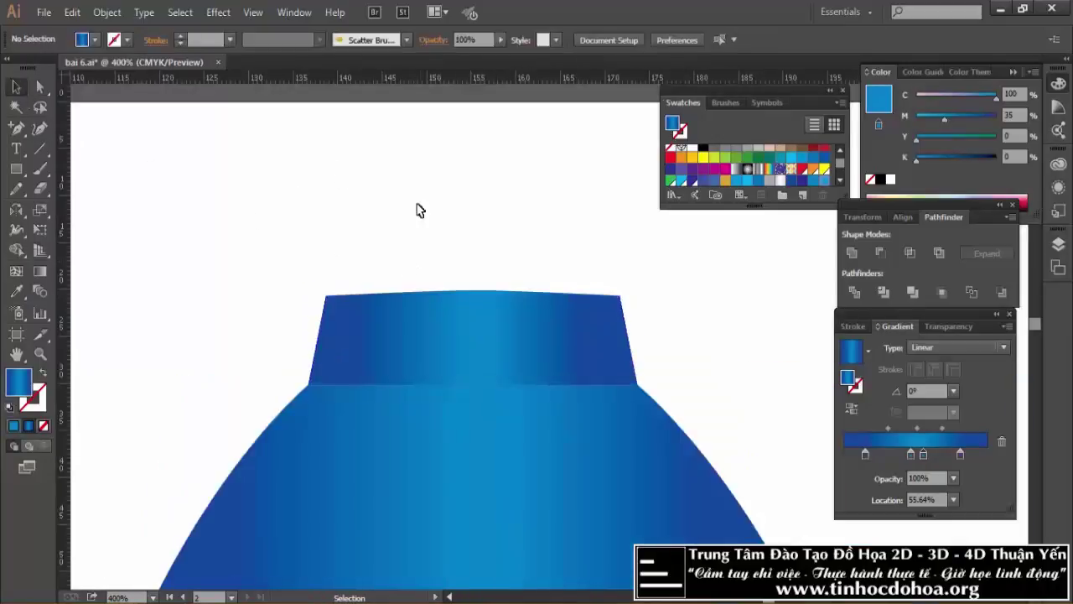
Convert the raised anchor to a smooth point and level its handles for a gentle arch.
left_click(531, 317)
scroll(501, 266, "up", 2)
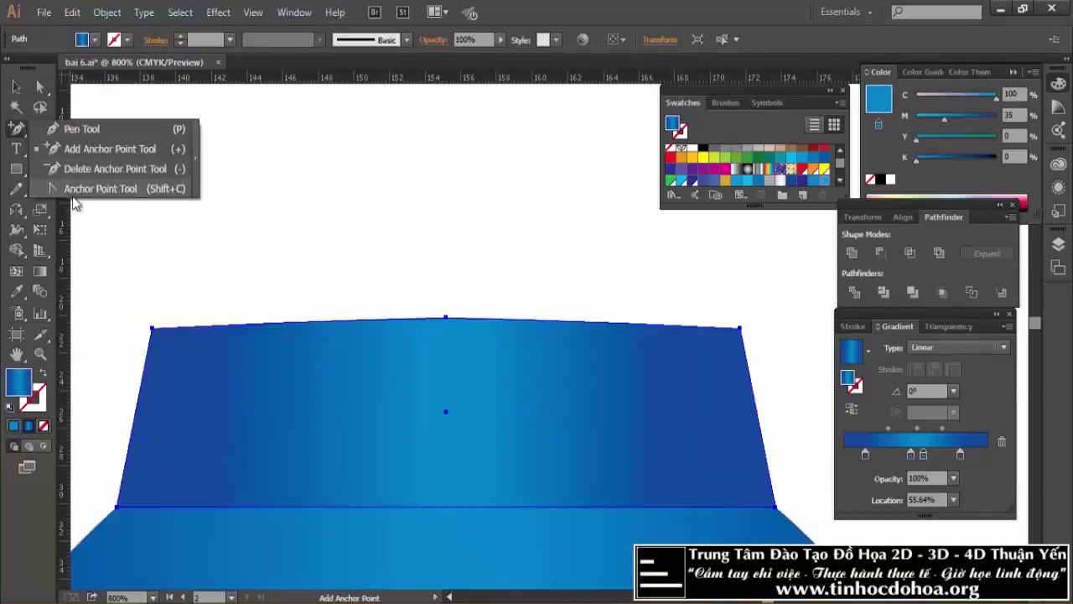
left_click_drag(16, 129, 92, 187)
left_click_drag(446, 318, 529, 340)
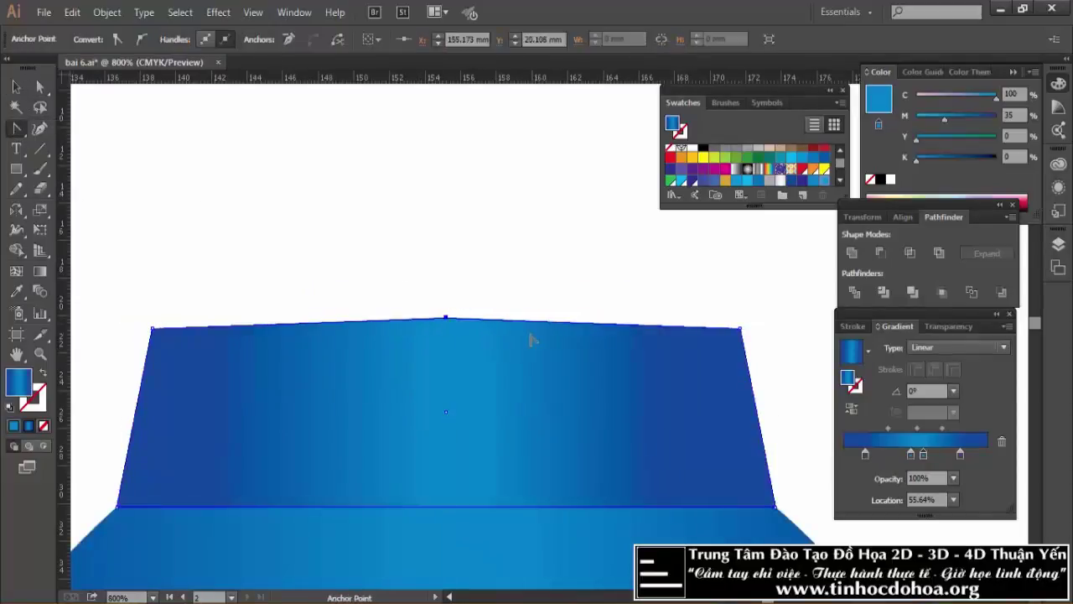
left_click_drag(521, 320, 535, 321)
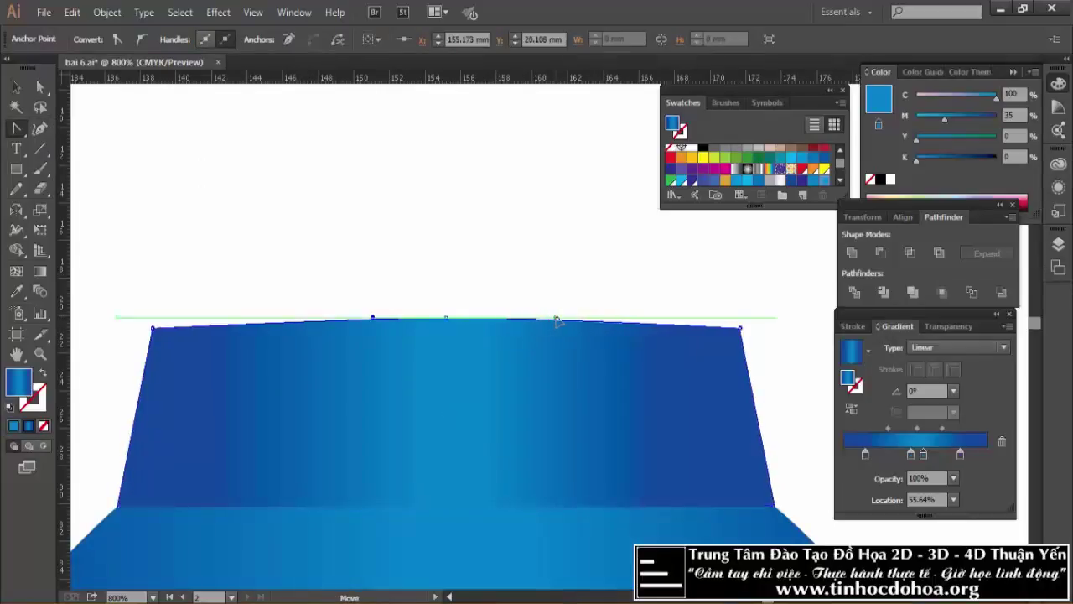
left_click_drag(568, 318, 579, 313)
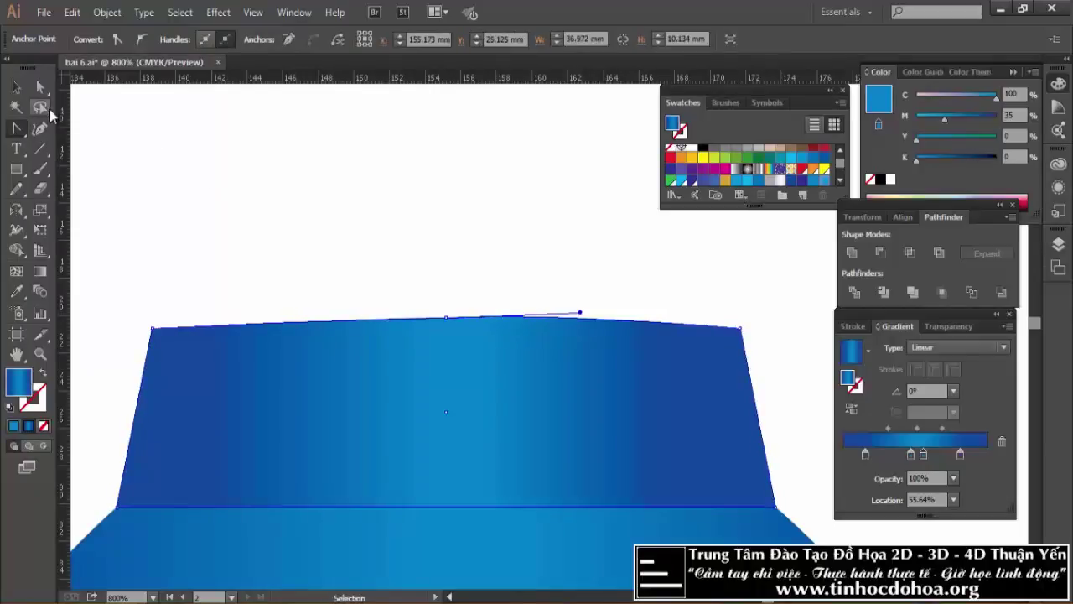
left_click_drag(580, 313, 586, 319)
left_click(16, 86)
left_click(375, 198)
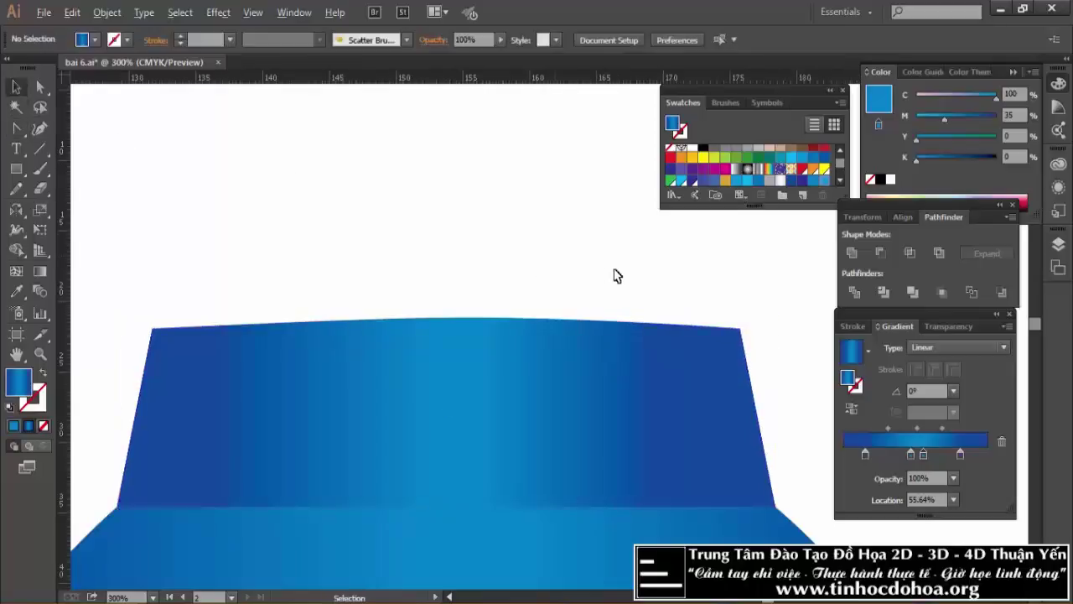
Pull the neck's top corner further inward with Perspective Distort for a steeper taper.
scroll(595, 256, "down", 3)
scroll(600, 255, "down", 3)
scroll(601, 256, "down", 1)
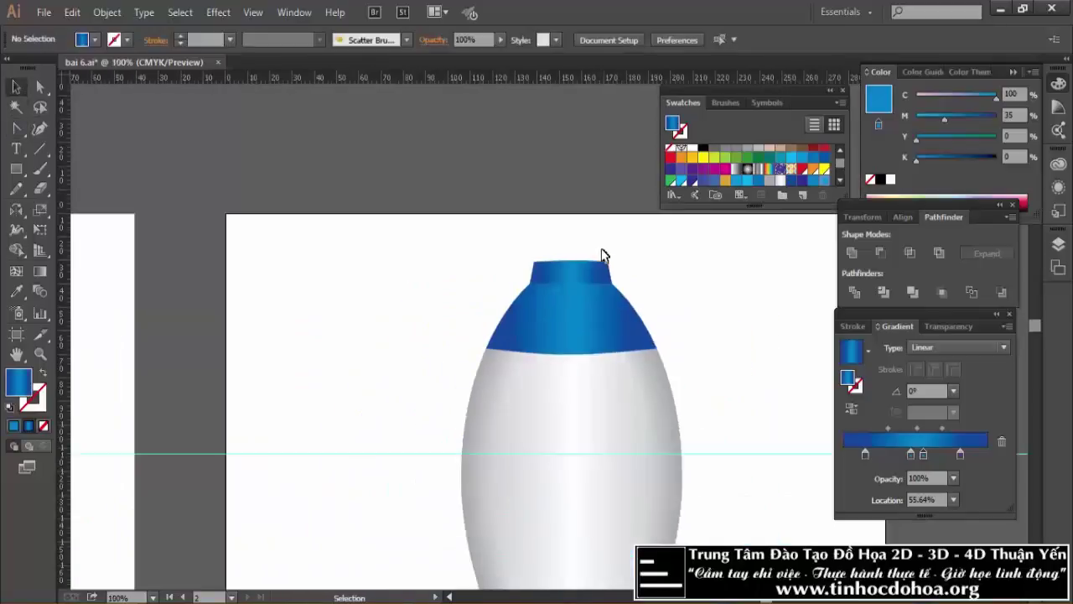
scroll(604, 255, "down", 1)
scroll(539, 263, "down", 1)
scroll(256, 242, "up", 2)
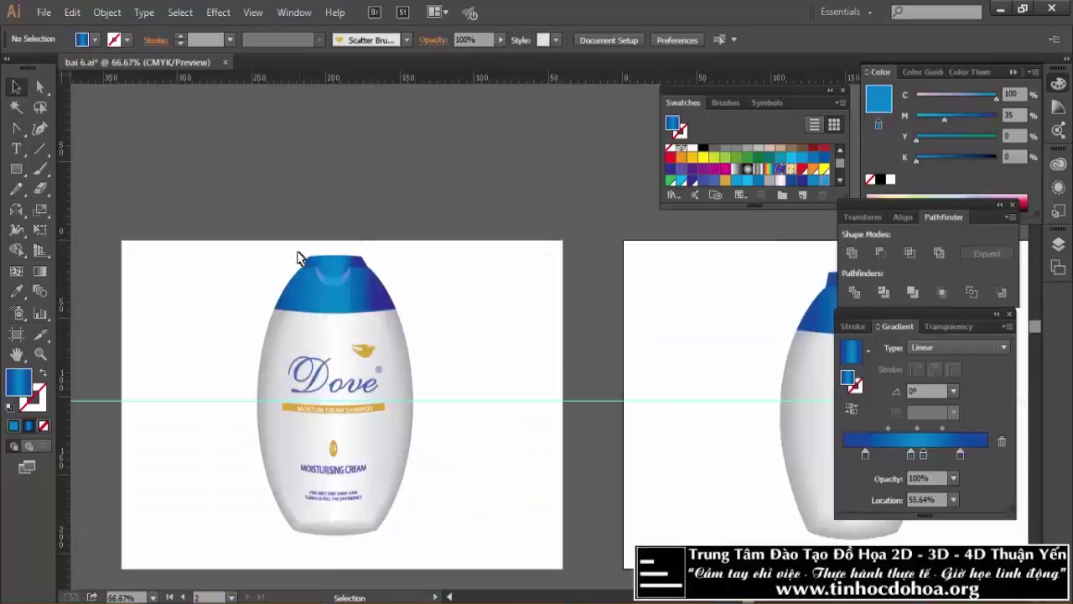
scroll(261, 249, "down", 2)
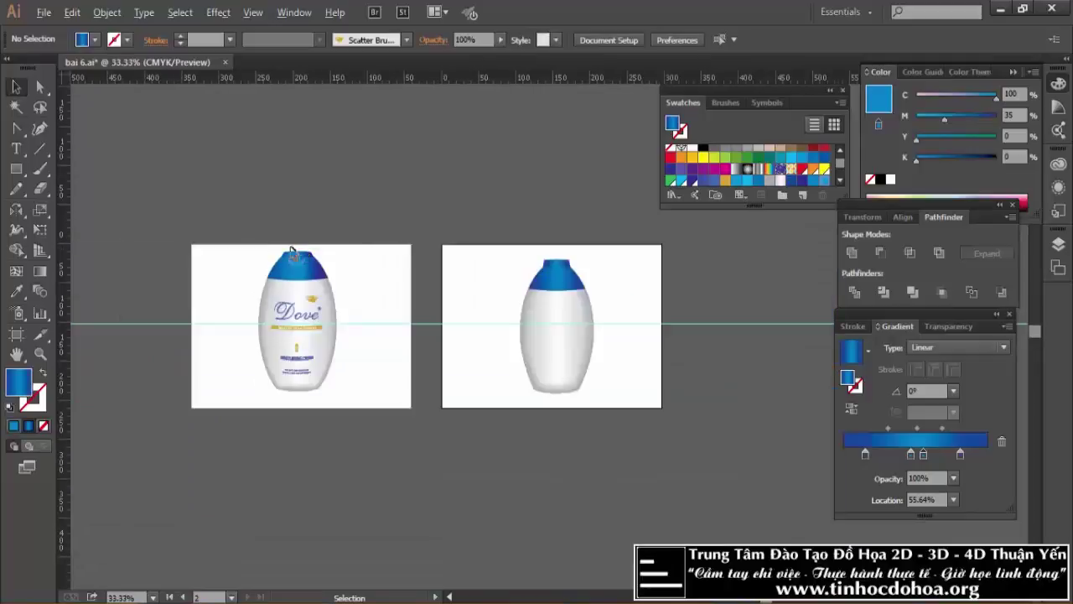
scroll(570, 265, "up", 3)
scroll(550, 286, "up", 1)
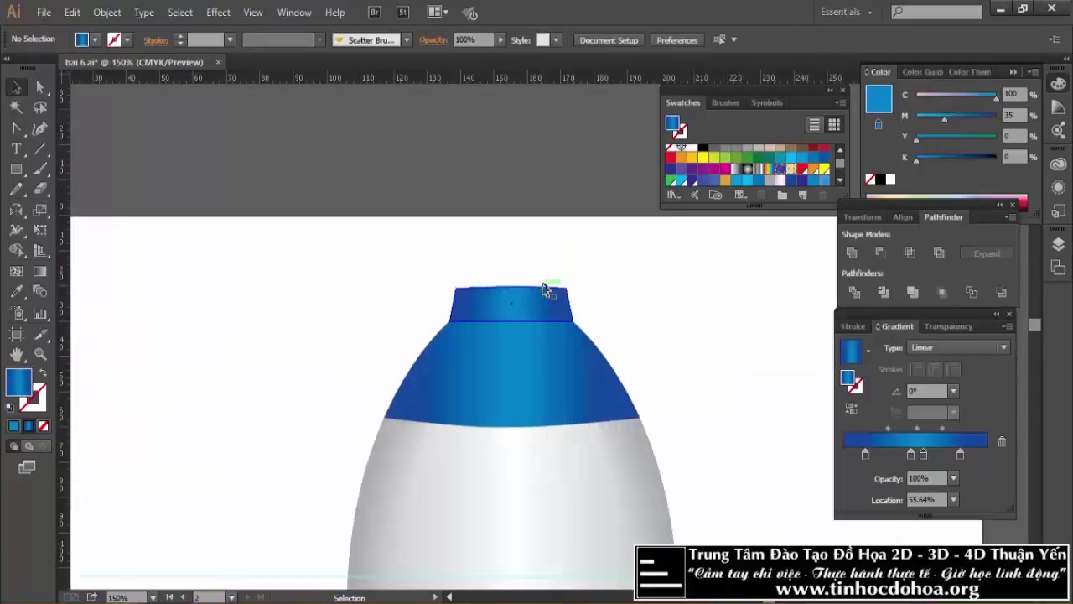
scroll(543, 287, "up", 2)
left_click(545, 310)
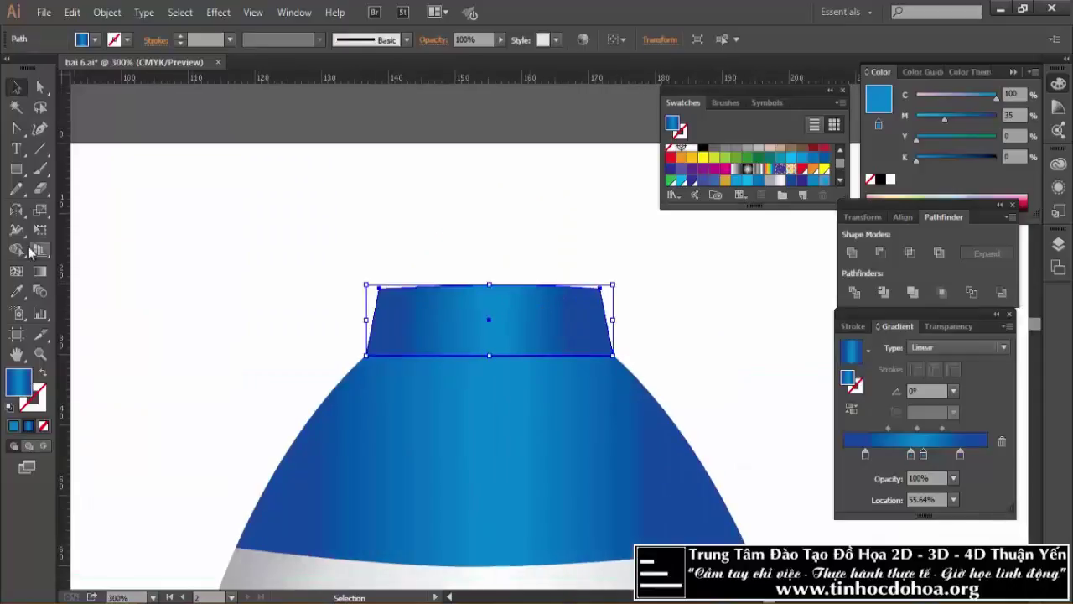
left_click(40, 229)
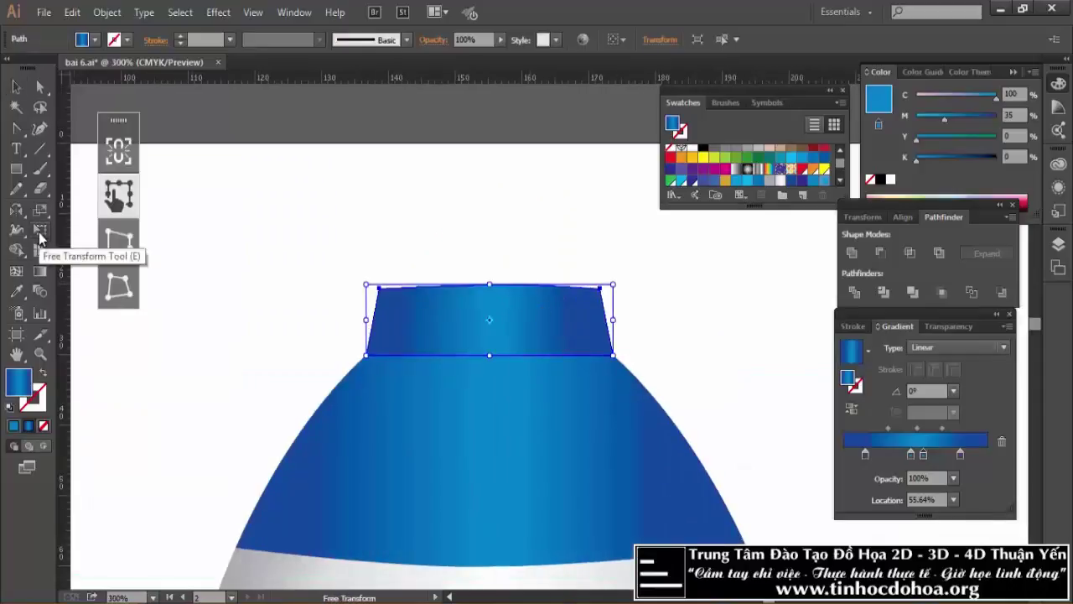
left_click(109, 244)
mouse_move(600, 290)
left_mouse_down()
mouse_move(609, 290)
mouse_move(590, 287)
left_mouse_up()
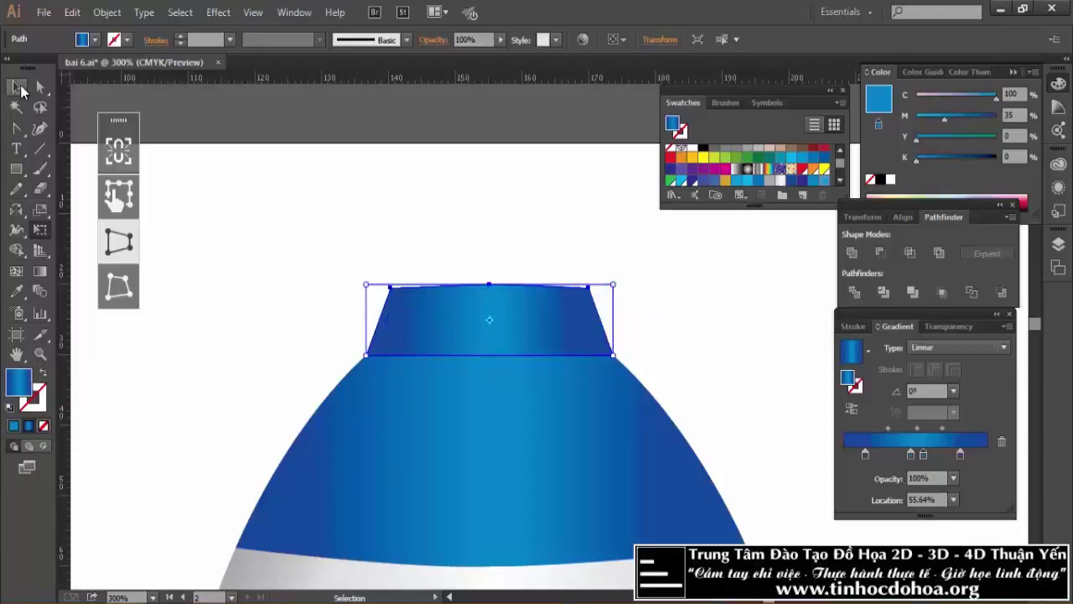
left_click(18, 86)
left_click(444, 166)
Compare the drawn cap with the Dove photo, then pick the Ellipse Tool from the shape flyout.
scroll(529, 223, "down", 2)
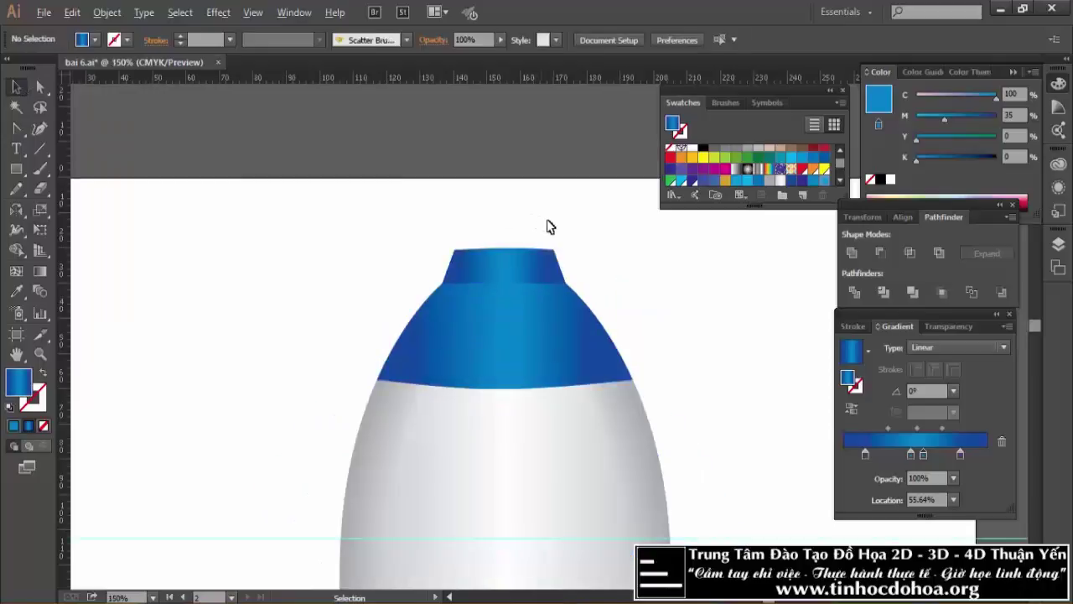
scroll(550, 227, "down", 2)
scroll(327, 262, "down", 1)
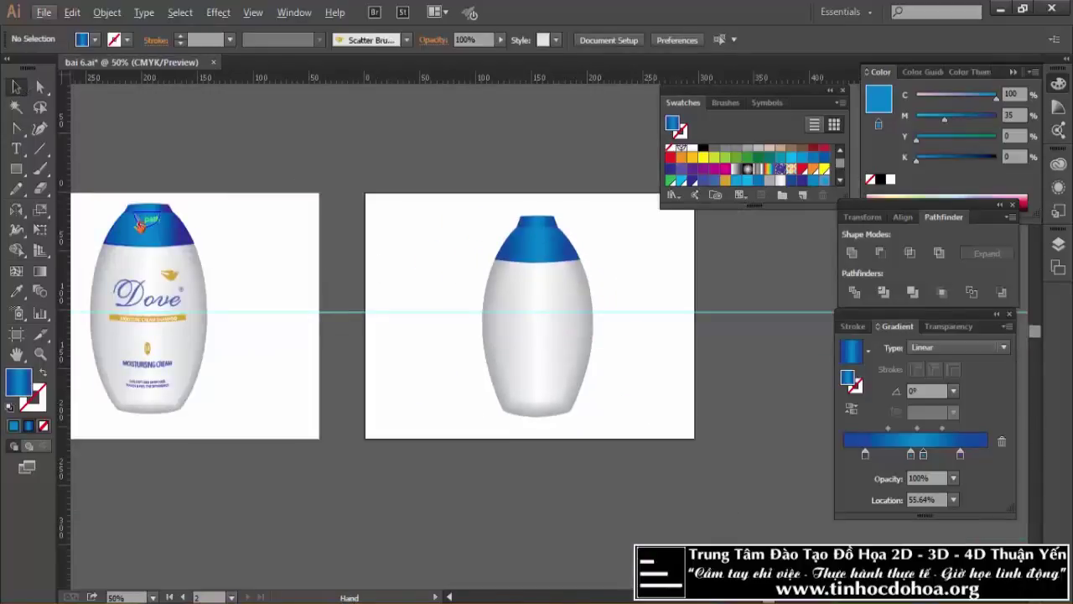
scroll(192, 226, "up", 1)
scroll(192, 226, "up", 1)
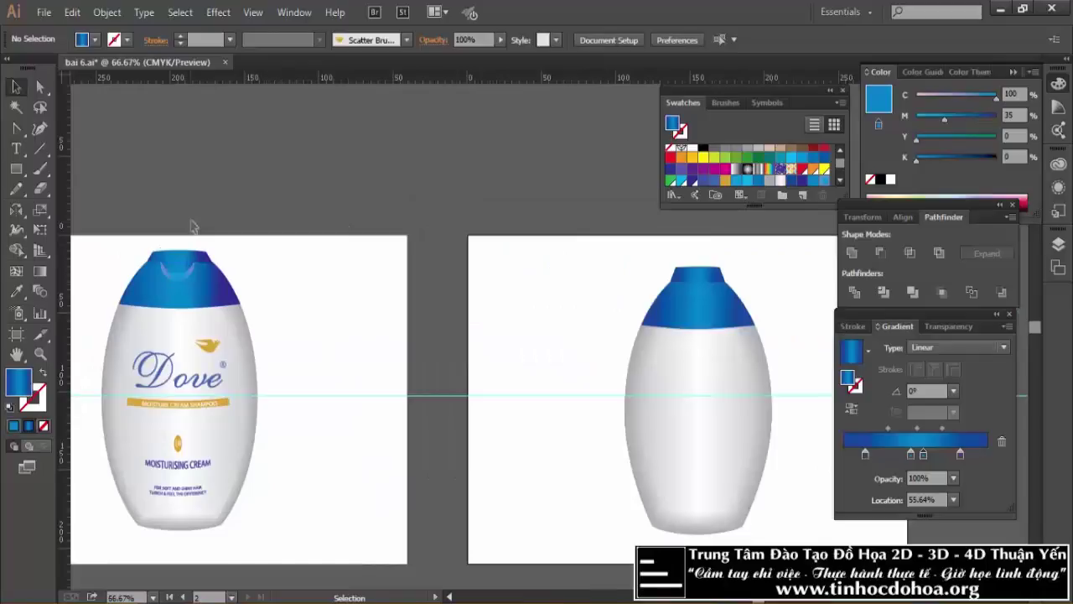
scroll(178, 268, "up", 1)
scroll(178, 269, "up", 1)
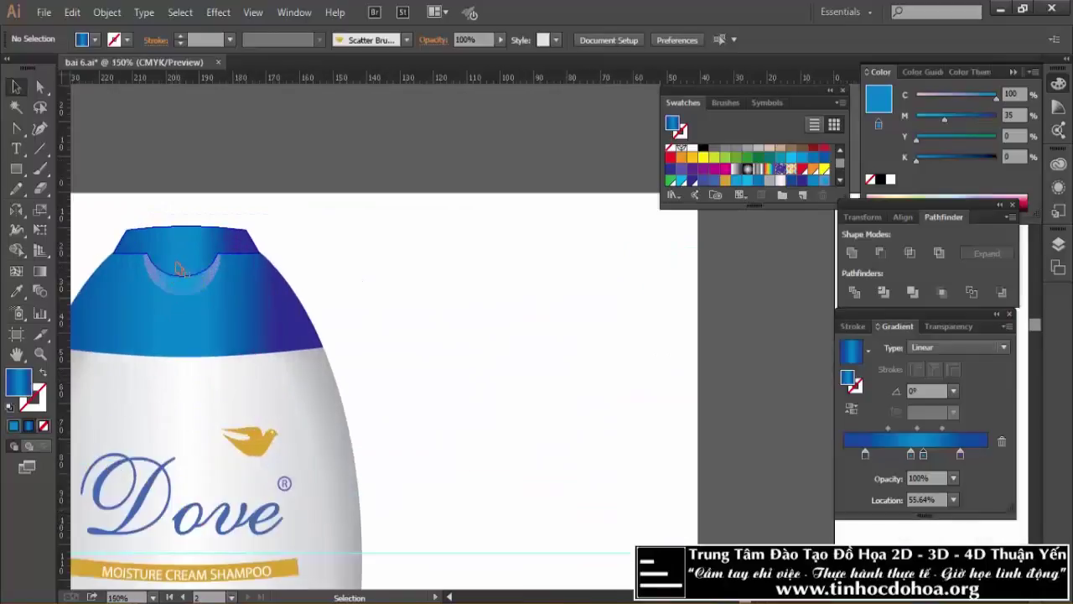
scroll(126, 243, "down", 1)
scroll(125, 243, "down", 1)
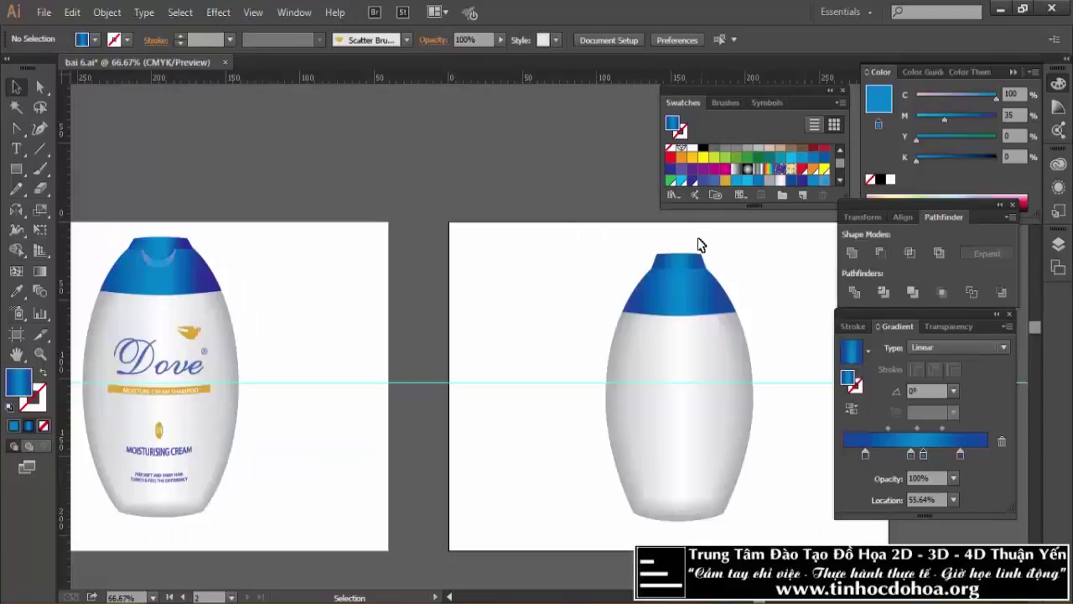
scroll(695, 260, "up", 1)
scroll(699, 264, "up", 1)
scroll(689, 277, "up", 1)
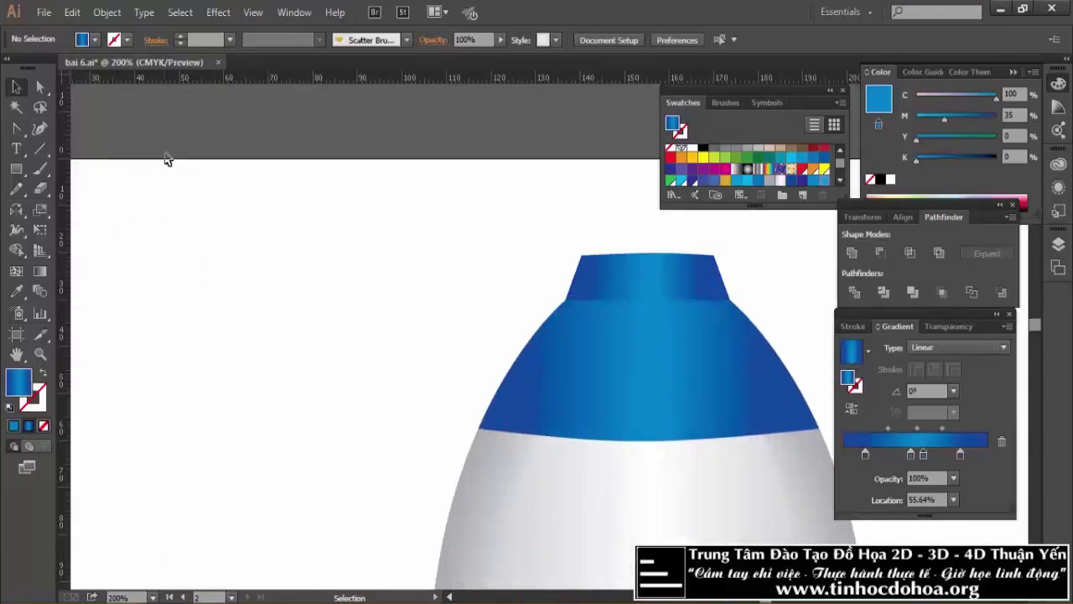
left_click(15, 169)
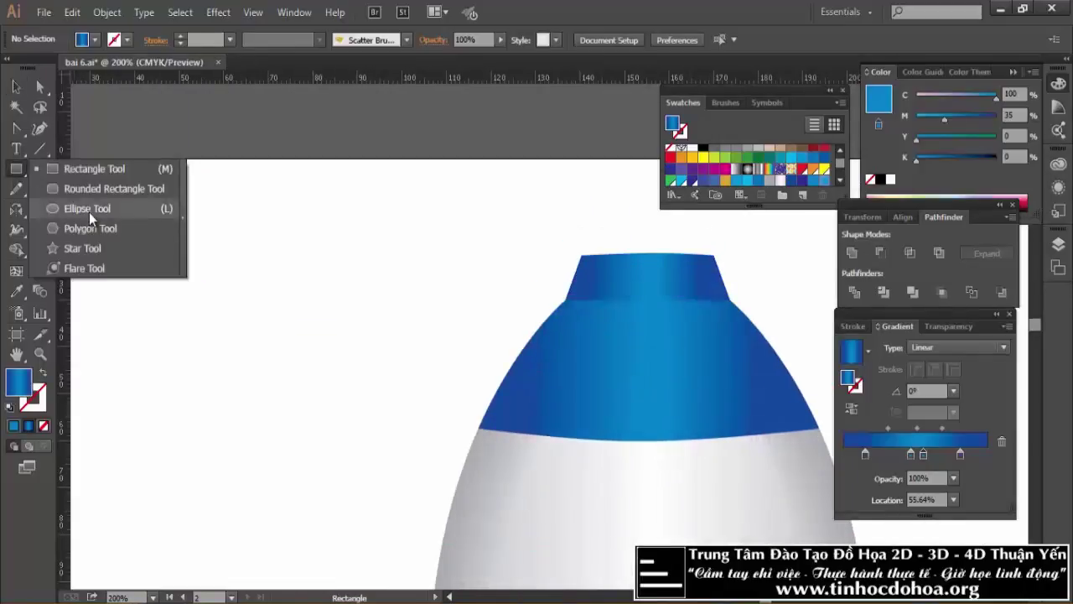
left_click(87, 208)
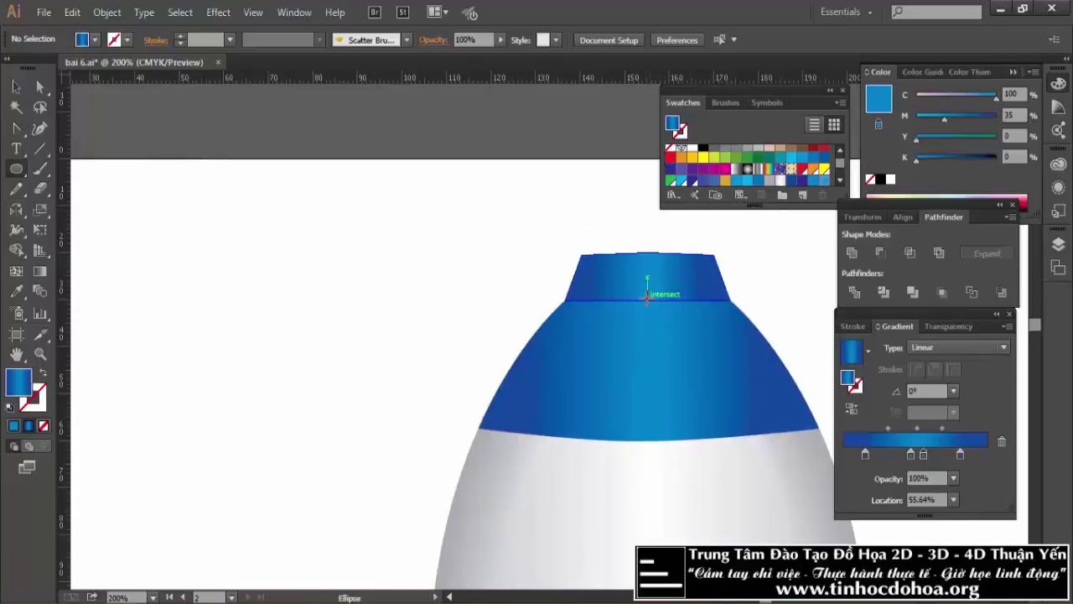
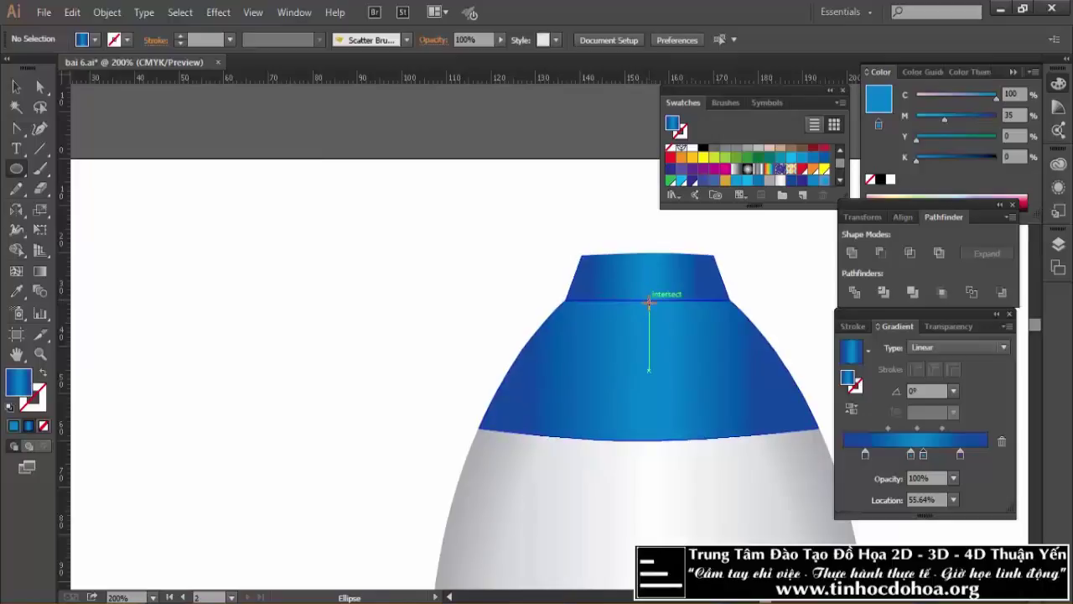
Unite a roughly 20 mm circle at the cap's lower edge with the cap's top piece.
left_click_drag(648, 300, 693, 305)
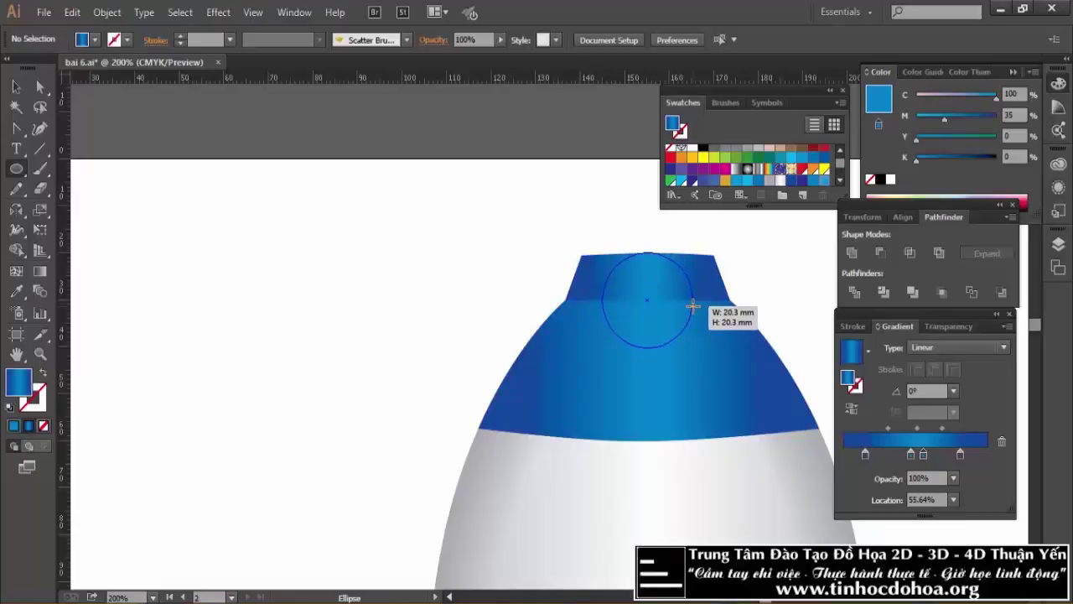
left_click_drag(692, 305, 686, 303)
left_click(16, 86)
left_click(710, 289, "shift")
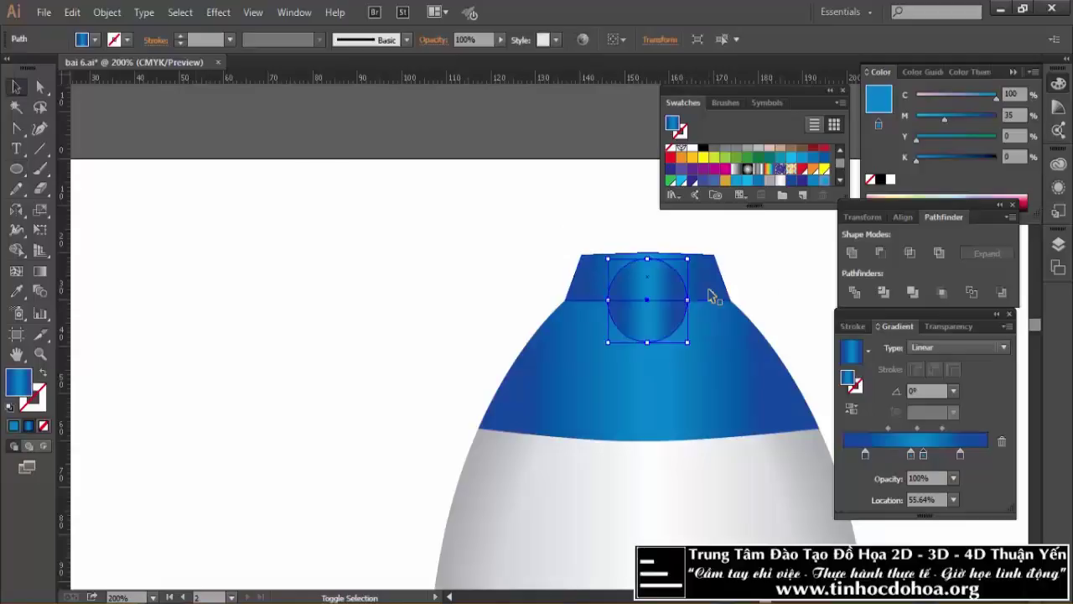
left_click(855, 251)
left_click(453, 208)
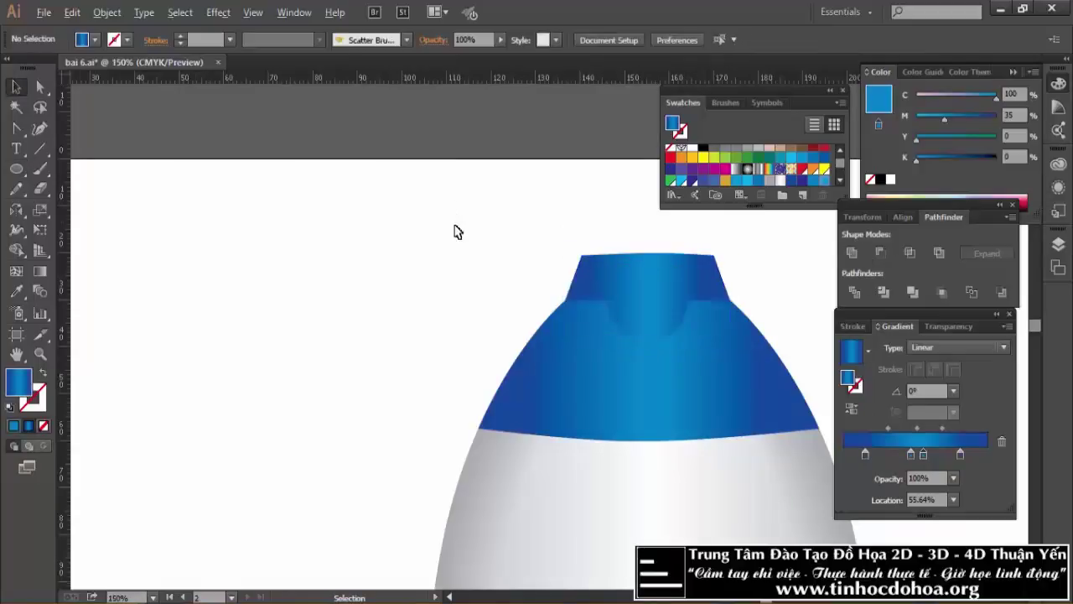
scroll(457, 232, "down", 1)
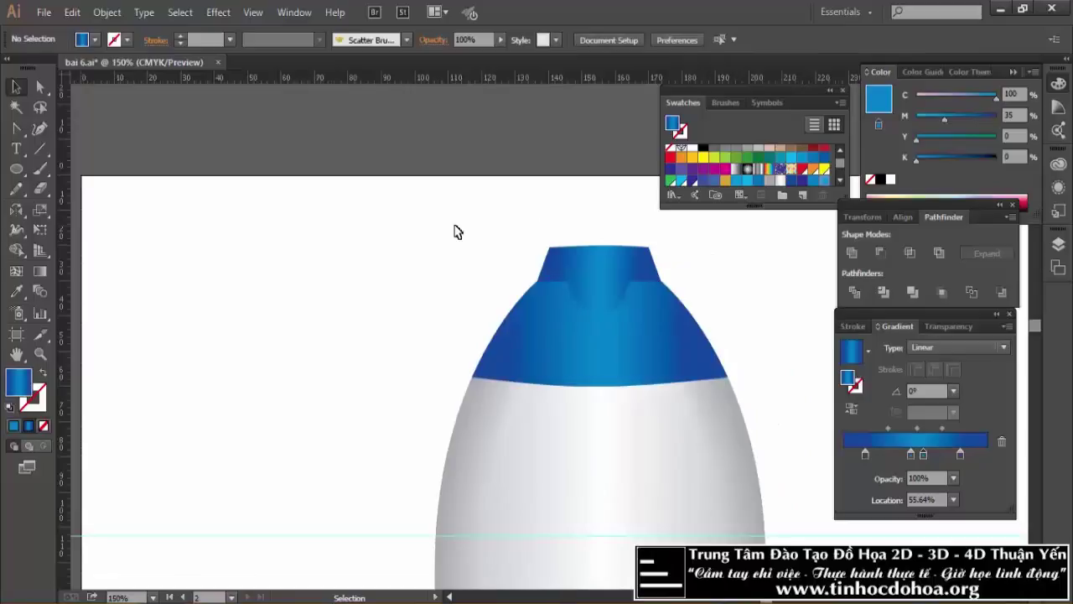
left_click_drag(283, 240, 845, 220)
left_click_drag(378, 235, 617, 243)
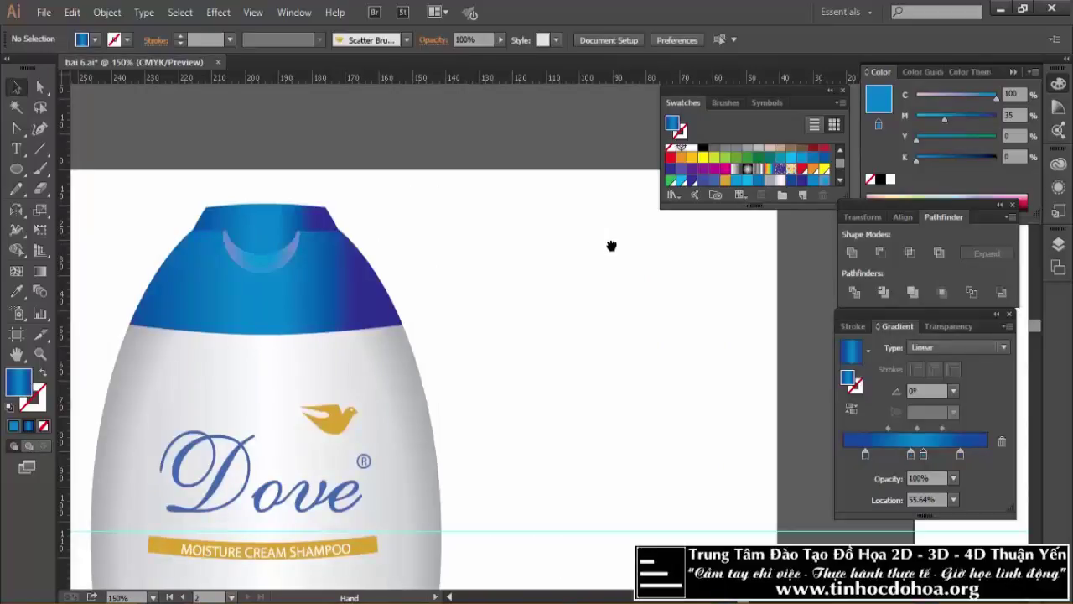
left_click_drag(612, 245, 357, 239)
left_click_drag(851, 274, 529, 274)
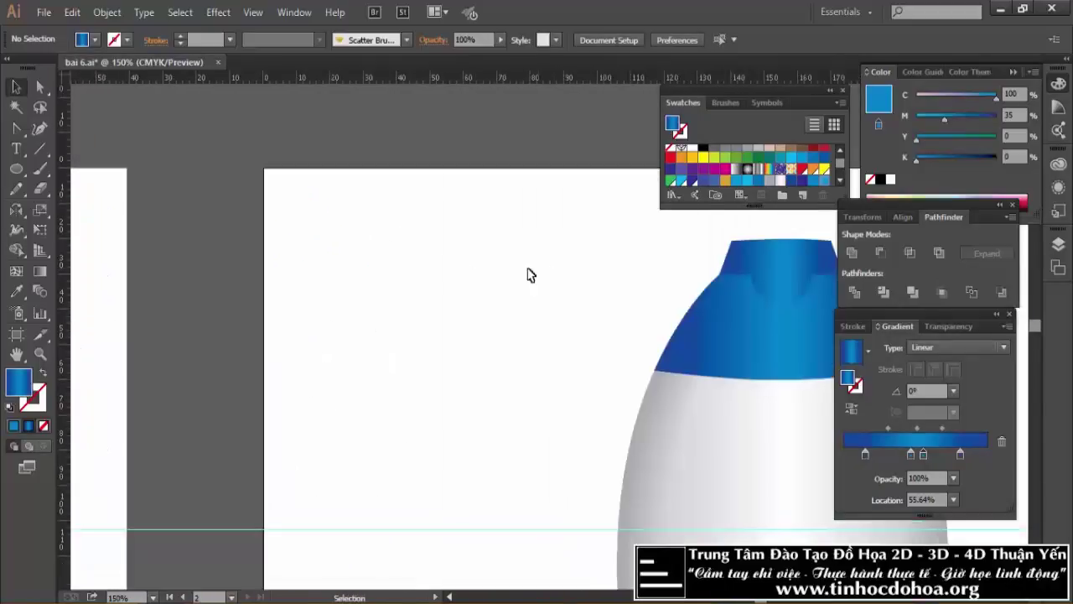
scroll(558, 271, "down", 2)
left_click_drag(16, 169, 88, 217)
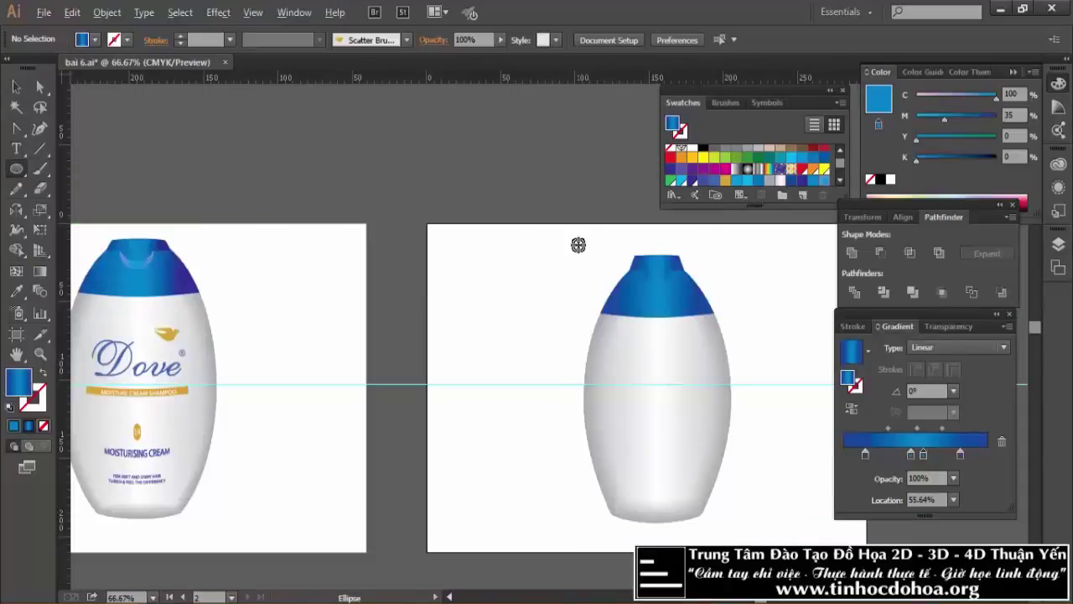
scroll(668, 266, "up", 1)
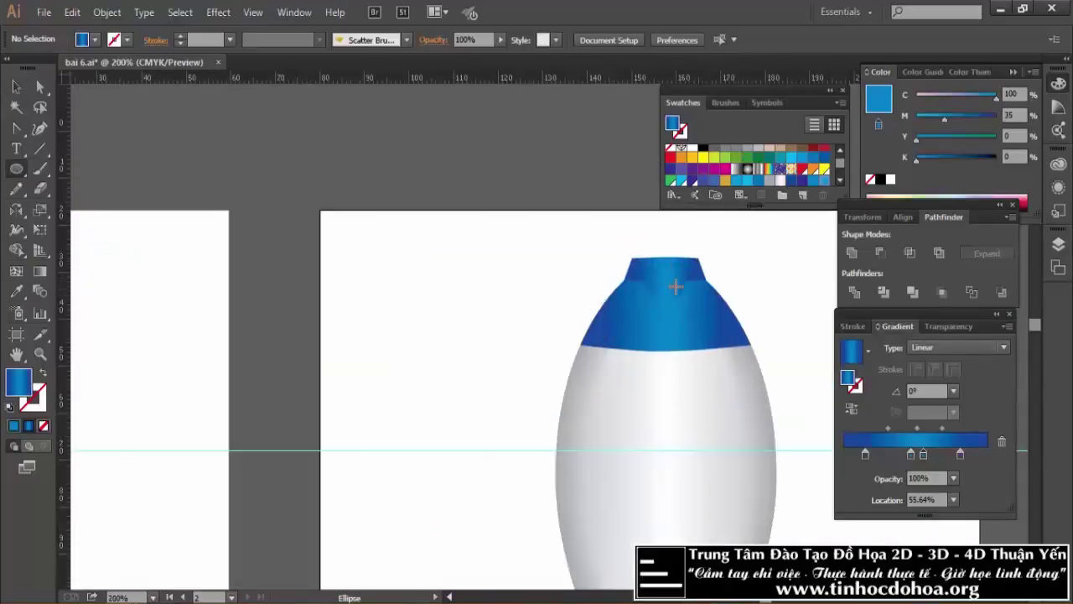
scroll(675, 287, "up", 3)
Draw a circle on the cap's lower edge and stretch it into a taller ellipse.
key("ctrl+z")
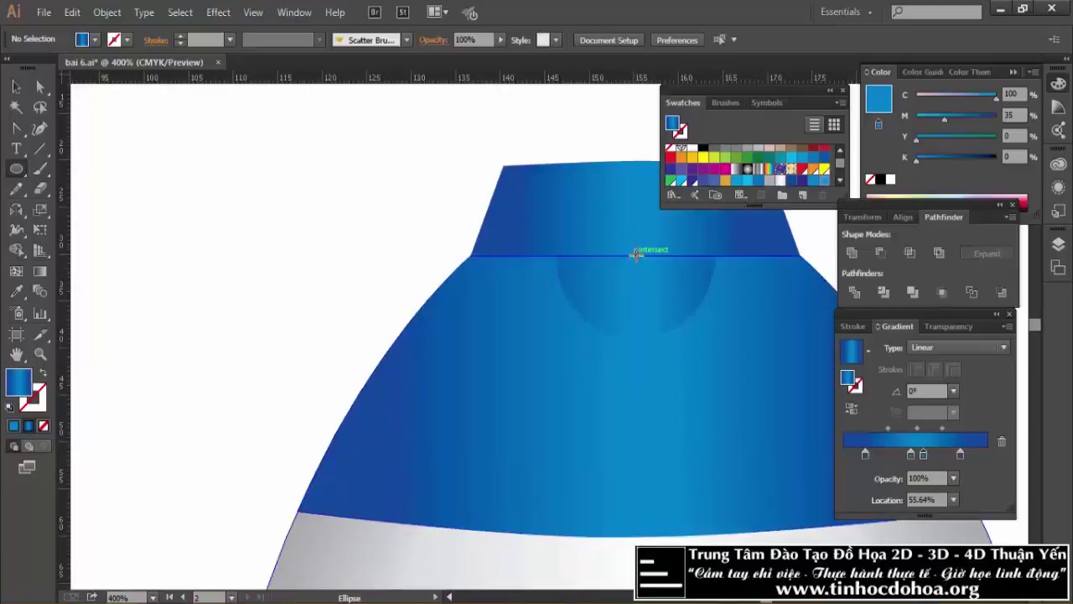
left_click_drag(637, 254, 754, 279)
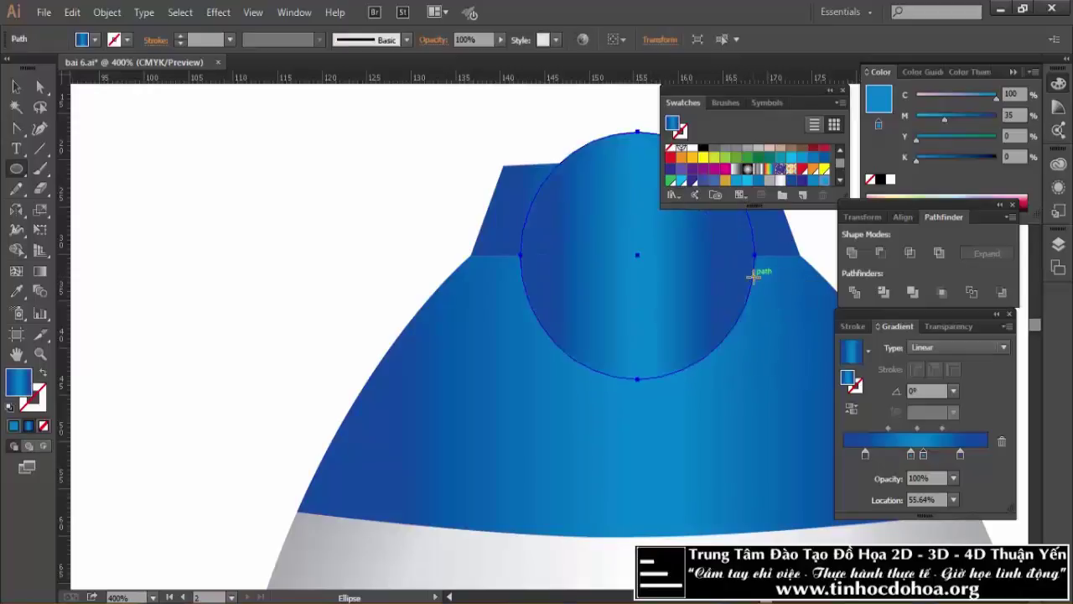
left_click(23, 87)
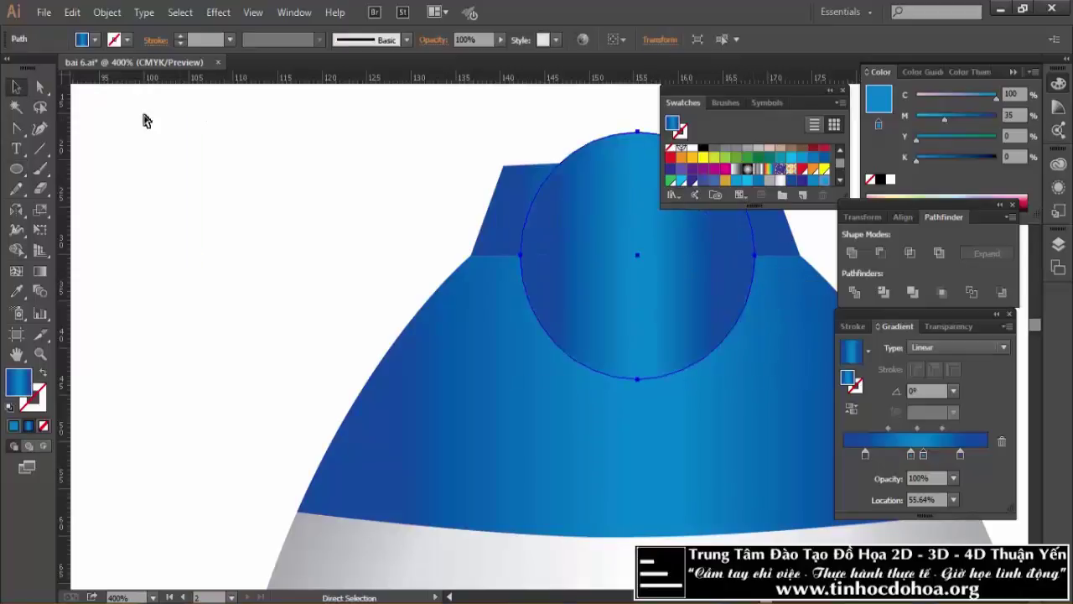
key("ctrl")
key("ctrl+minus")
key("ctrl+minus")
key("ctrl+minus")
key("ctrl+minus")
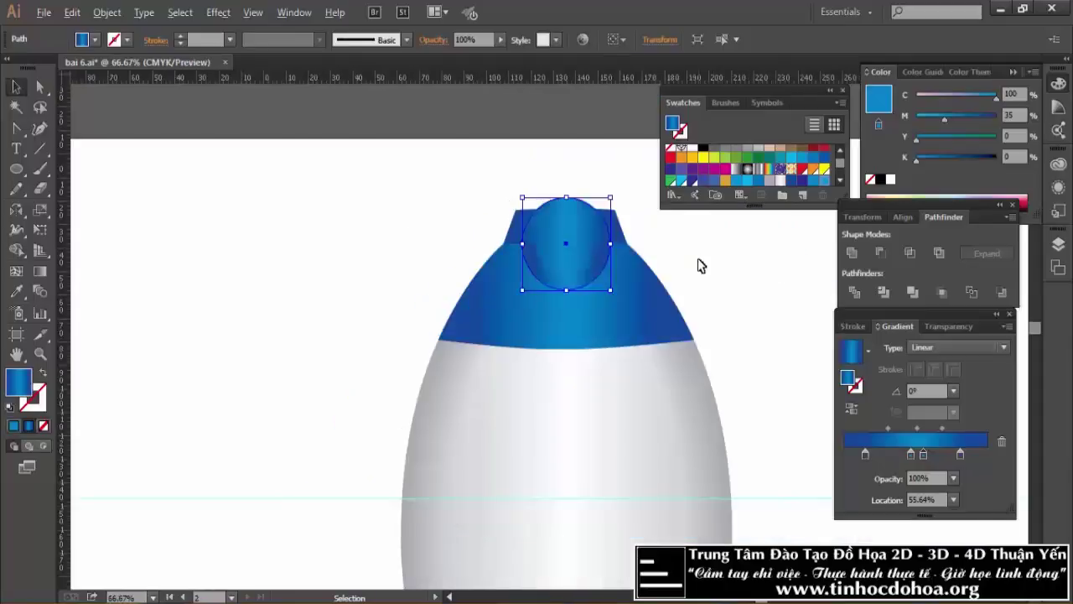
key("ctrl+minus")
mouse_move(287, 256)
left_mouse_down()
mouse_move(385, 256)
mouse_move(315, 256)
left_mouse_up()
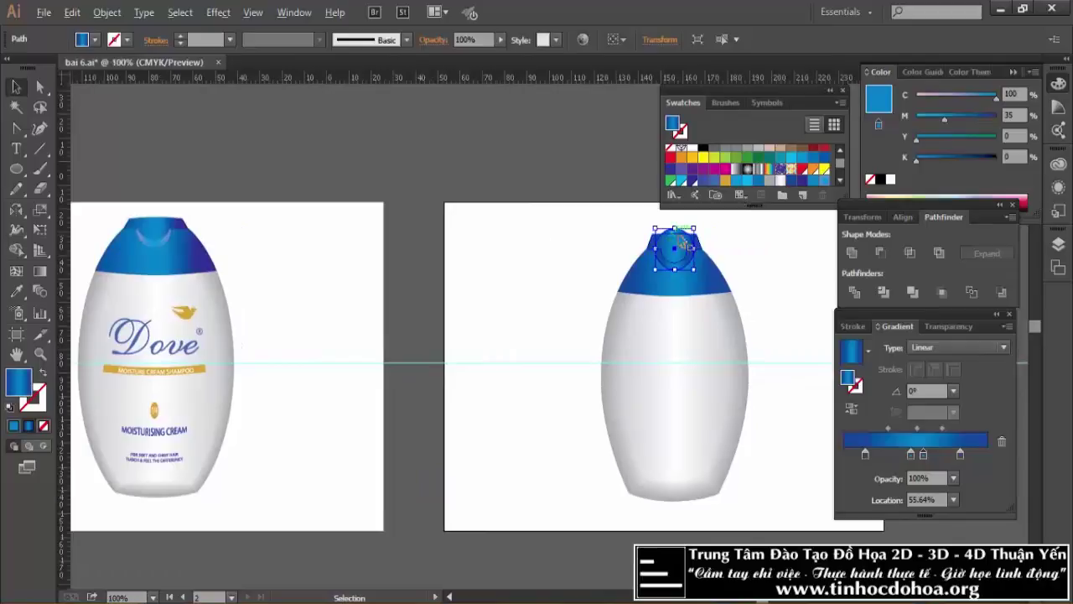
key("ctrl+plus")
key("ctrl+plus")
key("ctrl+plus")
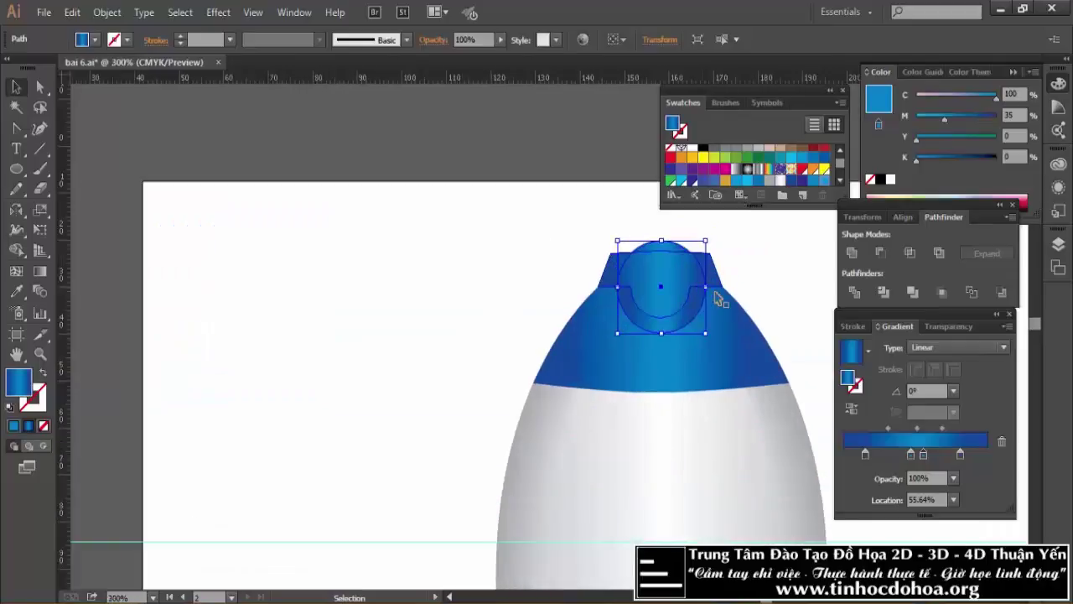
key("ctrl+plus")
left_click_drag(709, 316, 693, 326)
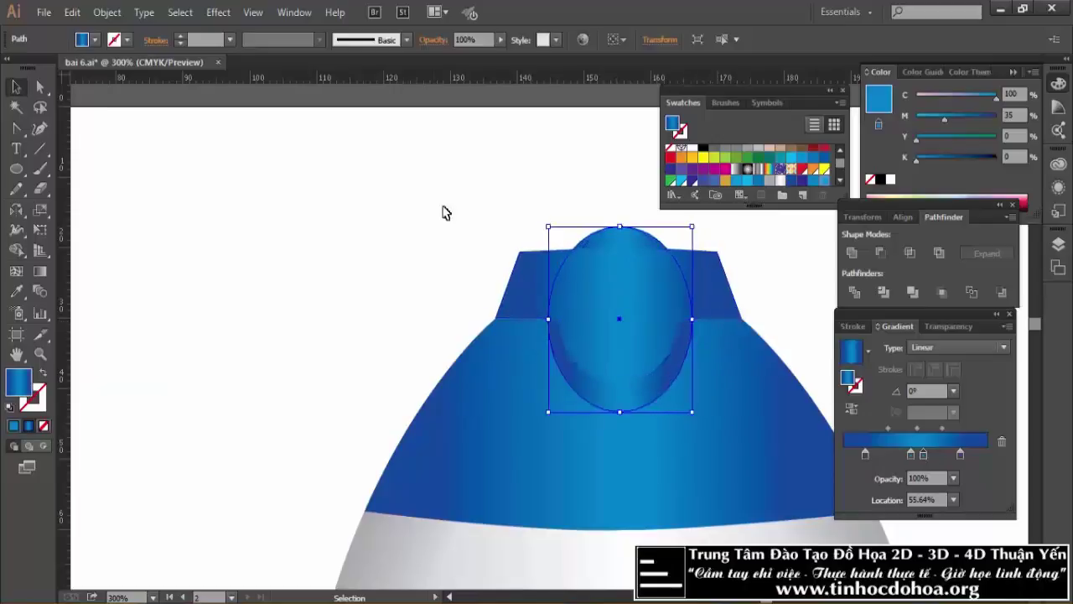
left_click(595, 216)
left_click(616, 231)
Trim the ellipse's top half with a rectangle and Minus Front, leaving a half-ellipse dip.
left_click(16, 168)
left_click_drag(533, 194, 726, 319)
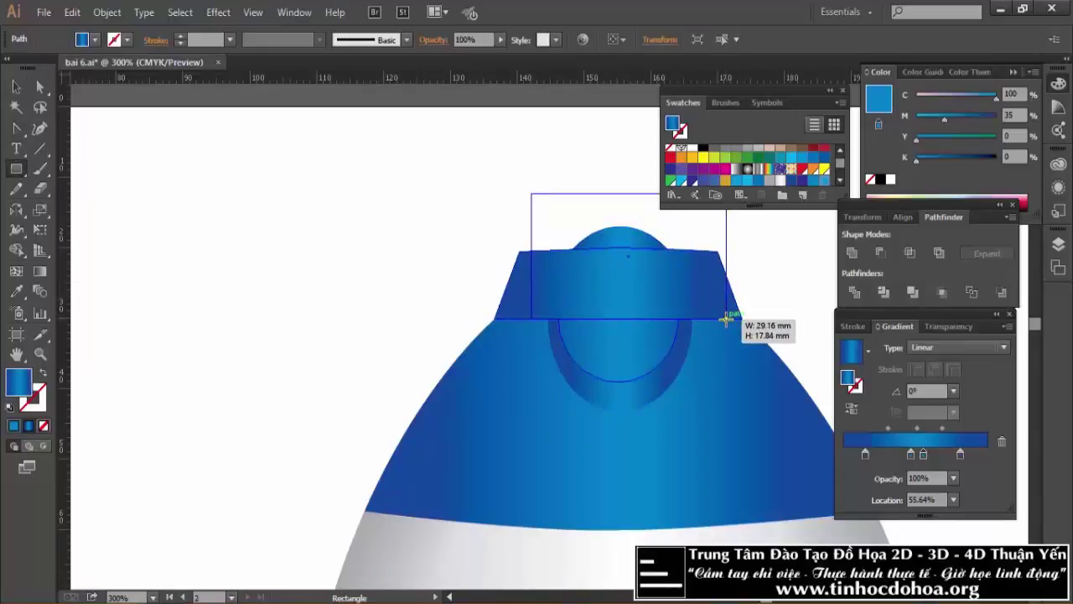
left_click_drag(726, 318, 726, 319)
left_click(16, 86)
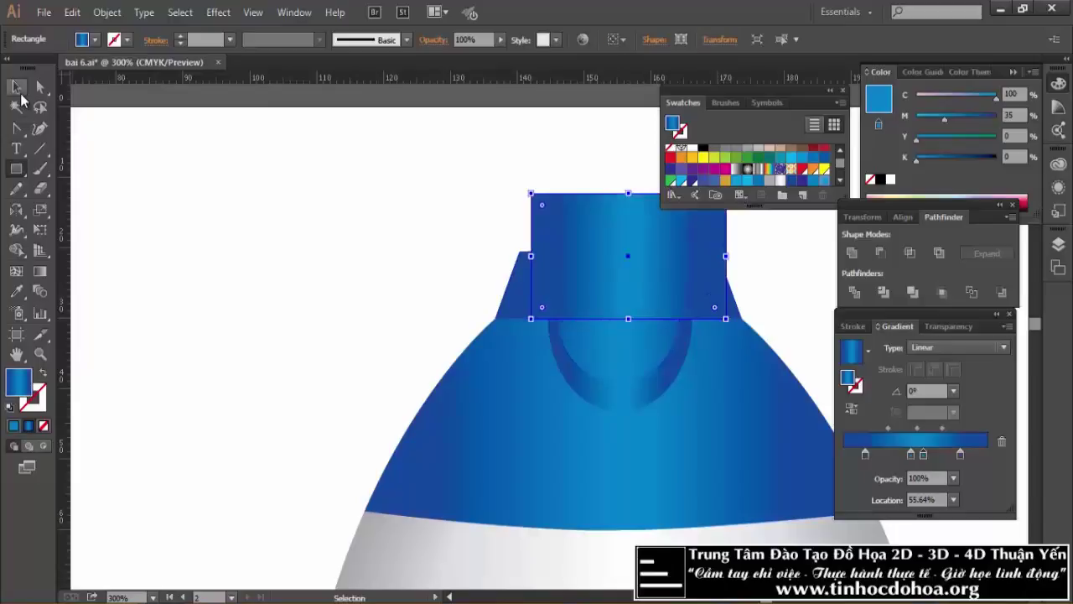
left_click(661, 396, "shift")
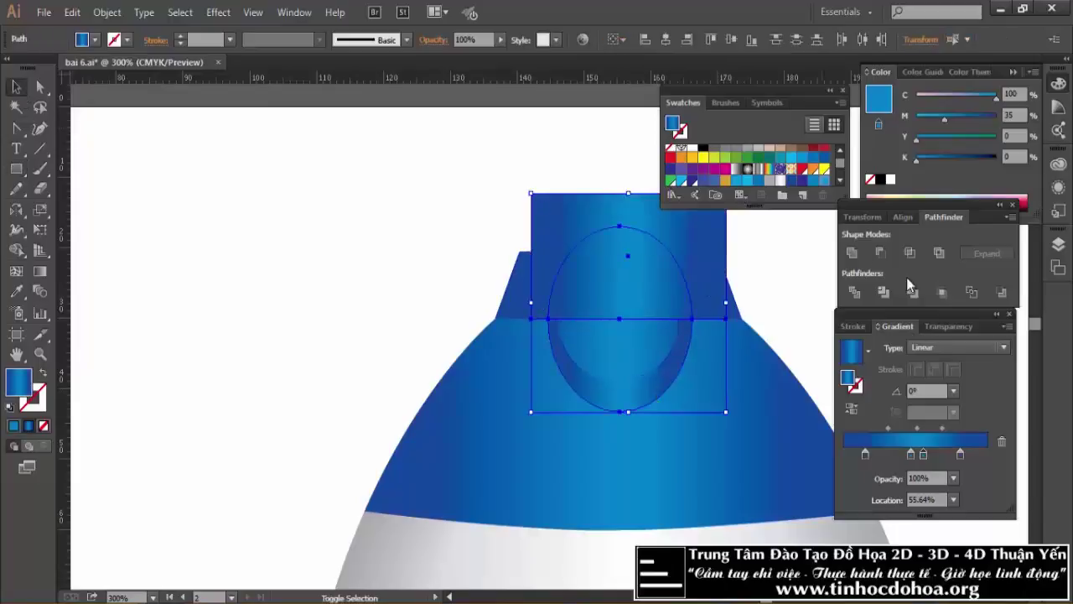
left_click(880, 251)
left_click_drag(647, 364, 425, 364)
key("ctrl+z")
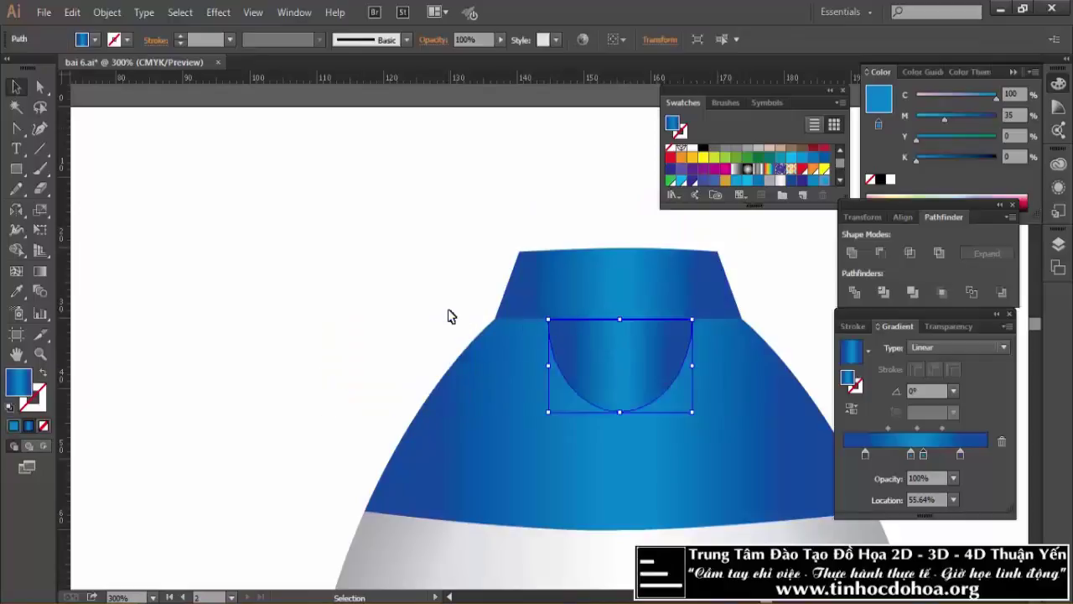
key("ctrl+z")
key("ctrl+z")
key("ctrl+z")
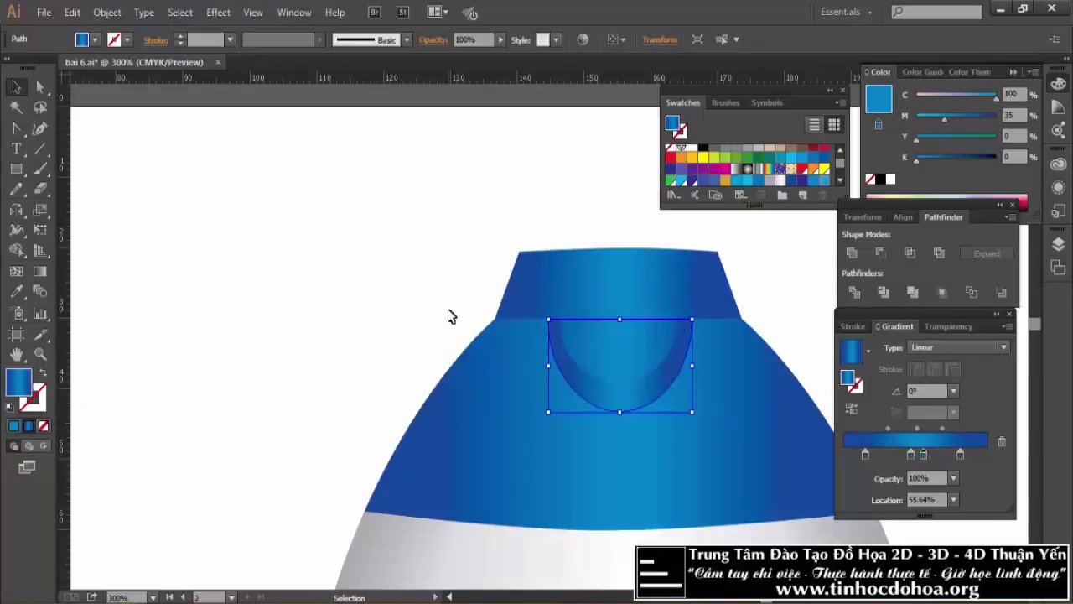
left_click(352, 245)
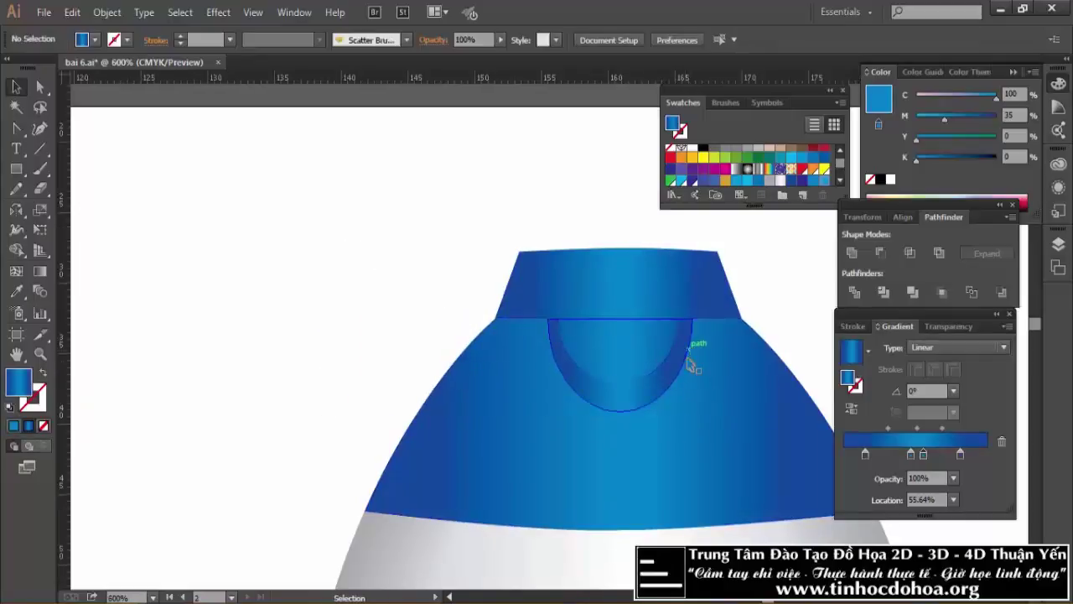
Align the half-ellipse with the cap's top piece.
scroll(690, 360, "up", 2)
left_click(663, 390)
left_click(578, 245, "shift")
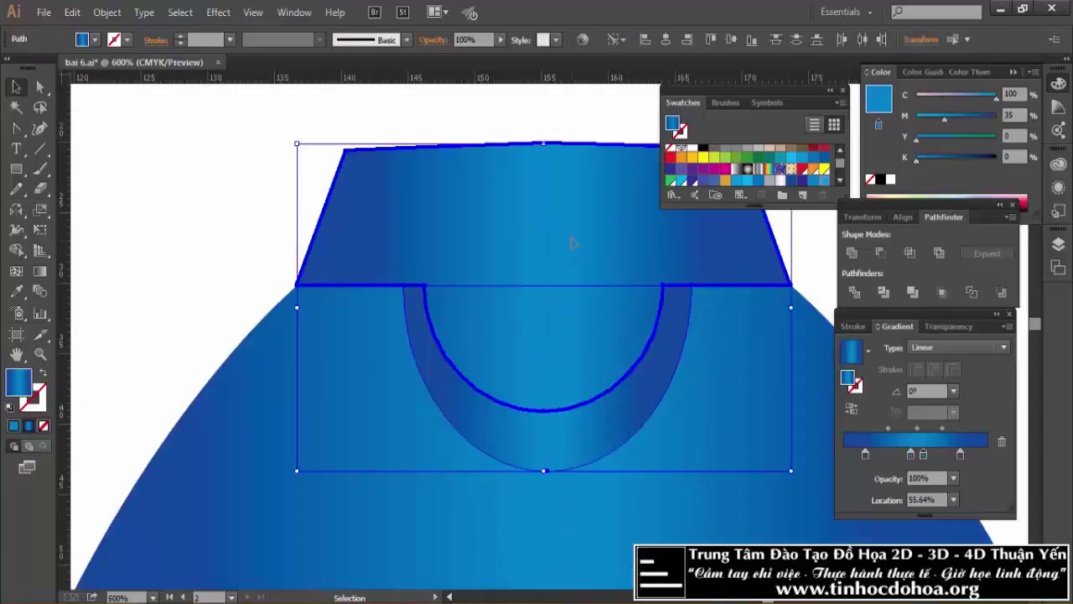
left_click(687, 39)
left_click(186, 212)
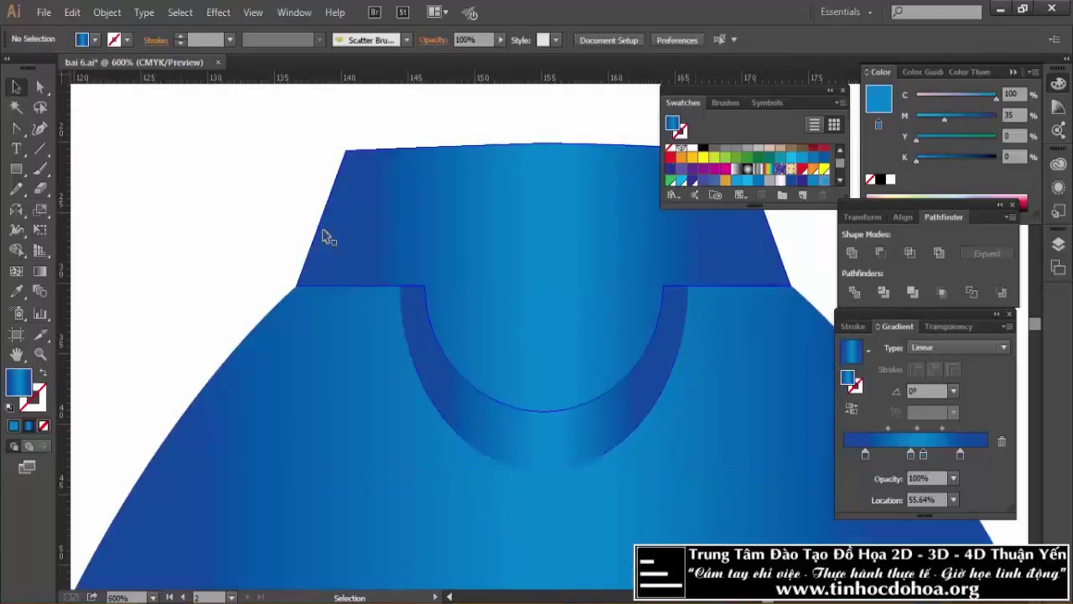
Give the cap arc a two-stop radial gradient spanning its full width.
scroll(666, 285, "down", 1)
scroll(701, 307, "down", 1)
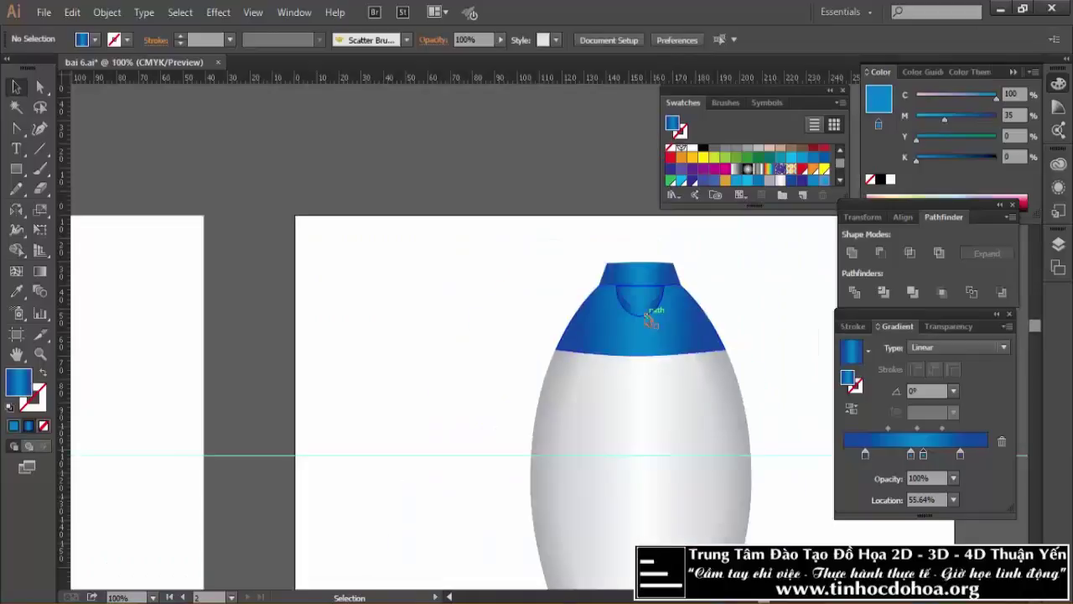
left_click(643, 313)
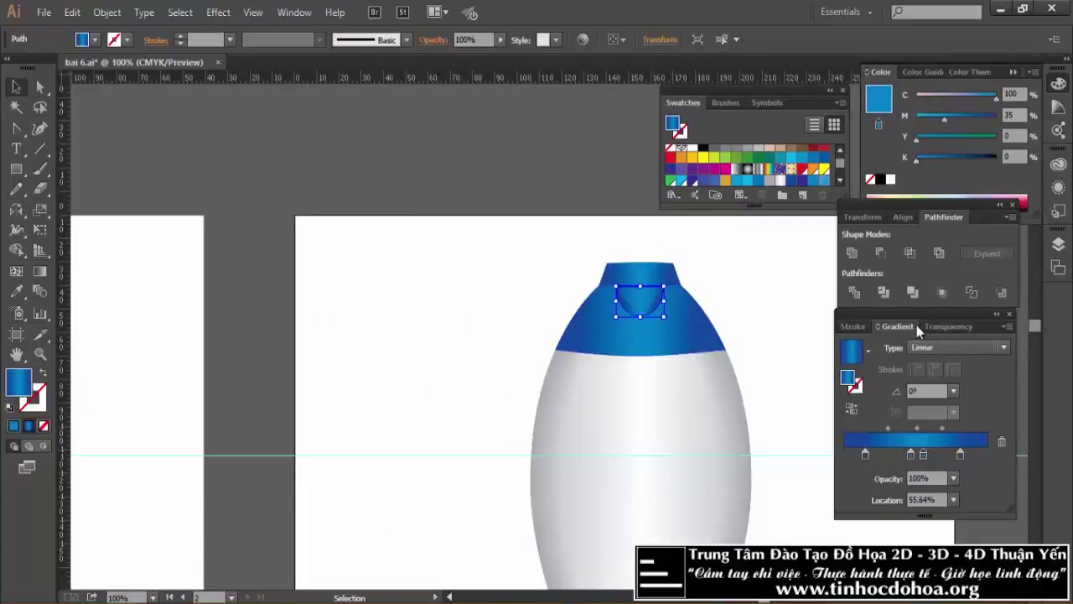
left_click(925, 347)
left_click(935, 386)
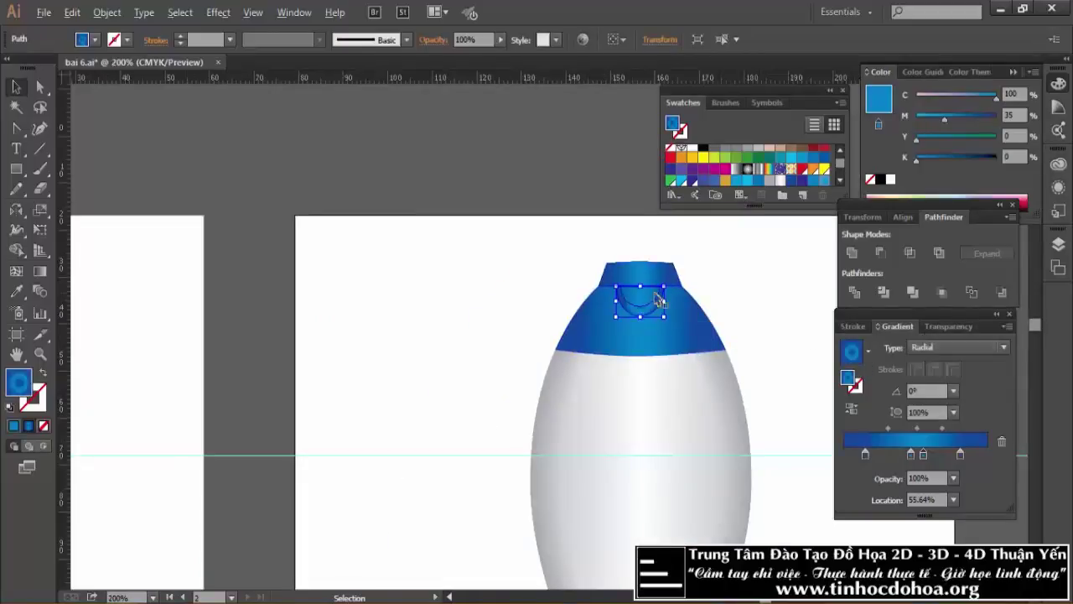
scroll(654, 309, "up", 2)
key("ctrl+=")
left_click(39, 271)
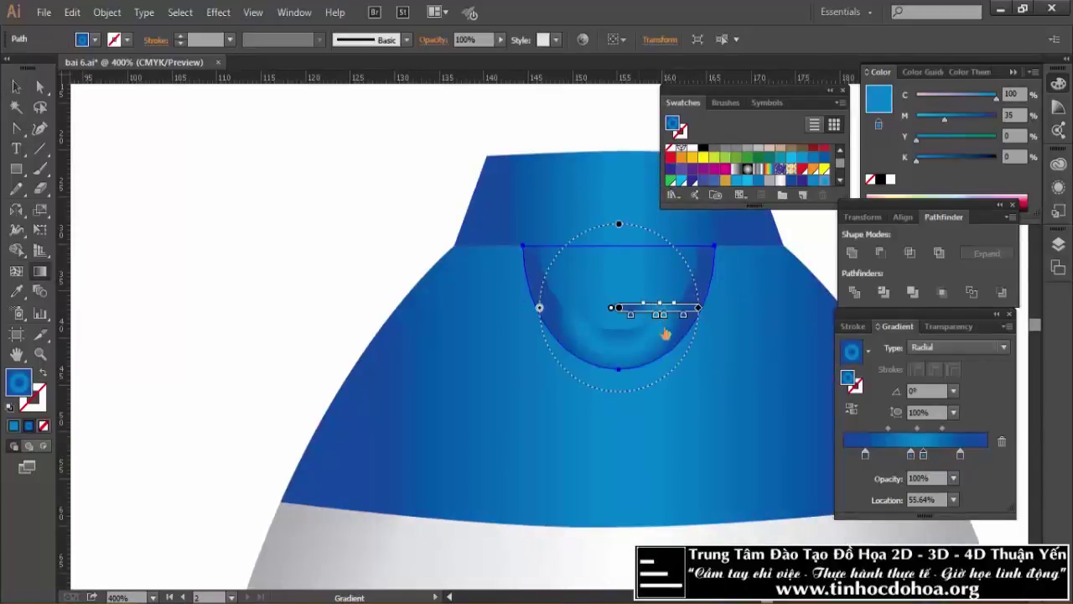
left_click_drag(663, 314, 656, 352)
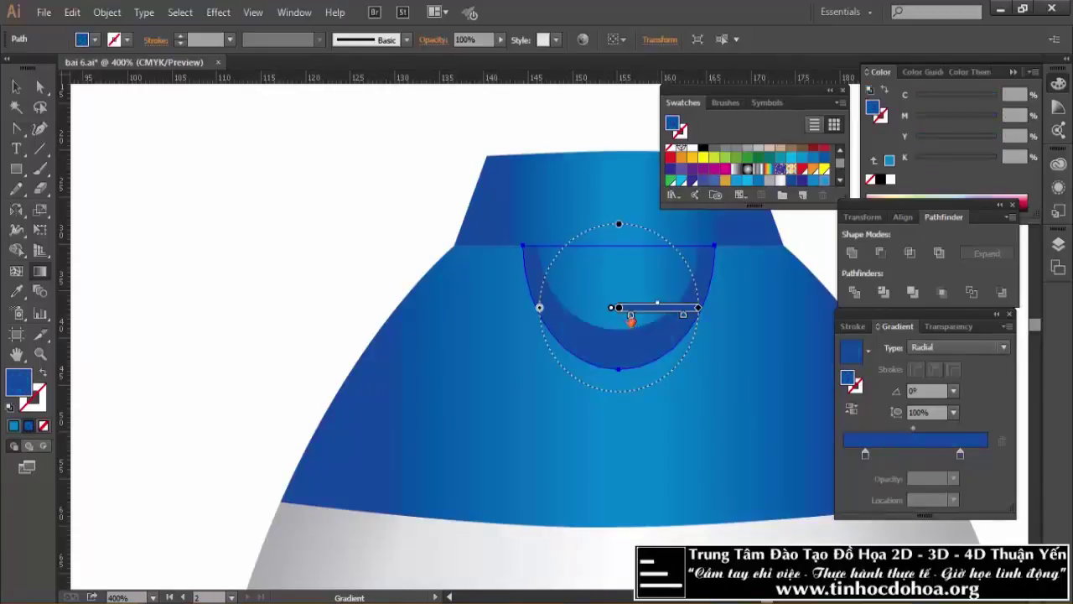
left_click_drag(630, 320, 619, 320)
left_click_drag(683, 317, 701, 322)
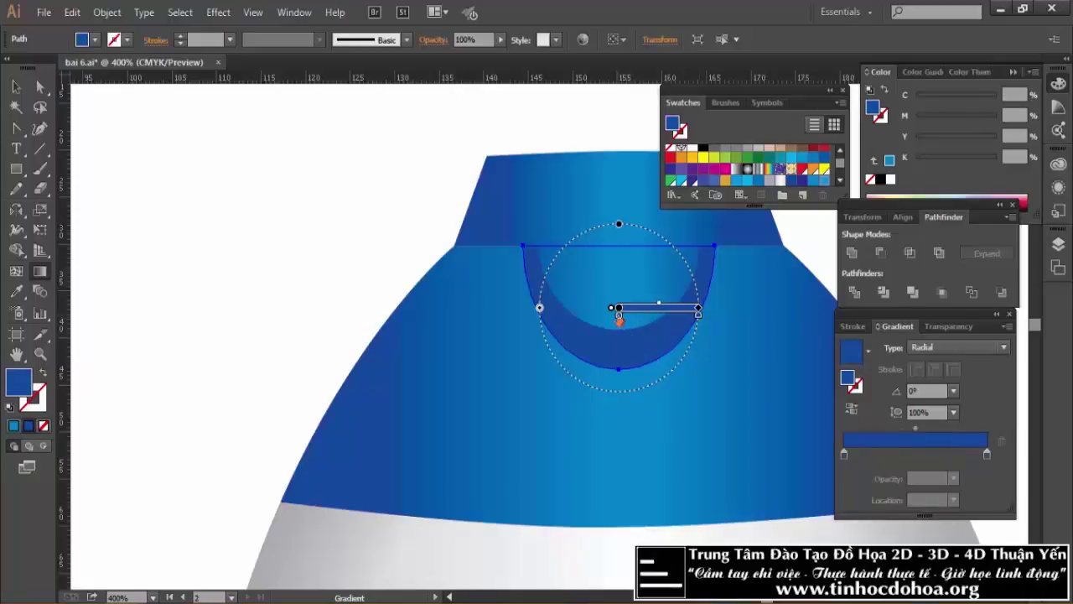
Lighten the inner gradient stop to magenta 20 in CMYK.
double_click(619, 319)
left_click(408, 361)
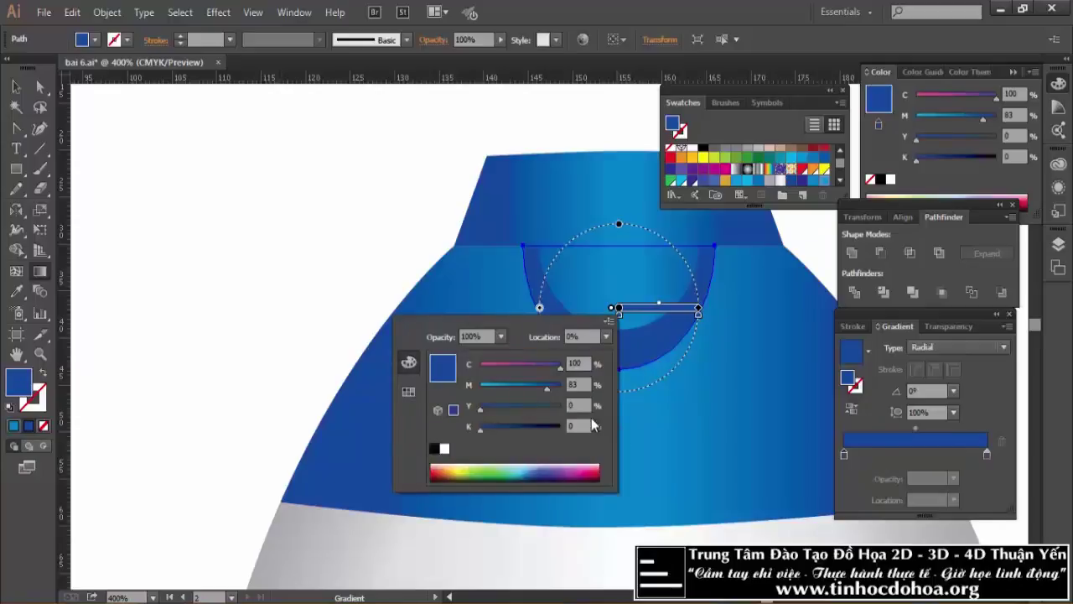
double_click(585, 363)
key("Tab")
type("20")
key("Return")
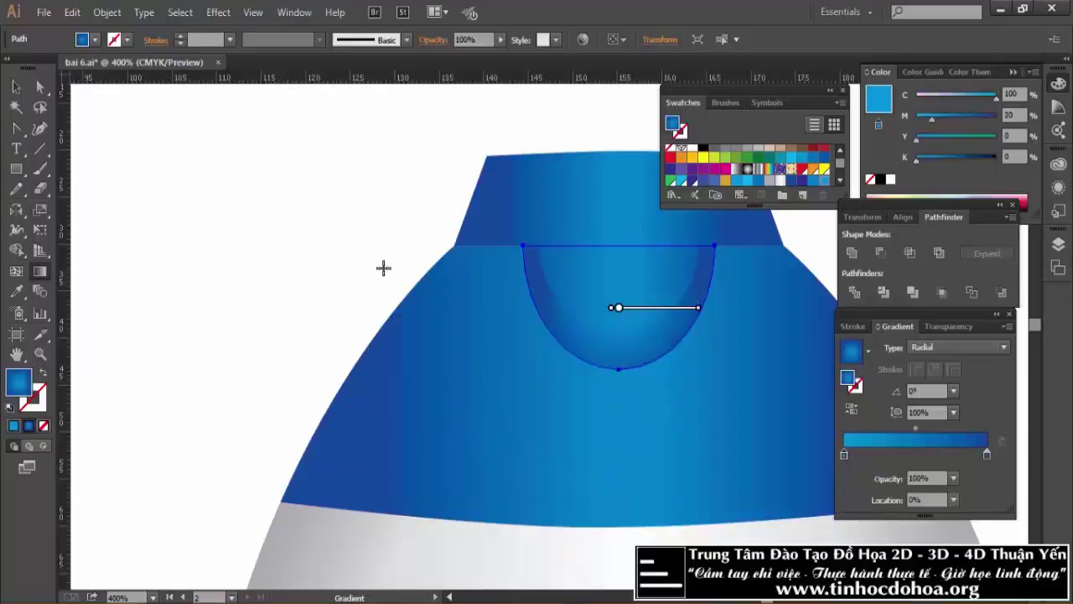
double_click(619, 317)
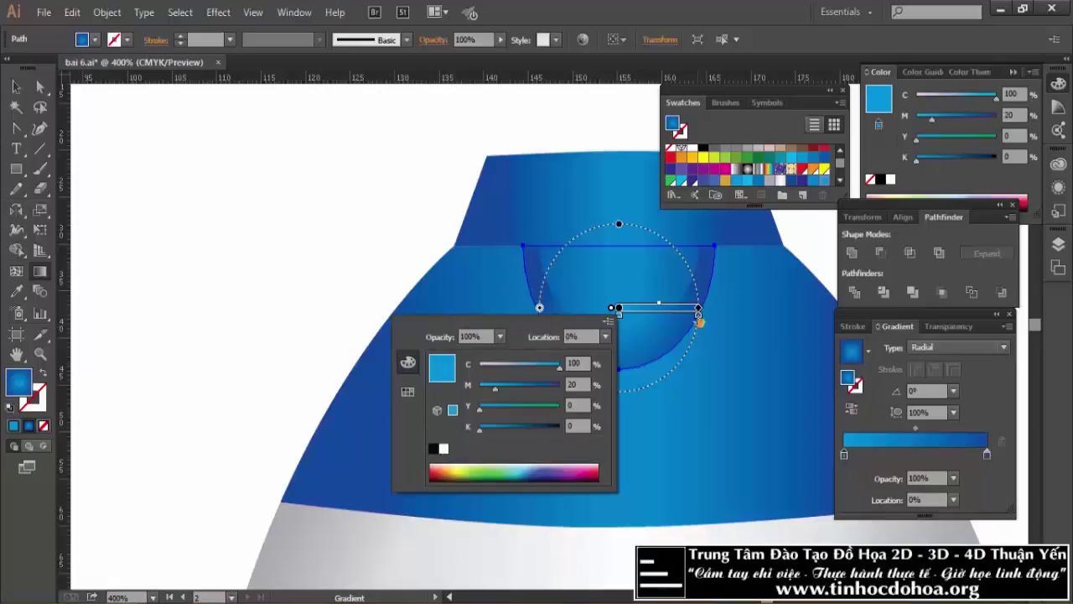
key("Return")
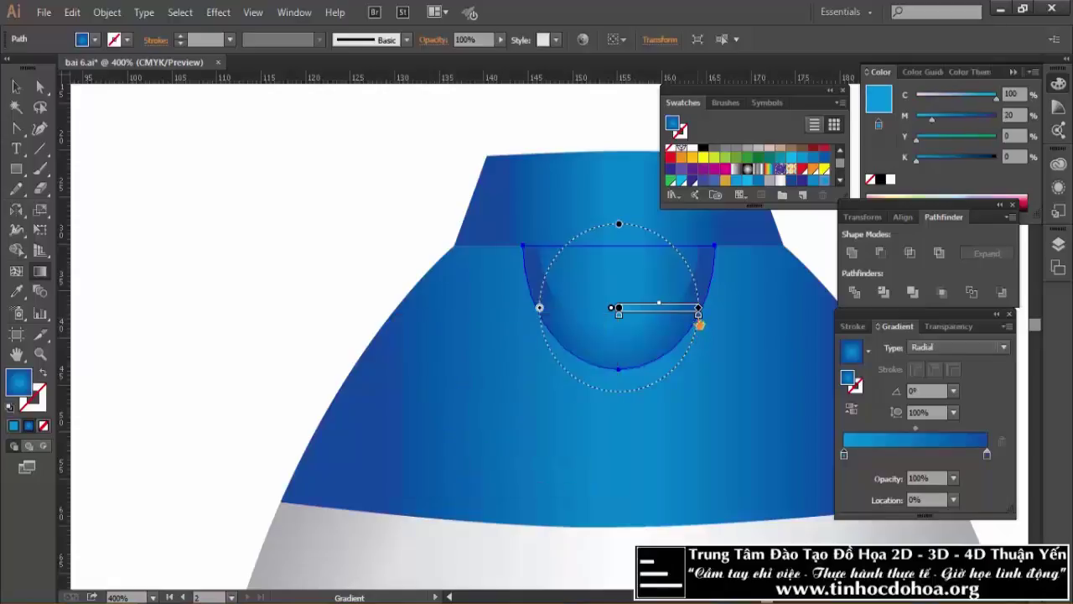
Set the outer gradient stop to C60 M40 for a pale blue rim.
double_click(699, 317)
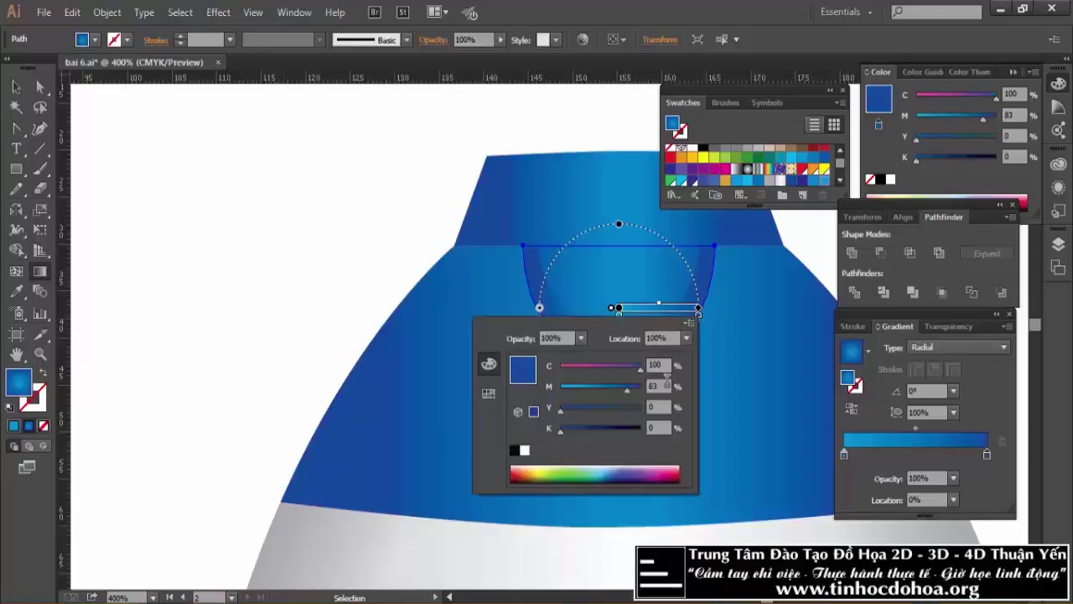
left_click(640, 365)
key("Tab")
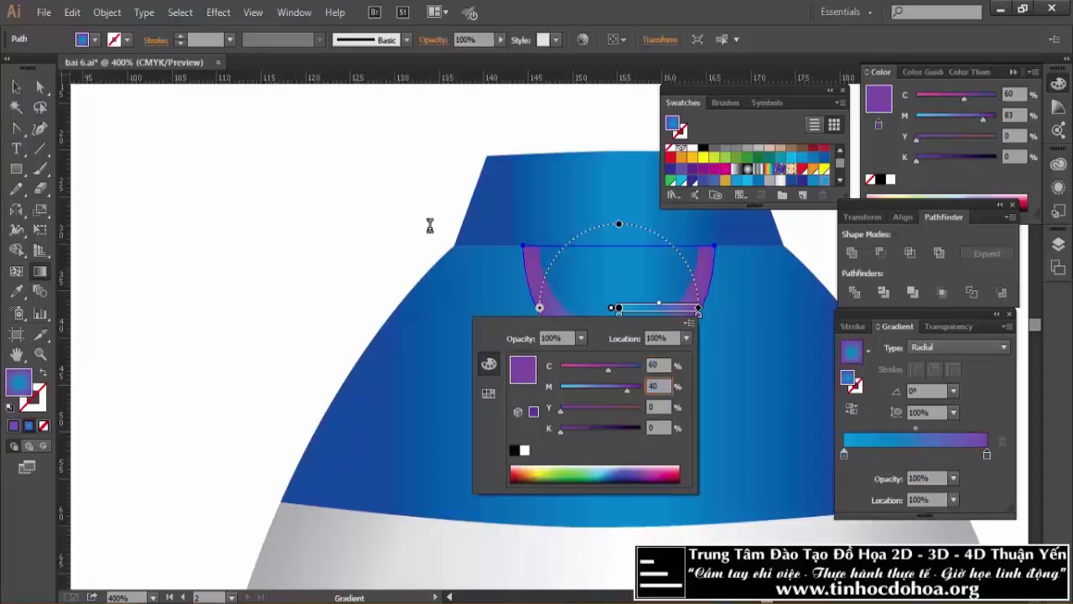
key("Return")
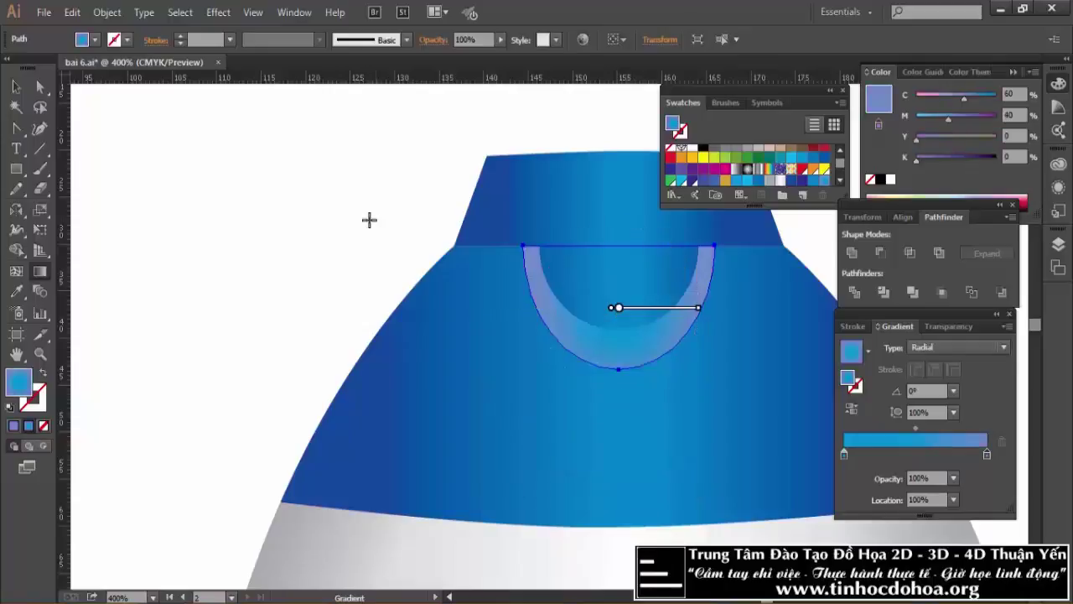
left_click(16, 86)
left_click(261, 271)
key("ctrl+minus")
key("ctrl+minus")
key("ctrl+minus")
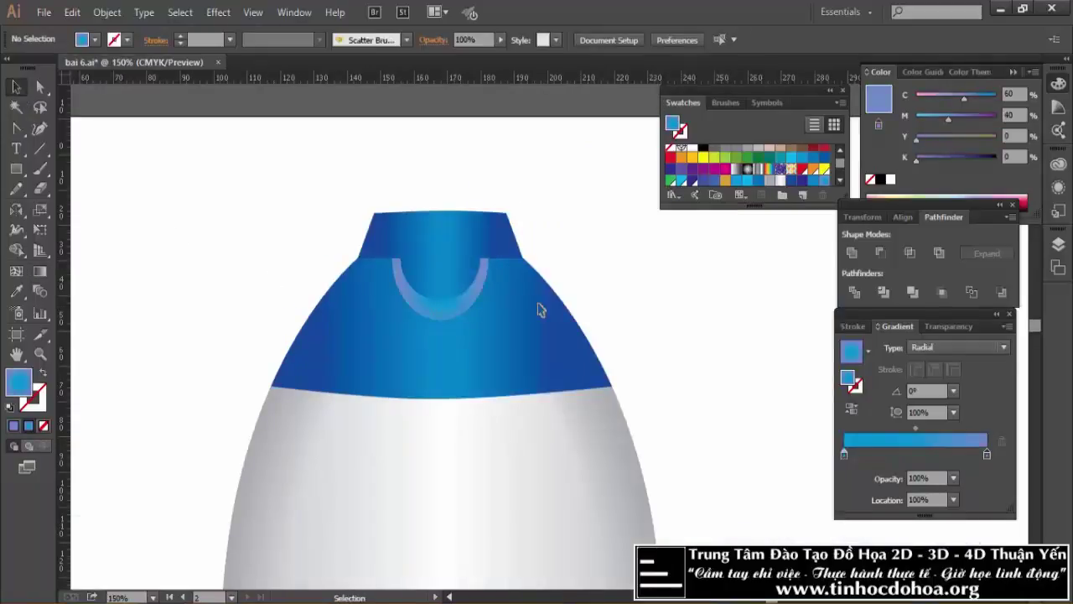
key("ctrl+minus")
Show both artboards, select the whole plain bottle and shorten it from about 171 to 152 mm.
left_click_drag(366, 261, 598, 287)
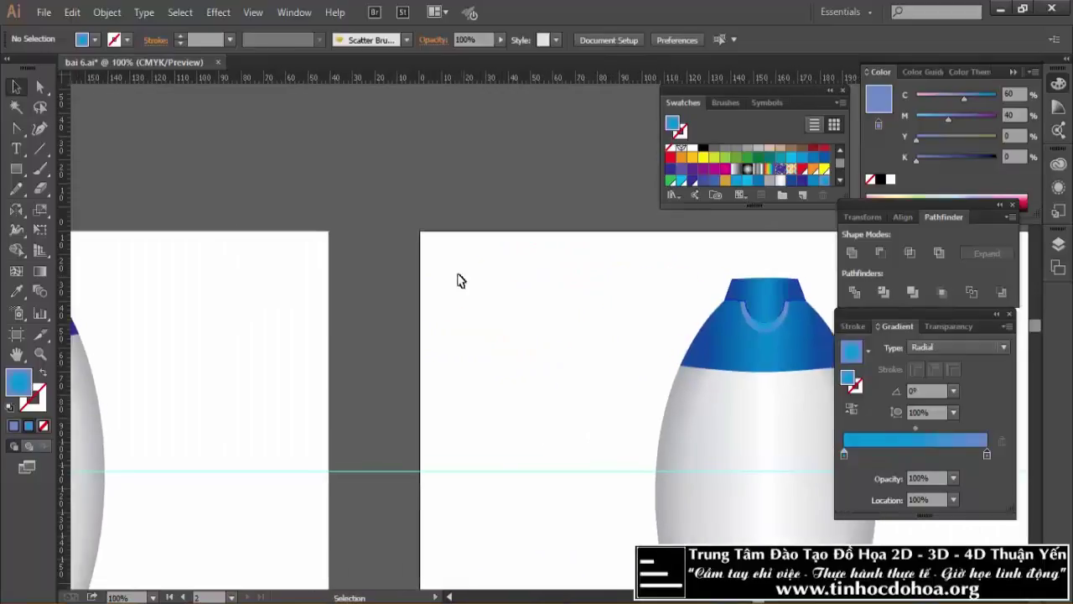
key("ctrl+minus")
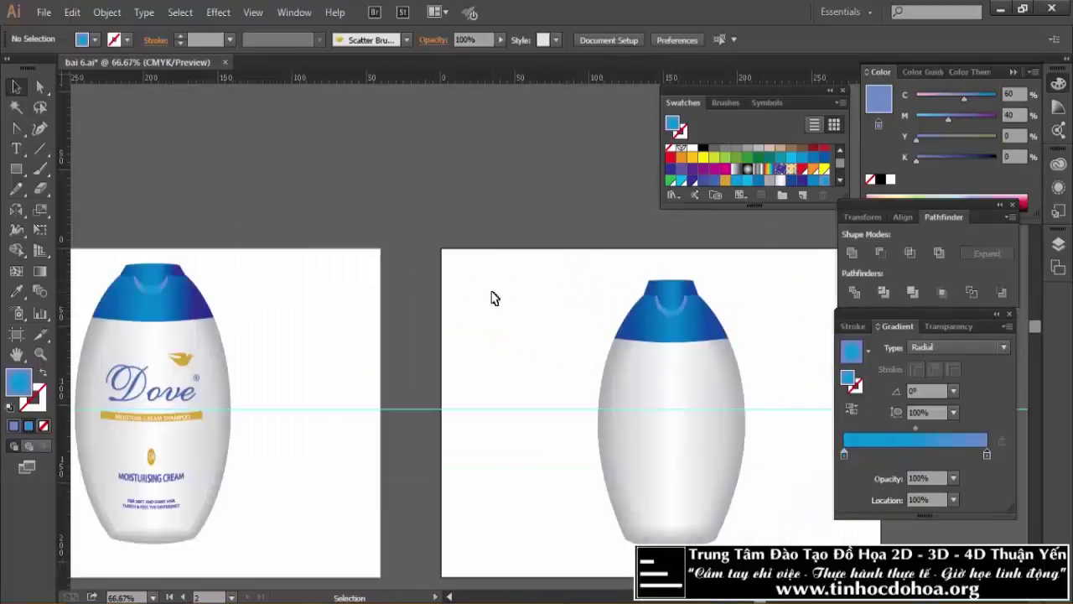
mouse_move(452, 347)
left_mouse_down()
mouse_move(475, 278)
mouse_move(442, 282)
mouse_move(450, 307)
mouse_move(431, 309)
left_mouse_up()
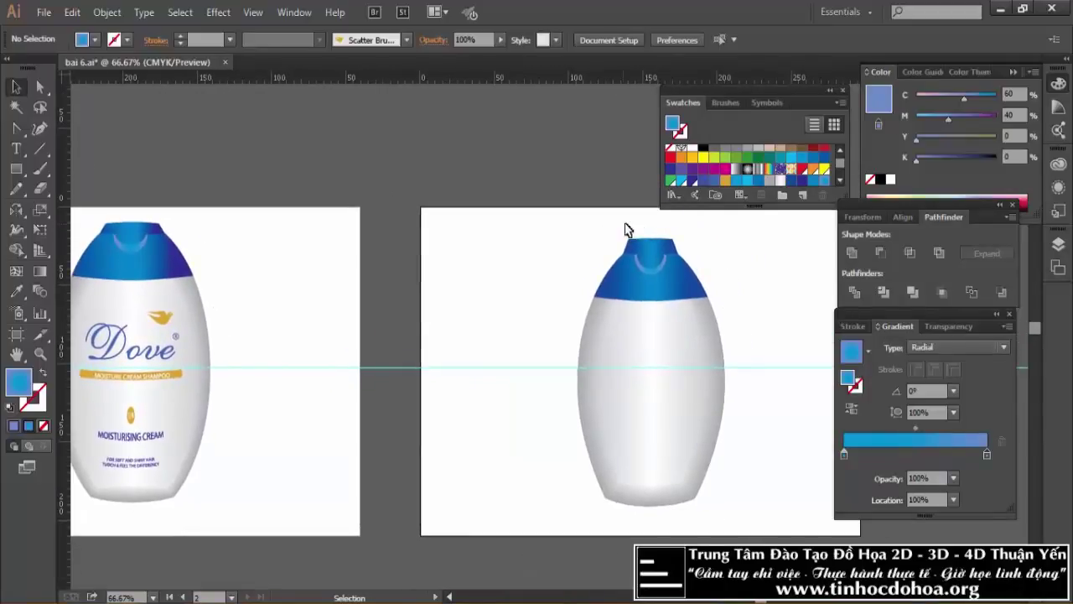
left_click_drag(625, 224, 711, 323)
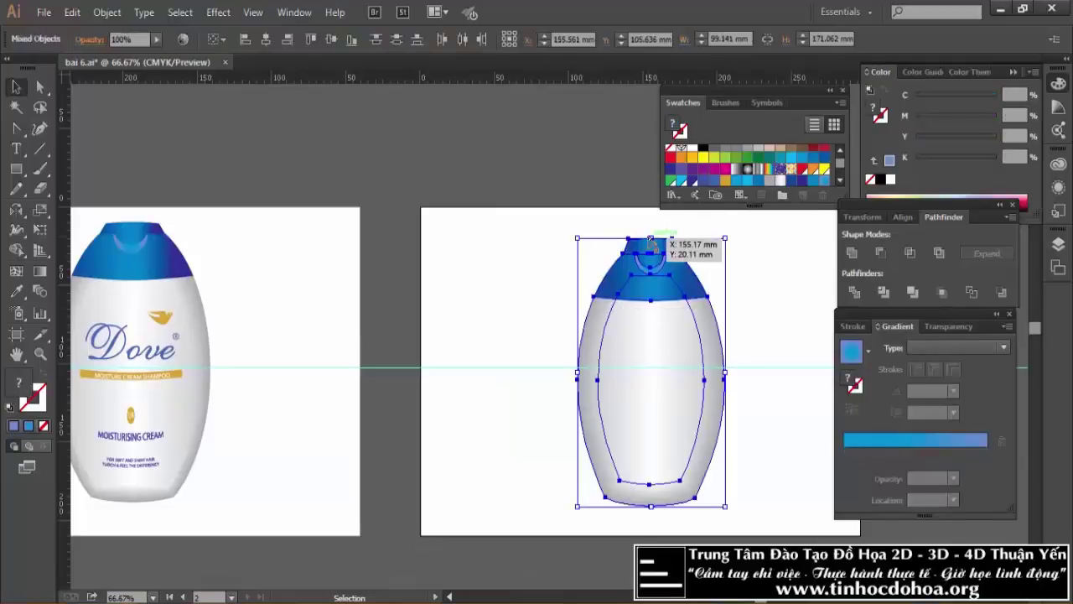
left_click_drag(650, 238, 651, 267)
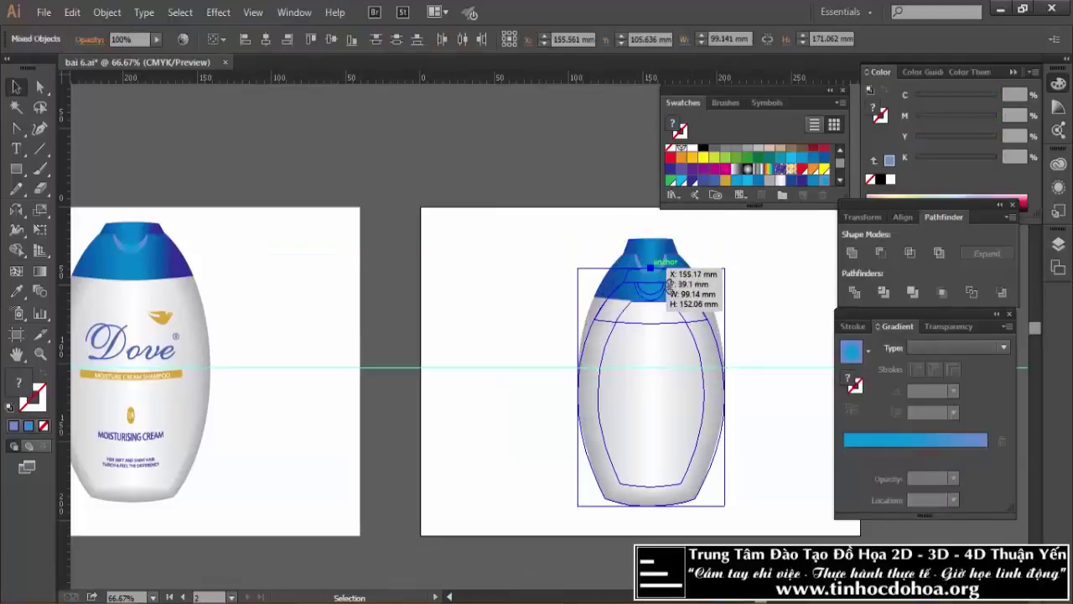
Scale the plain bottle up to the reference bottle's height and nudge it up-left.
left_click_drag(726, 268, 743, 250)
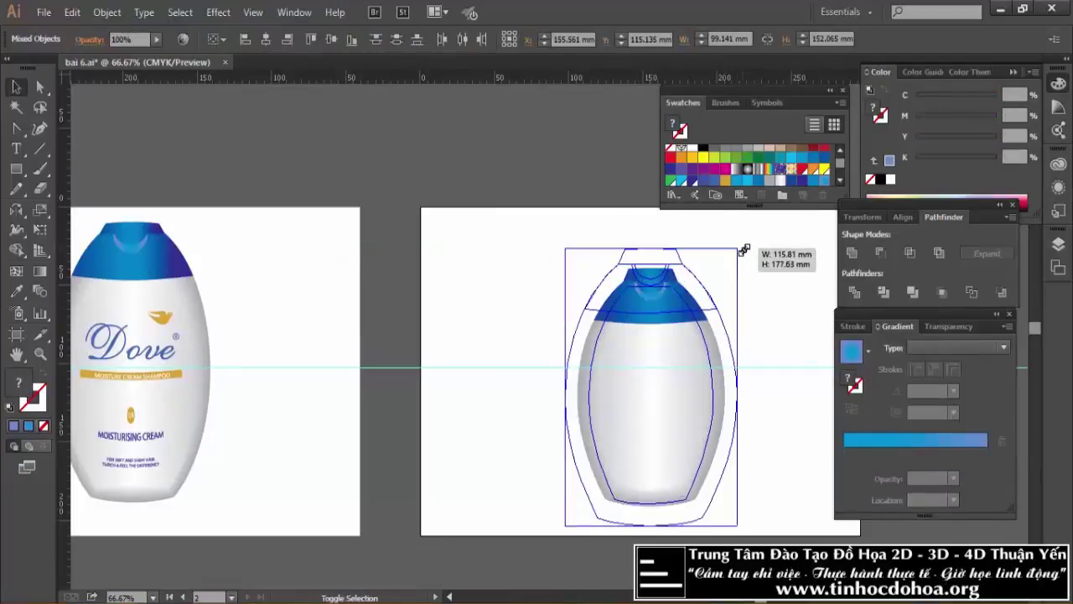
left_click_drag(631, 291, 624, 279)
left_click(561, 193)
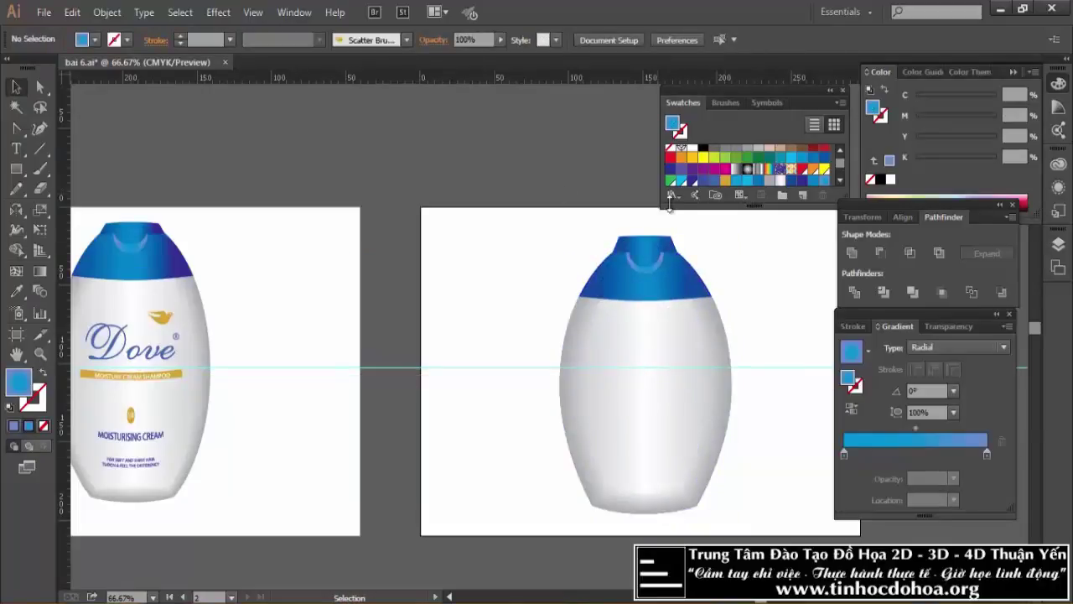
Lower the top edge of the plain bottle's cap slightly.
scroll(671, 237, "up", 1)
scroll(662, 243, "up", 1)
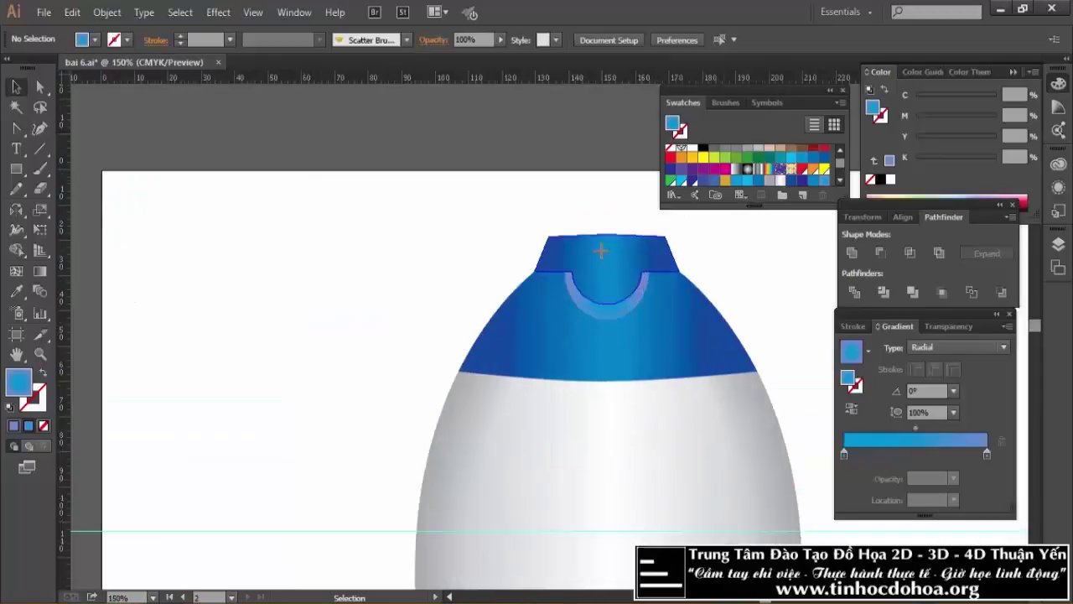
left_click(601, 250)
scroll(606, 237, "up", 2)
scroll(606, 258, "up", 1)
left_click_drag(599, 250, 599, 261)
left_click(592, 220)
scroll(598, 210, "down", 3)
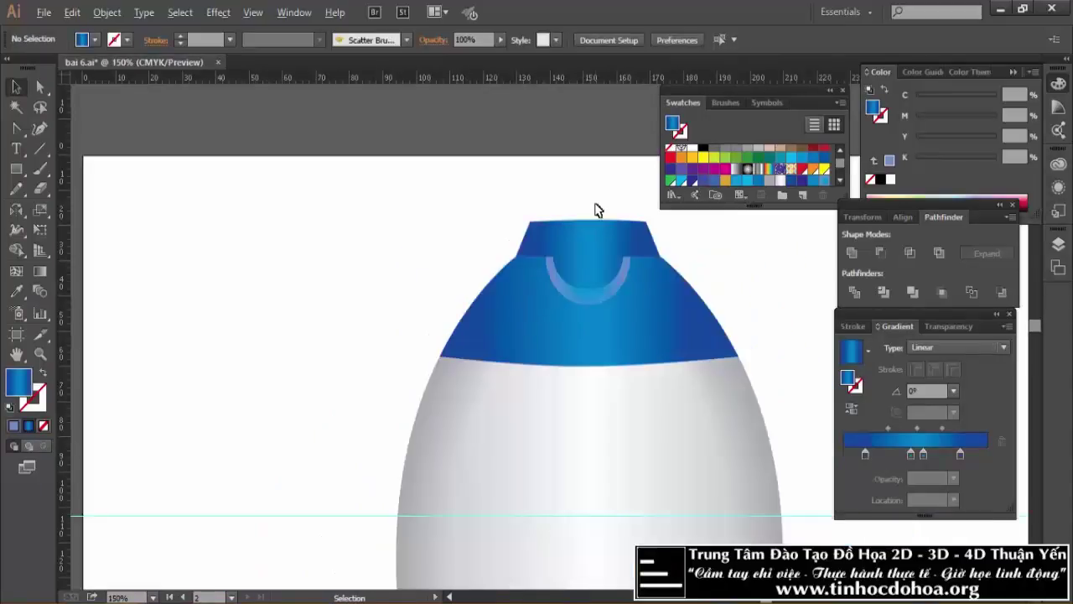
scroll(598, 210, "down", 2)
mouse_move(469, 229)
left_mouse_down()
mouse_move(544, 230)
mouse_move(518, 228)
left_mouse_up()
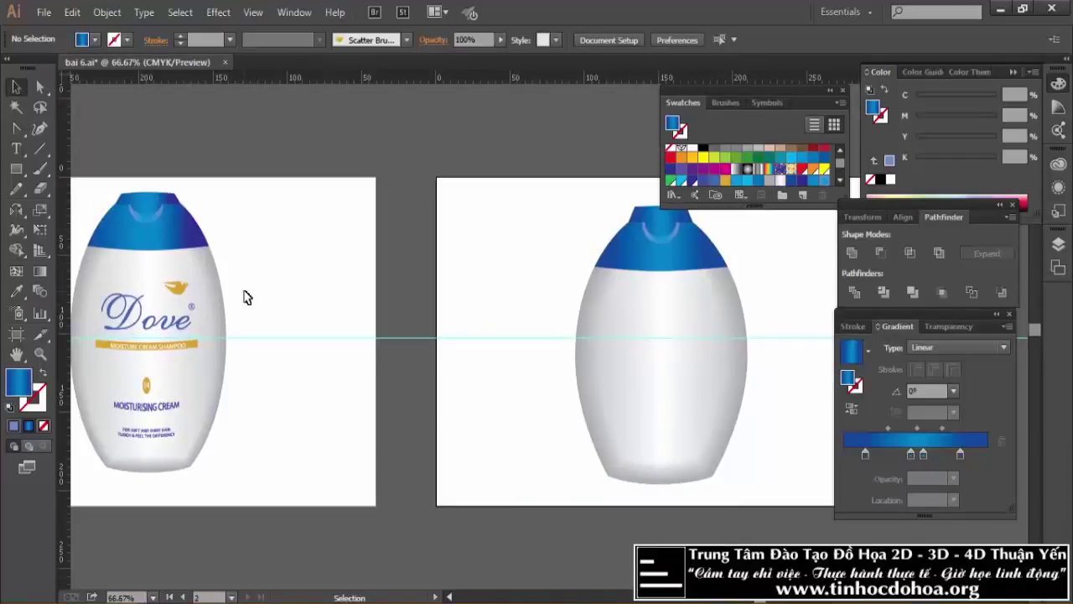
left_click(16, 148)
scroll(436, 167, "up", 3)
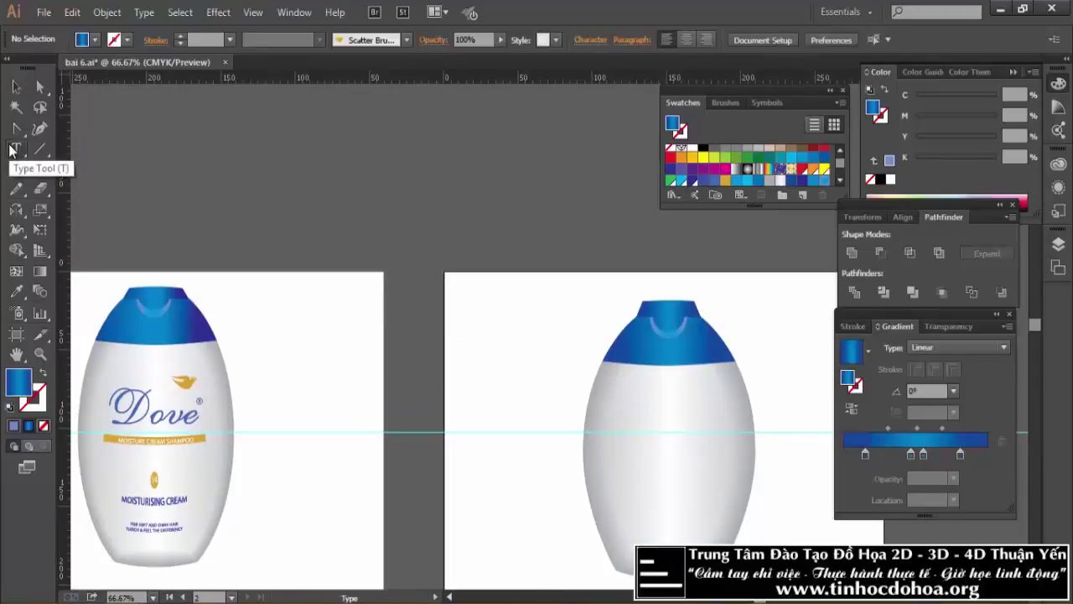
Add the word 'Dove' above the artboards in the VNI-Allegie font.
left_click(462, 224)
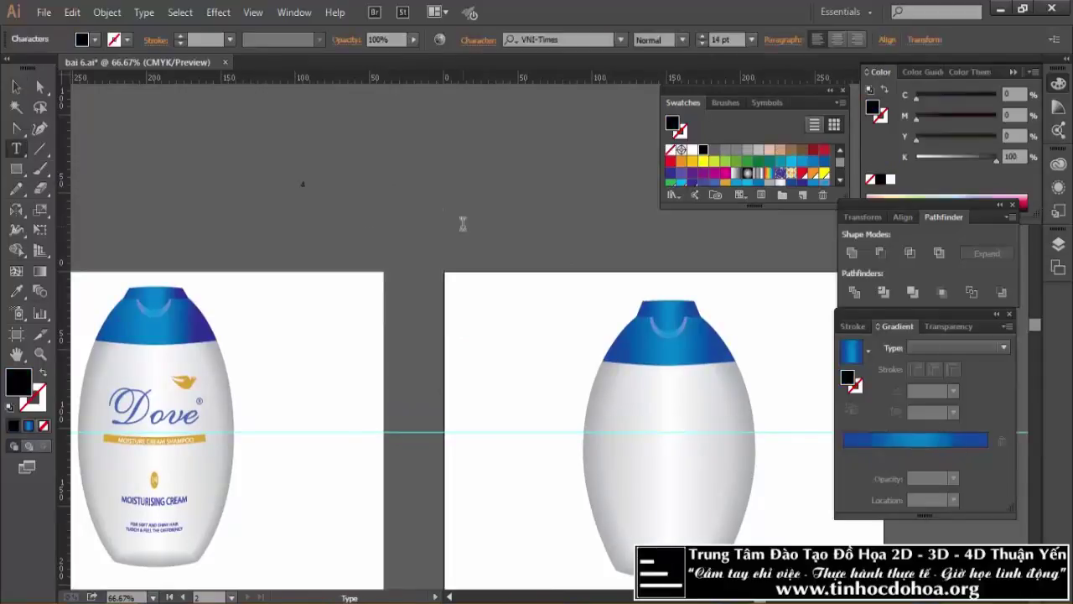
key("Caps_Lock")
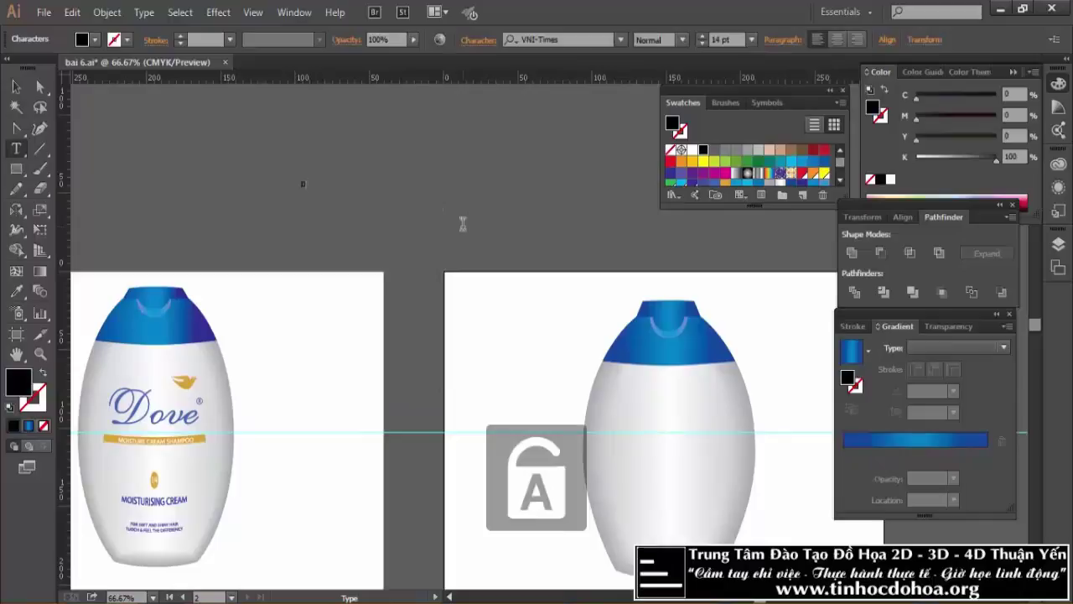
type("Dove")
scroll(274, 202, "up", 3)
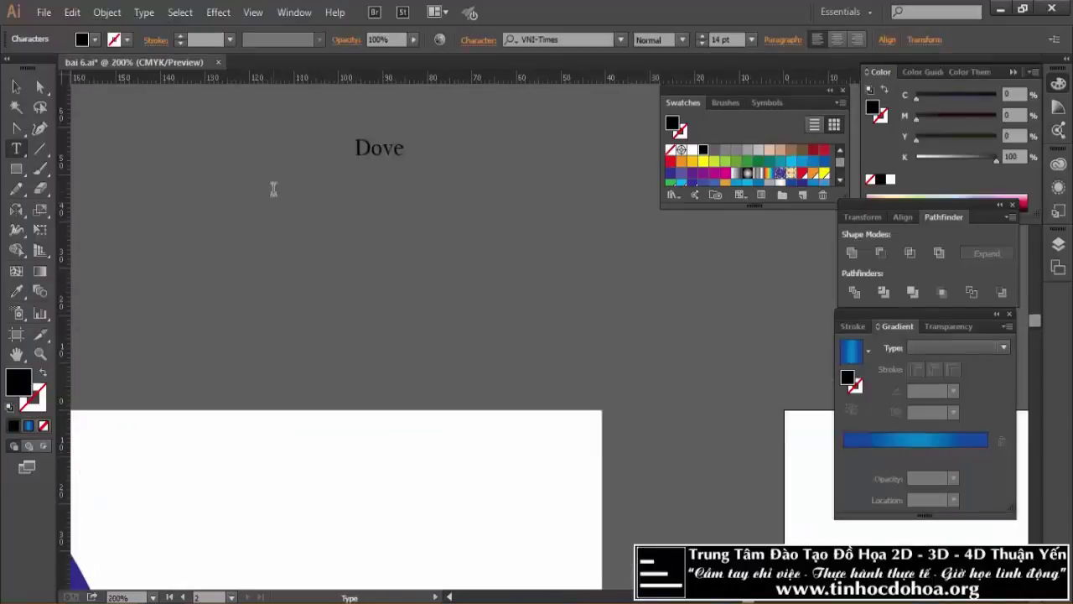
scroll(369, 163, "up", 2)
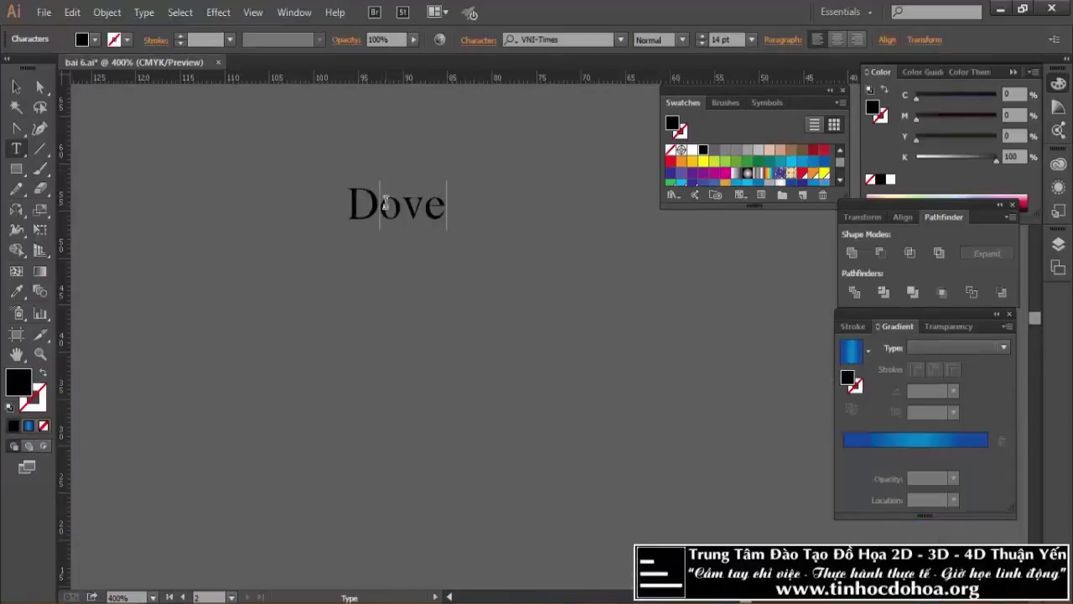
double_click(384, 203)
left_click(576, 39)
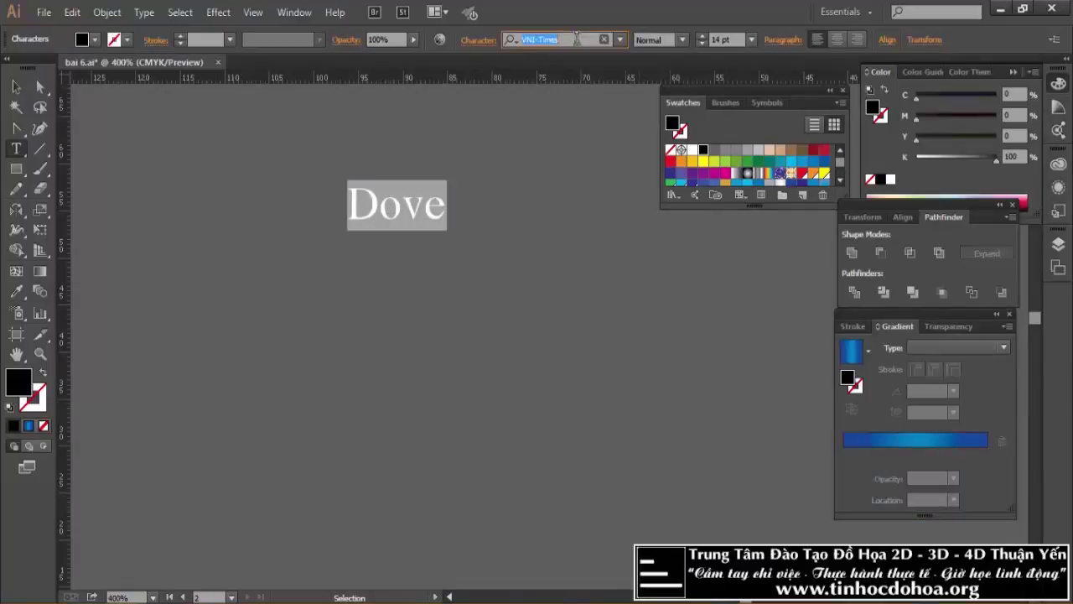
type("vni ")
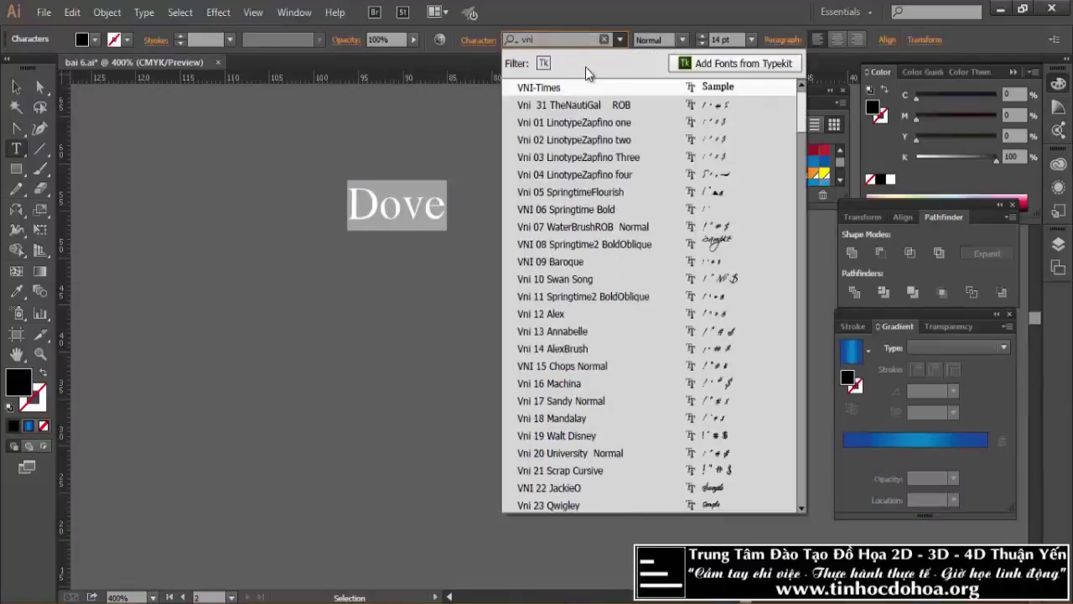
type("- a")
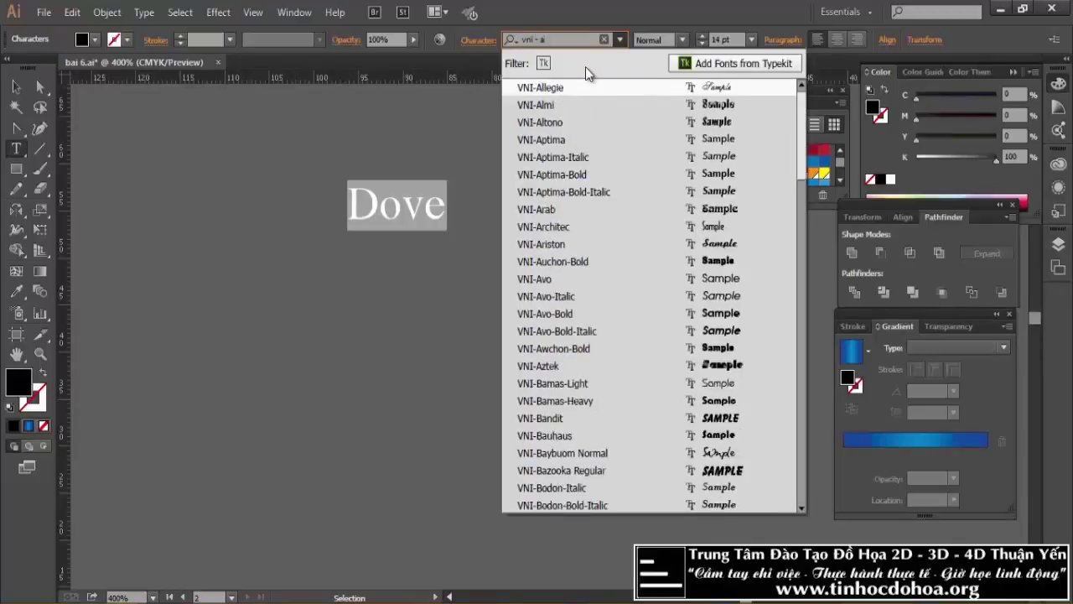
left_click(557, 93)
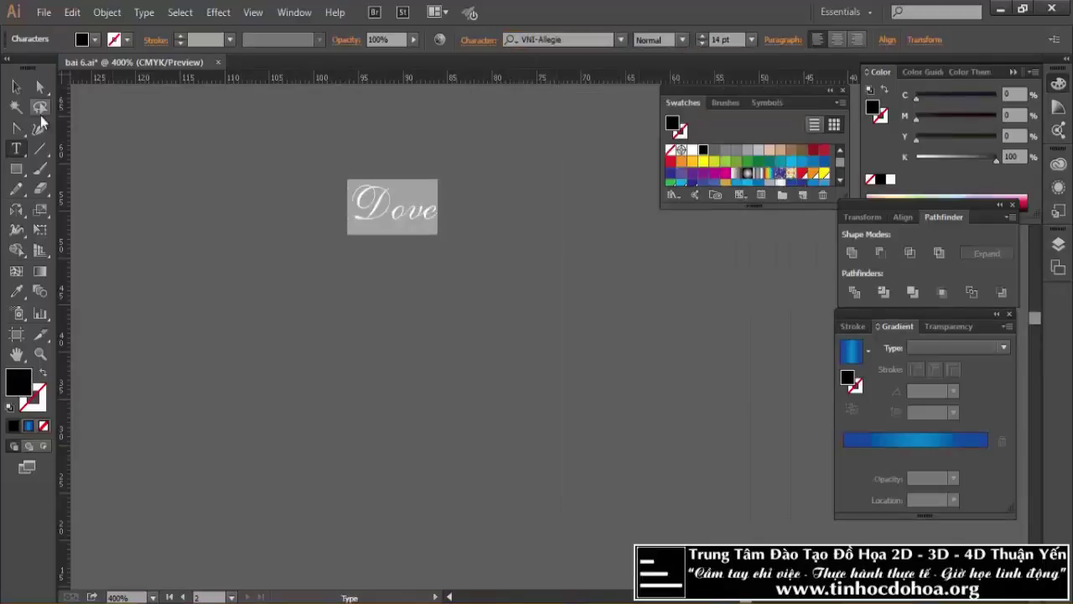
key("Escape")
Enlarge the Dove text to 72 pt, reposition it, then set it to 90 pt.
scroll(450, 285, "down", 3)
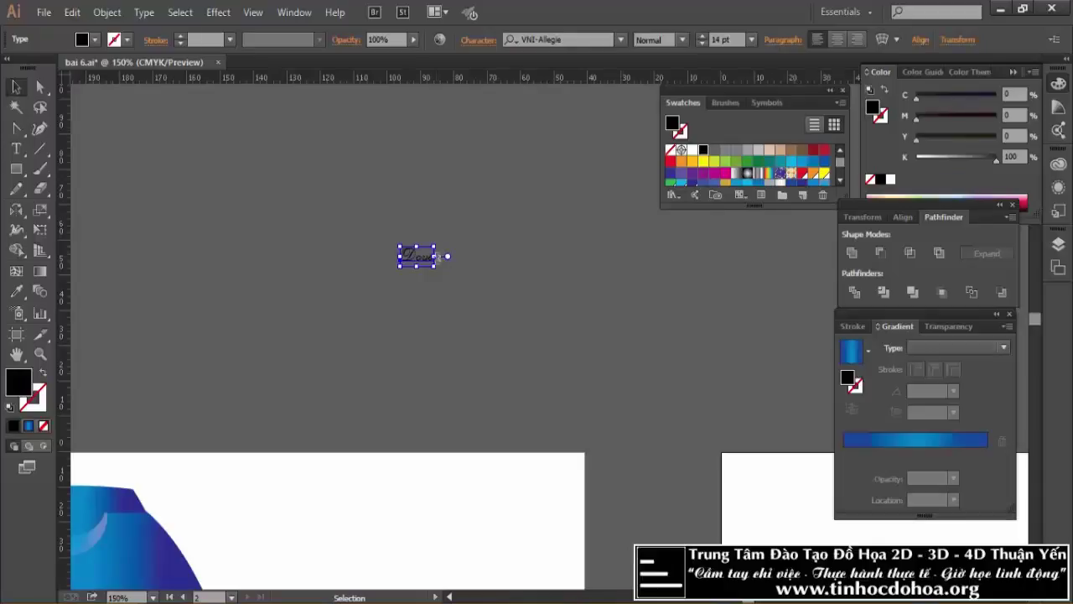
left_click(751, 39)
left_click(772, 335)
left_click(408, 190)
scroll(578, 235, "down", 3)
mouse_move(563, 221)
left_mouse_down()
mouse_move(428, 379)
mouse_move(458, 214)
left_mouse_up()
left_click(734, 40)
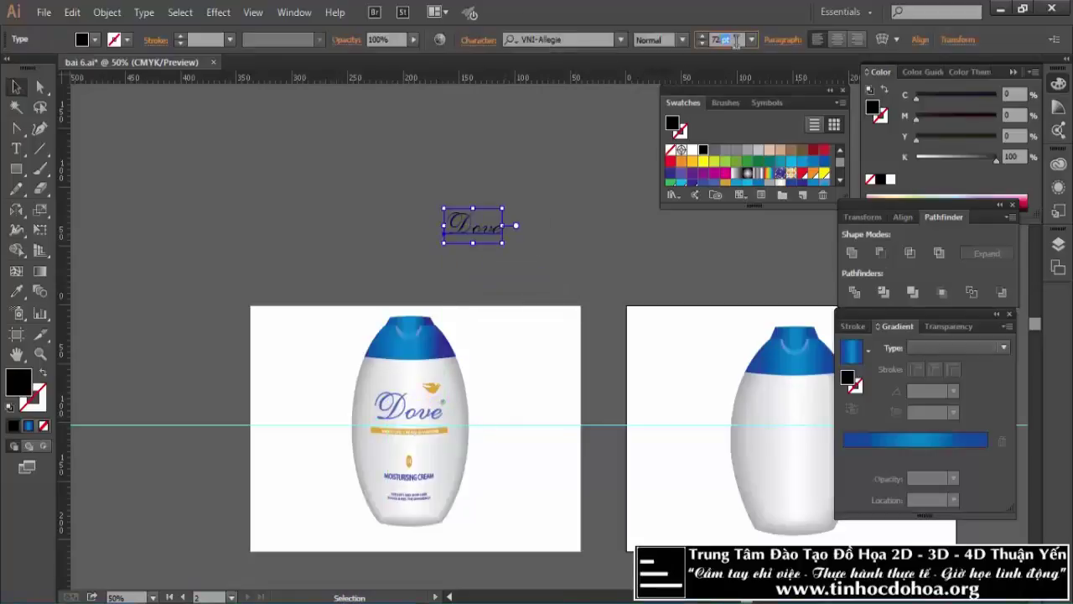
type("90")
key("Return")
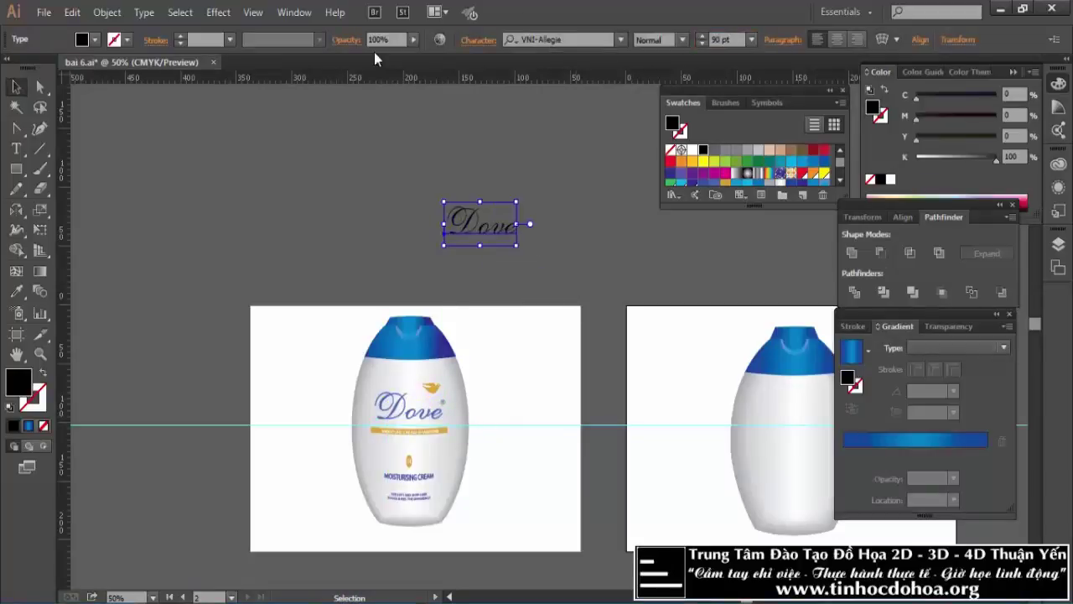
left_click(513, 158)
Move the Dove text onto the plain bottle's white body below the cap.
scroll(285, 152, "down", 1)
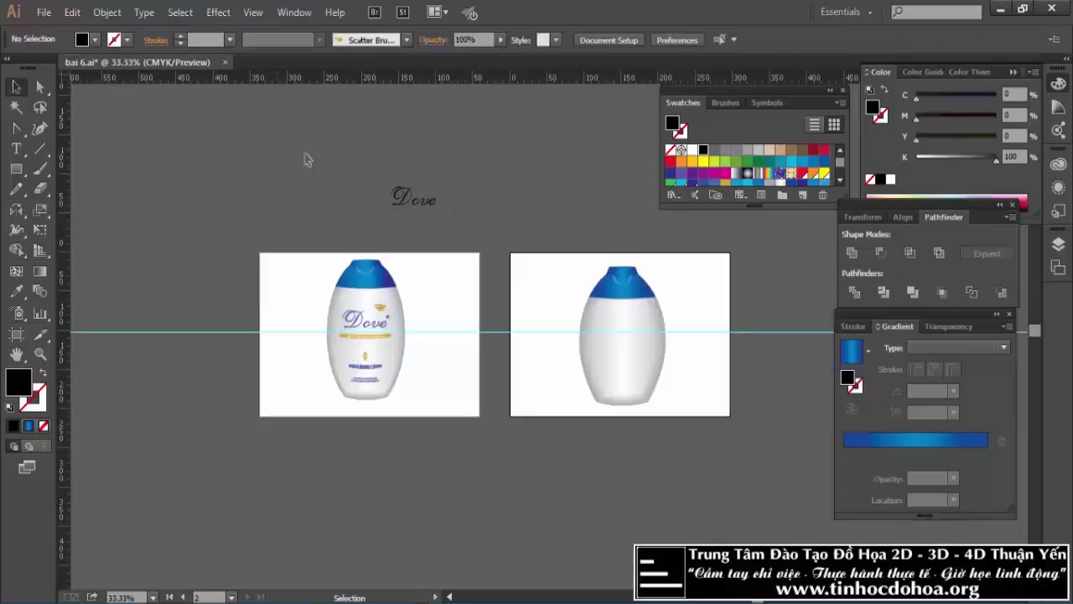
scroll(417, 209, "up", 1)
mouse_move(417, 209)
left_mouse_down()
mouse_move(731, 383)
mouse_move(728, 399)
left_mouse_up()
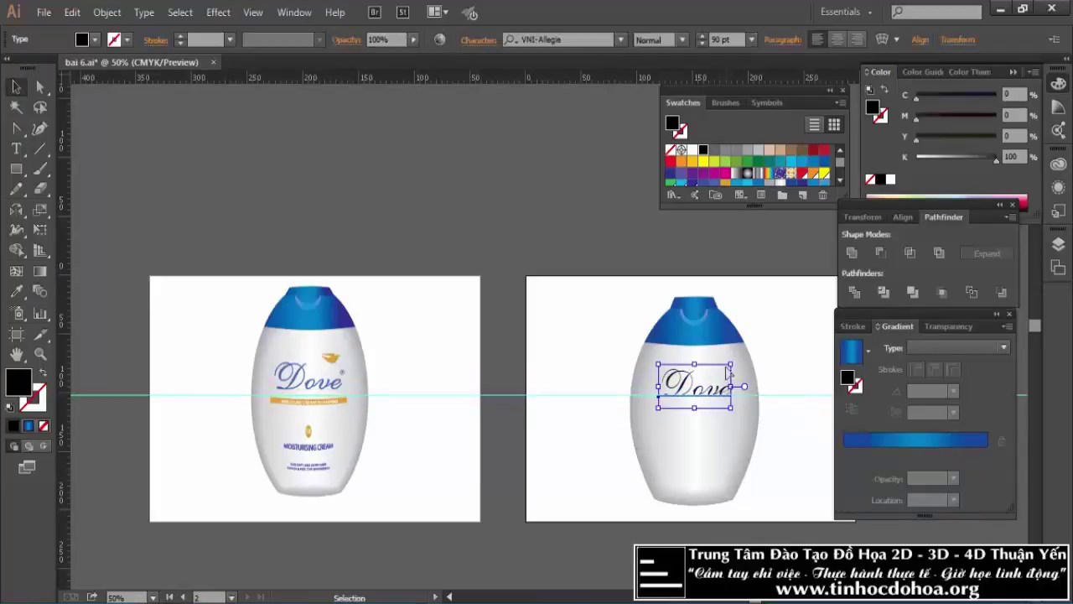
left_click(714, 358, "shift")
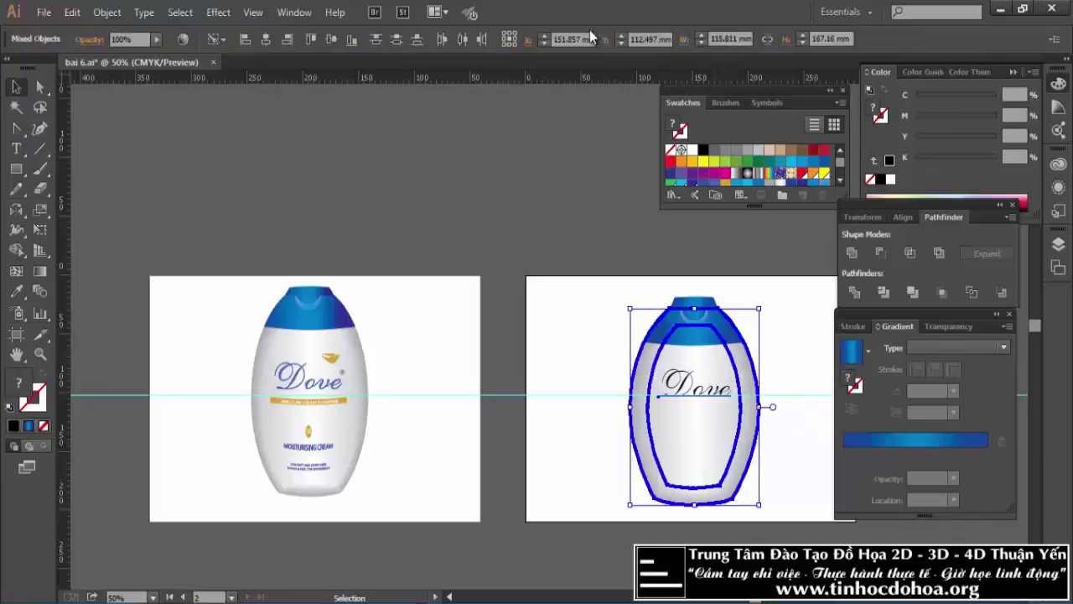
left_click(425, 176)
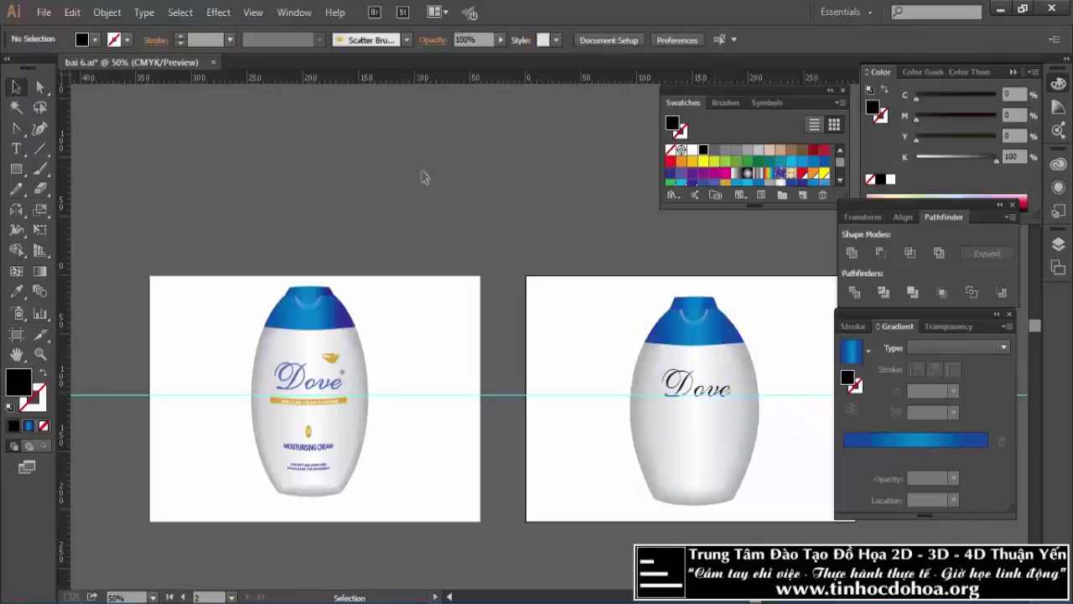
Zoom in and select the Dove lettering on the bottle.
scroll(707, 403, "up", 1)
scroll(687, 400, "up", 1)
scroll(687, 382, "up", 1)
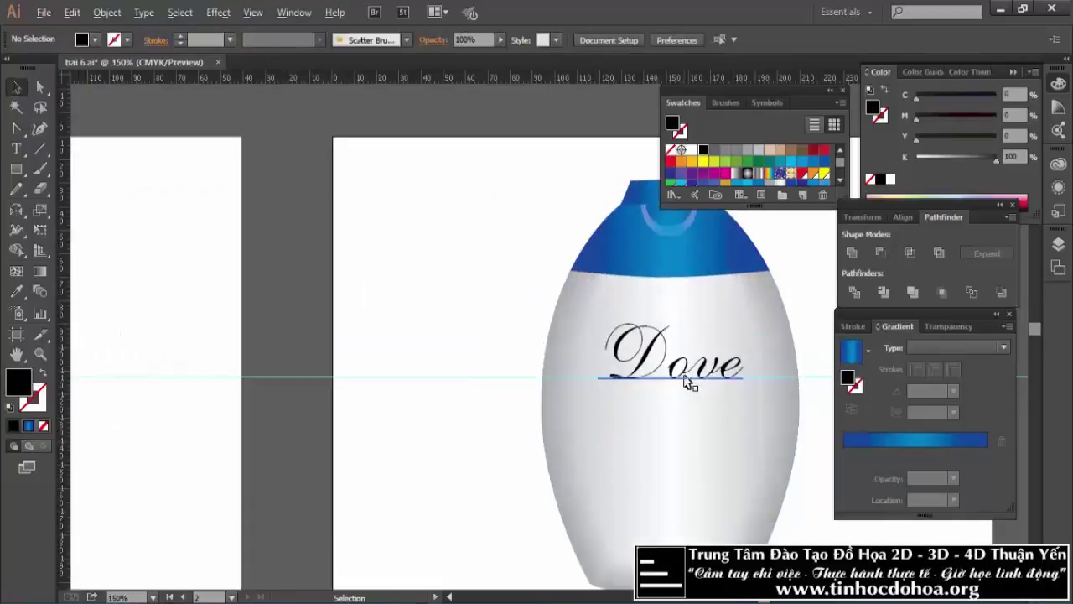
scroll(688, 379, "up", 1)
scroll(644, 333, "down", 1)
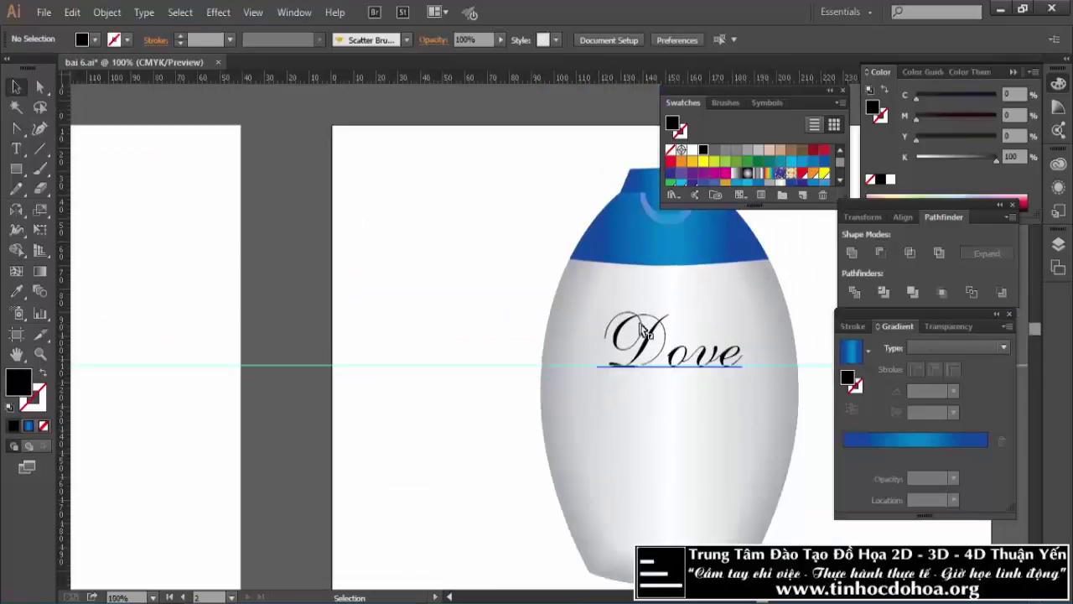
left_click(643, 332)
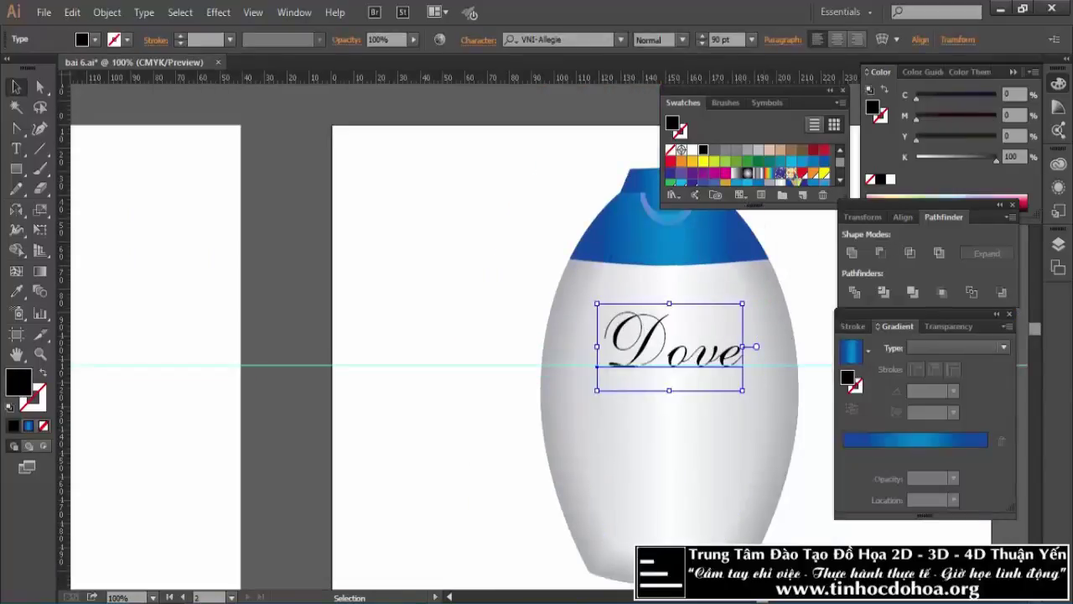
Colour the Dove text dark blue and convert it to outlines.
left_click(824, 161)
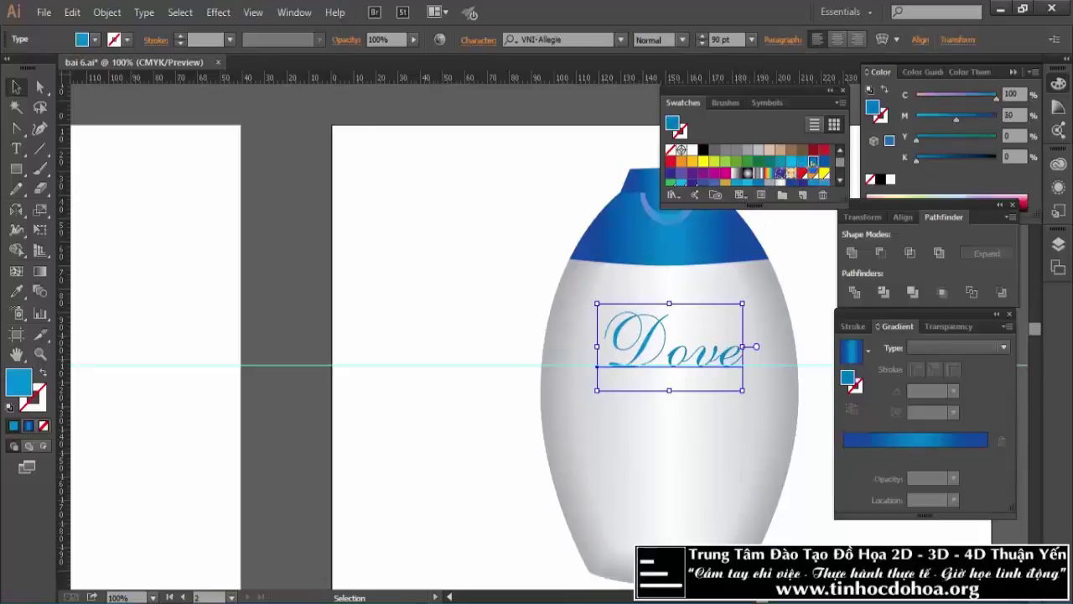
left_click(826, 172)
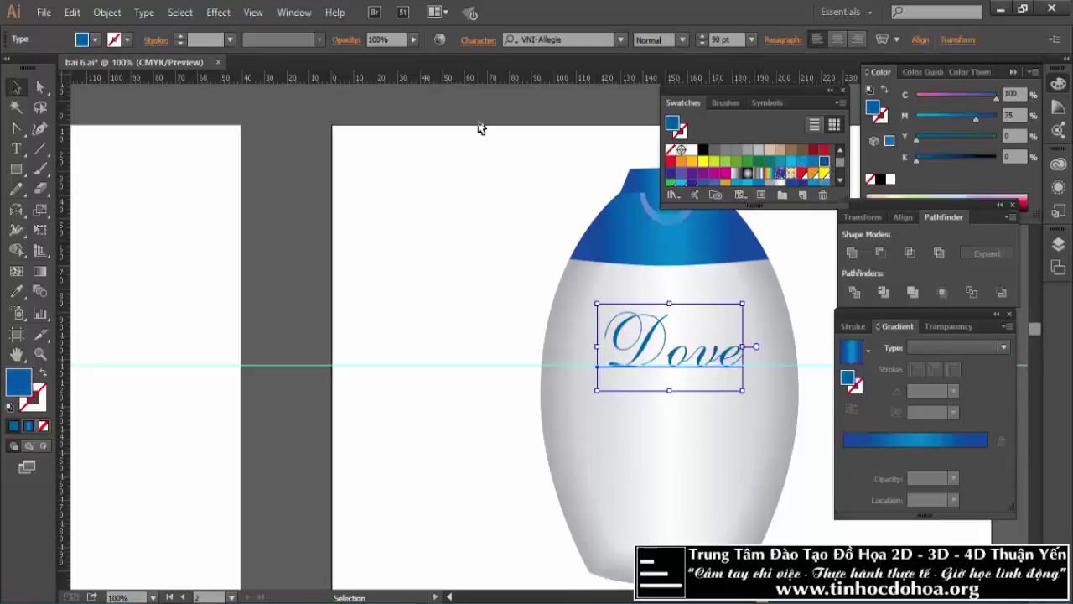
left_click(107, 12)
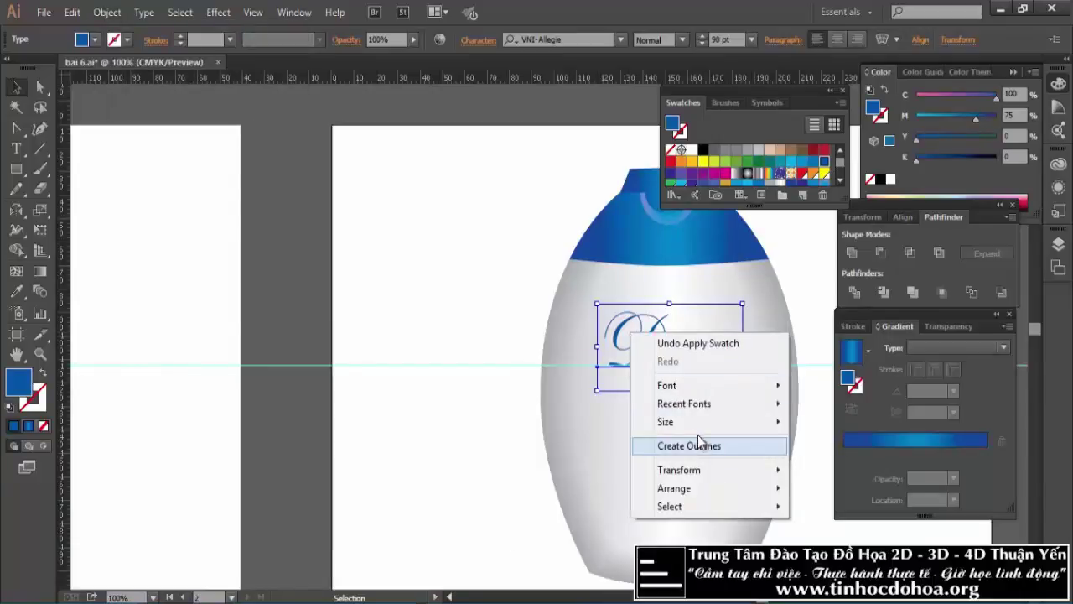
left_click(700, 445)
Thicken the Dove letters with a 0.2 mm offset path.
left_click(108, 12)
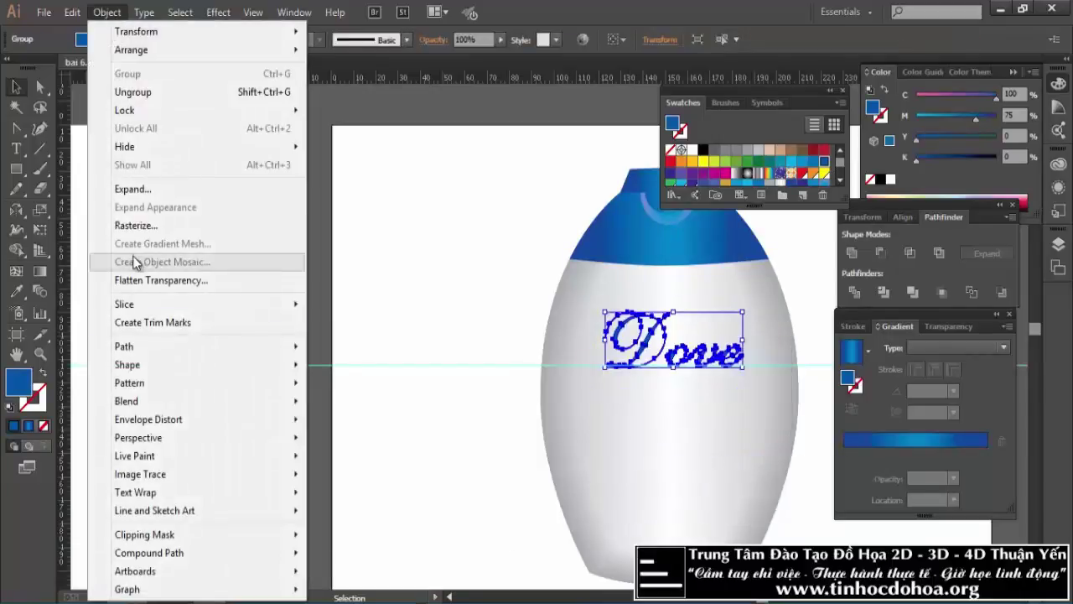
mouse_move(124, 347)
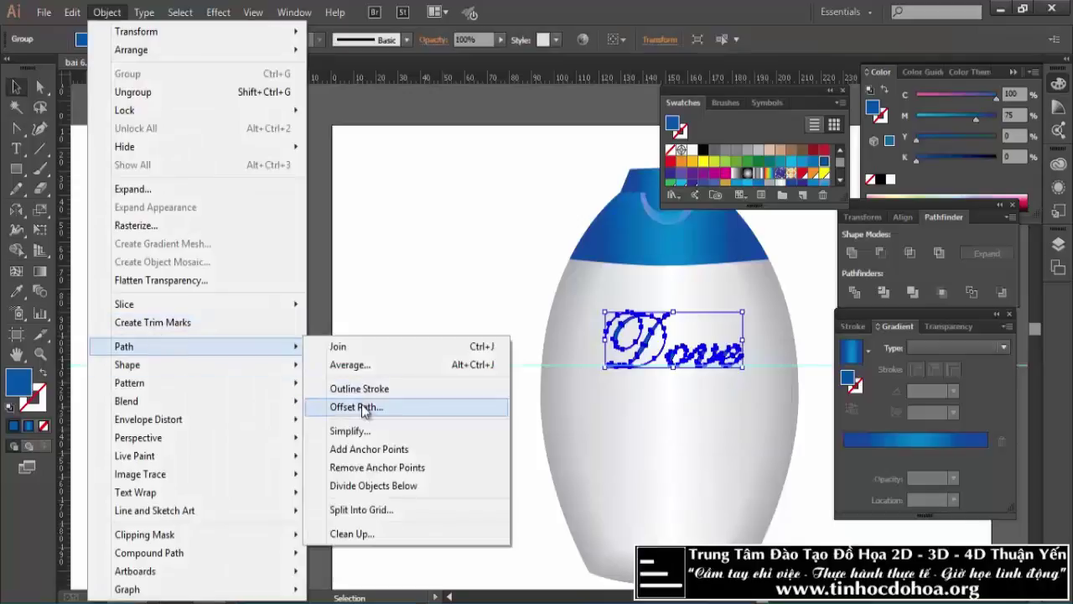
left_click(358, 408)
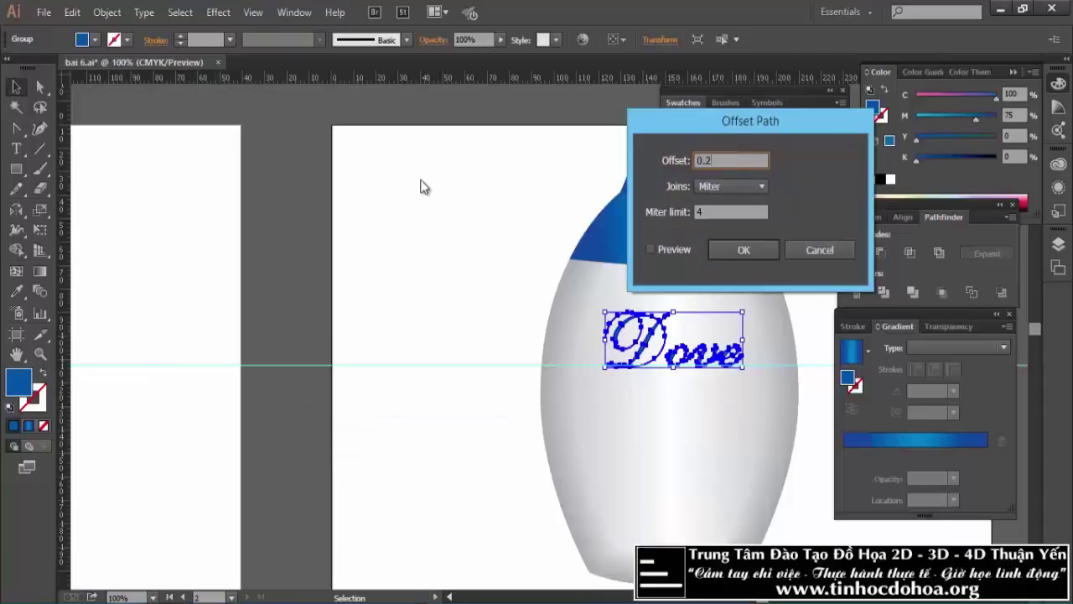
left_click(653, 249)
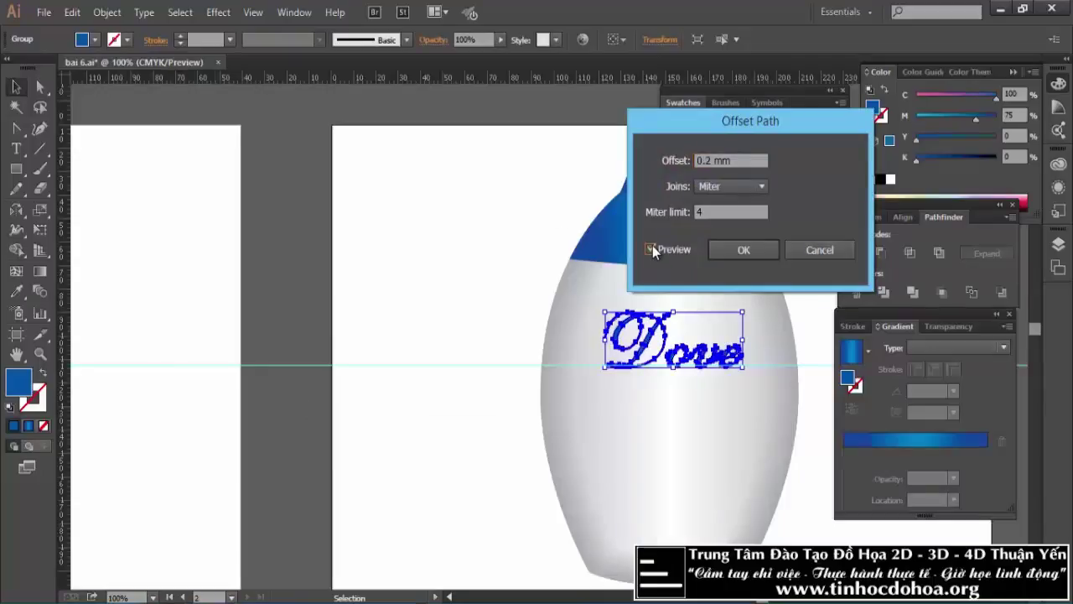
left_click(742, 250)
left_click(326, 124)
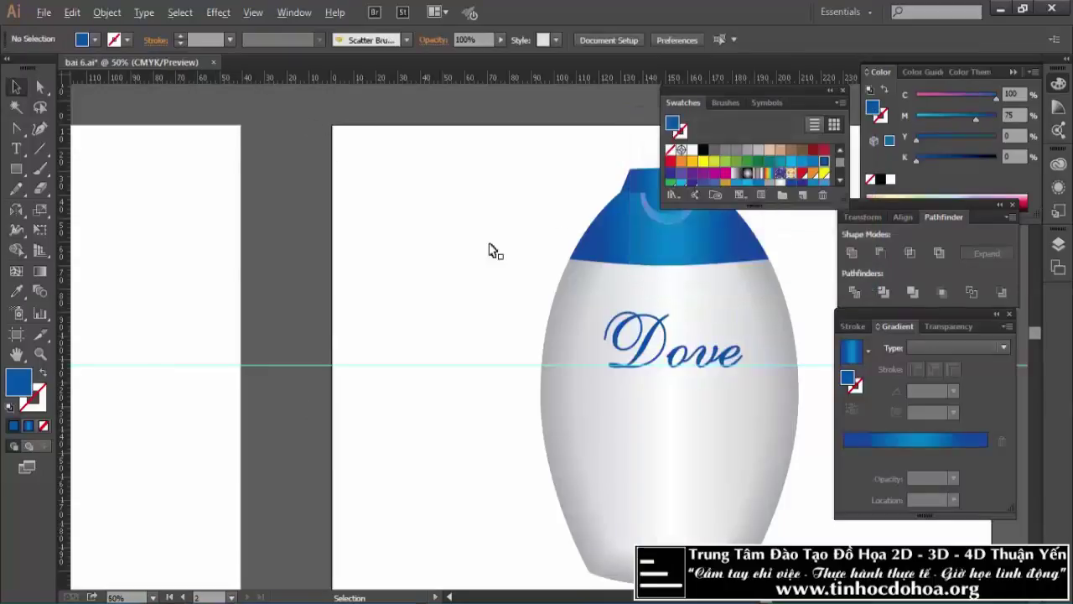
scroll(470, 244, "down", 2, "alt")
scroll(295, 260, "up", 1, "alt")
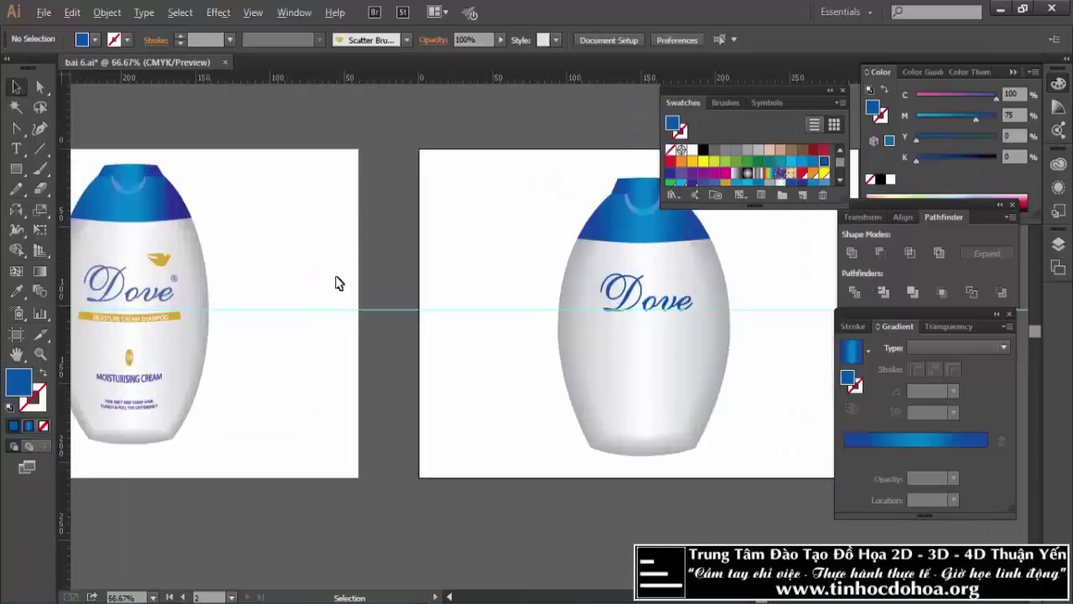
Drag the gold bird from the Symbols panel onto the plain bottle, above the blue Dove lettering.
scroll(344, 273, "down", 1, "alt")
scroll(238, 269, "up", 1, "alt")
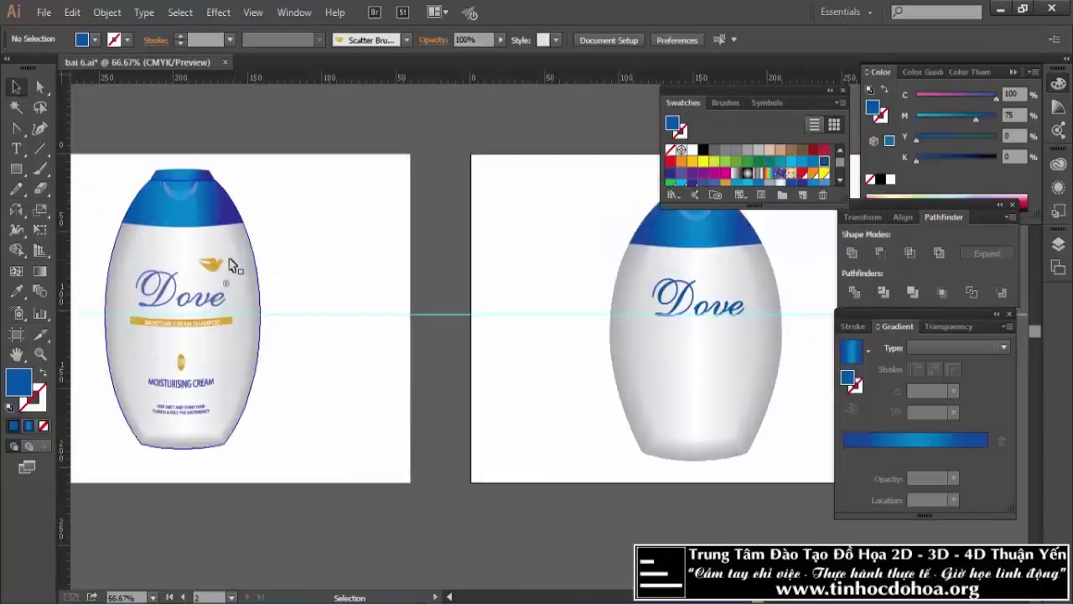
scroll(233, 265, "up", 1, "alt")
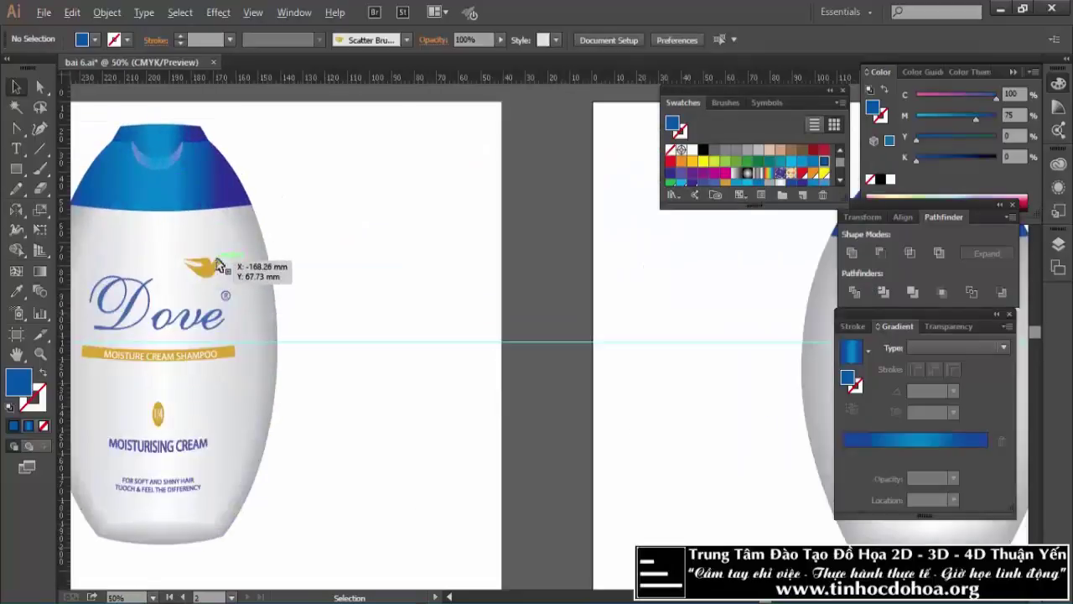
key("ctrl+alt+0")
scroll(604, 201, "up", 1, "alt")
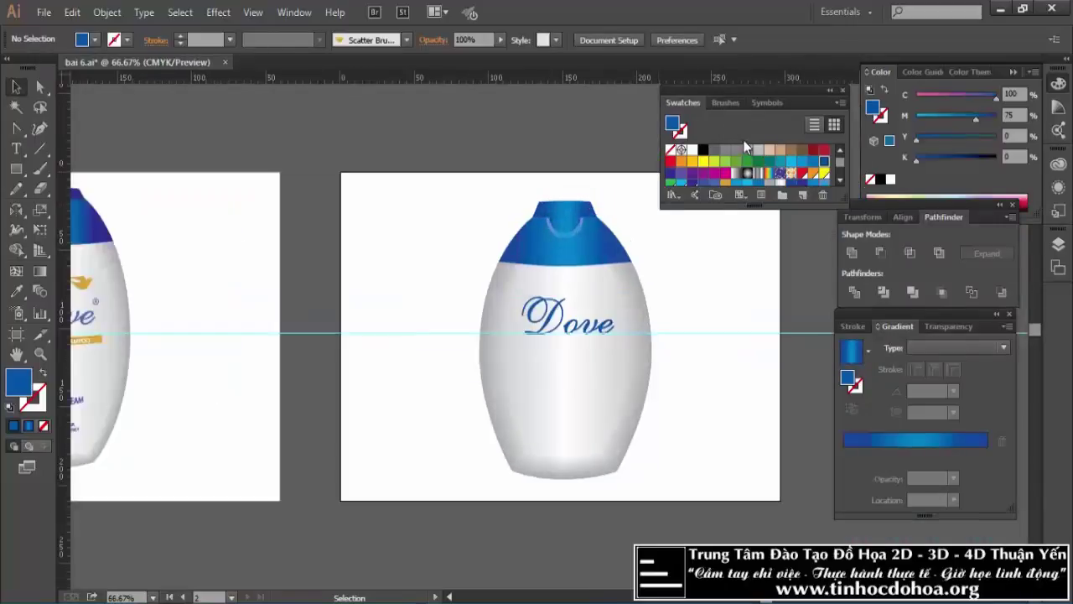
left_click(766, 102)
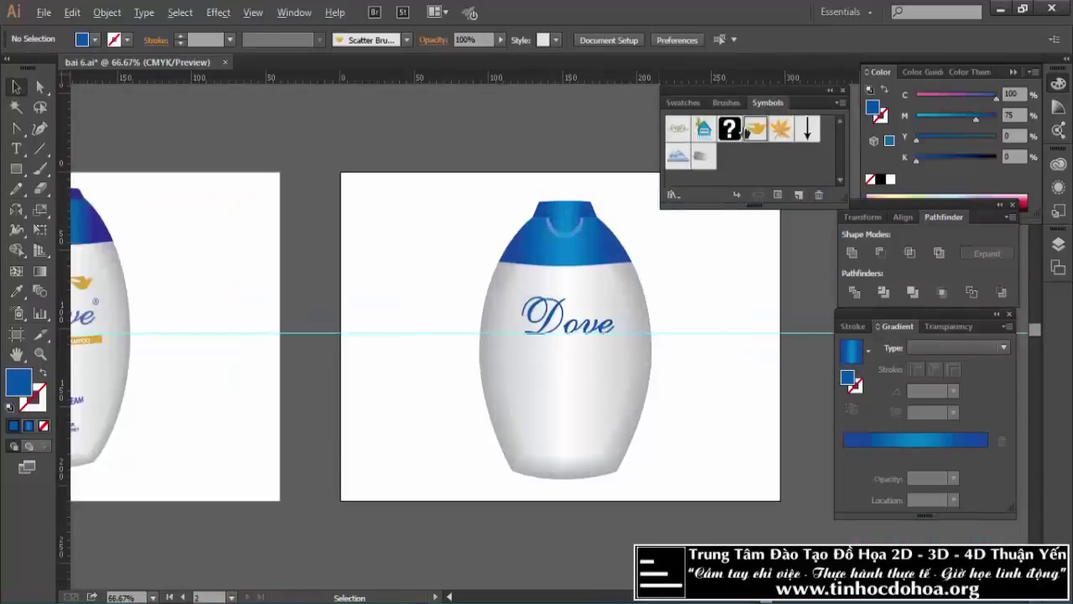
mouse_move(746, 131)
left_mouse_down()
mouse_move(692, 277)
mouse_move(600, 298)
left_mouse_up()
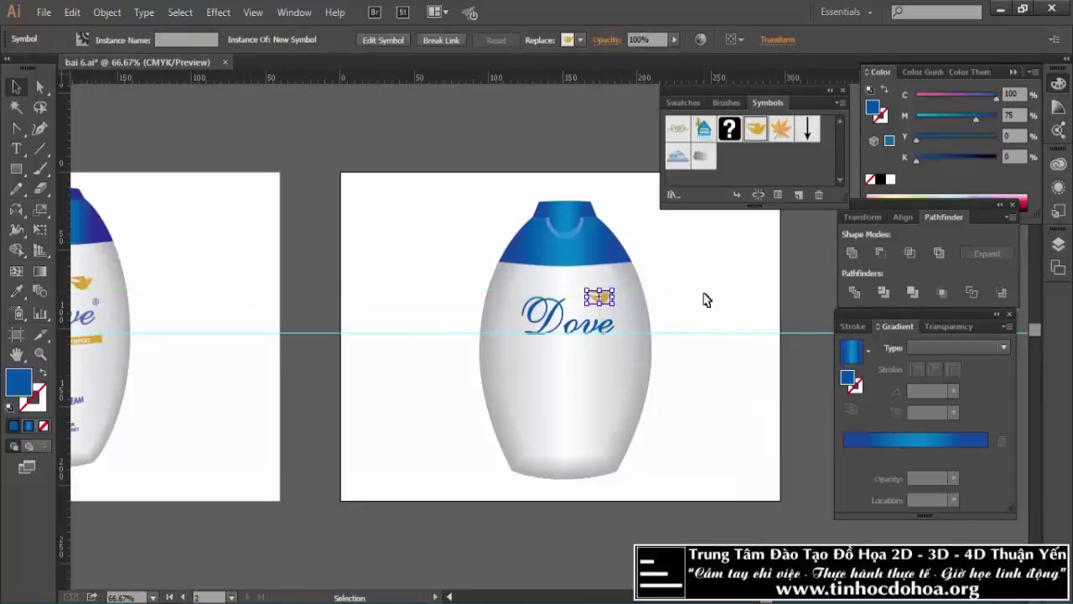
left_click(704, 299)
scroll(703, 293, "down", 1)
scroll(245, 303, "up", 1)
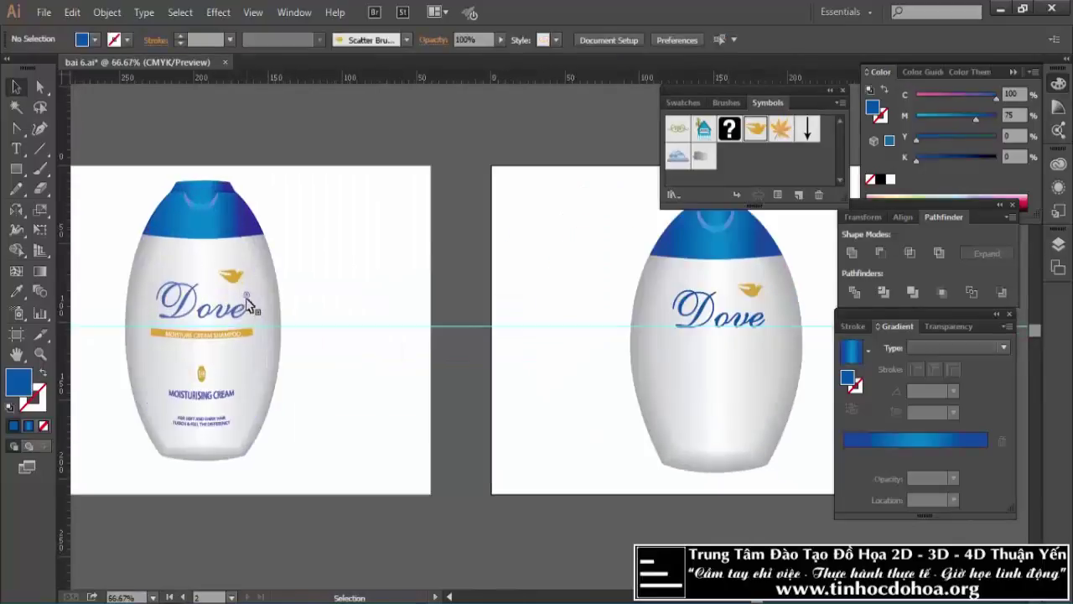
scroll(247, 305, "up", 2)
scroll(245, 307, "up", 1)
Draw a small 4 mm circle beside the bottle as a blue outlined ring.
scroll(245, 309, "up", 1)
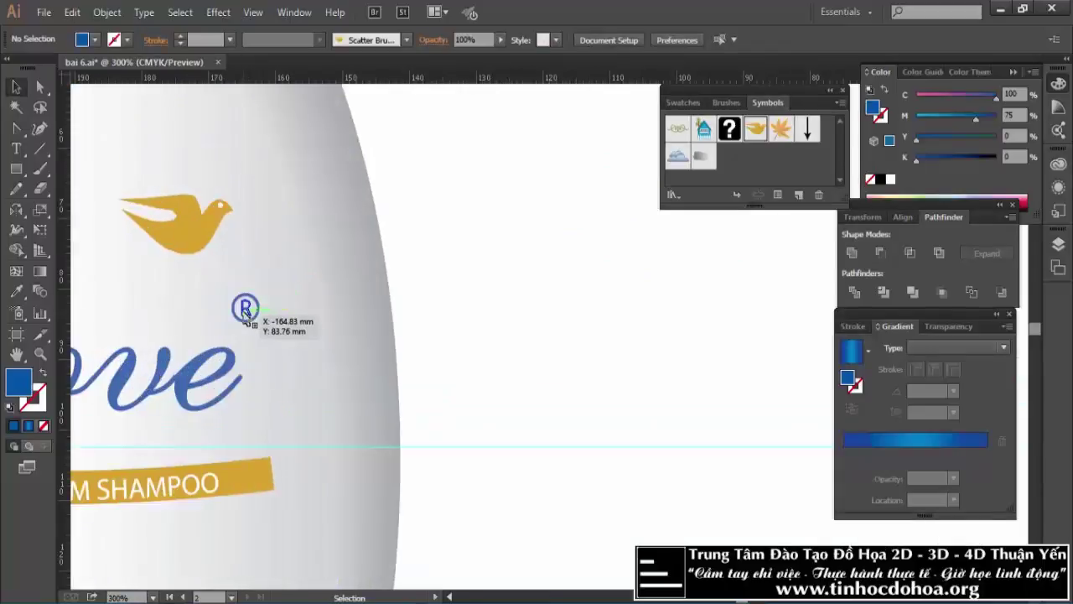
left_click_drag(16, 169, 54, 216)
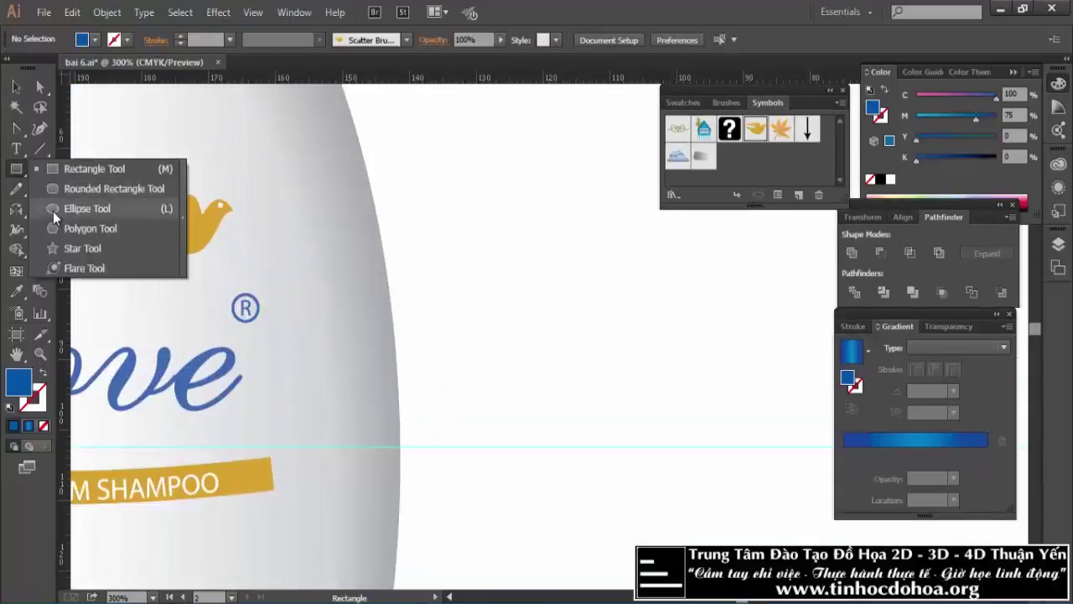
left_click_drag(513, 295, 537, 319)
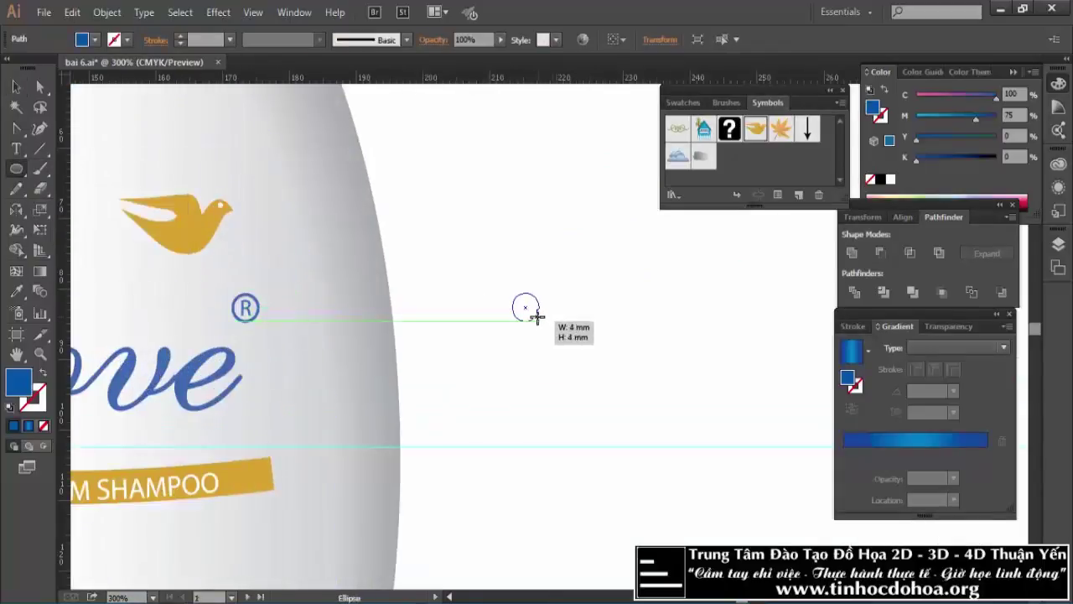
key("v")
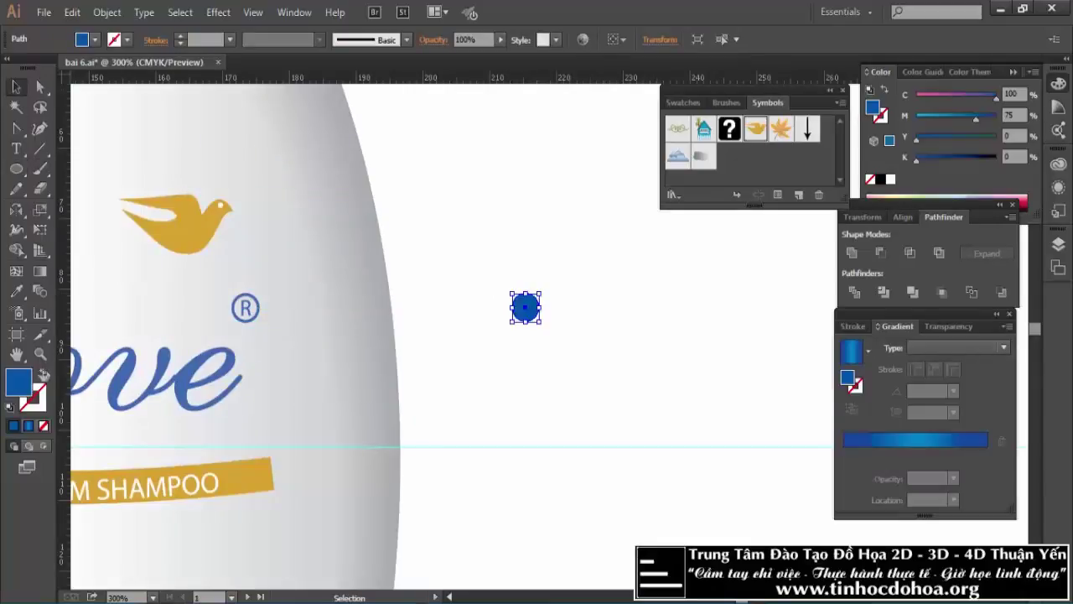
left_click(43, 373)
left_click(507, 179)
Type an 'R' above the ring, set in VNI-Times at 6 pt.
key("t")
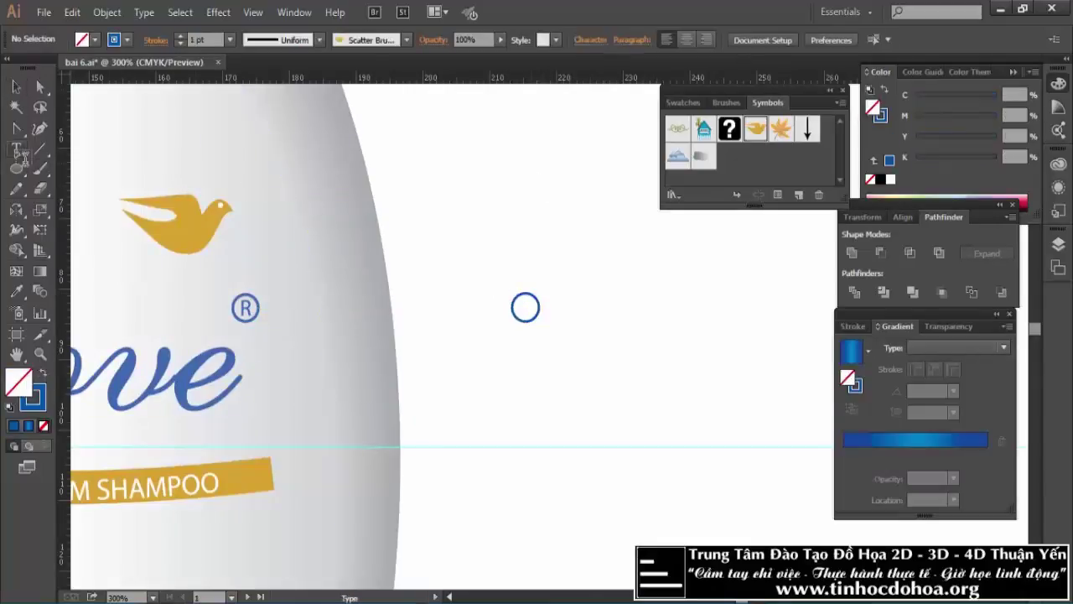
left_click(452, 203)
type("R")
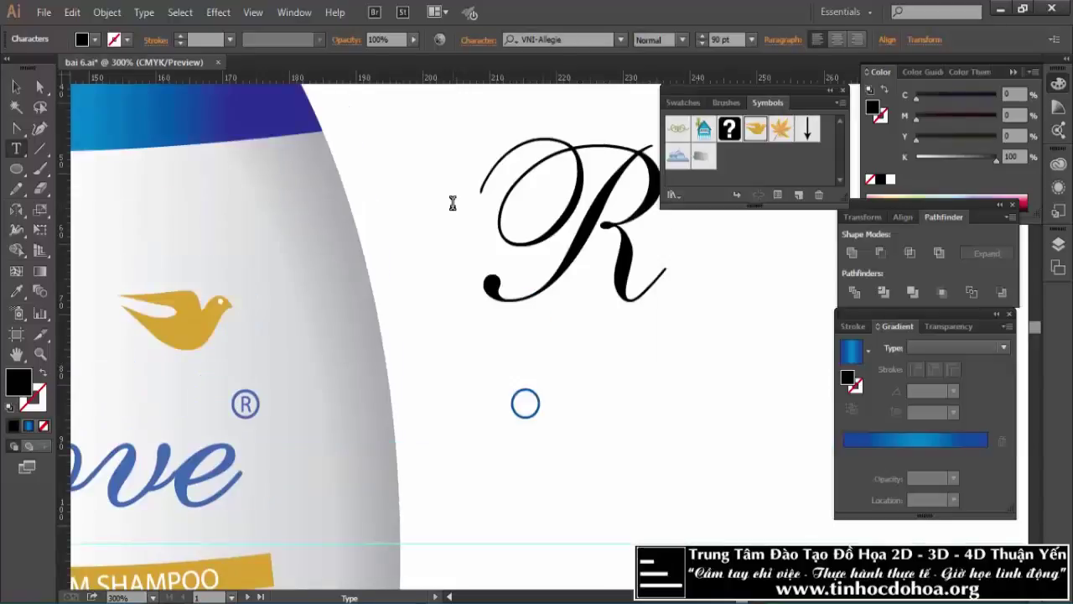
left_click(16, 86)
left_click(575, 39)
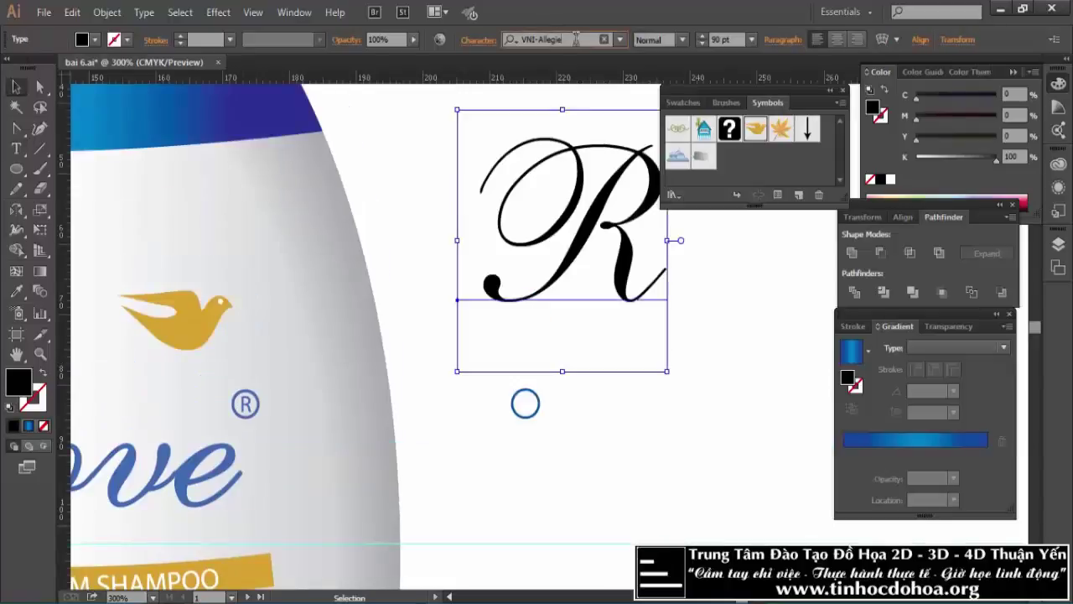
type("vni")
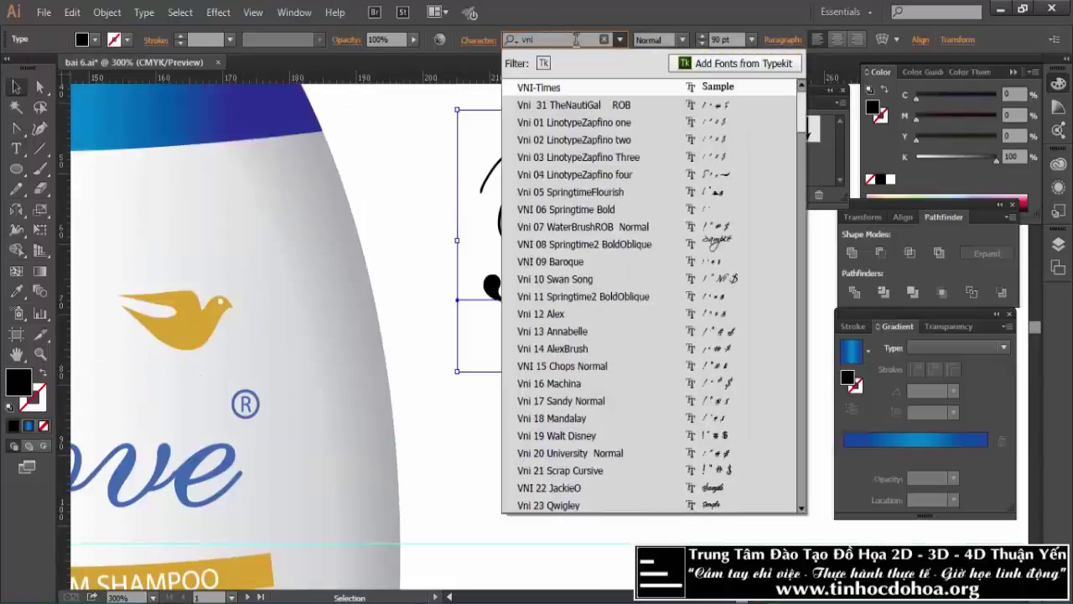
left_click(539, 87)
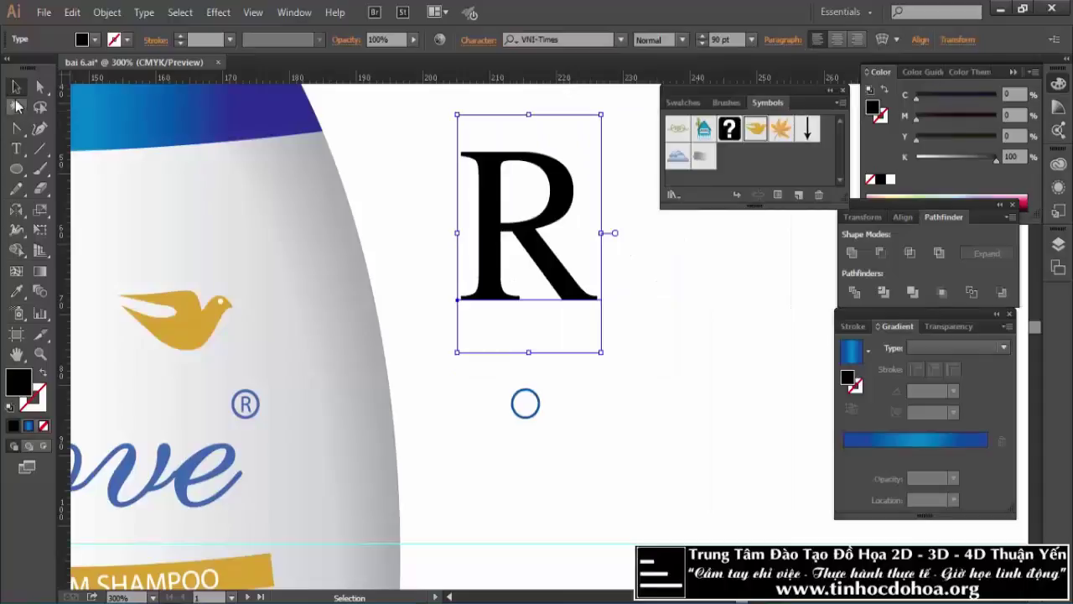
left_click(751, 40)
left_click(765, 80)
left_click(527, 280)
Centre the R horizontally and vertically within the ring.
left_click(462, 295)
left_click_drag(441, 252, 625, 481)
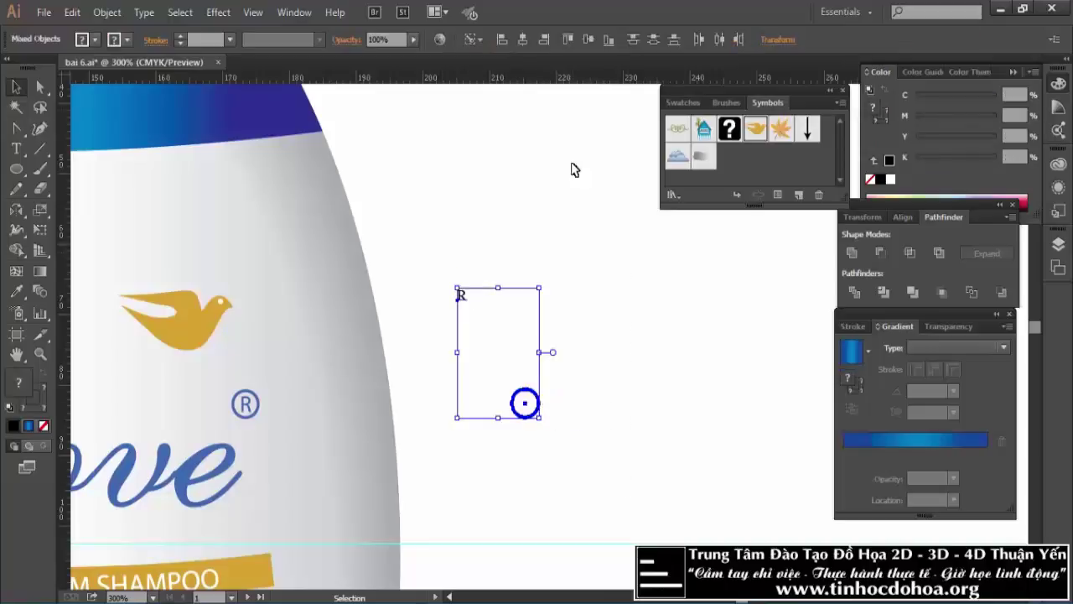
left_click(520, 40)
left_click(588, 39)
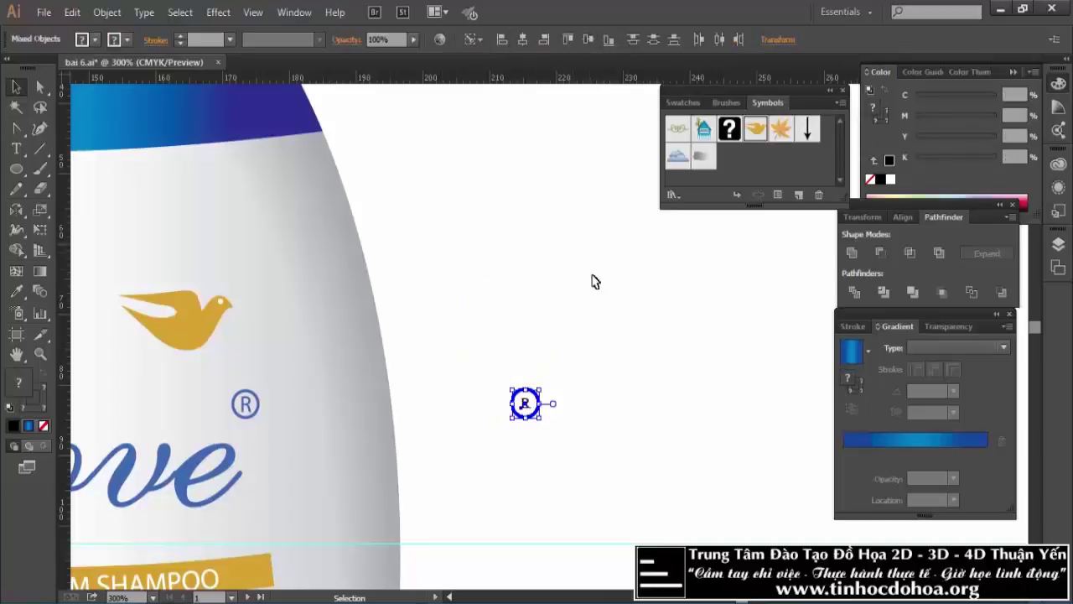
left_click(590, 295)
Colour the R blue and enlarge it to fill the ring.
scroll(531, 424, "up", 1)
scroll(508, 402, "up", 1)
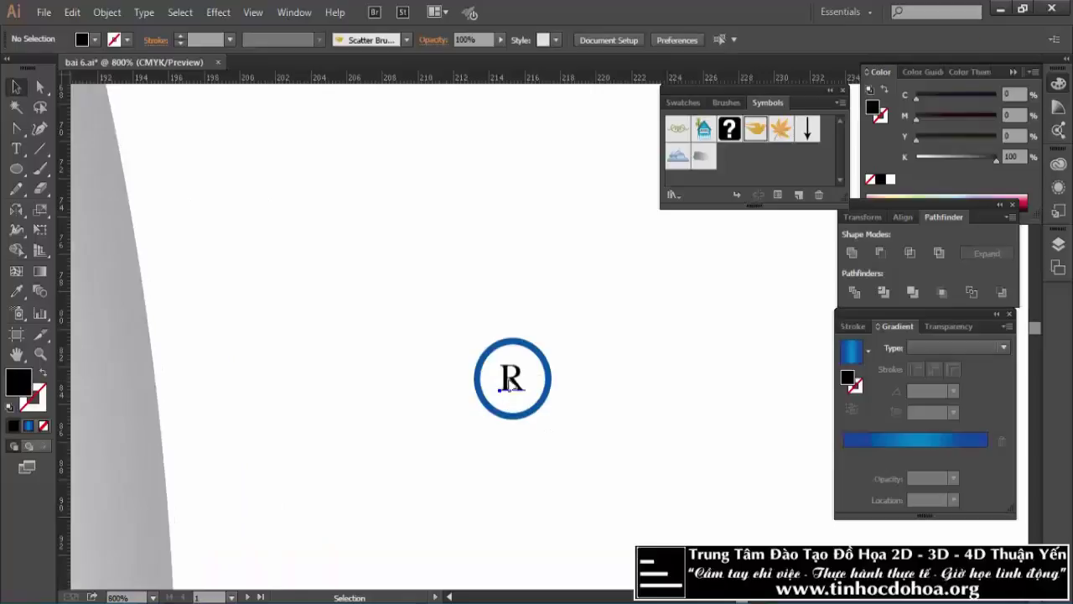
left_click(511, 379)
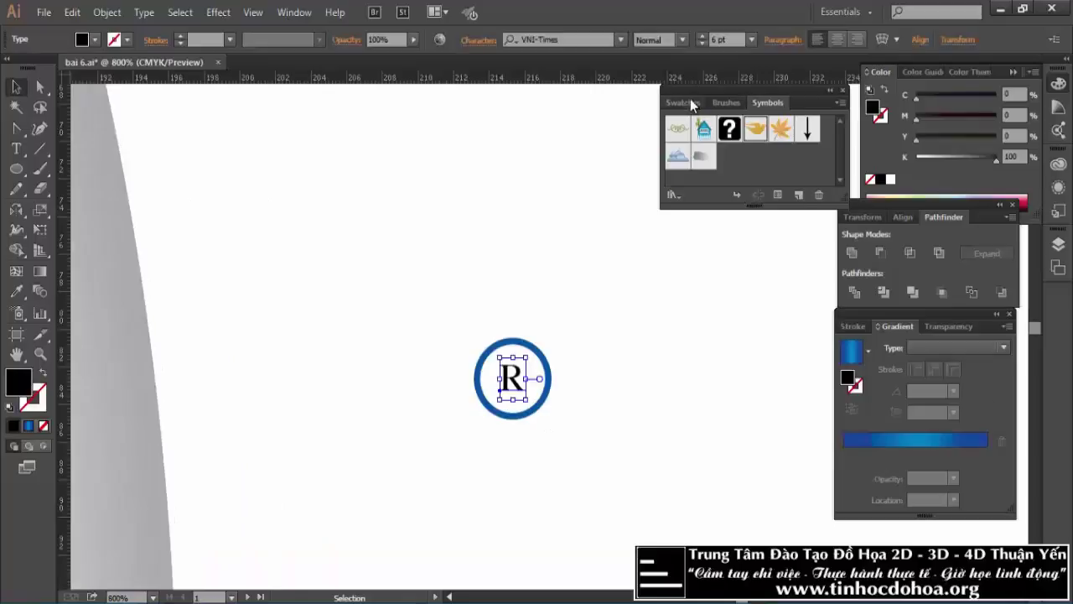
left_click(682, 102)
left_click(825, 163)
left_click(596, 355)
left_click(513, 379)
left_click(747, 43)
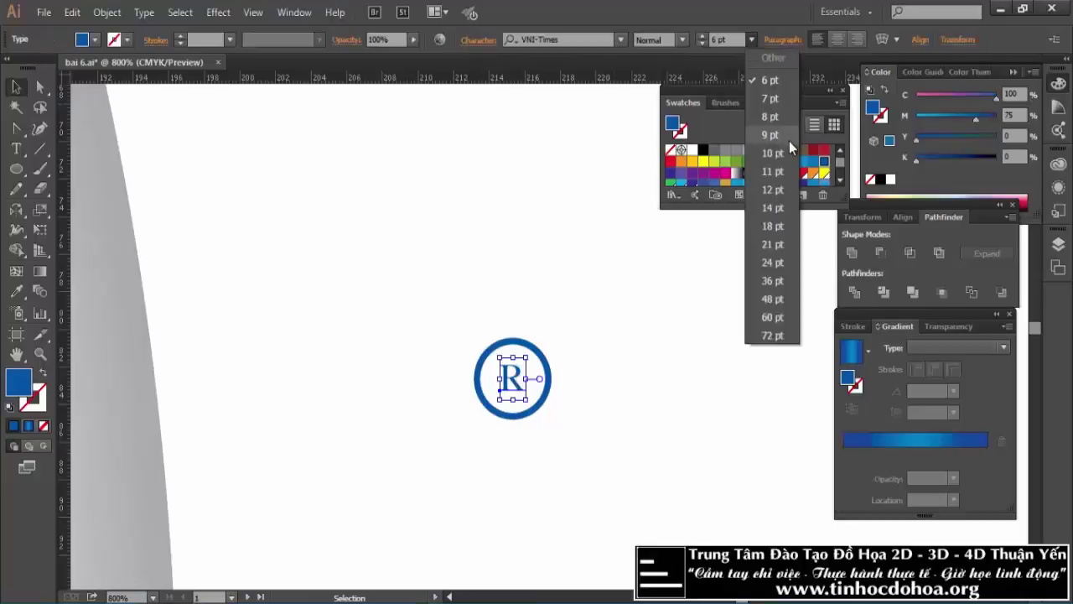
left_click(765, 116)
left_click(491, 307)
Re-centre the enlarged R horizontally and vertically in the circle.
left_click_drag(458, 308, 524, 410)
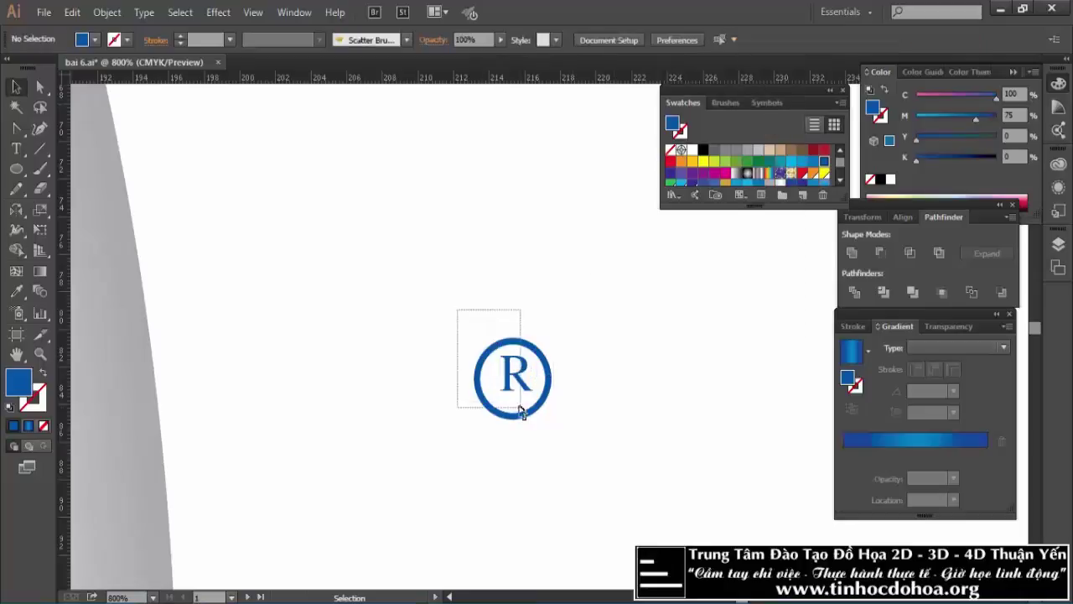
left_click(520, 40)
left_click(585, 45)
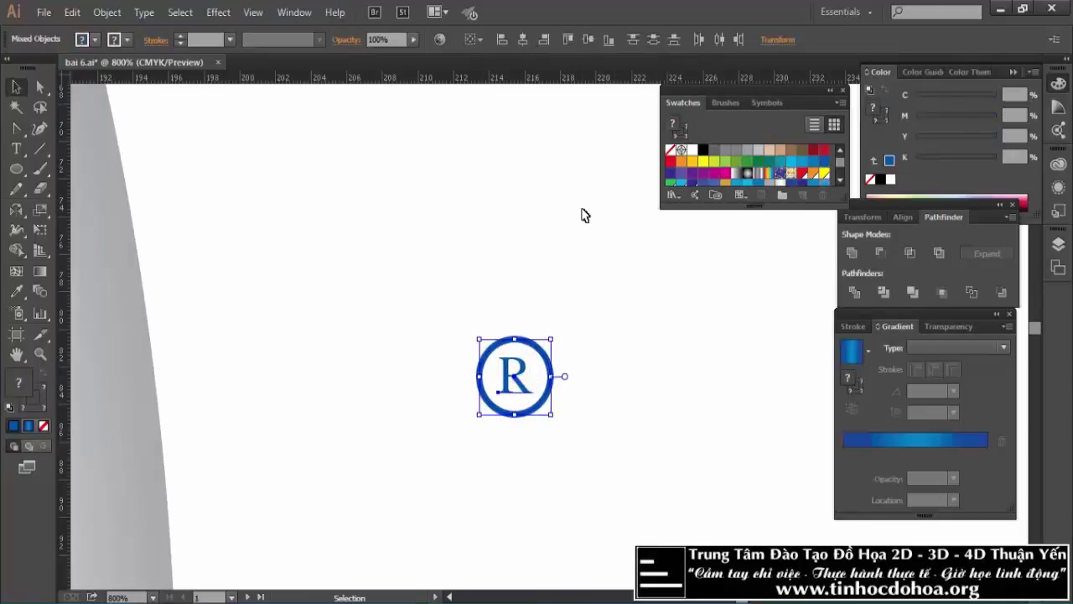
left_click(582, 213)
Group the R and circle into a single ® mark.
left_click_drag(459, 280, 514, 366)
right_click(521, 362)
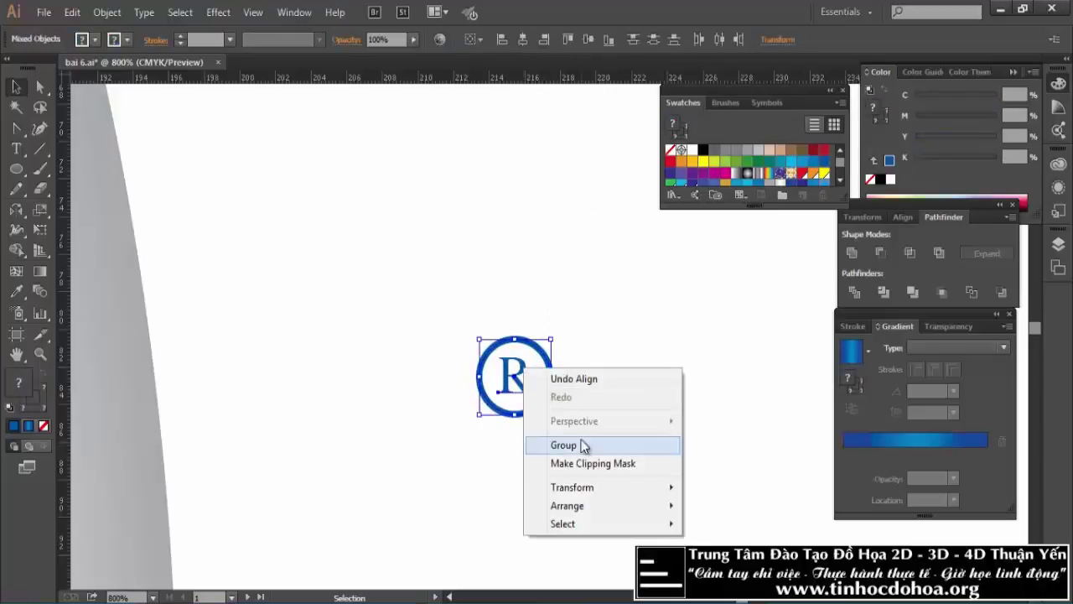
left_click(582, 445)
scroll(382, 304, "down", 4)
scroll(306, 281, "down", 1)
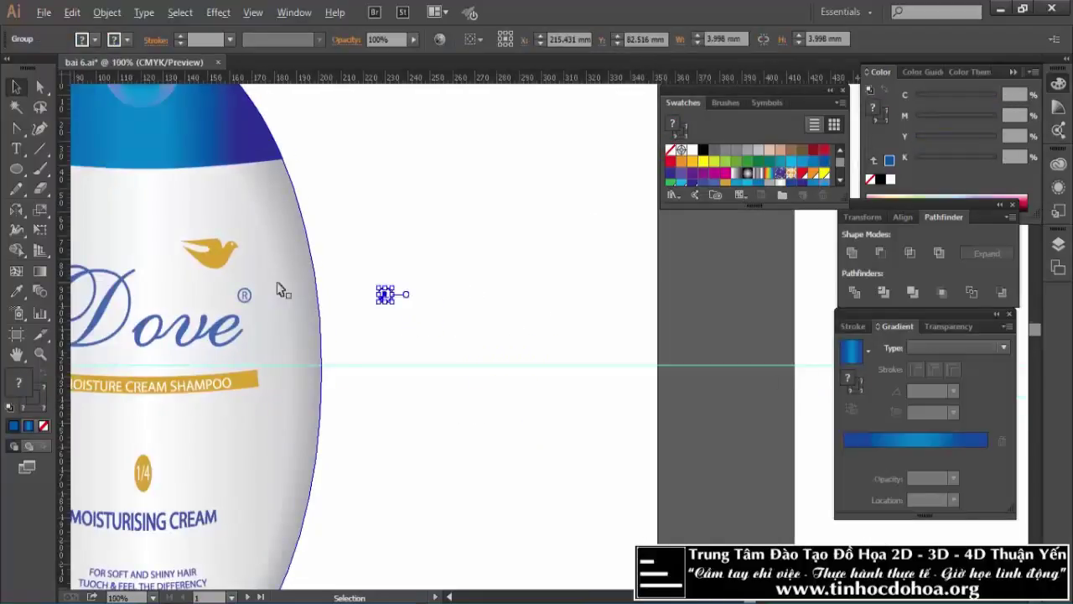
scroll(280, 291, "down", 1)
Move the ® mark beside the Dove logo on the right bottle.
scroll(281, 287, "down", 1)
left_click_drag(315, 288, 778, 301)
left_click(596, 168)
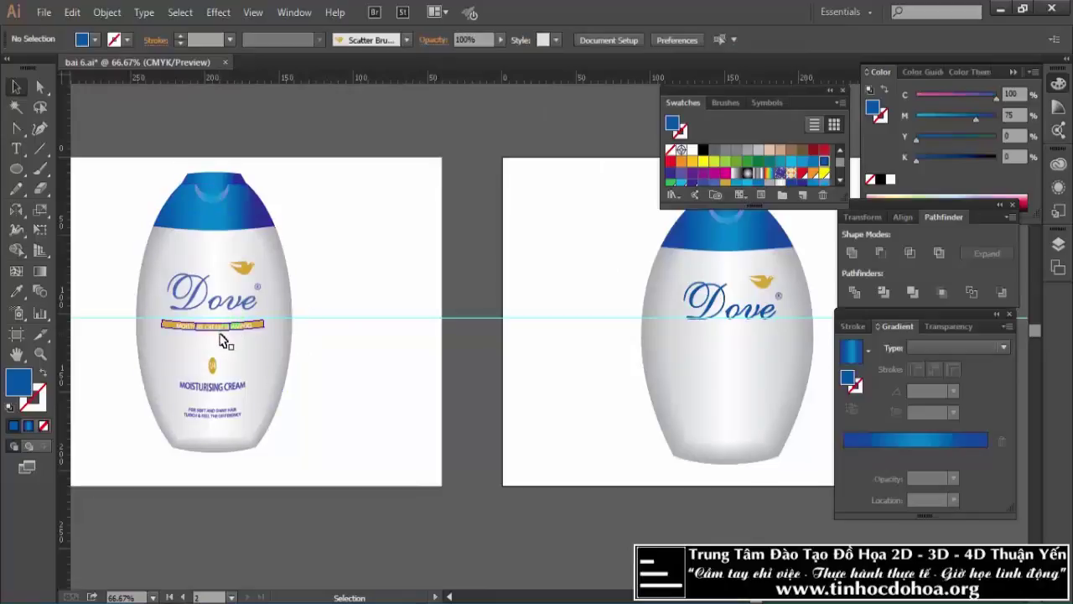
Type 'MOISTURE CREAM SHAMPOO' in capitals and move it onto the right bottle.
key("ctrl+plus")
key("ctrl+plus")
left_click(16, 148)
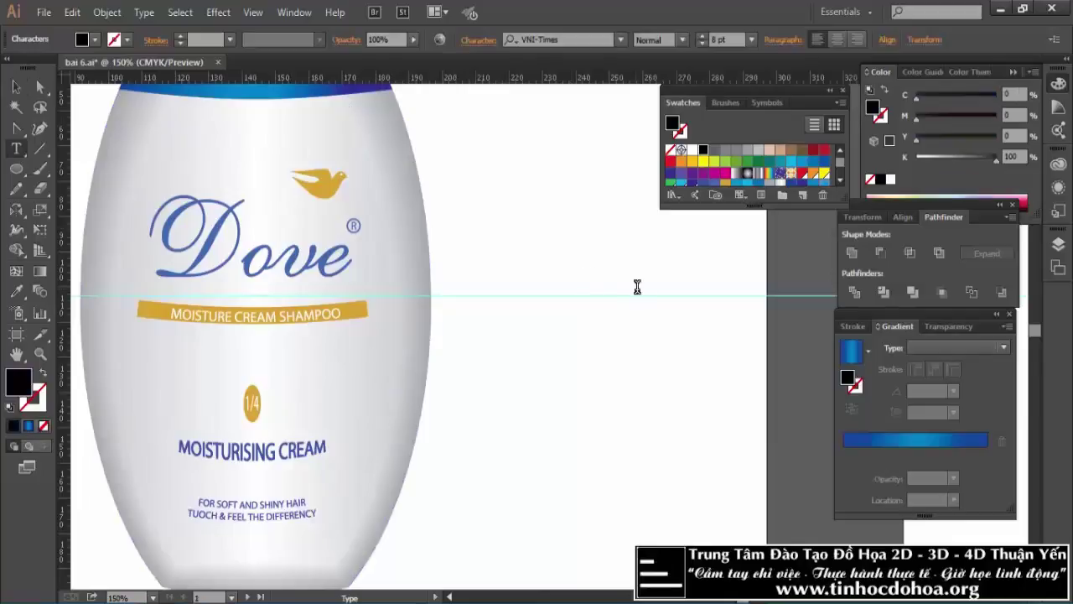
key("Caps_Lock")
type("MOISTURE CREAM SHAMPOO")
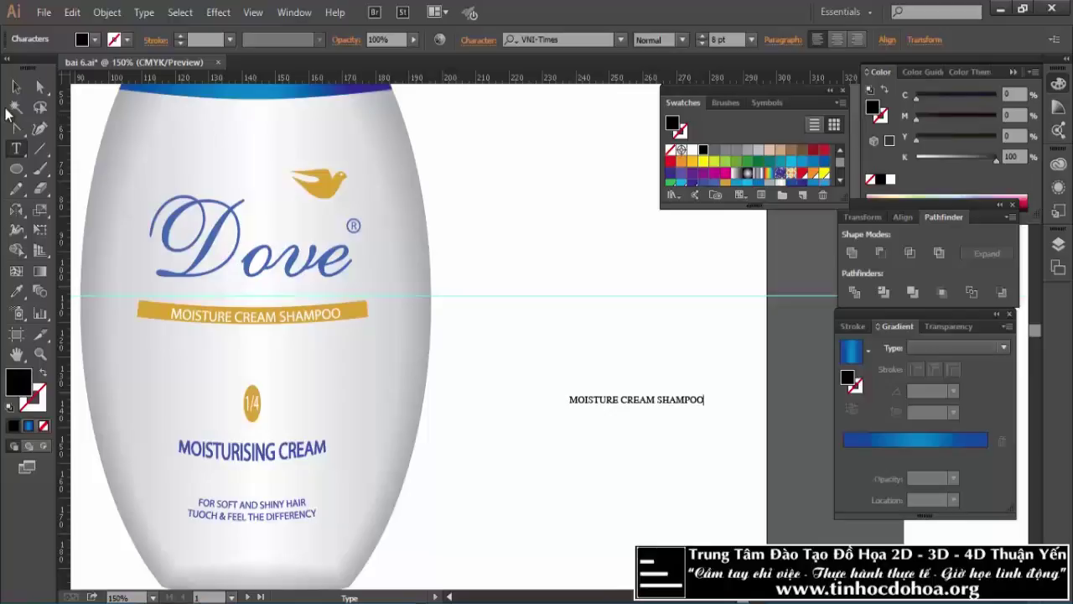
left_click(16, 86)
scroll(704, 415, "up", 2)
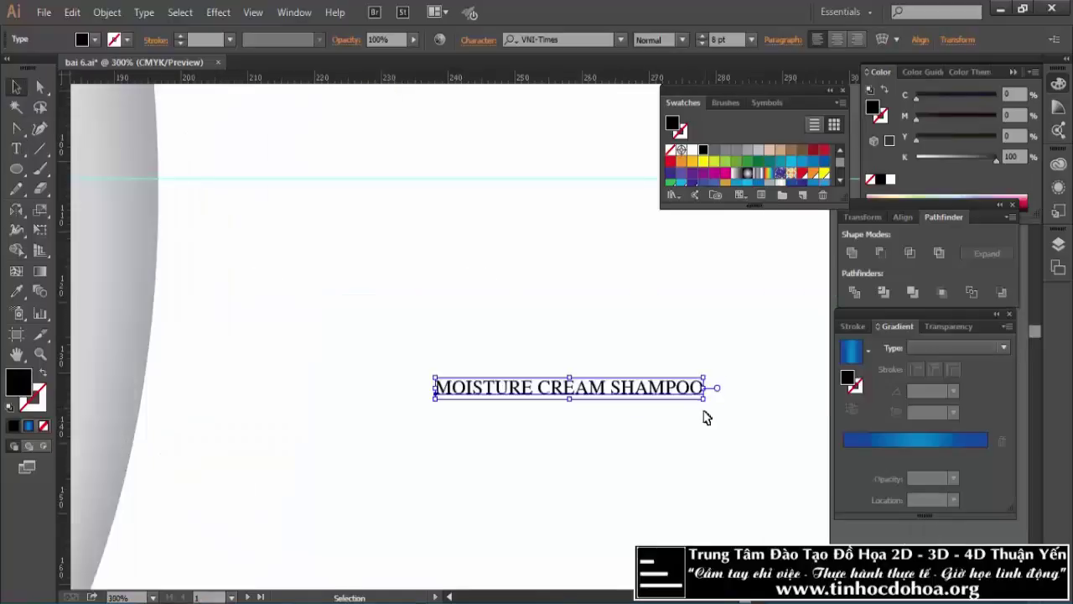
scroll(473, 310, "down", 4)
mouse_move(485, 329)
left_mouse_down()
mouse_move(795, 333)
mouse_move(611, 344)
left_mouse_up()
Make the shampoo text white and draw a thin yellow bar below the Dove logo.
left_click(890, 179)
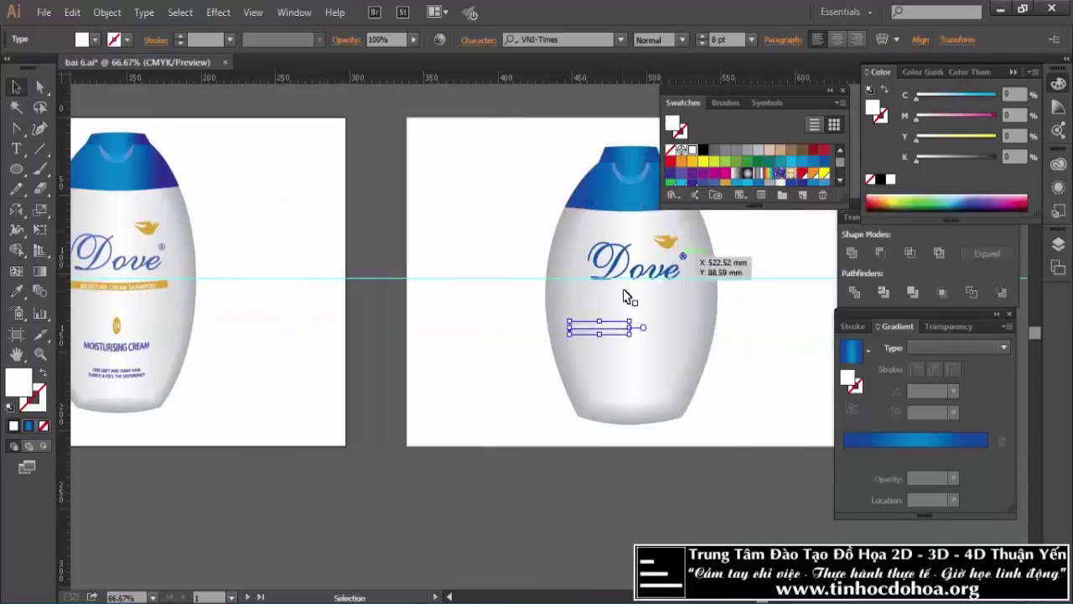
left_click(544, 457)
left_click(16, 167)
left_click(84, 168)
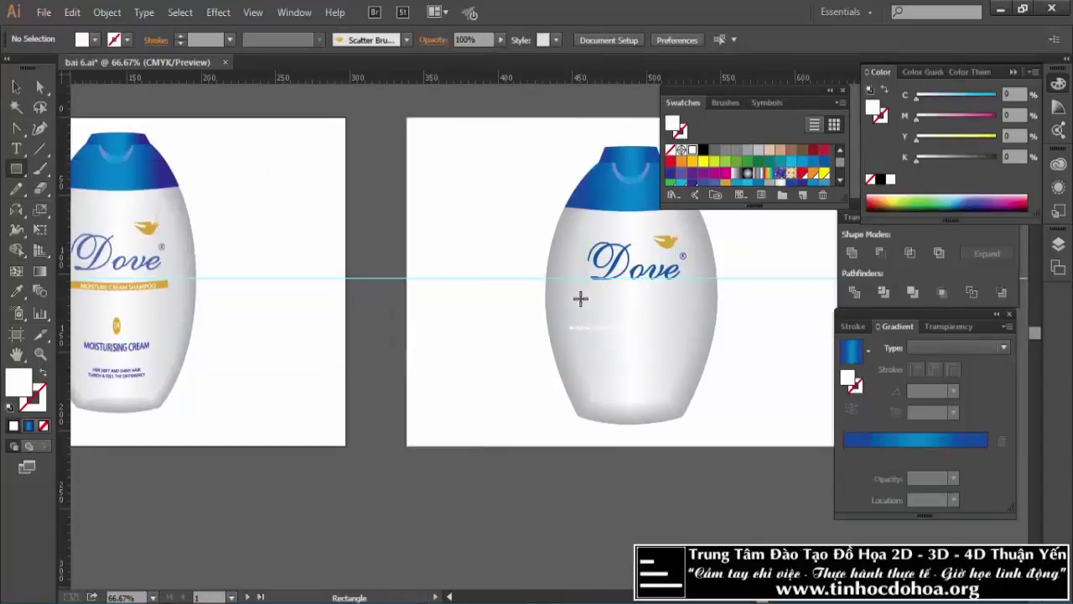
left_click_drag(580, 291, 687, 299)
key("ctrl+1")
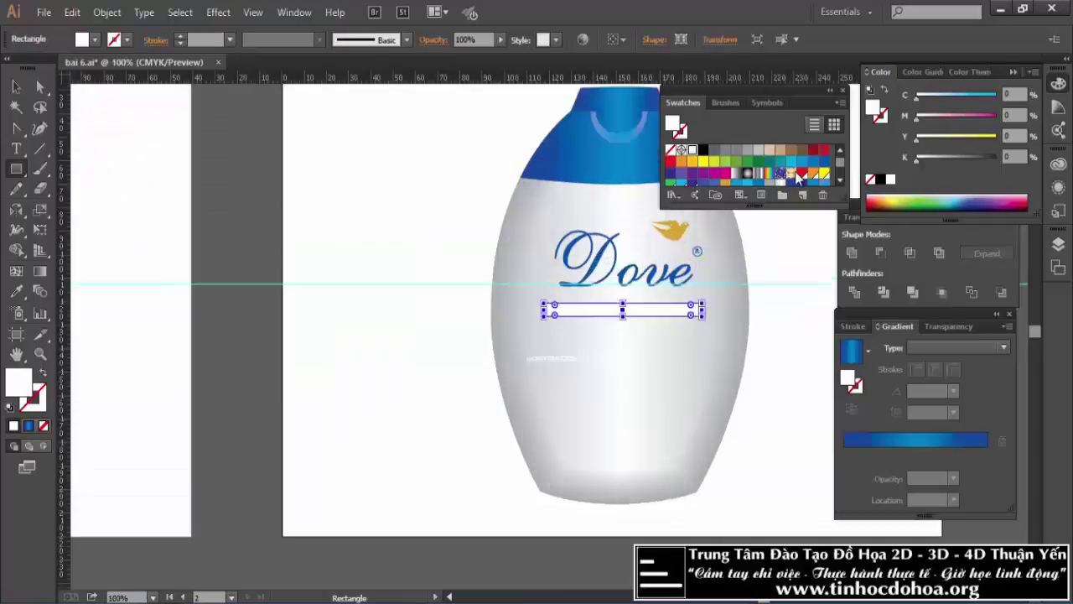
left_click(692, 161)
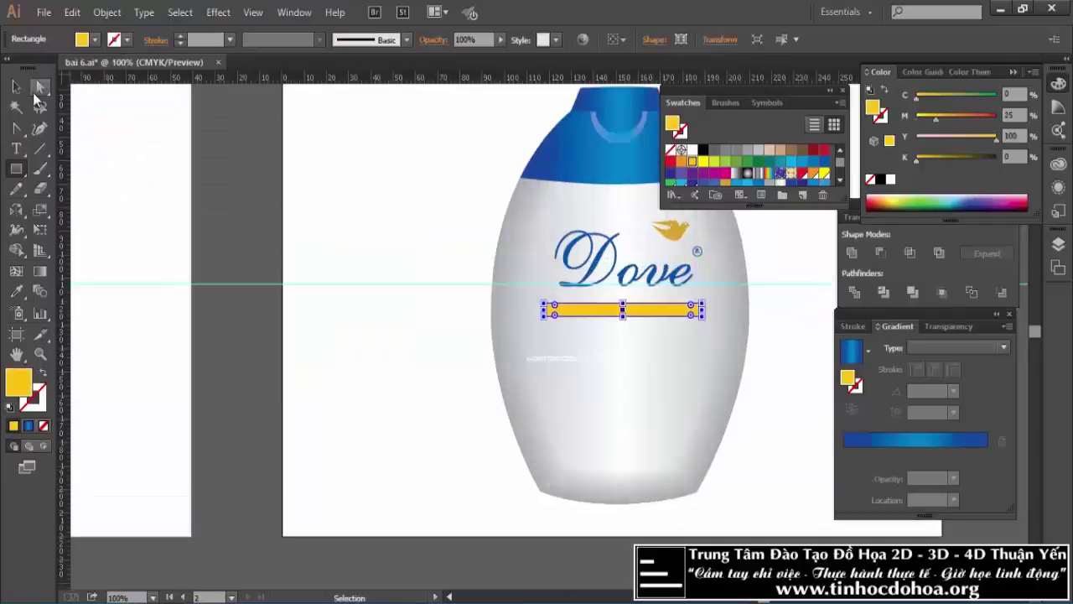
Centre the yellow bar horizontally on the bottle.
left_click(16, 86)
left_click(403, 336)
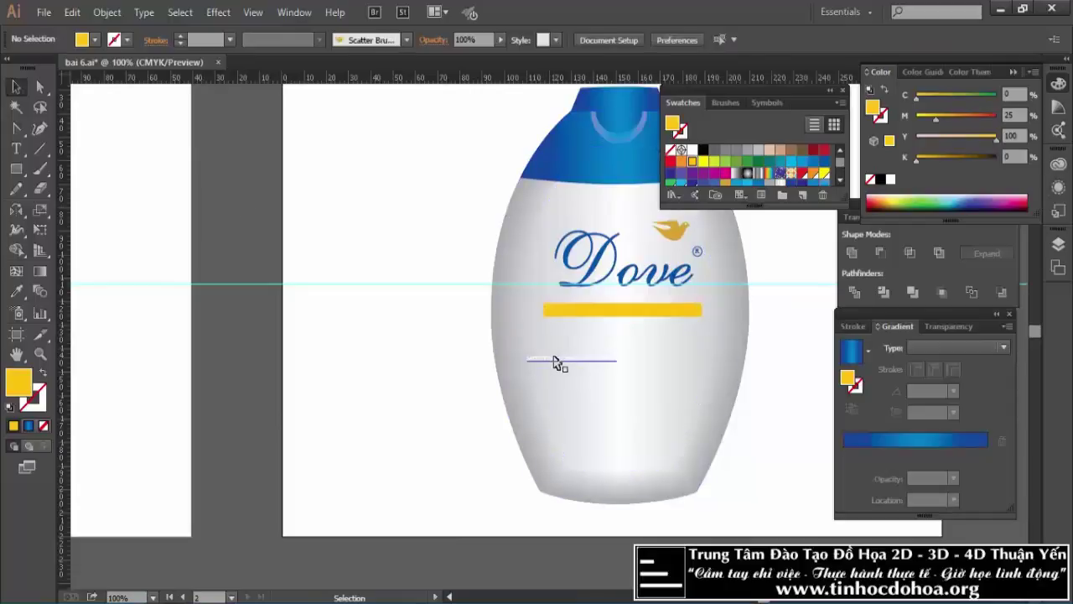
left_click(558, 361)
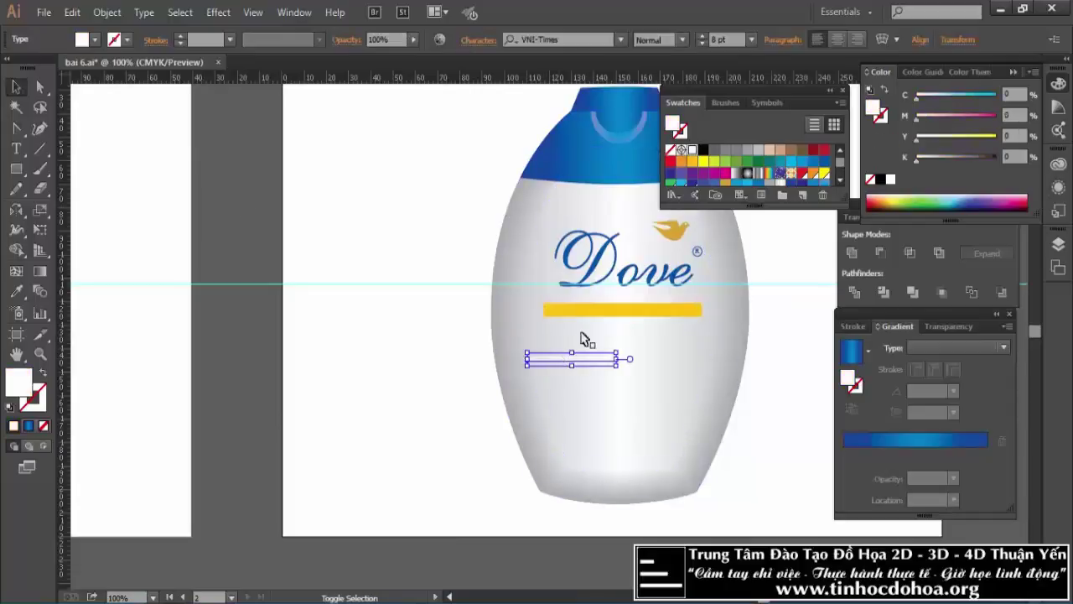
left_click(677, 314)
left_click(706, 356, "shift")
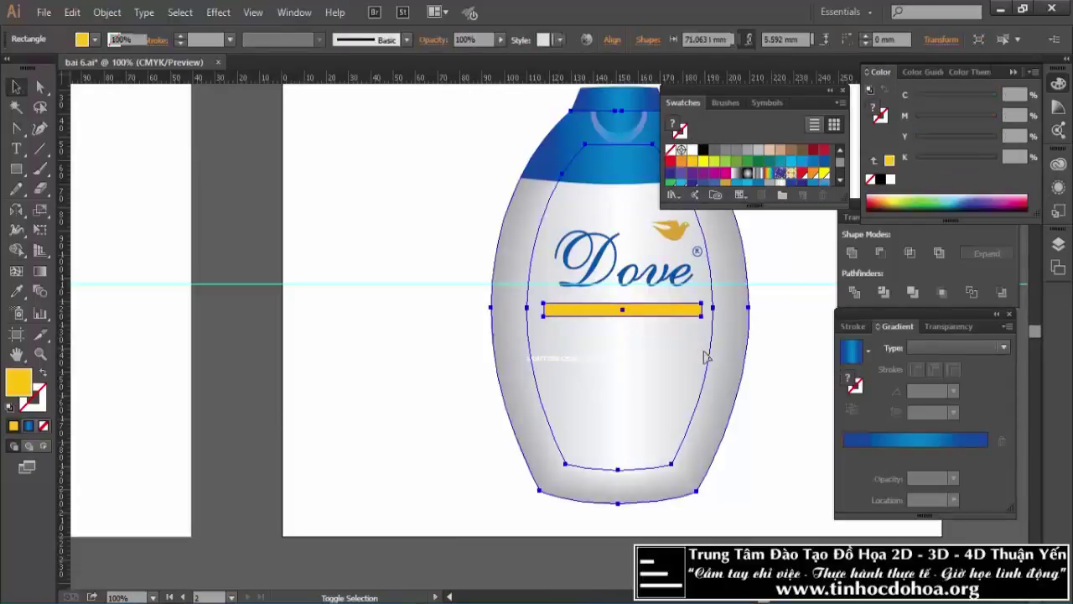
left_click(268, 43)
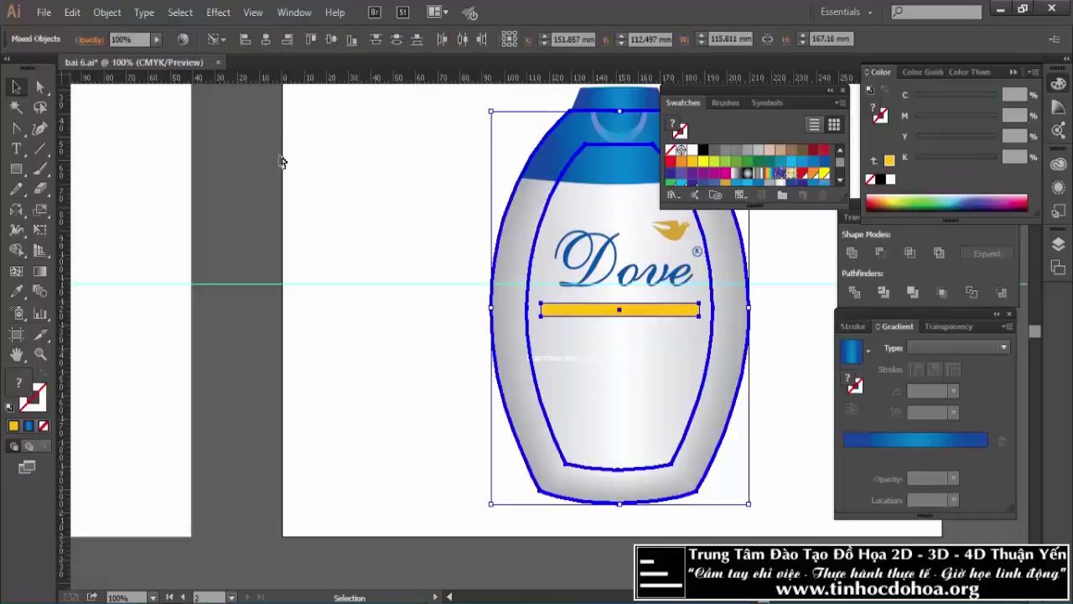
left_click(219, 185)
Centre the shampoo text horizontally and vertically on the yellow bar.
left_click(576, 360)
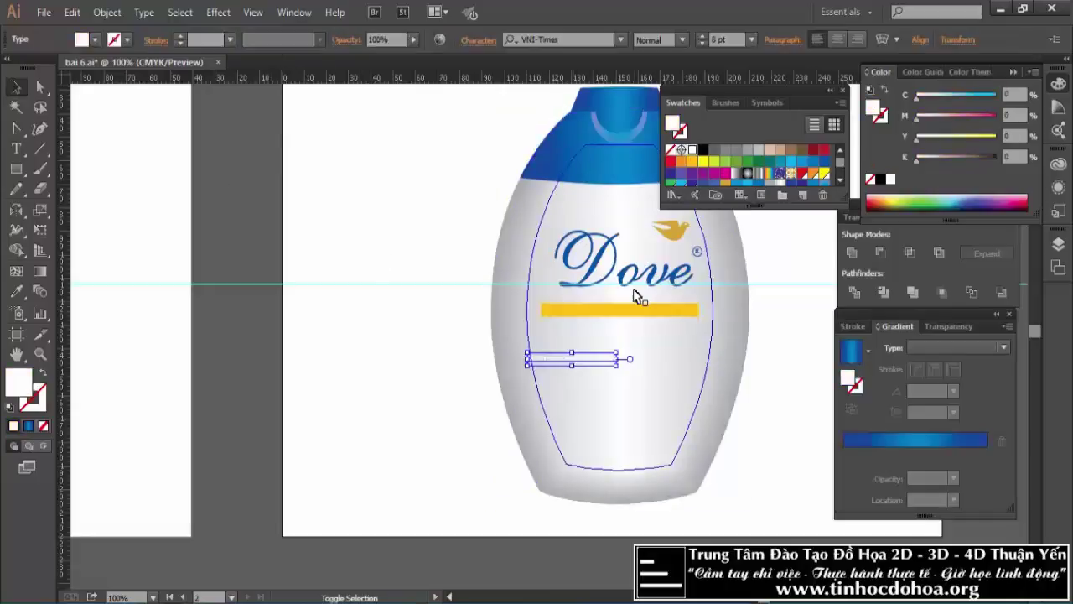
left_click(637, 310, "shift")
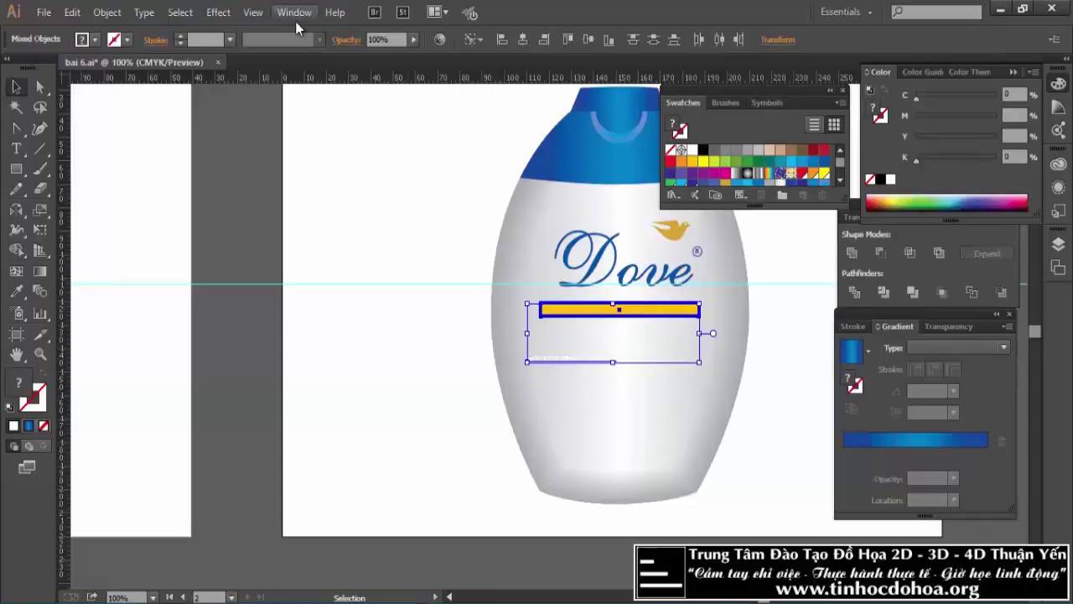
left_click(522, 39)
left_click(589, 39)
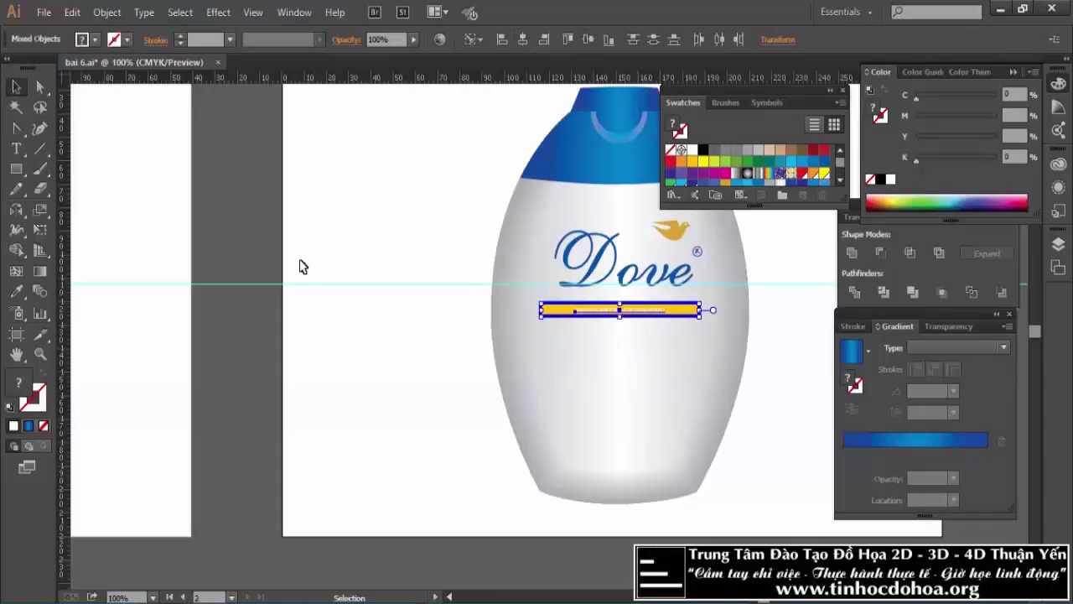
left_click(253, 253)
scroll(634, 305, "up", 3)
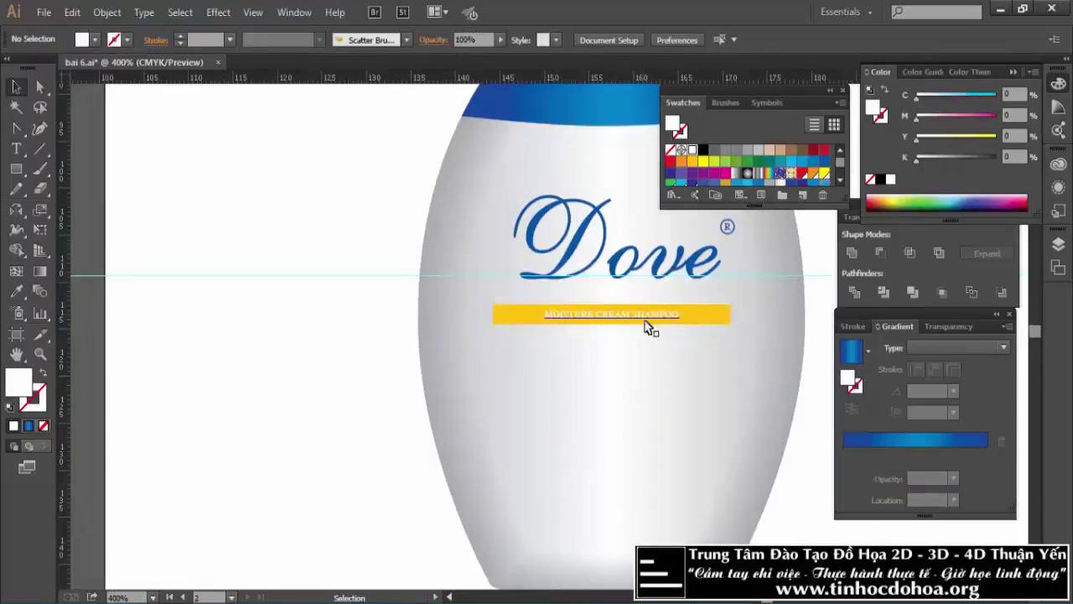
Enlarge the shampoo text to 10 pt and centre it horizontally on the band.
scroll(647, 323, "up", 2)
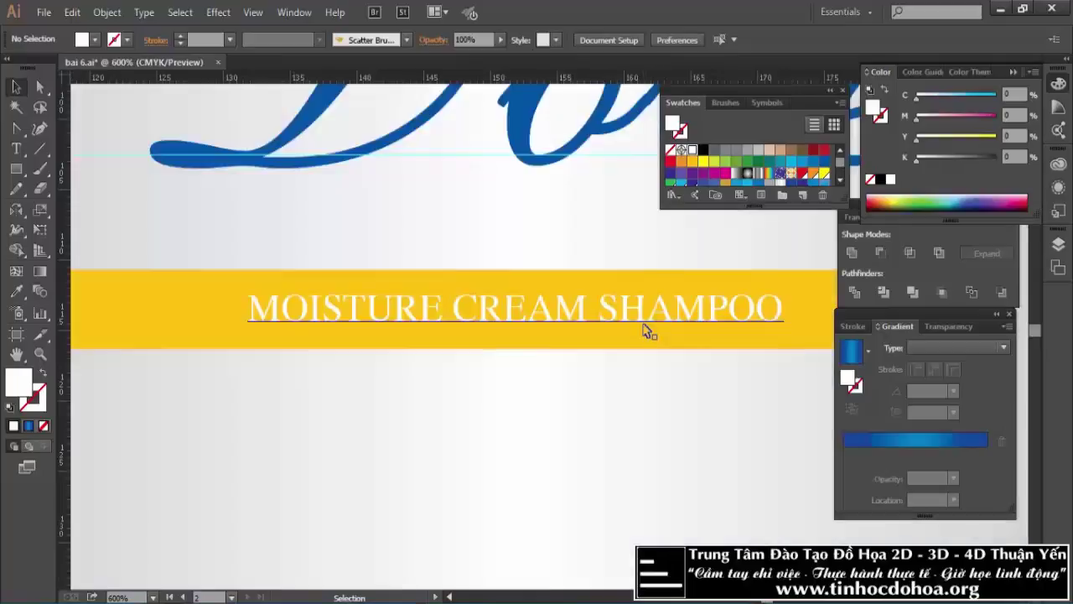
left_click(633, 321)
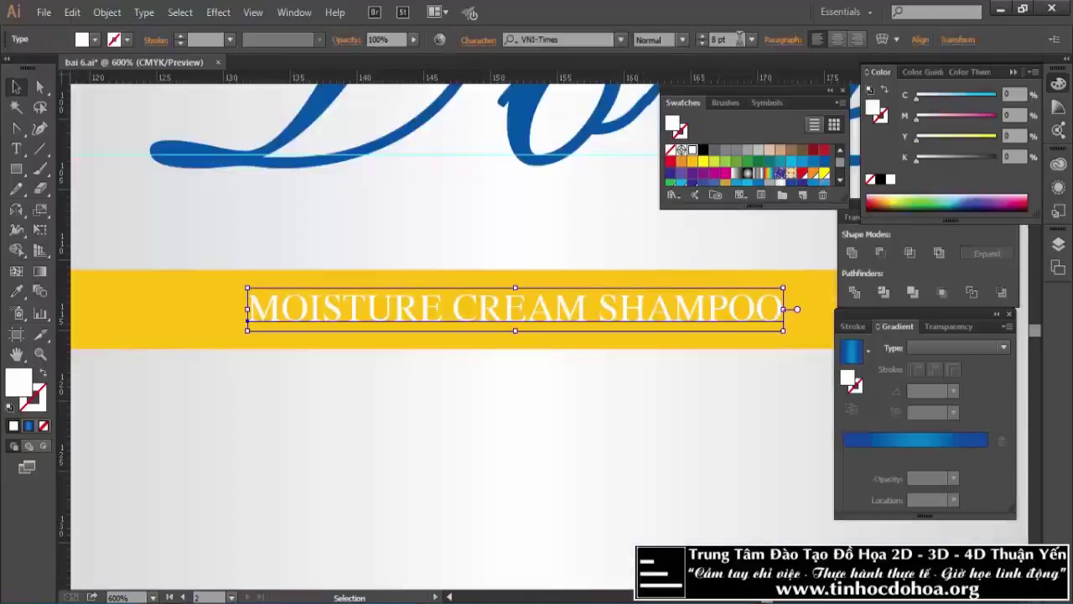
key("Up")
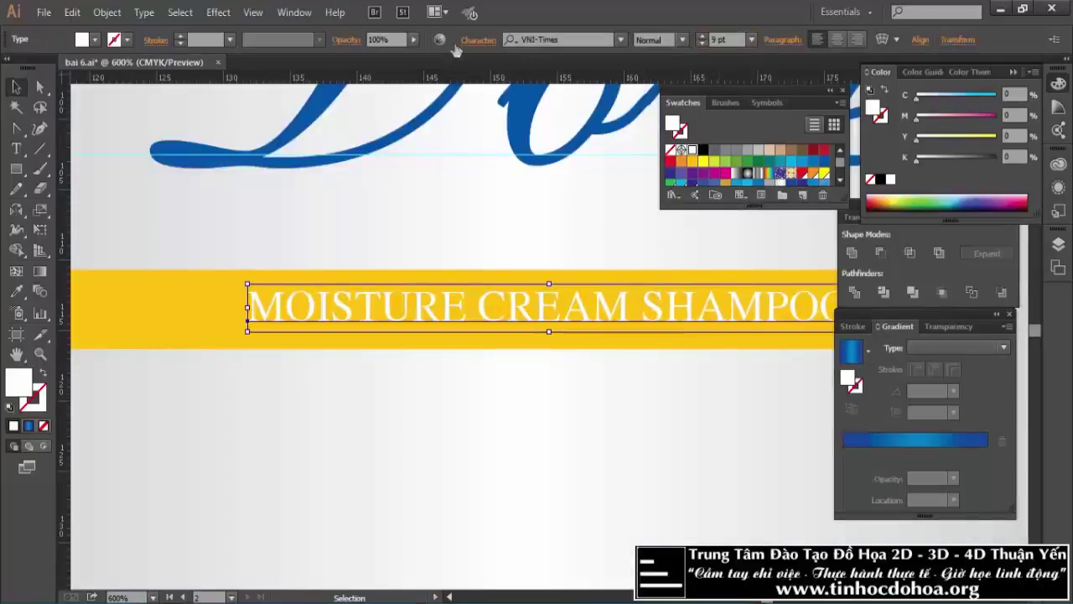
left_click(721, 39)
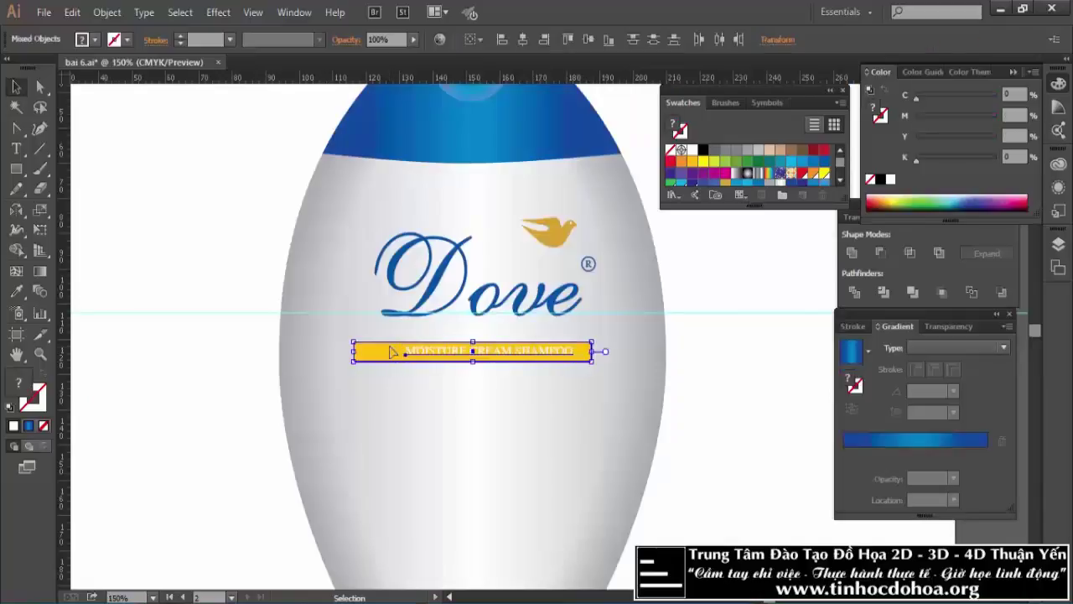
left_click(475, 352, "shift")
left_click(424, 228, "shift")
left_click(522, 39)
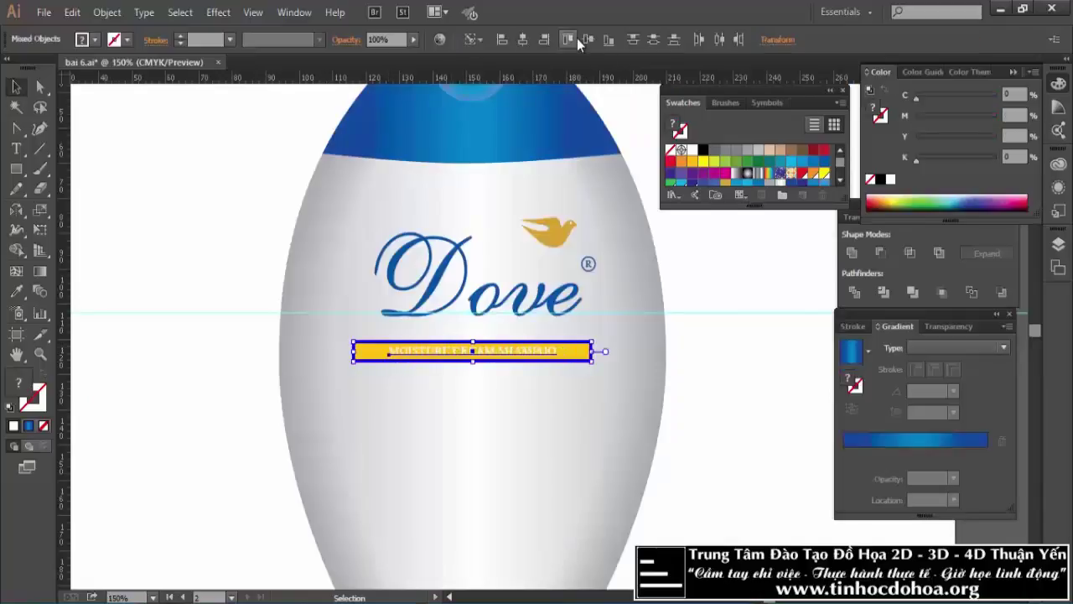
left_click(687, 395)
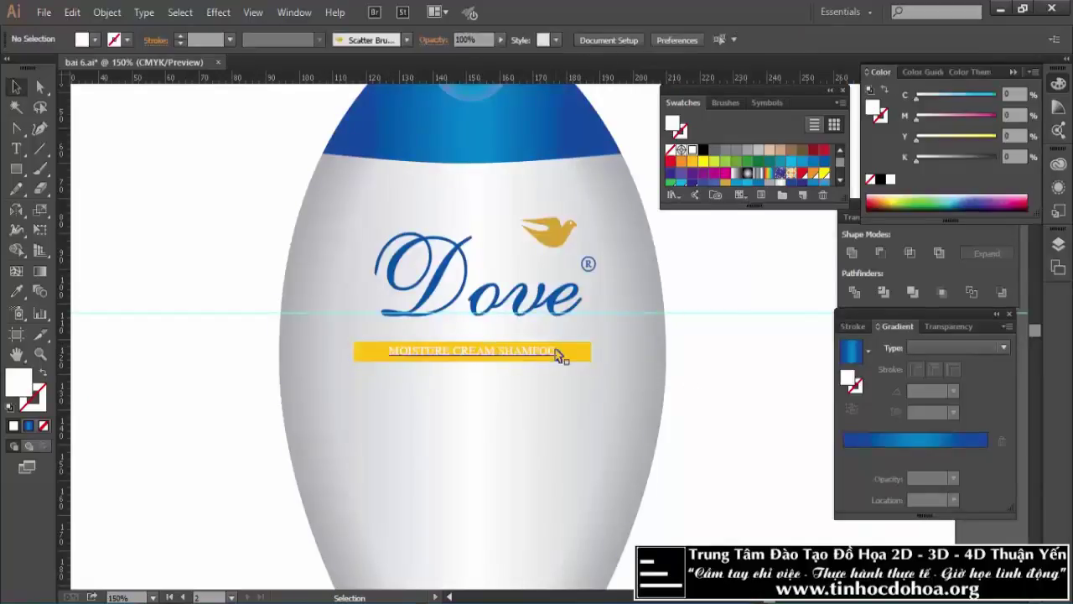
Convert the shampoo text to outlines and group it with the yellow band.
right_click(537, 351)
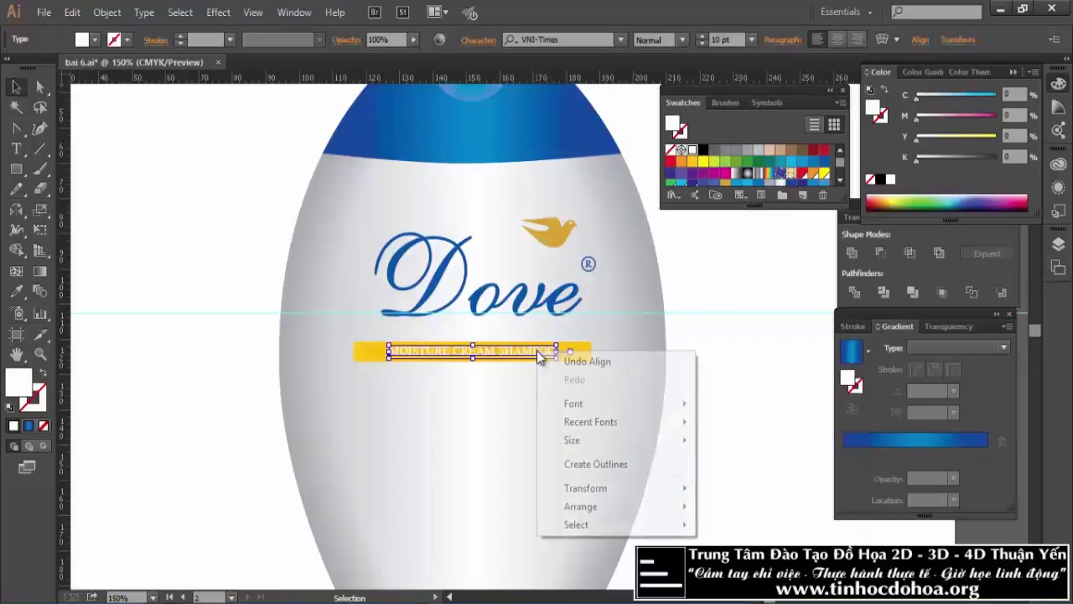
left_click(582, 470)
left_click(585, 355, "shift")
right_click(583, 356)
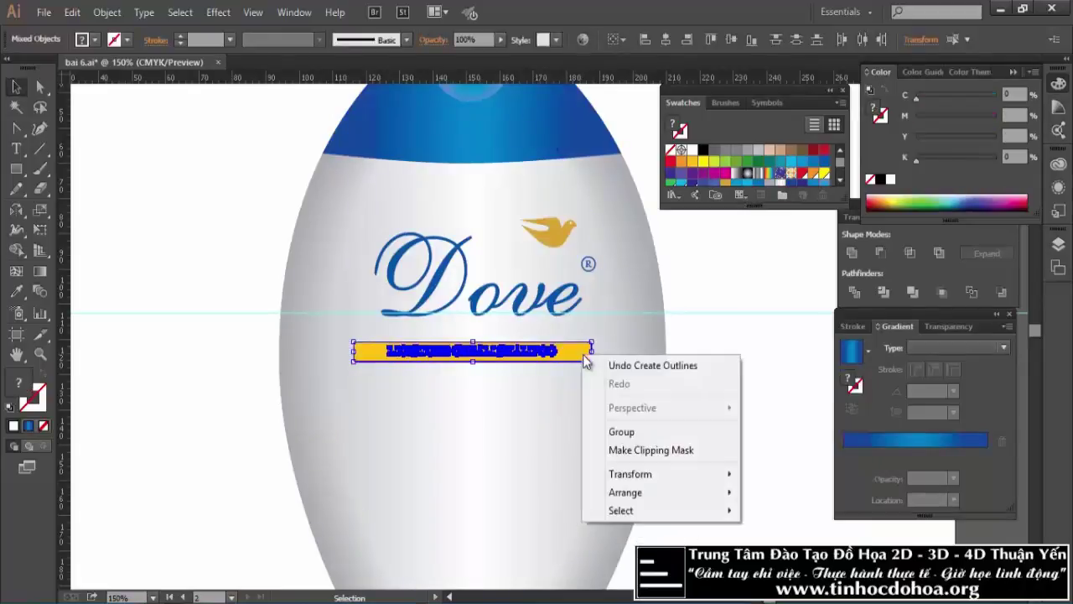
left_click(625, 432)
left_click(729, 396)
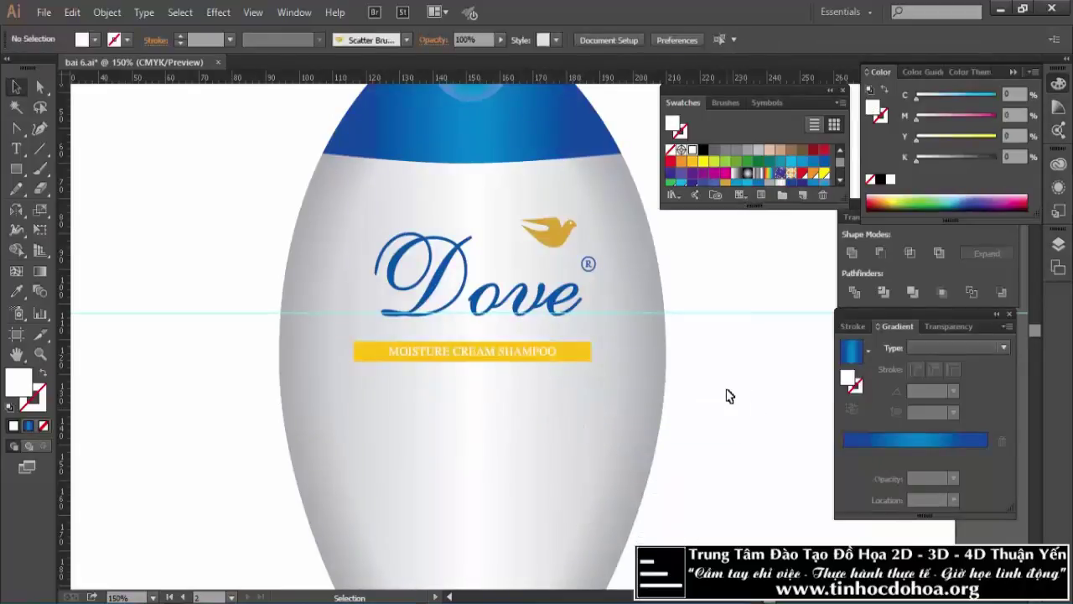
scroll(729, 395, "down", 2)
scroll(728, 396, "down", 1)
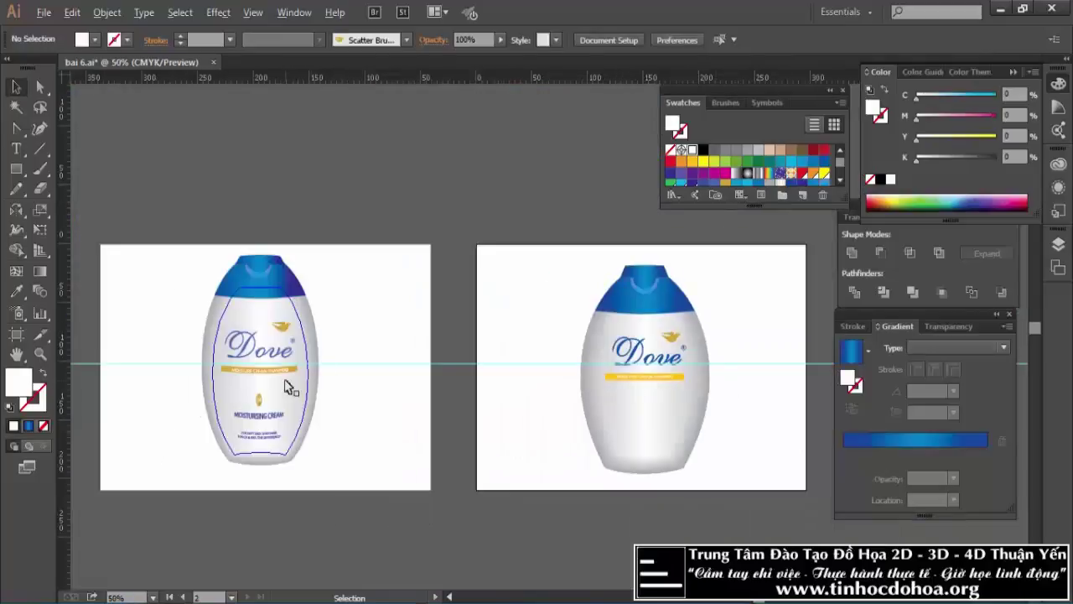
Apply an Arc envelope warp with -7% bend to the yellow label group.
scroll(285, 388, "up", 1)
mouse_move(479, 431)
left_mouse_down()
mouse_move(382, 339)
mouse_move(410, 344)
left_mouse_up()
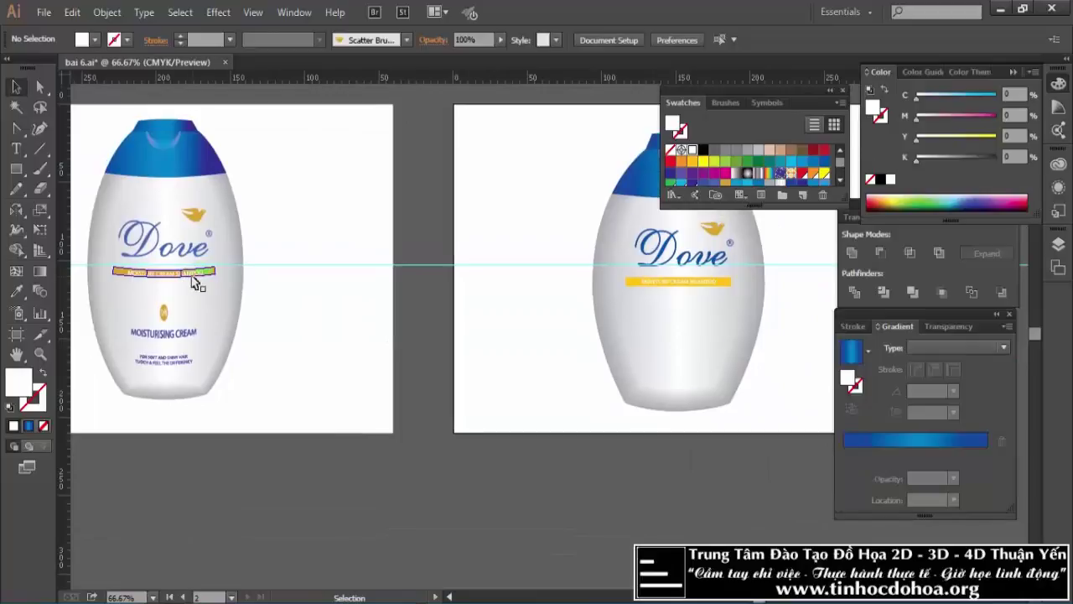
left_click(688, 285)
left_click(105, 12)
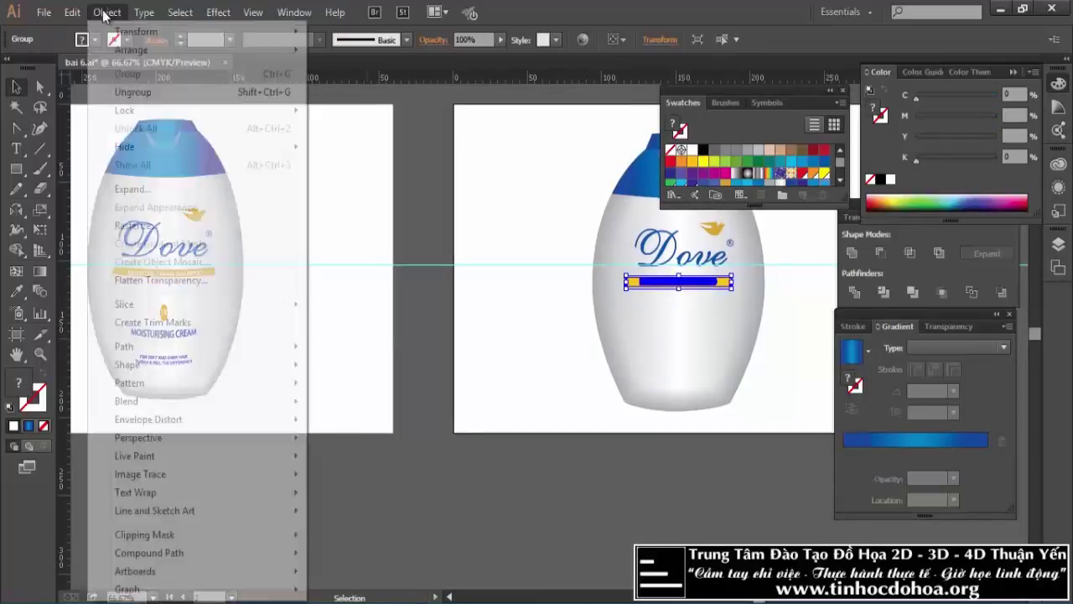
mouse_move(148, 419)
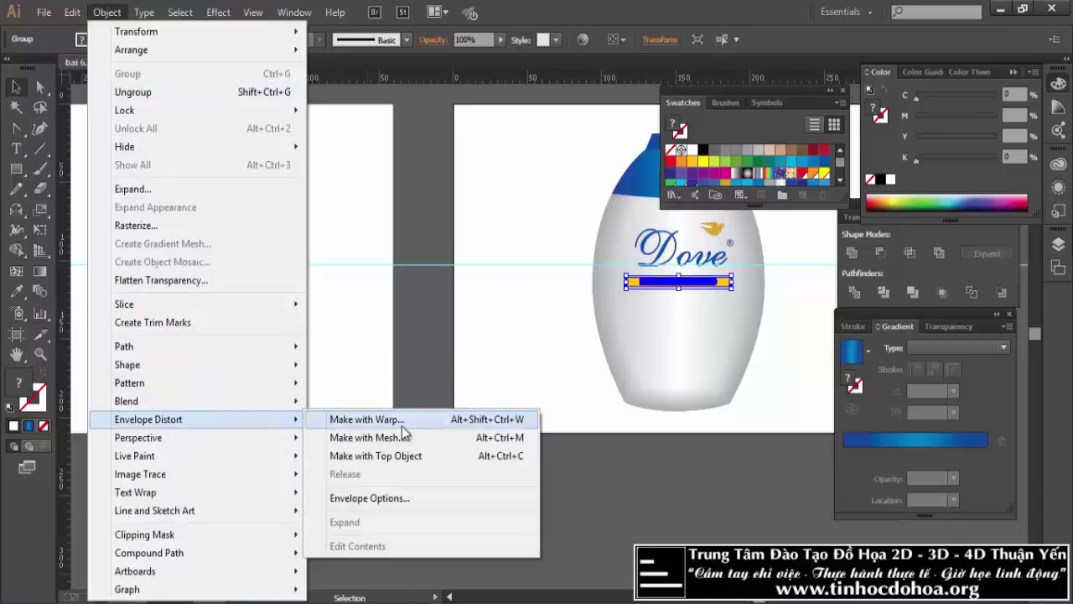
left_click(402, 423)
mouse_move(722, 212)
left_mouse_down()
mouse_move(933, 157)
mouse_move(857, 159)
left_mouse_up()
left_click_drag(914, 244, 917, 245)
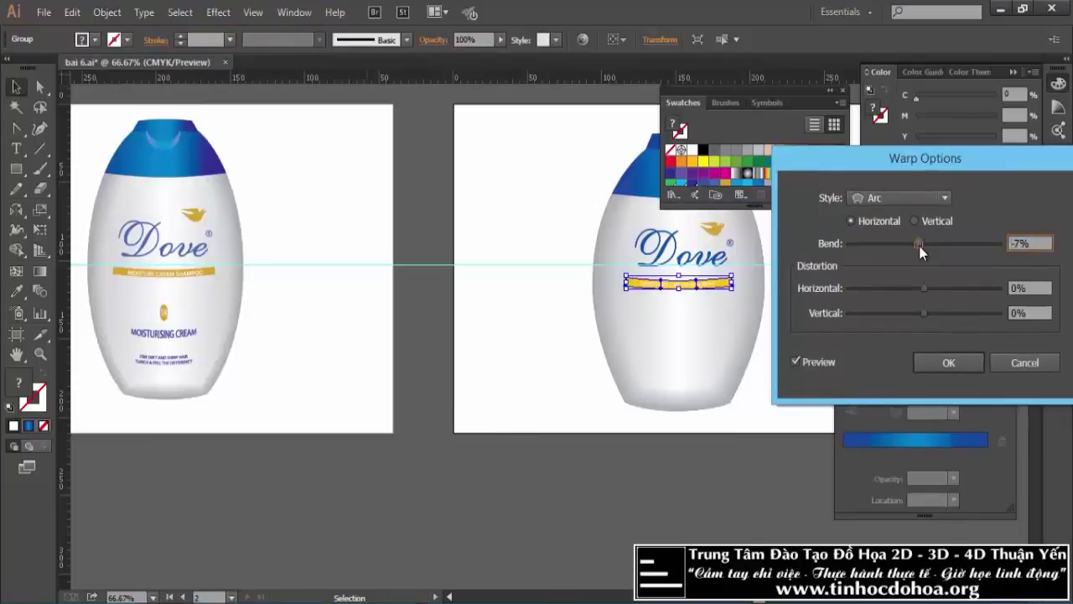
left_click(948, 362)
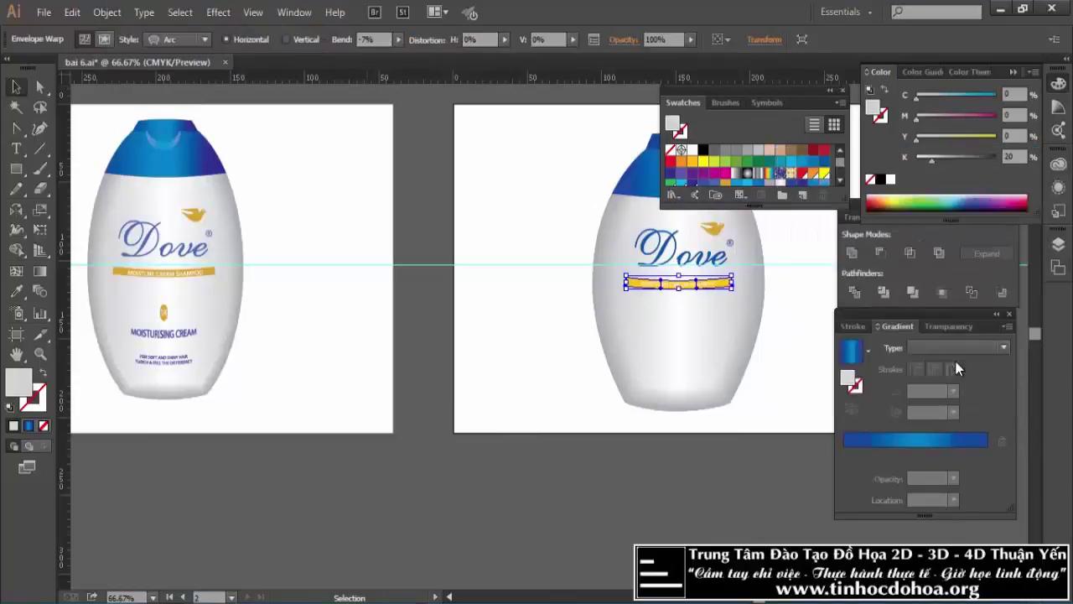
left_click(679, 448)
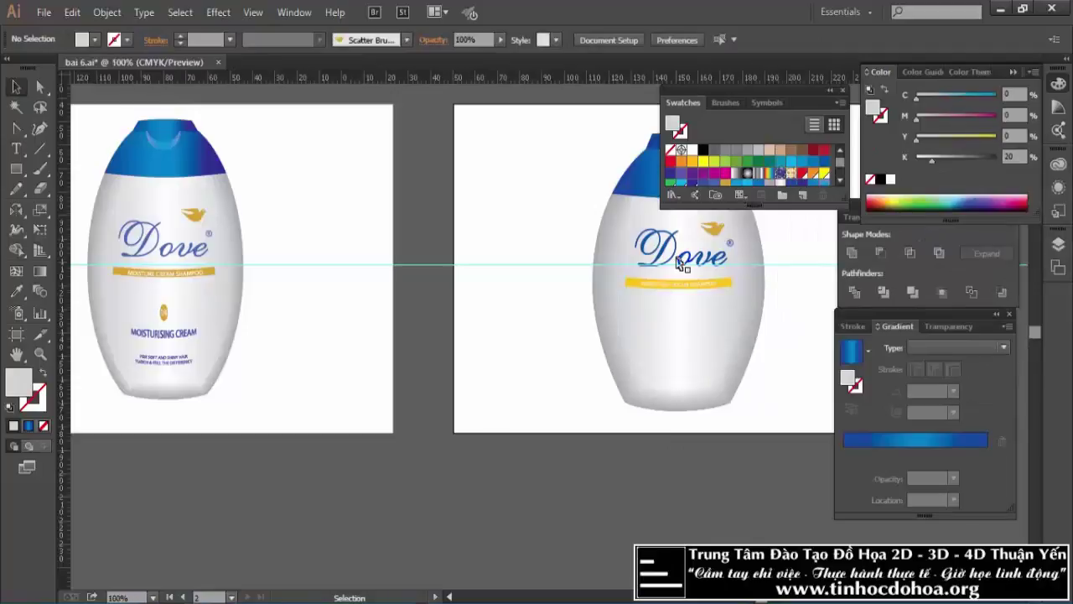
Zoom and pan across both bottles to compare the new label with the reference.
scroll(679, 264, "up", 1)
scroll(635, 276, "down", 1)
scroll(603, 294, "up", 1)
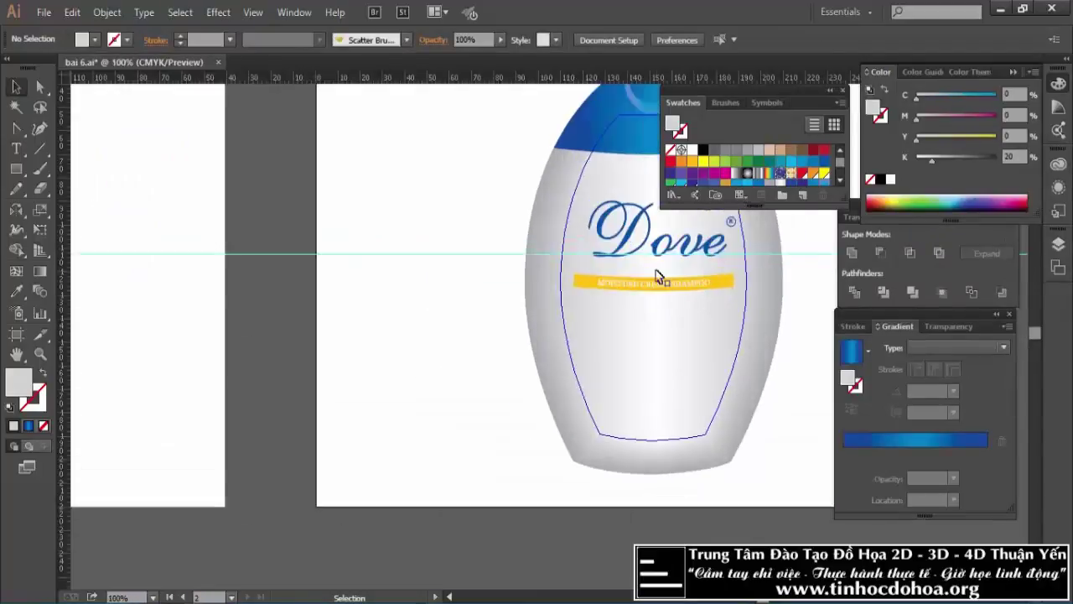
scroll(618, 302, "down", 3)
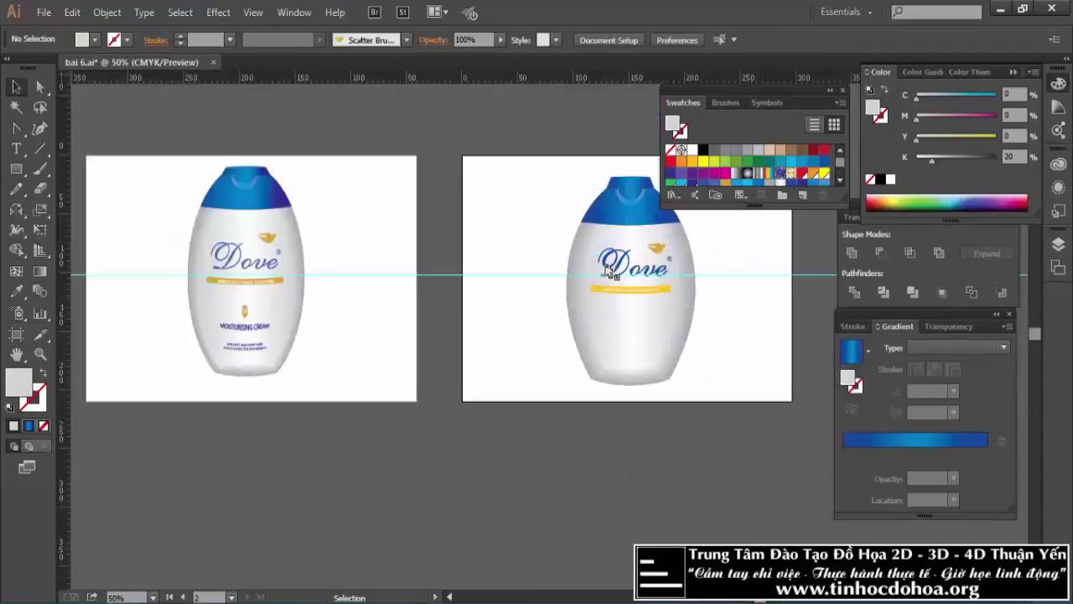
scroll(665, 254, "up", 1)
scroll(663, 251, "up", 1)
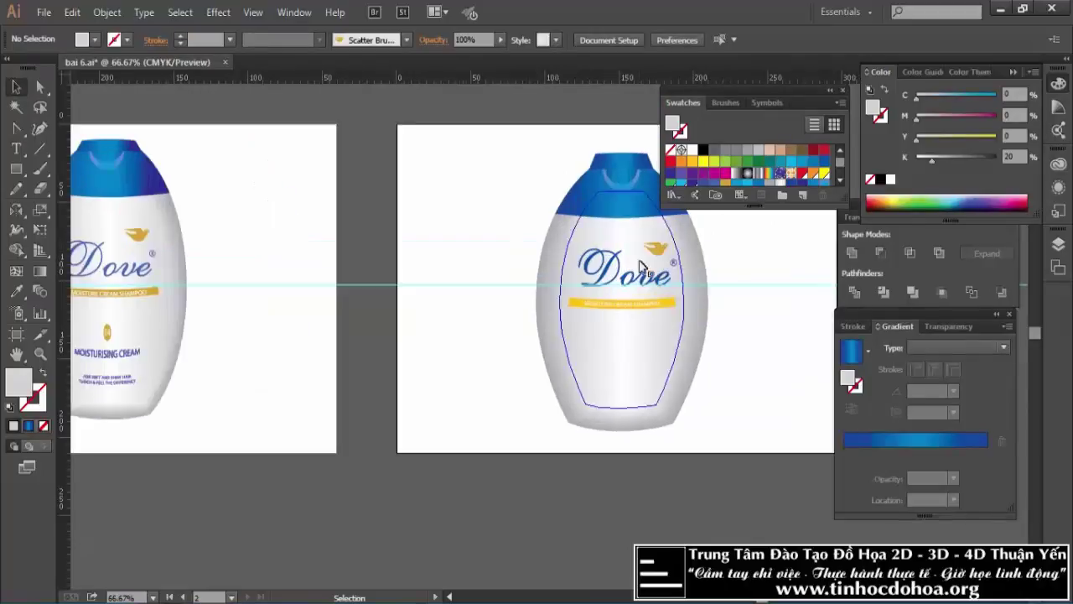
scroll(642, 287, "down", 1)
left_click_drag(612, 301, 227, 298)
scroll(227, 298, "up", 1)
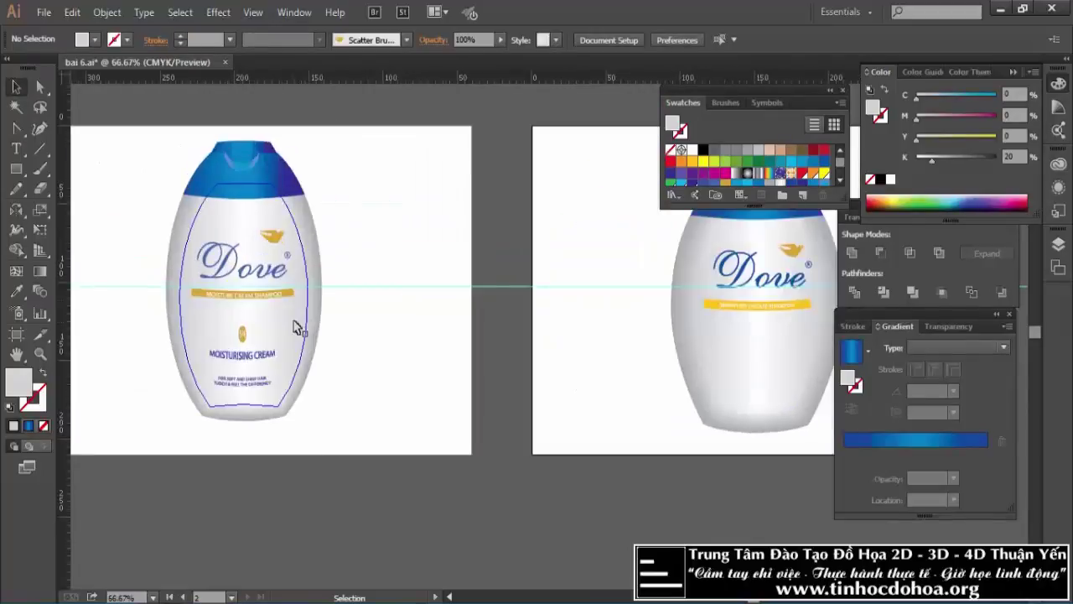
scroll(227, 298, "up", 1)
left_click_drag(528, 323, 218, 323)
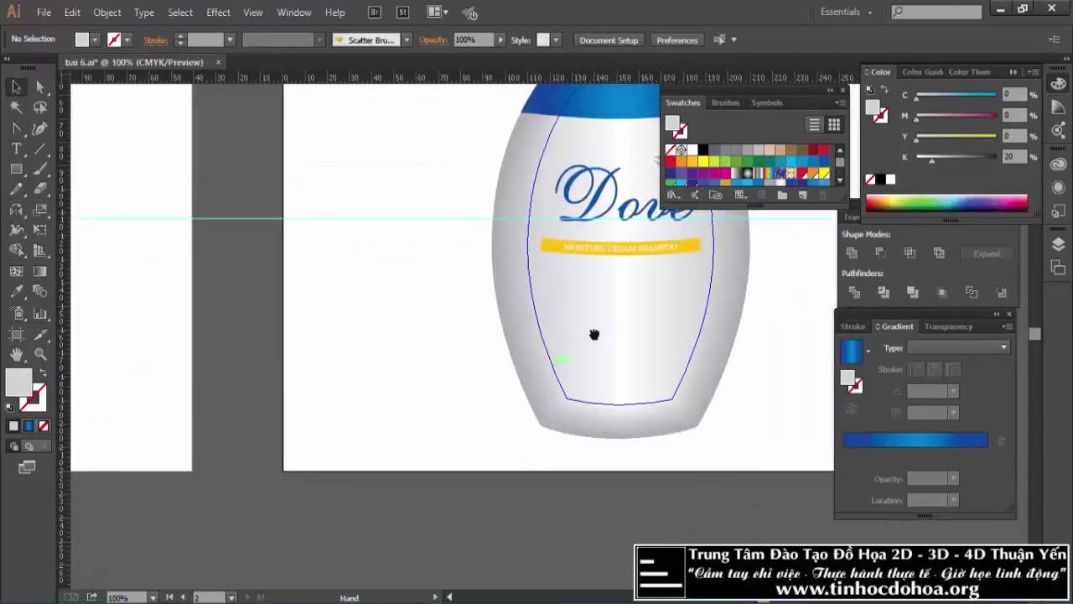
left_click_drag(23, 172, 65, 212)
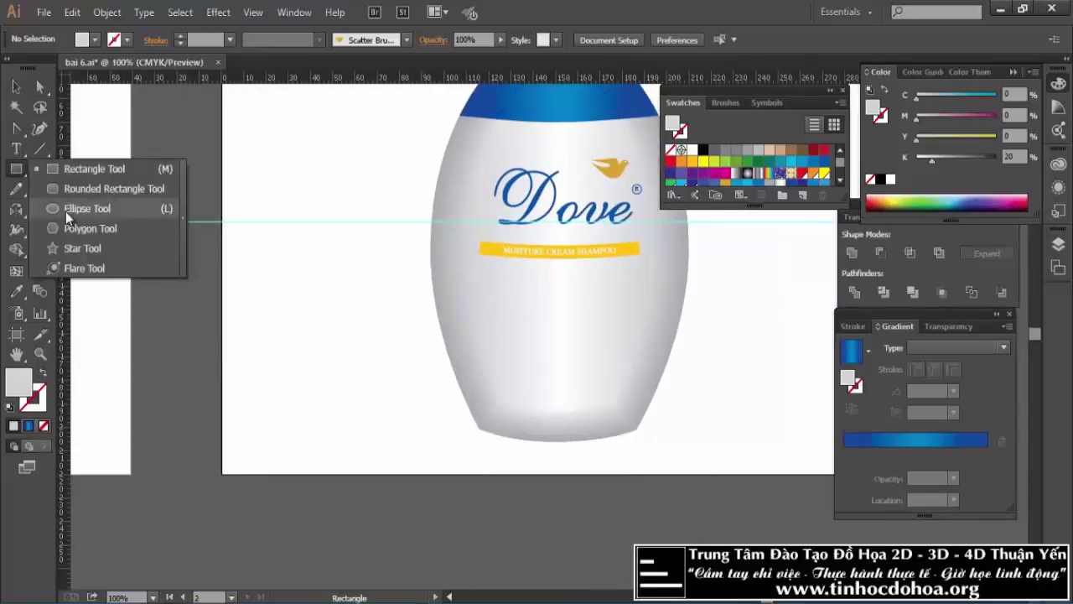
Draw a small yellow oval below the shampoo band.
left_click_drag(552, 276, 576, 310)
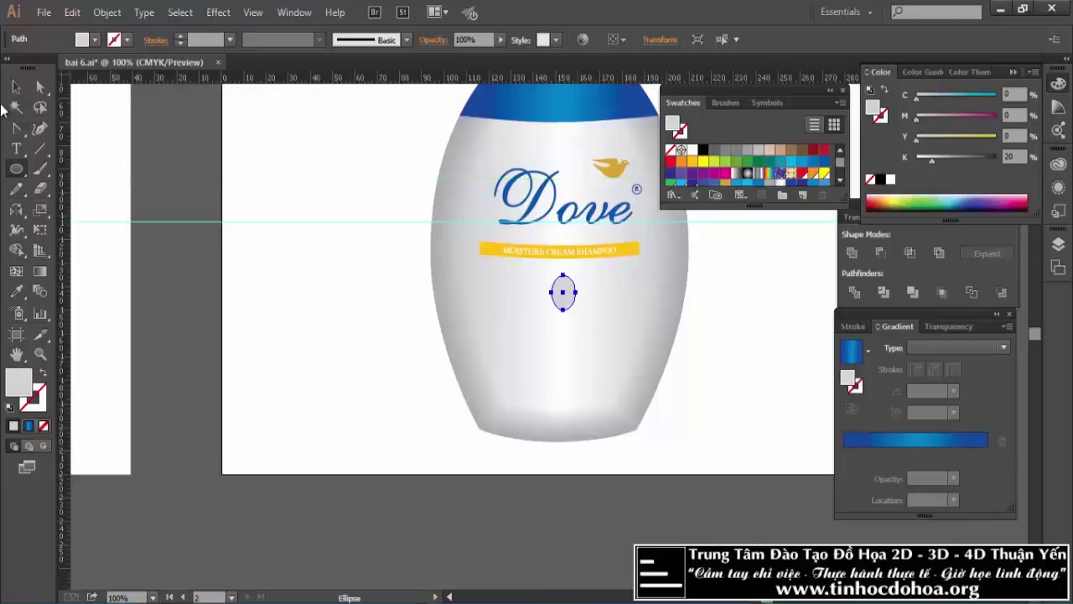
key("v")
left_click(692, 161)
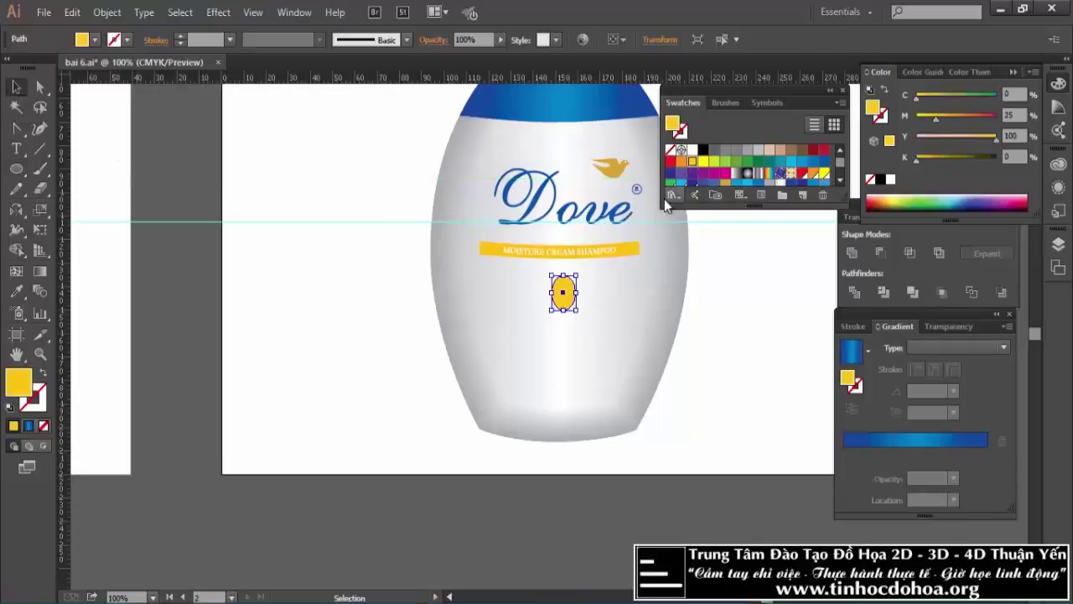
left_click(732, 323)
scroll(537, 281, "up", 1)
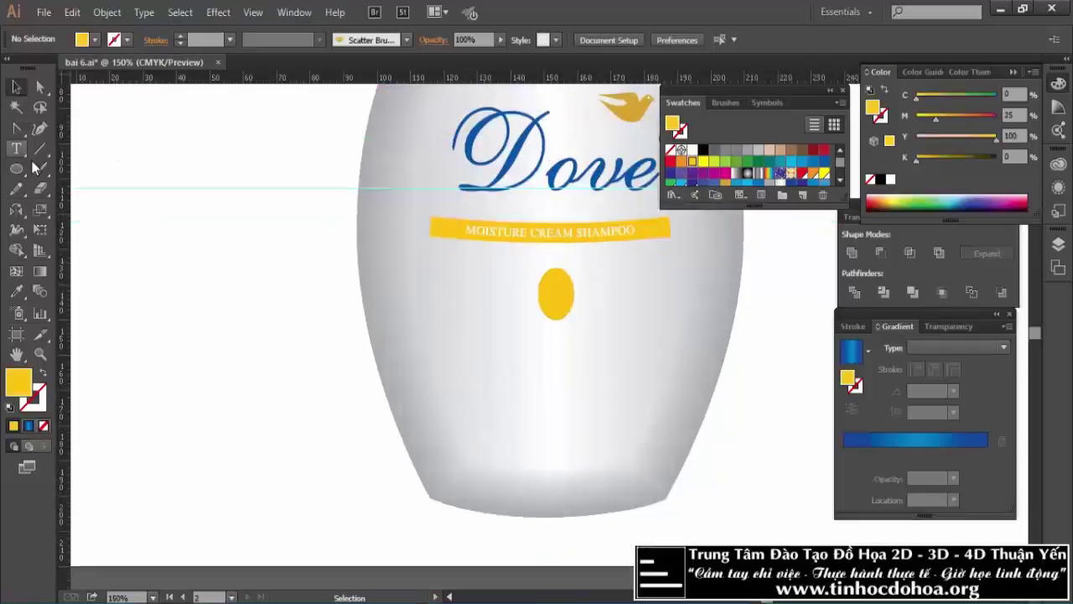
Type '1/4' as a text label beside the oval.
key("t")
left_click(461, 290)
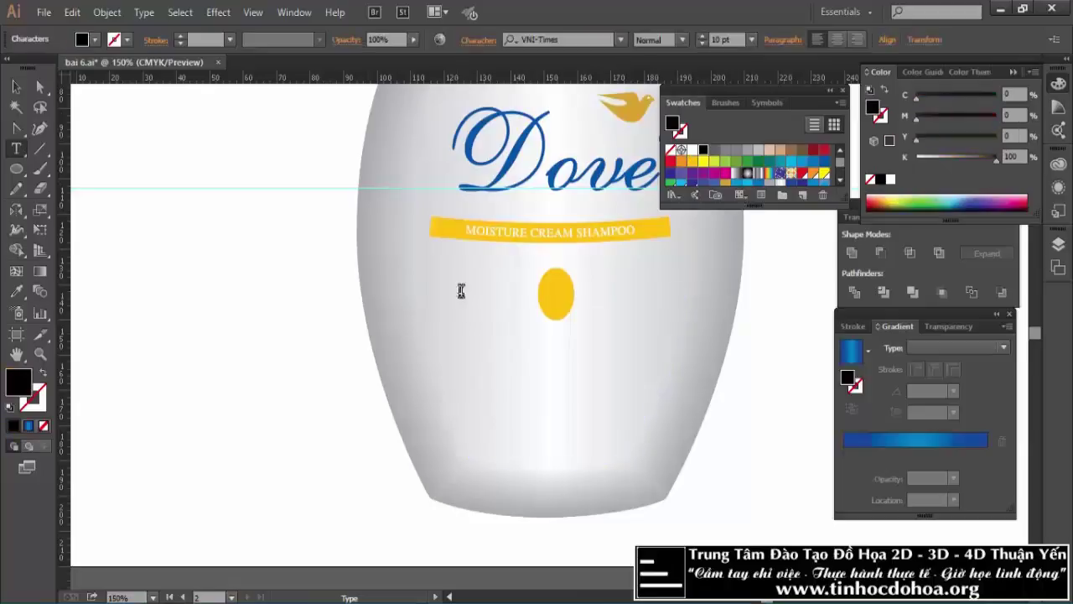
type("1/4")
left_click(15, 86)
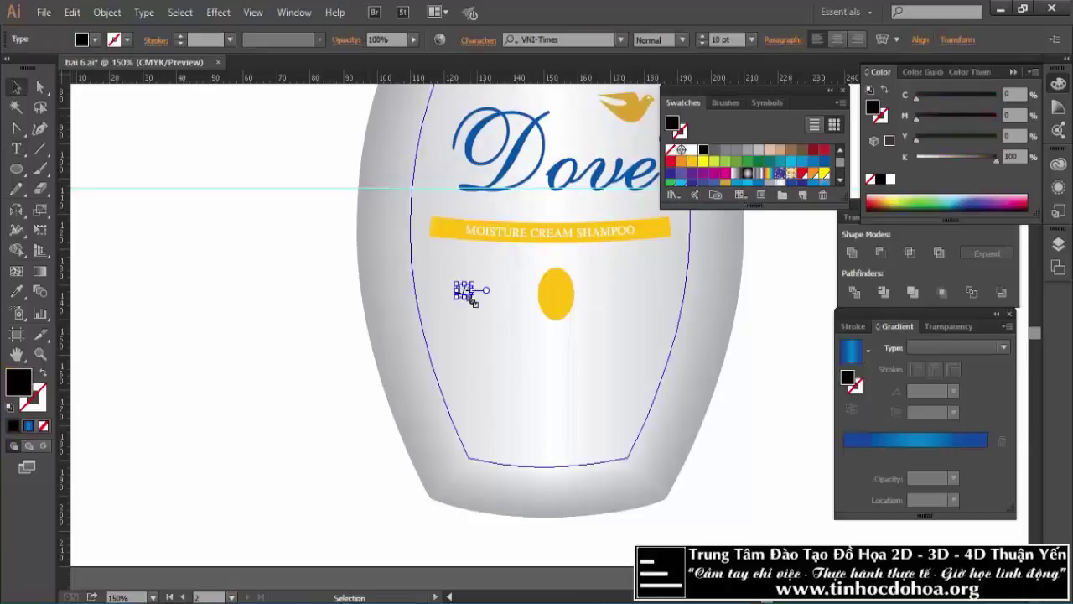
left_click(464, 289)
left_click(555, 293, "shift")
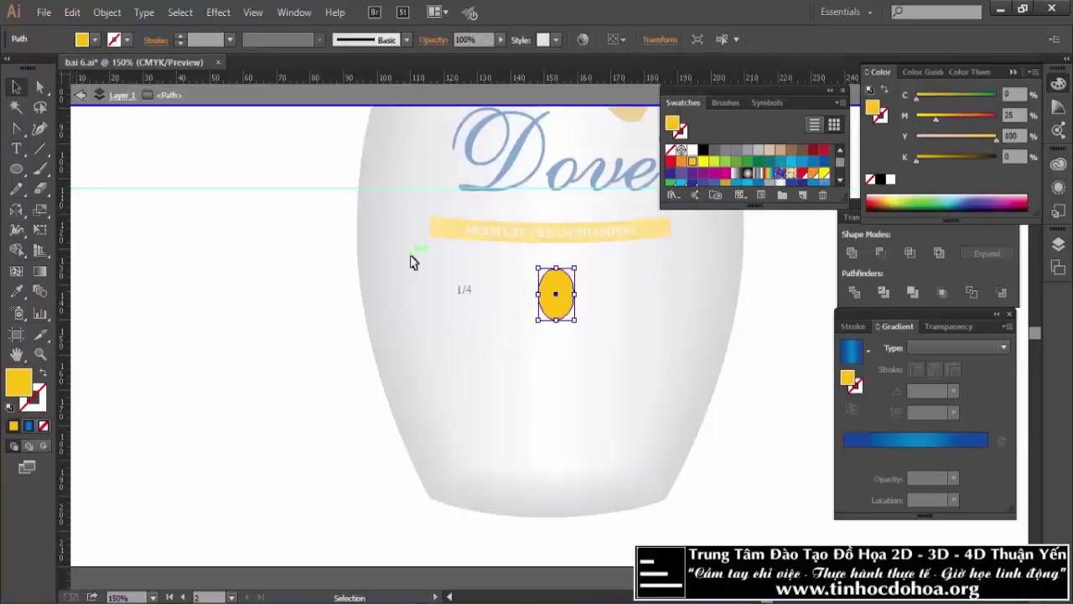
left_click(465, 295)
Centre the 1/4 text horizontally on the yellow oval.
double_click(333, 302)
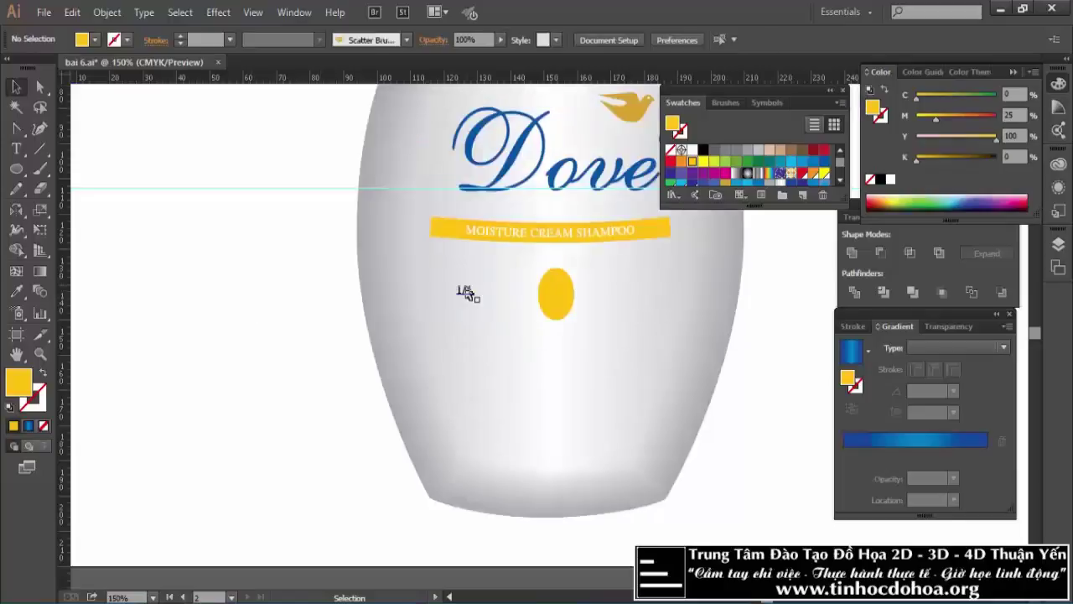
left_click(467, 292)
left_click(563, 293, "shift")
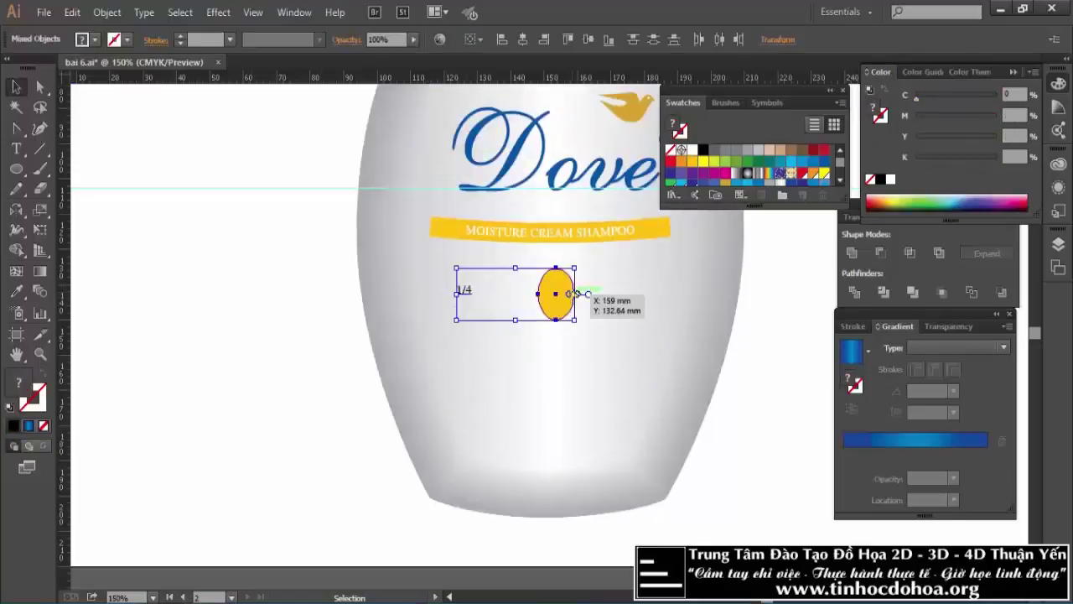
left_click(555, 293)
left_click(520, 40)
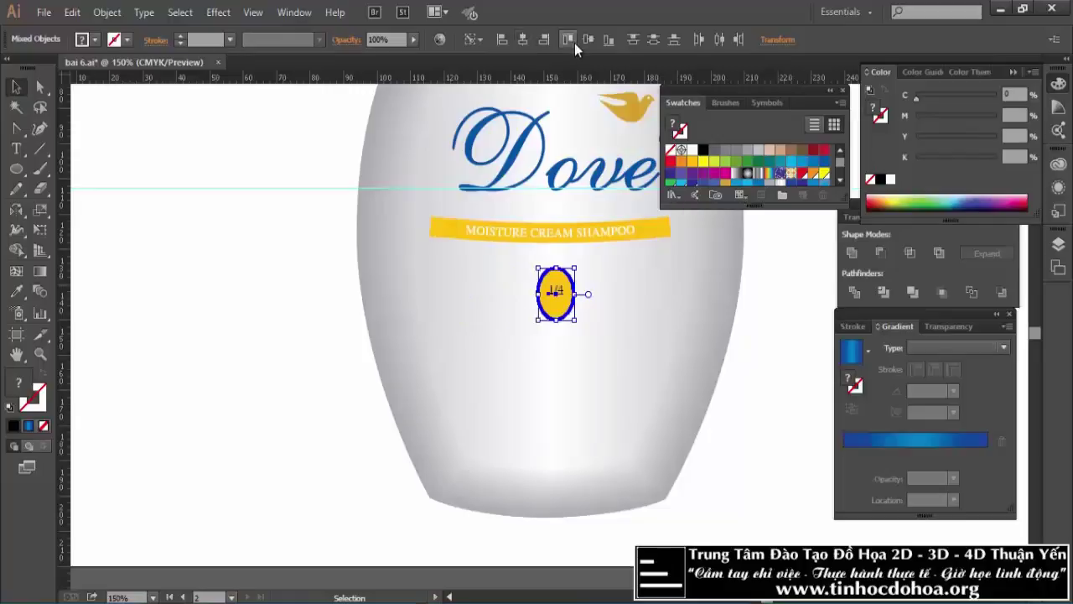
left_click(255, 330)
left_click(556, 292)
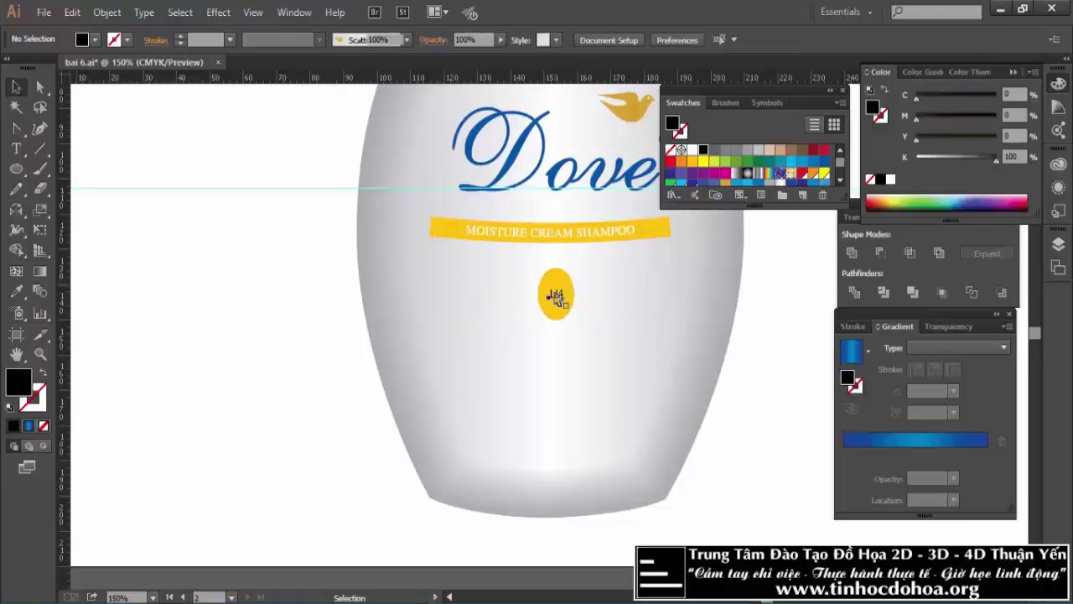
Make the 1/4 text white at 14 pt.
left_click(888, 179)
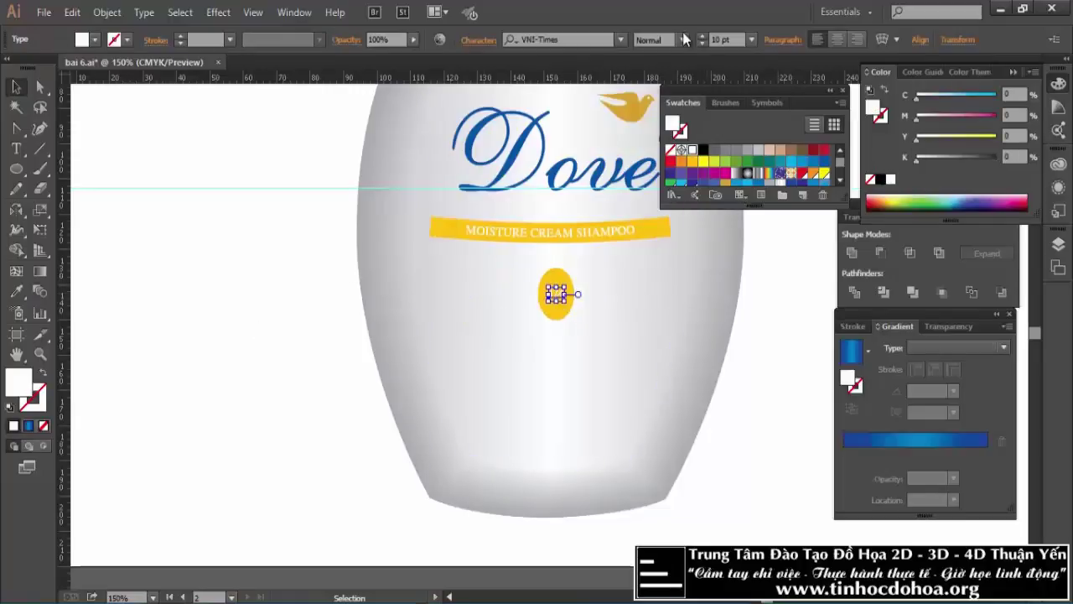
left_click(726, 39)
type("14")
key("Return")
left_click(570, 285, "shift")
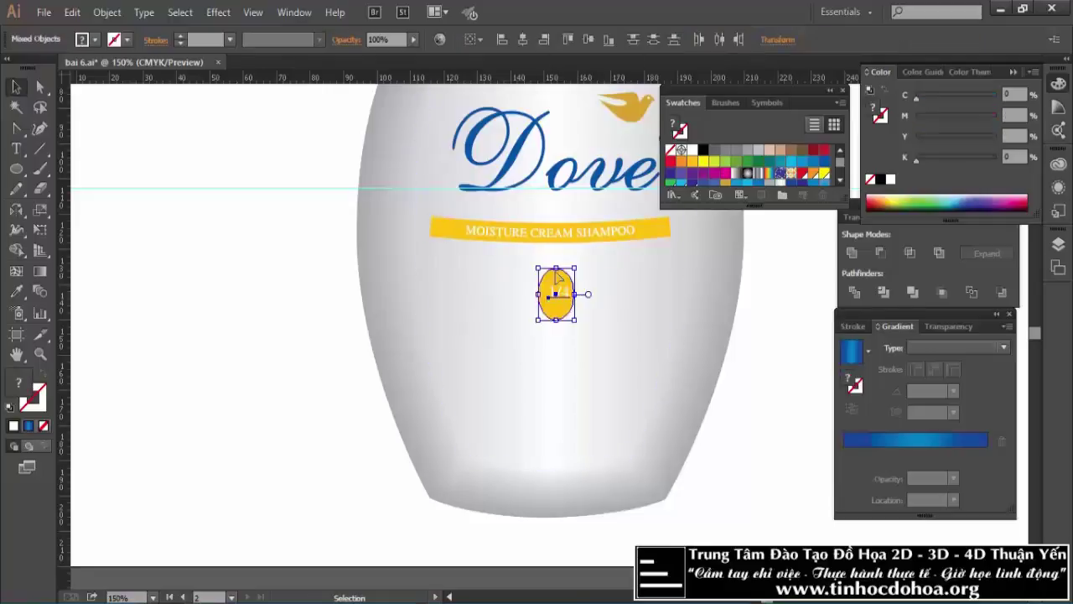
left_click(329, 286)
scroll(581, 300, "up", 2)
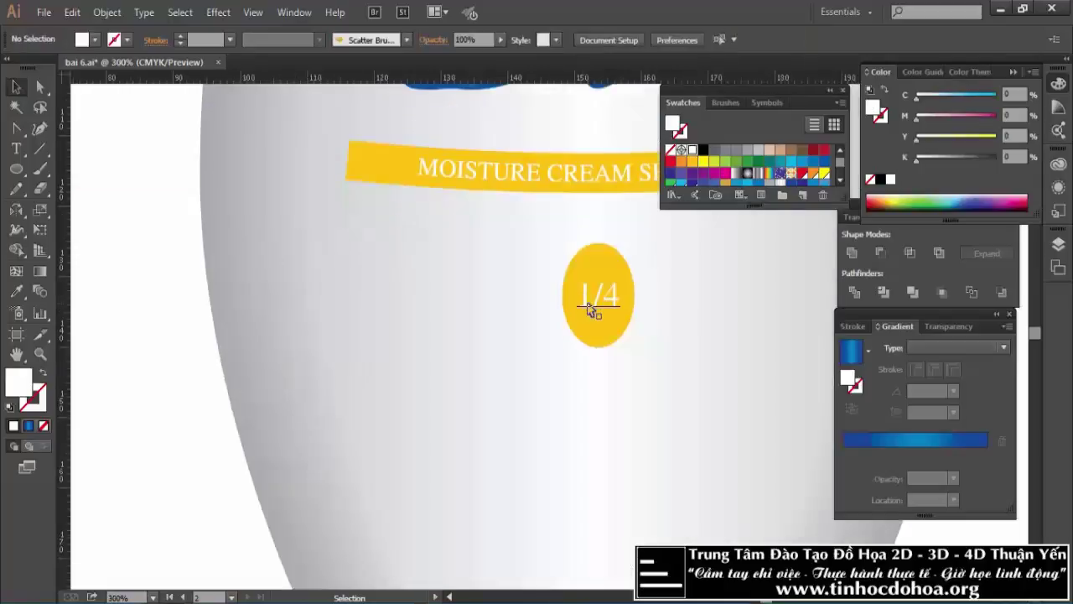
Shrink the yellow 1/4 oval, group it with its text, and narrow the badge.
left_click(589, 309)
scroll(680, 317, "down", 4)
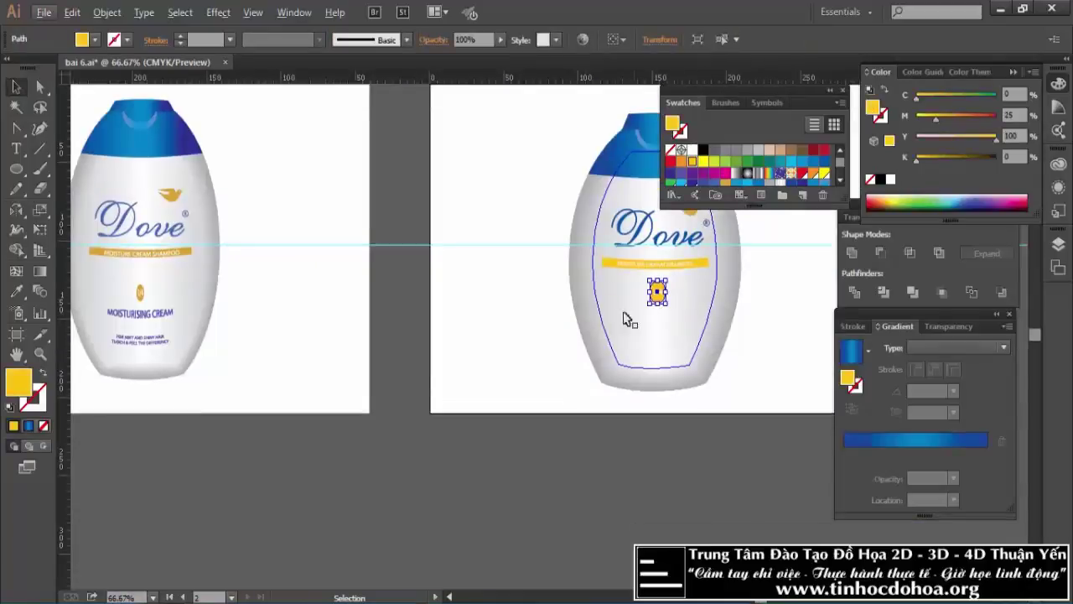
scroll(658, 292, "up", 2)
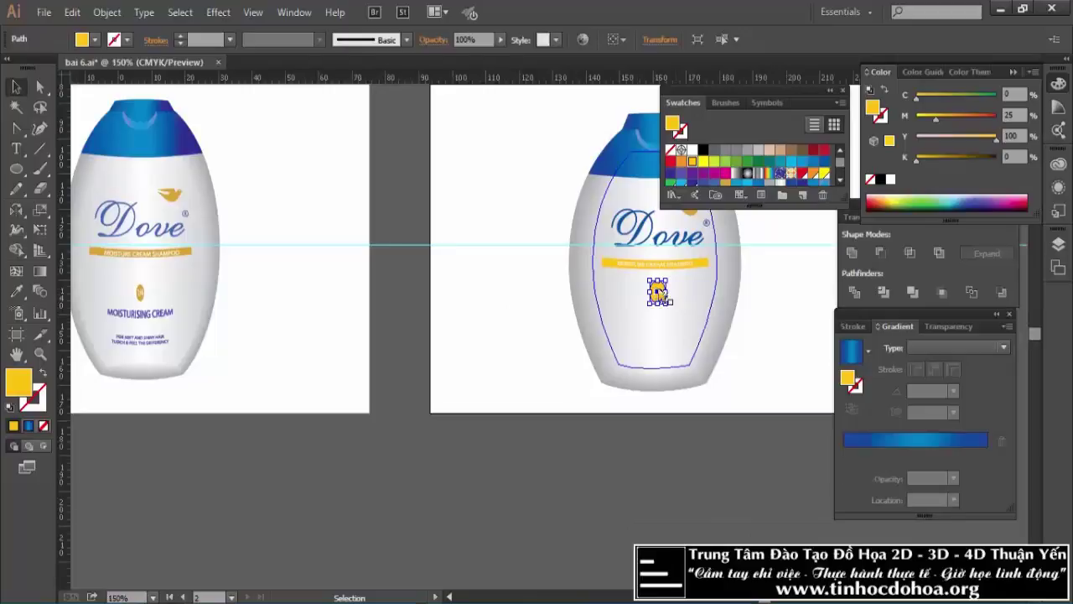
scroll(651, 304, "up", 2)
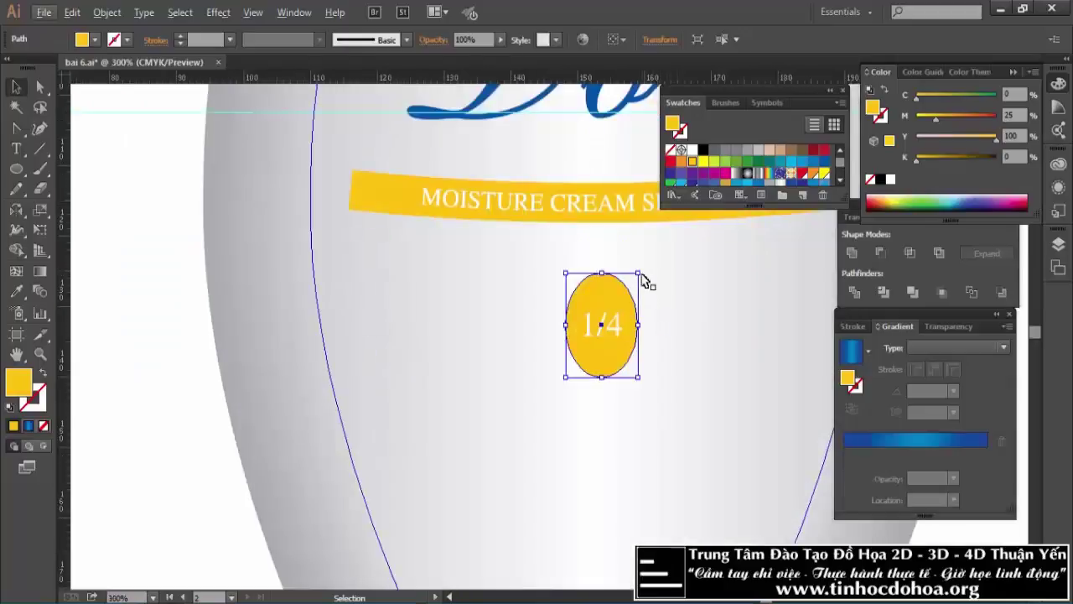
left_click_drag(639, 274, 629, 290)
left_click(601, 324, "shift")
right_click(615, 323)
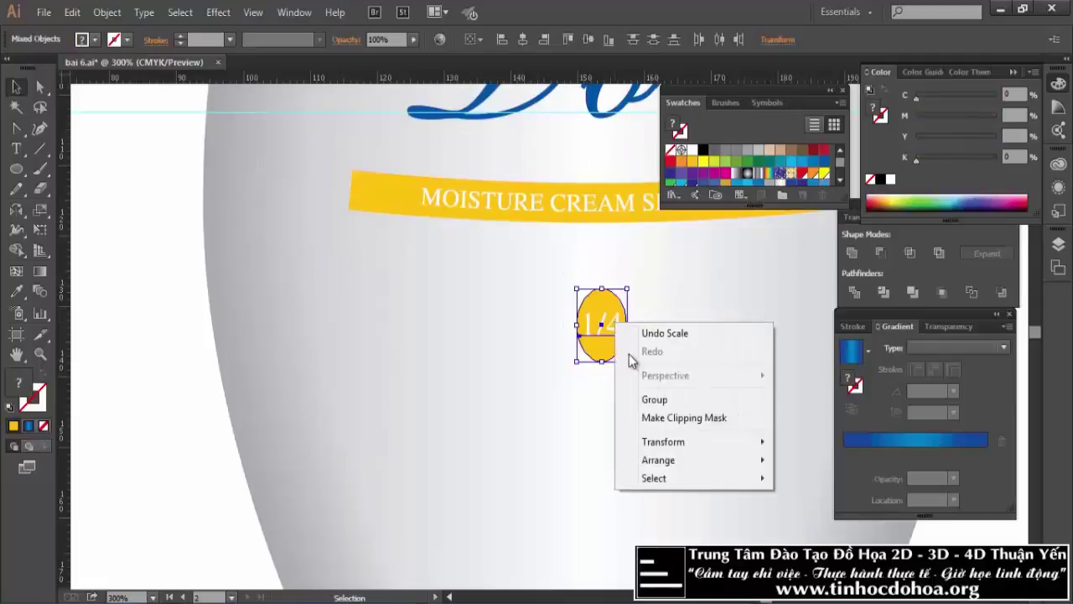
left_click(655, 399)
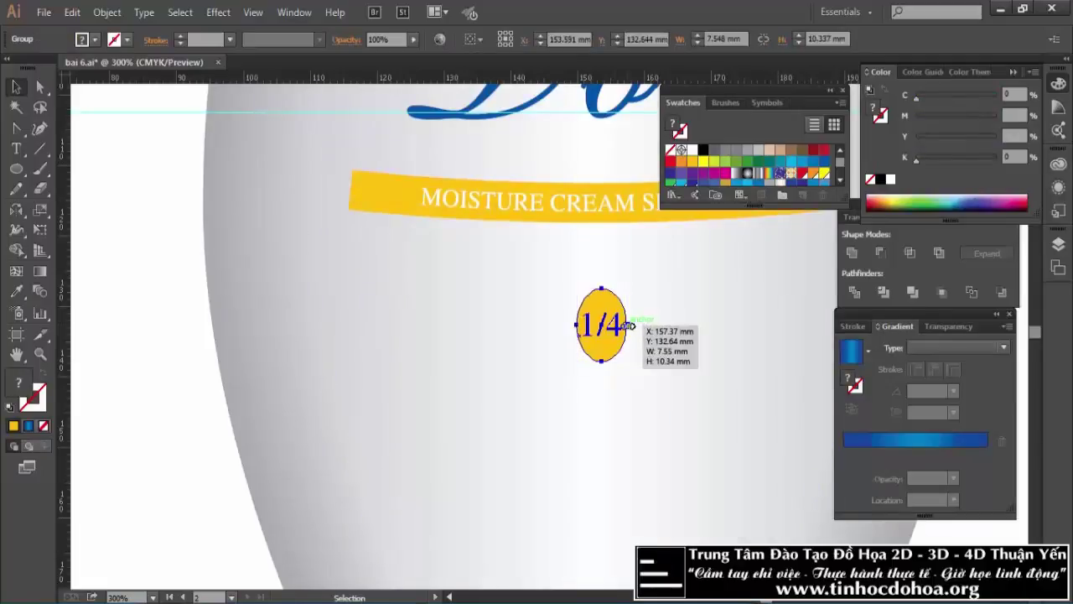
left_click_drag(629, 325, 622, 327)
Centre the 1/4 badge horizontally on the bottle, using the bottle as key object.
left_click(531, 314)
key("ctrl+minus")
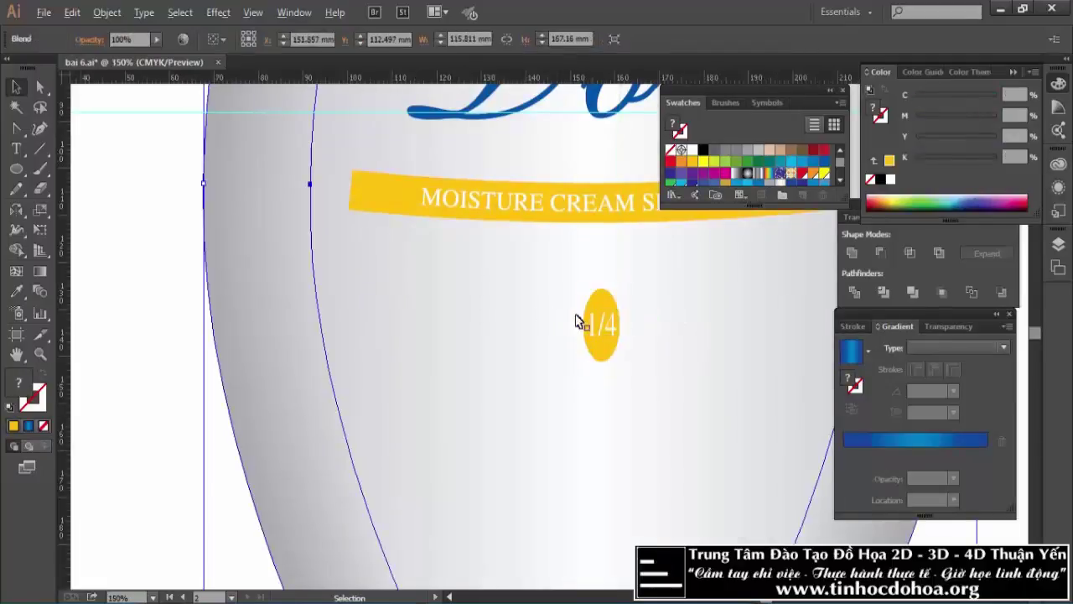
key("ctrl+minus")
left_click(580, 325)
left_click(633, 323, "shift")
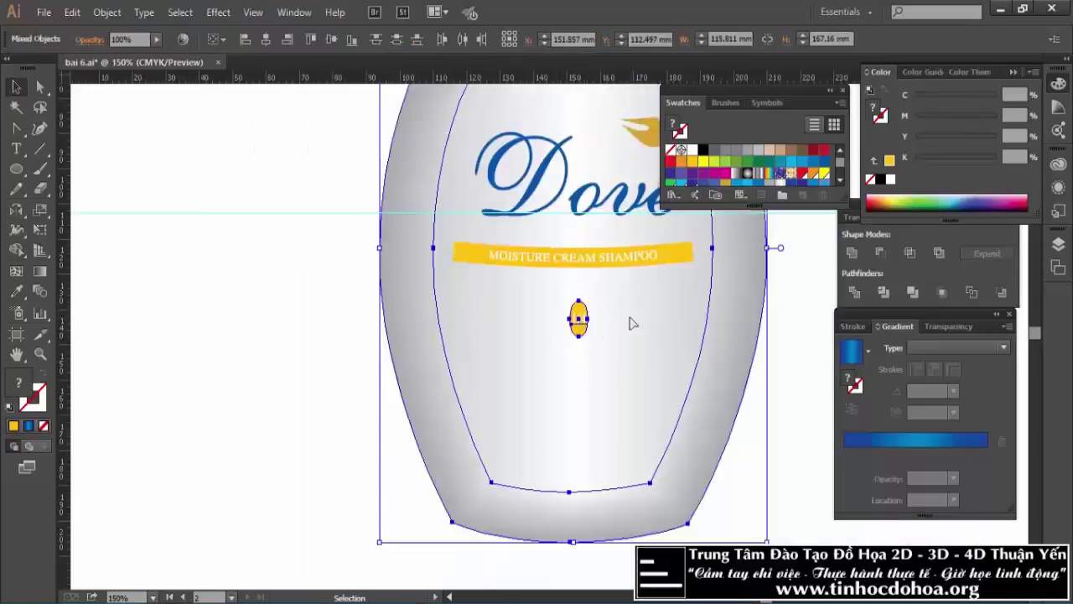
left_click(272, 42)
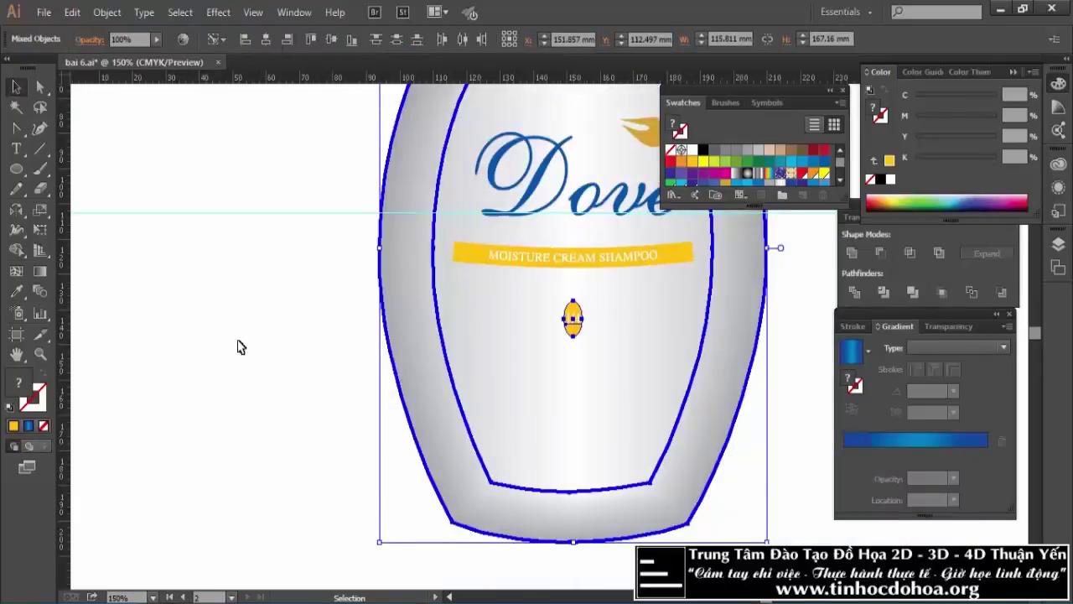
left_click(240, 347)
key("ctrl+minus")
key("ctrl+minus")
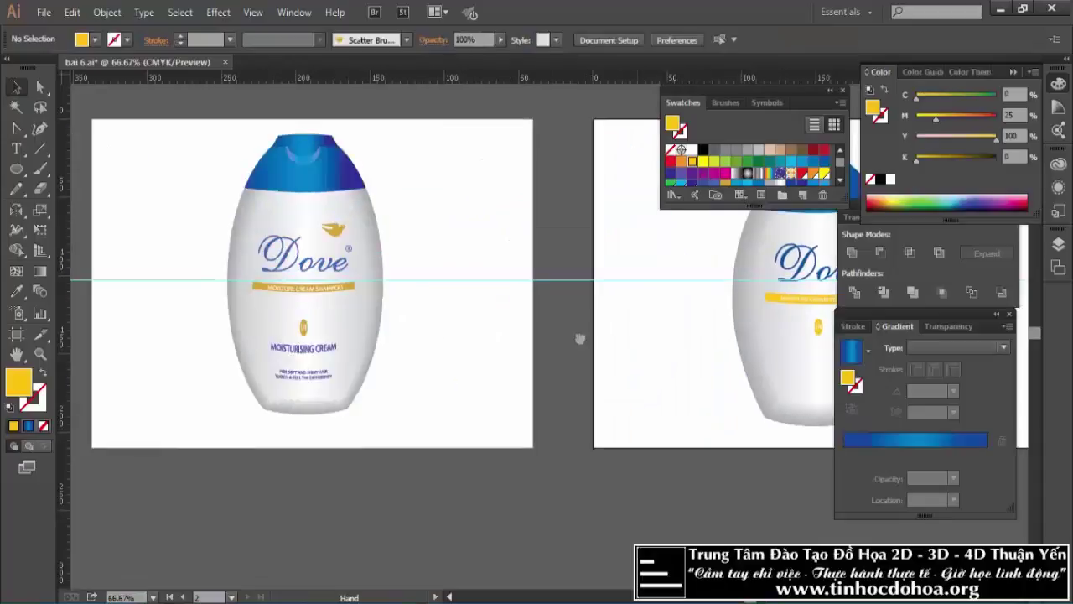
left_click_drag(357, 349, 539, 305)
Type a black 'MOISTURISING CREAM' line in VNI-Times 14 pt beside the plain bottle.
scroll(155, 309, "up", 1)
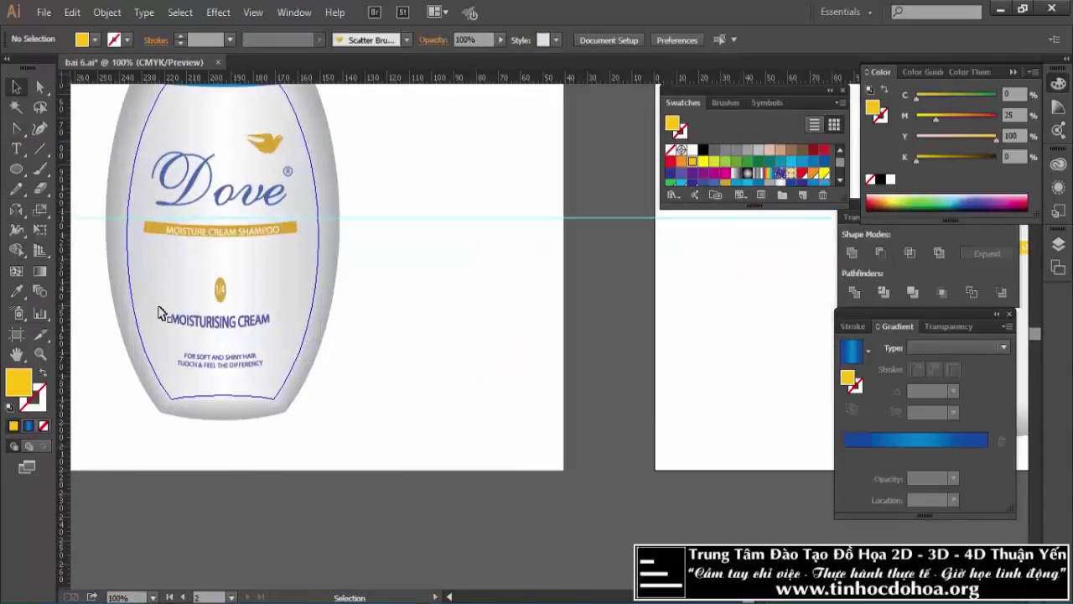
scroll(167, 319, "up", 1)
scroll(185, 330, "down", 1)
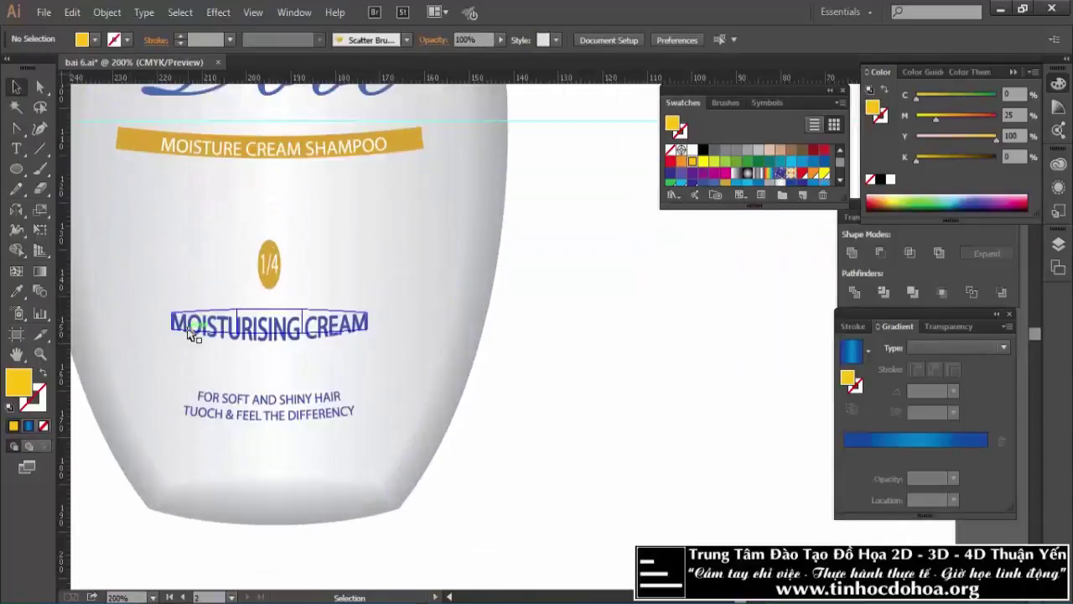
left_click_drag(364, 393, 345, 304)
key("t")
type("MOISTURISING CREAM")
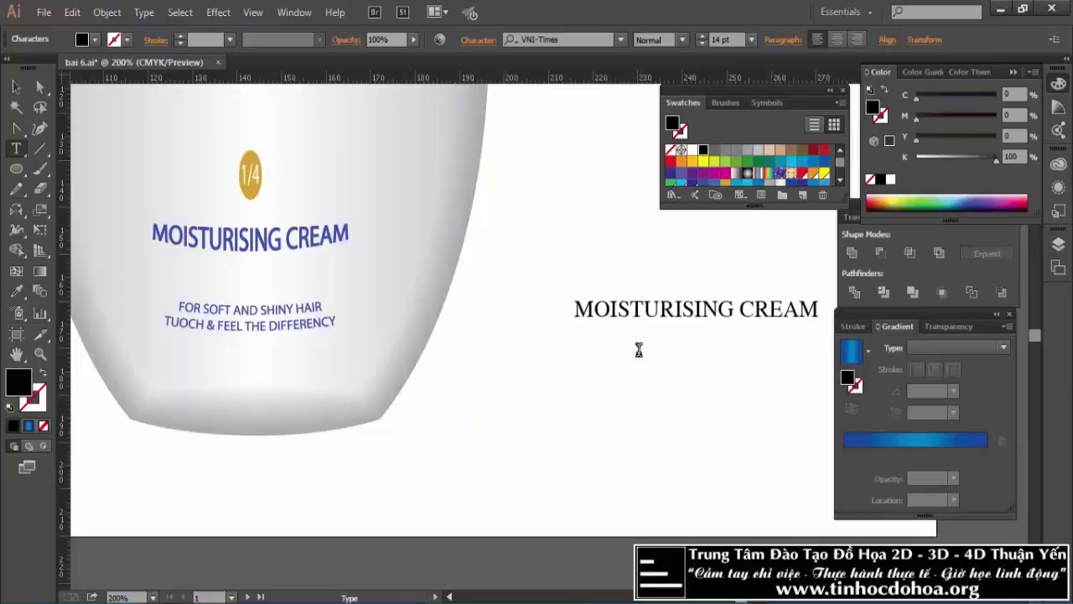
left_click(16, 86)
left_click(696, 308)
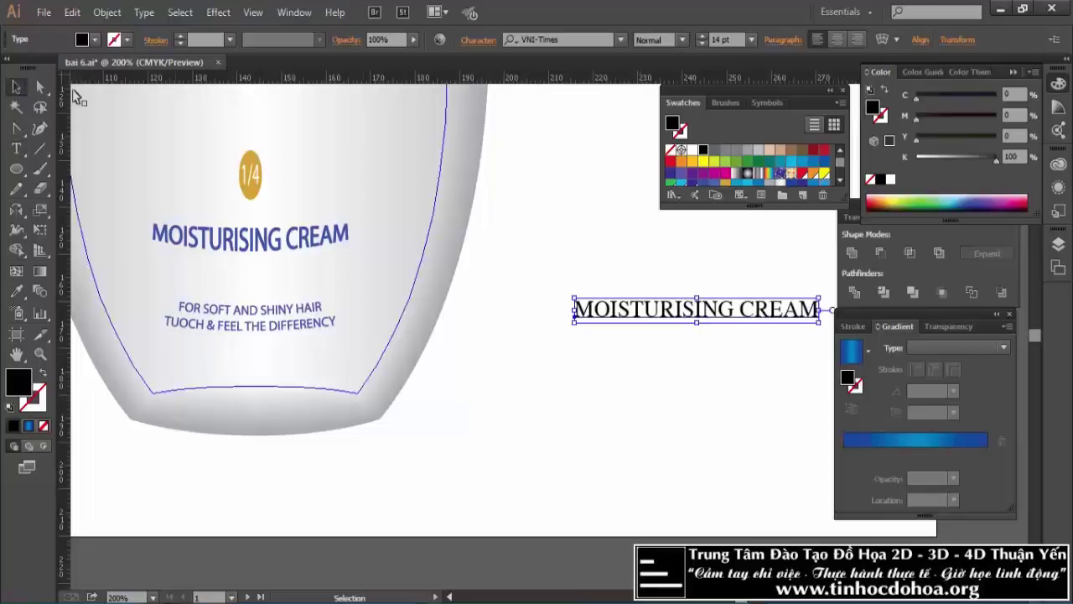
key("ctrl+minus")
key("ctrl+minus")
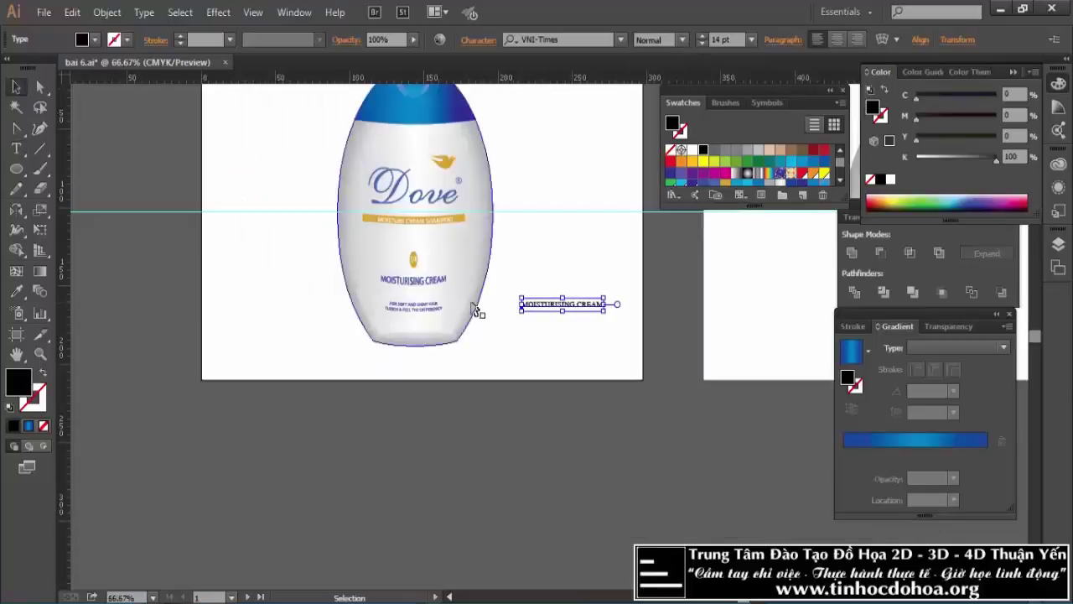
key("ctrl+minus")
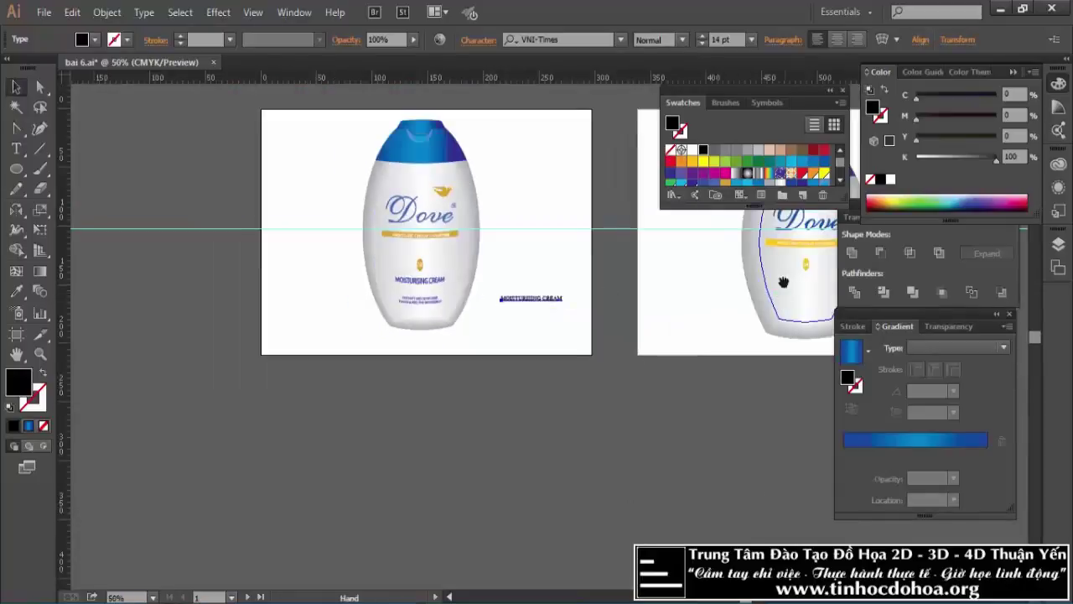
left_click_drag(655, 287, 513, 293)
Filter fonts by VNI and try VNI-Awchon-Bold on the MOISTURISING CREAM text.
left_click(601, 40)
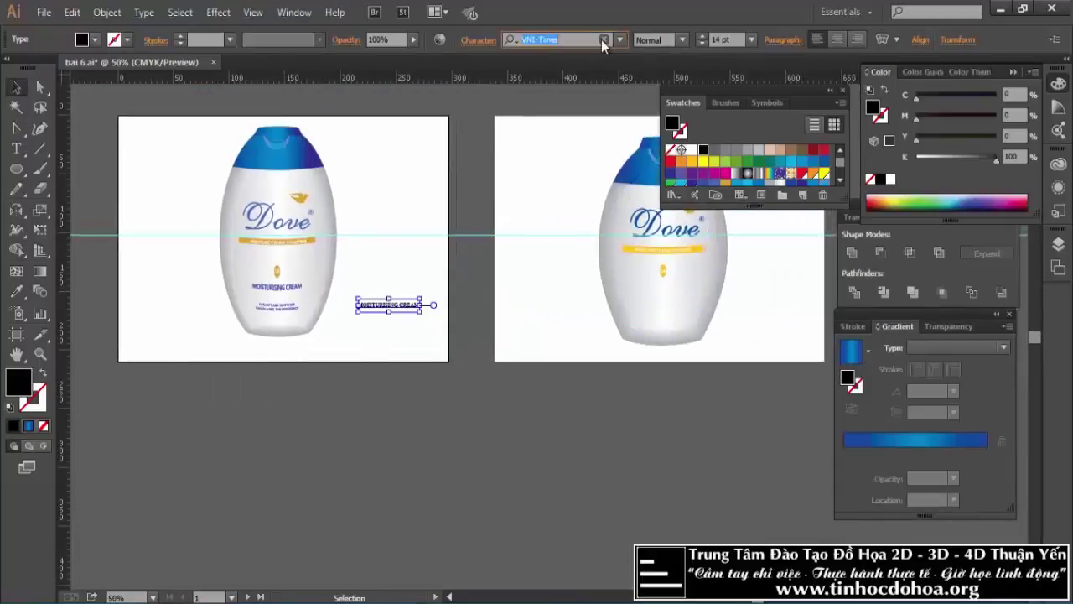
type("VNI")
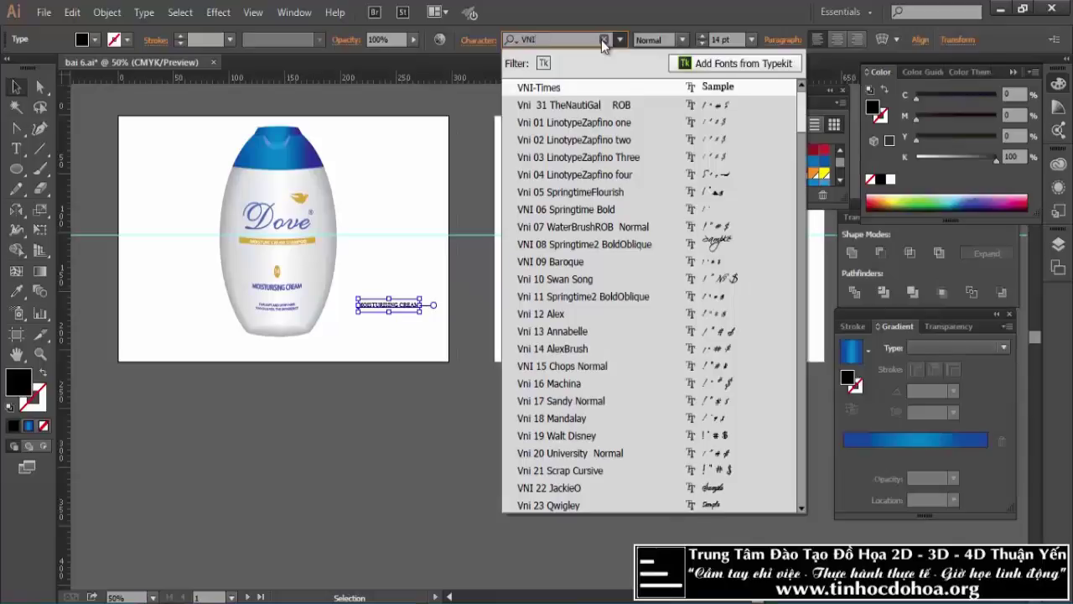
scroll(708, 411, "down", 5)
scroll(709, 410, "down", 5)
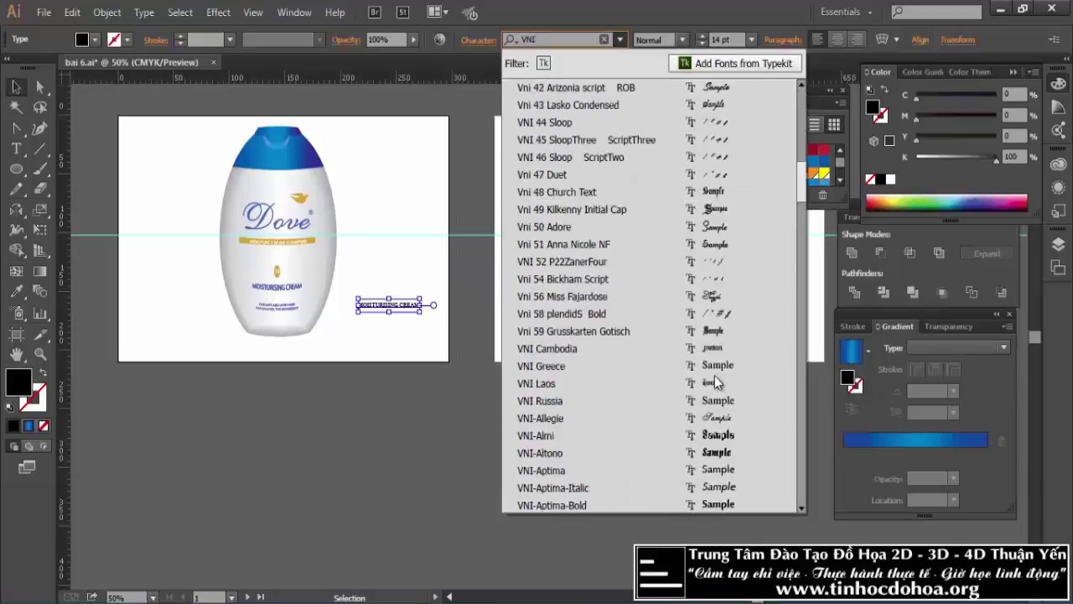
scroll(711, 386, "down", 5)
scroll(717, 369, "down", 1)
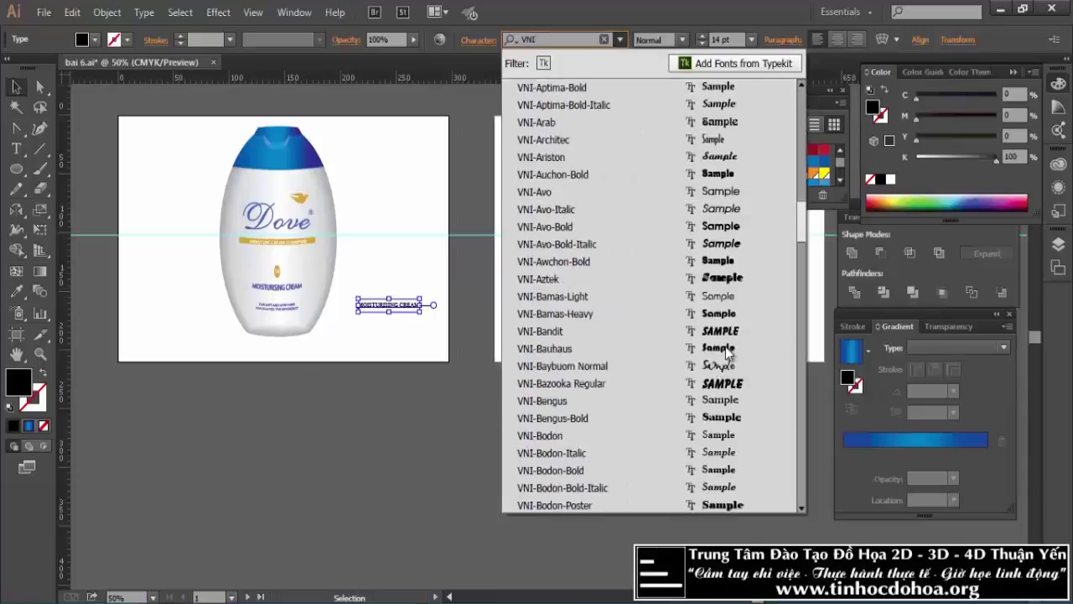
left_click(716, 261)
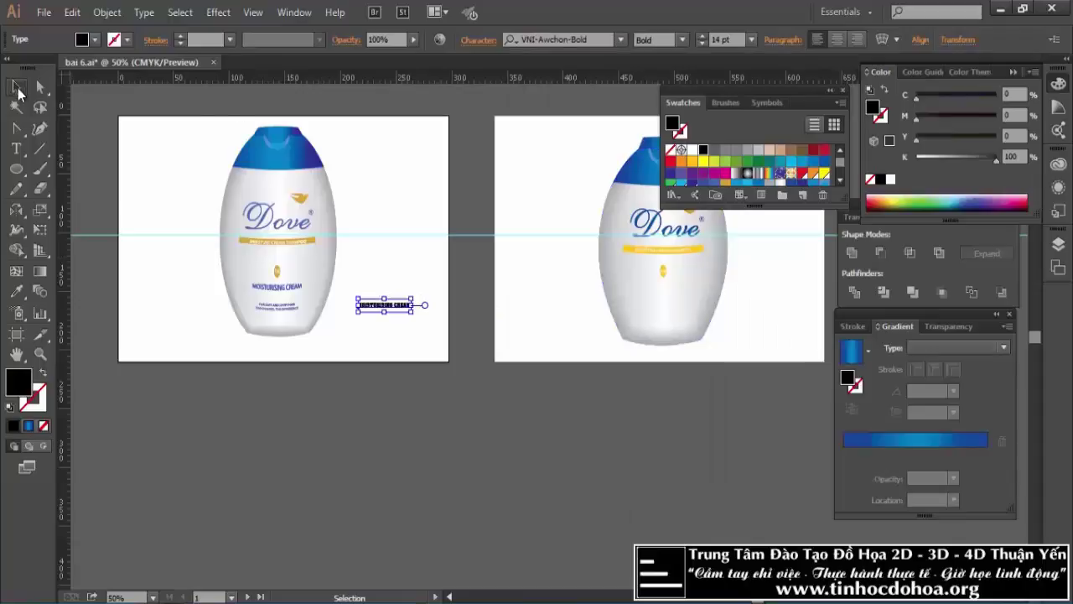
scroll(397, 327, "up", 3)
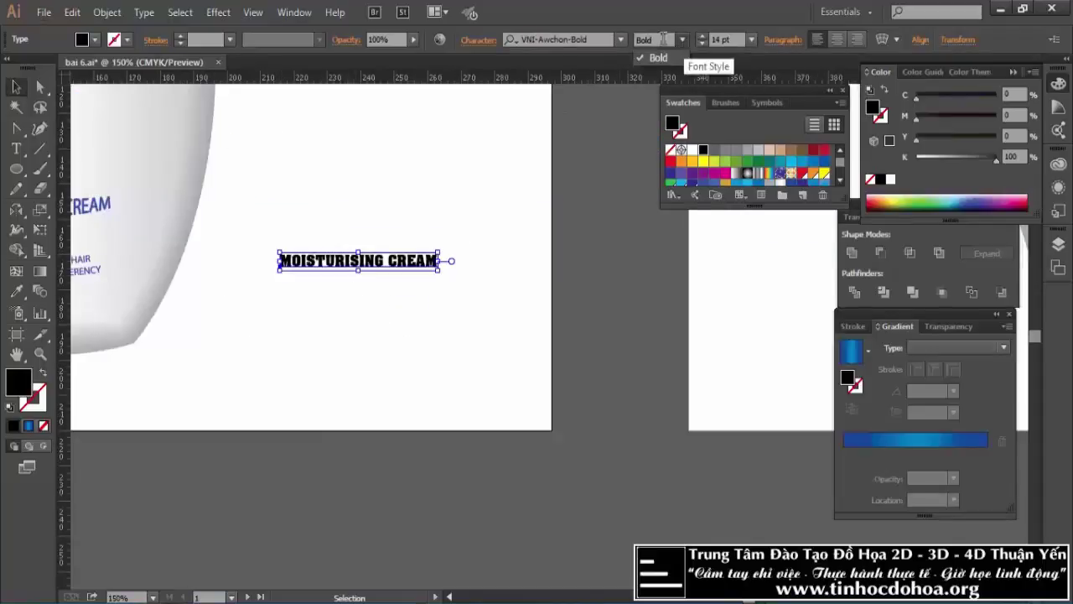
Switch the MOISTURISING CREAM text's font to VNI-Book instead.
left_click(621, 40)
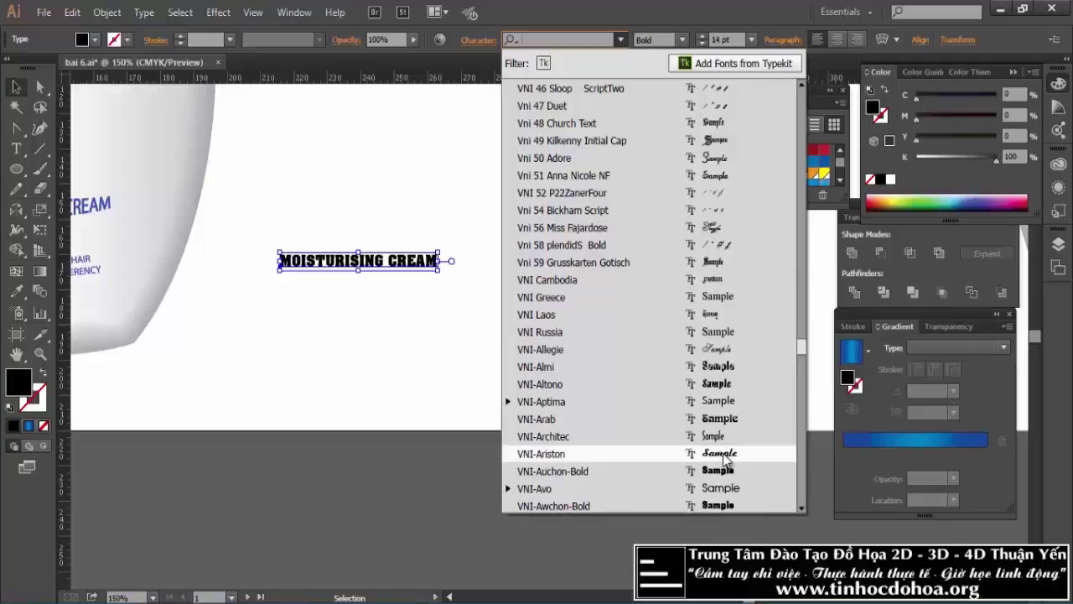
scroll(726, 461, "down", 1)
scroll(729, 469, "down", 2)
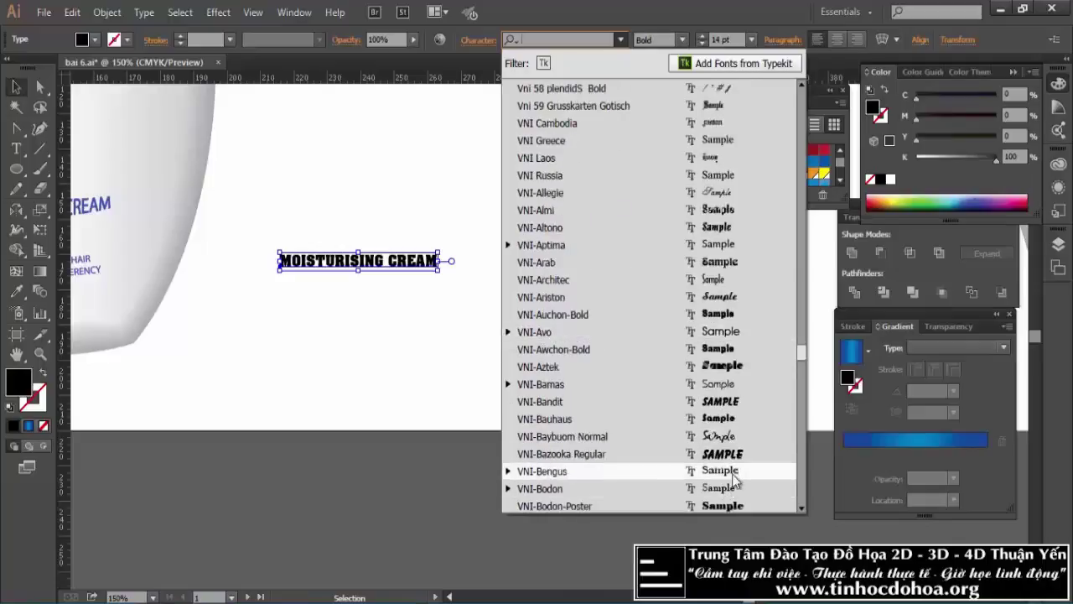
scroll(726, 491, "down", 2)
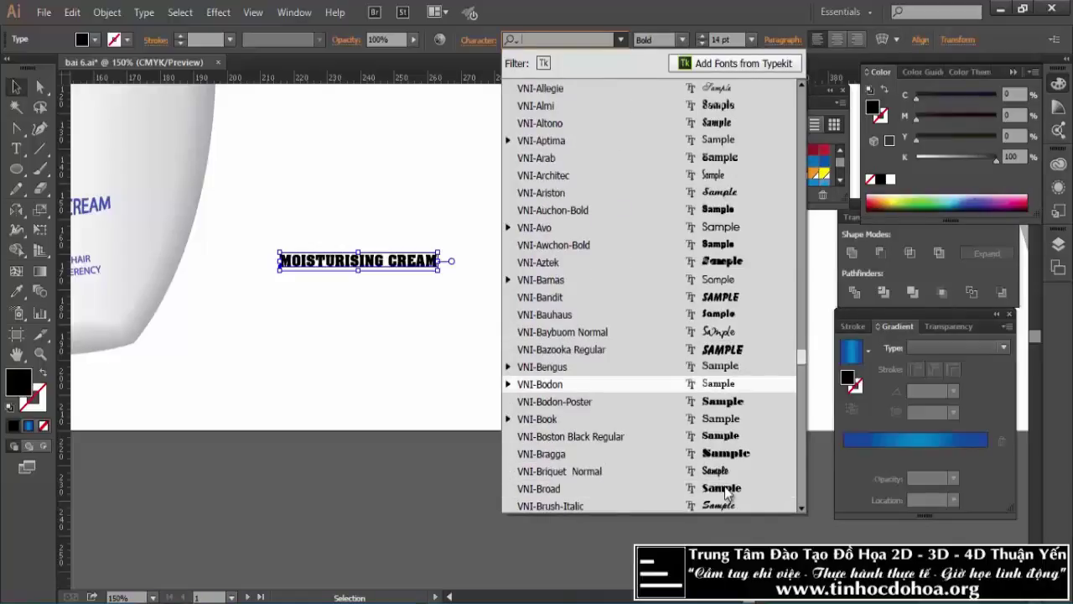
scroll(728, 452, "down", 2)
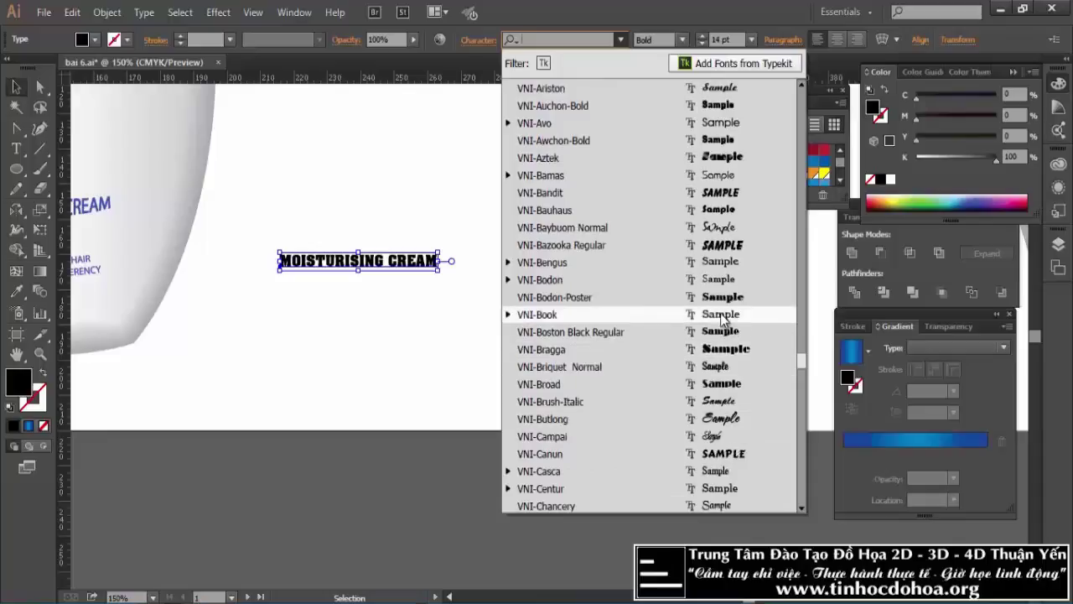
left_click(722, 315)
left_click(578, 232)
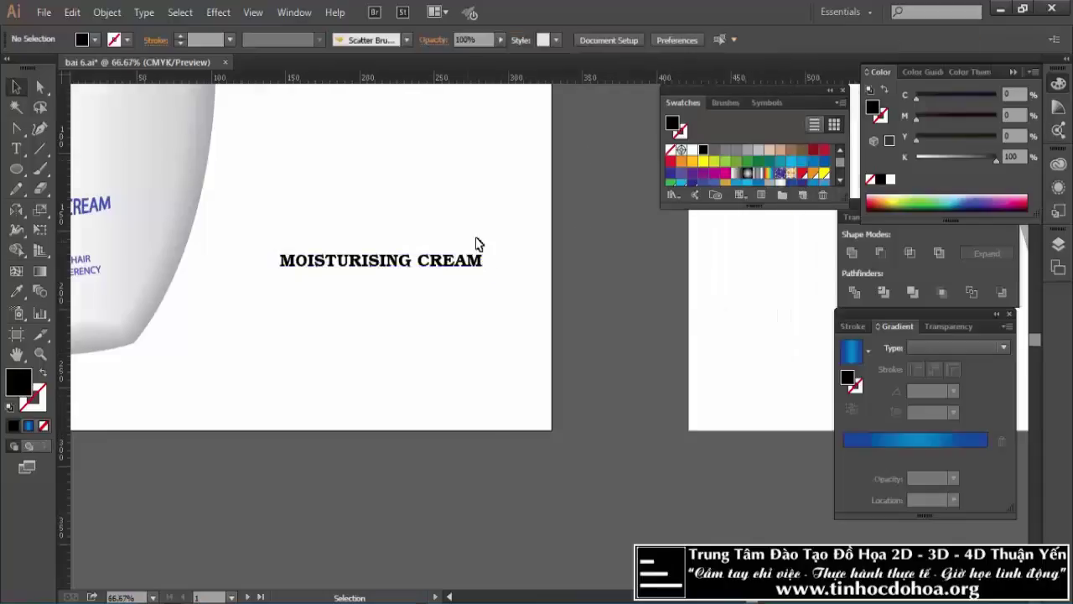
scroll(474, 242, "down", 2)
Colour the MOISTURISING CREAM text blue.
left_click(449, 251)
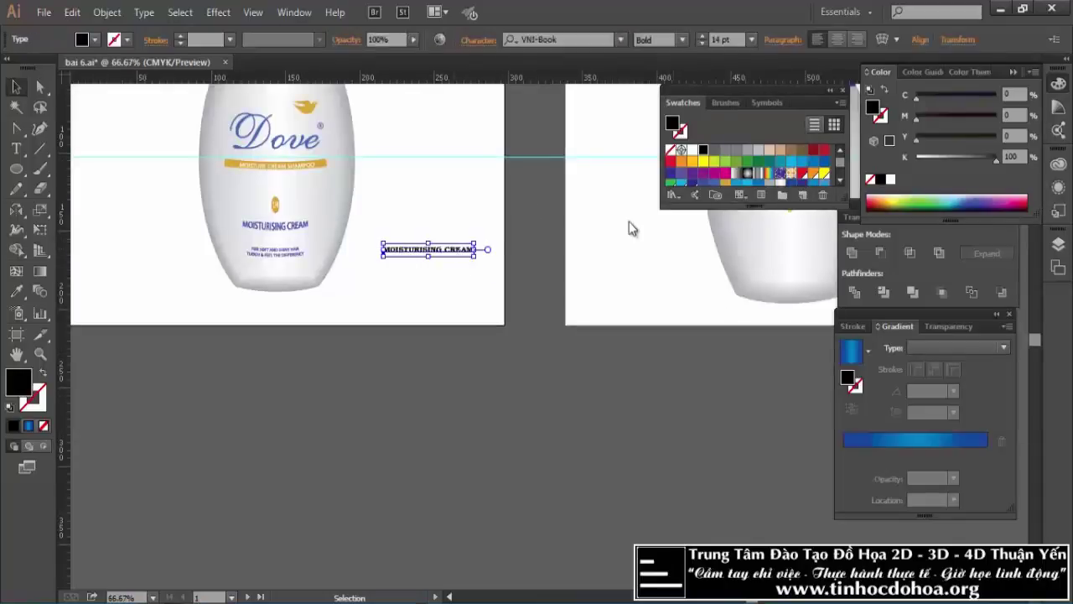
left_click(826, 171)
left_click(364, 246)
scroll(343, 243, "down", 1)
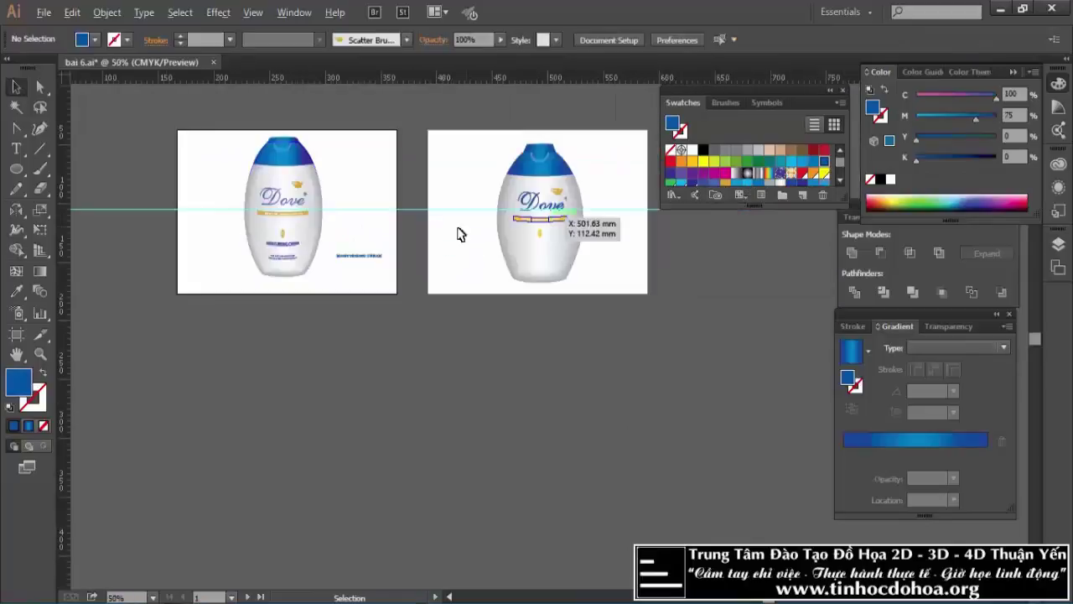
Move the text onto the right-hand bottle and centre it horizontally on the bottle.
left_click_drag(284, 282, 551, 269)
left_click(562, 246, "shift")
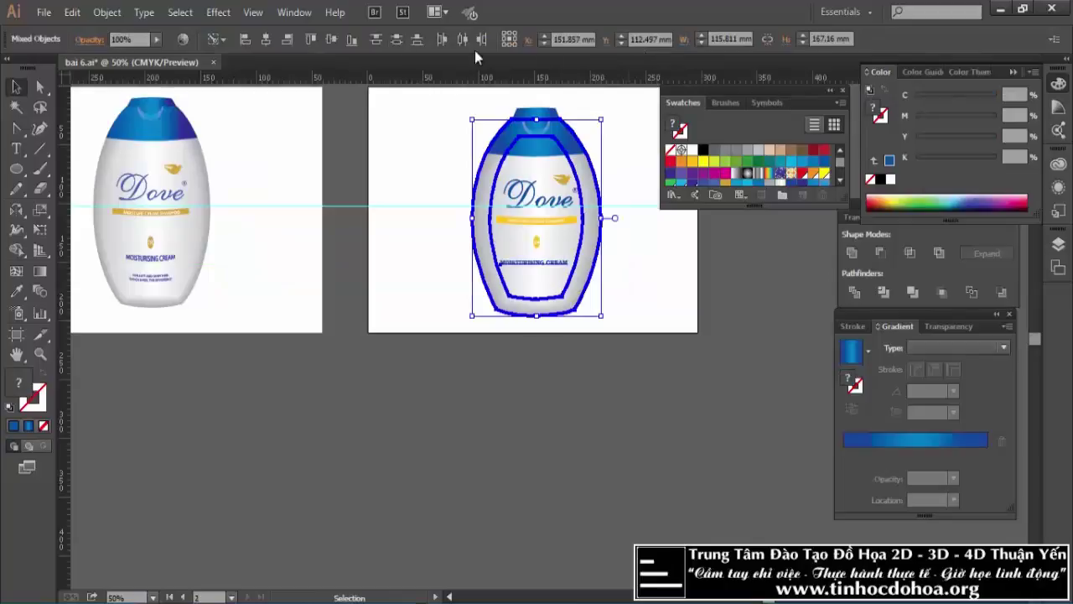
left_click(332, 40)
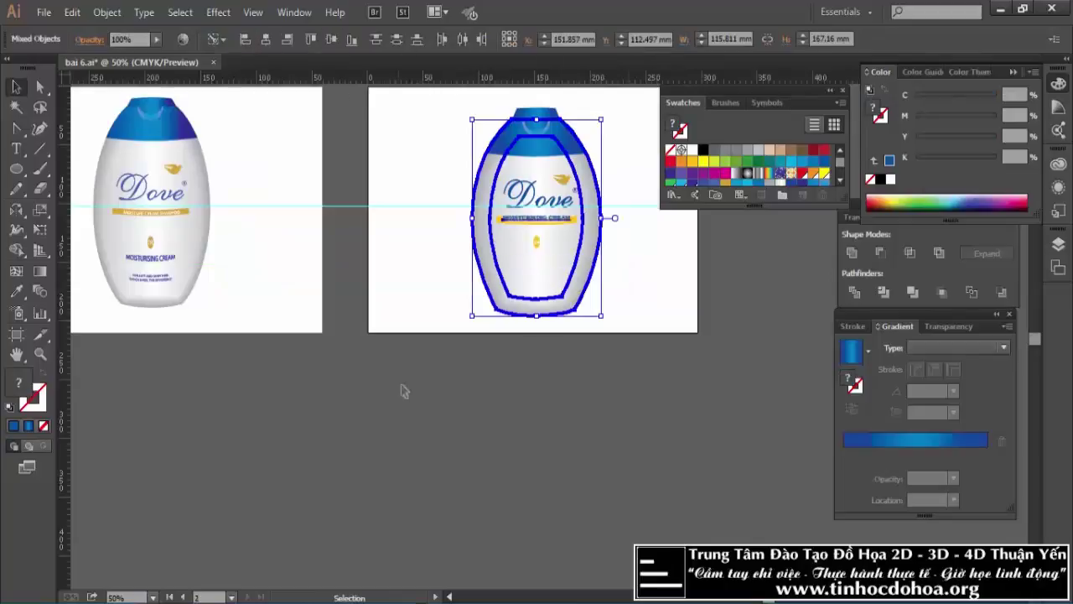
left_click(401, 394)
key("ctrl+z")
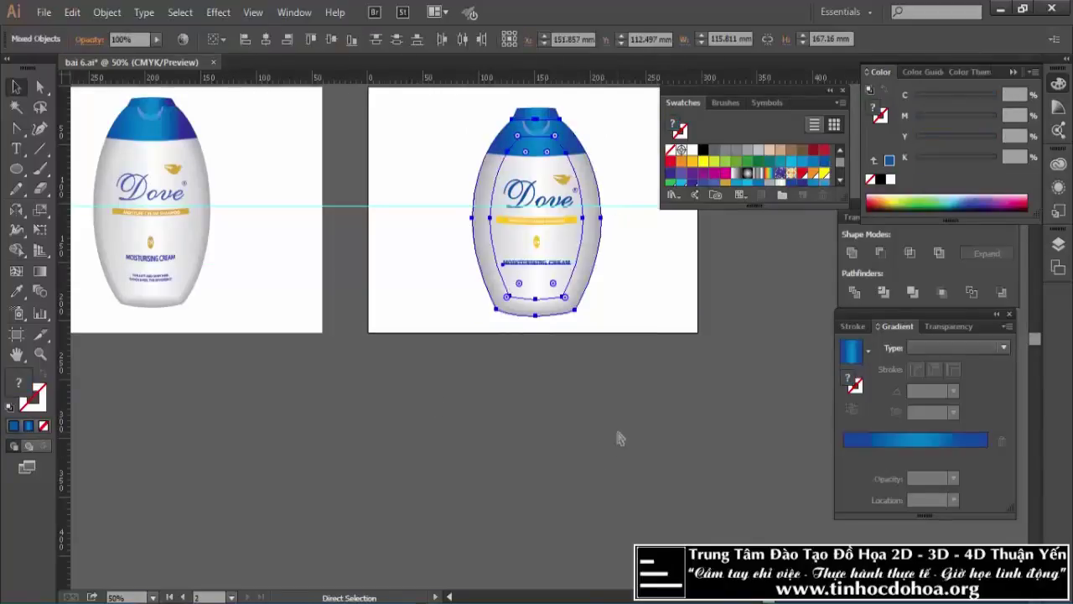
left_click(564, 304)
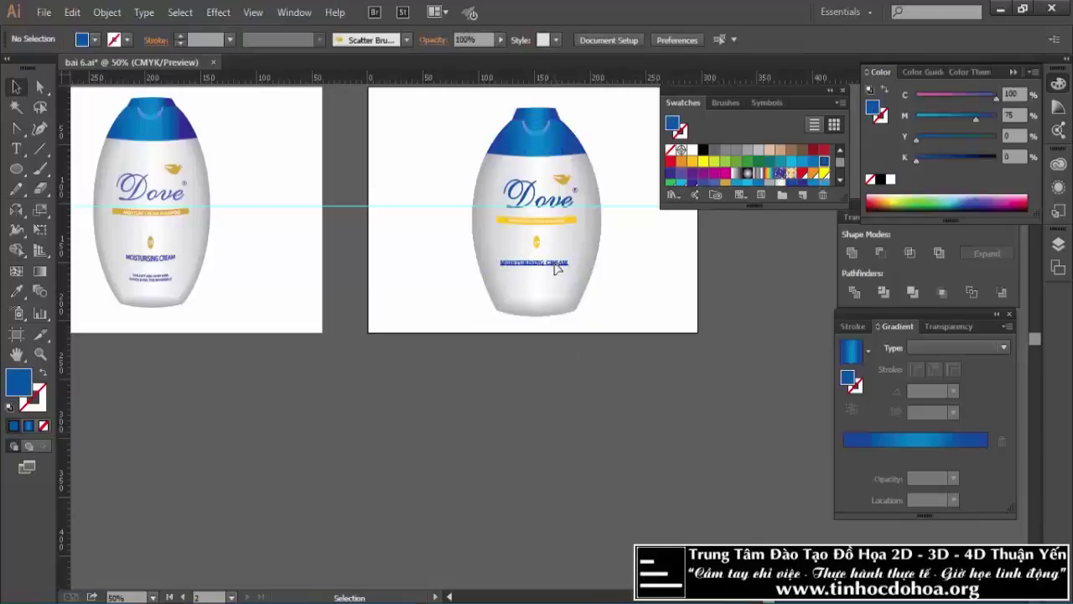
left_click(560, 262)
scroll(574, 249, "up", 1)
left_click(574, 249, "shift")
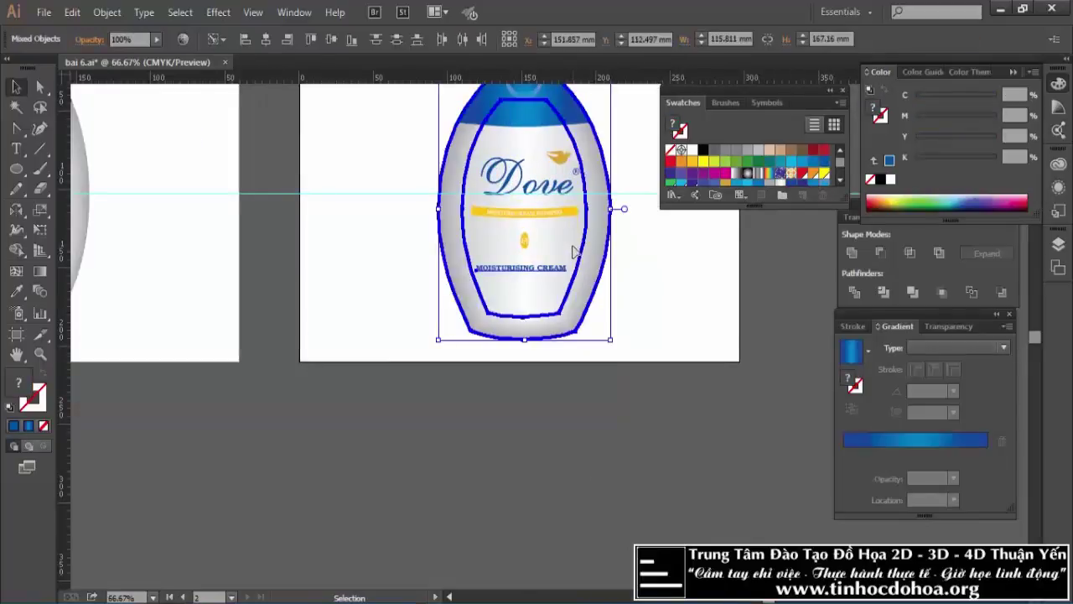
left_click(269, 44)
left_click(548, 428)
Stretch the text taller to about 30.6 pt and set it just below the 1/4 badge.
key("ctrl+minus")
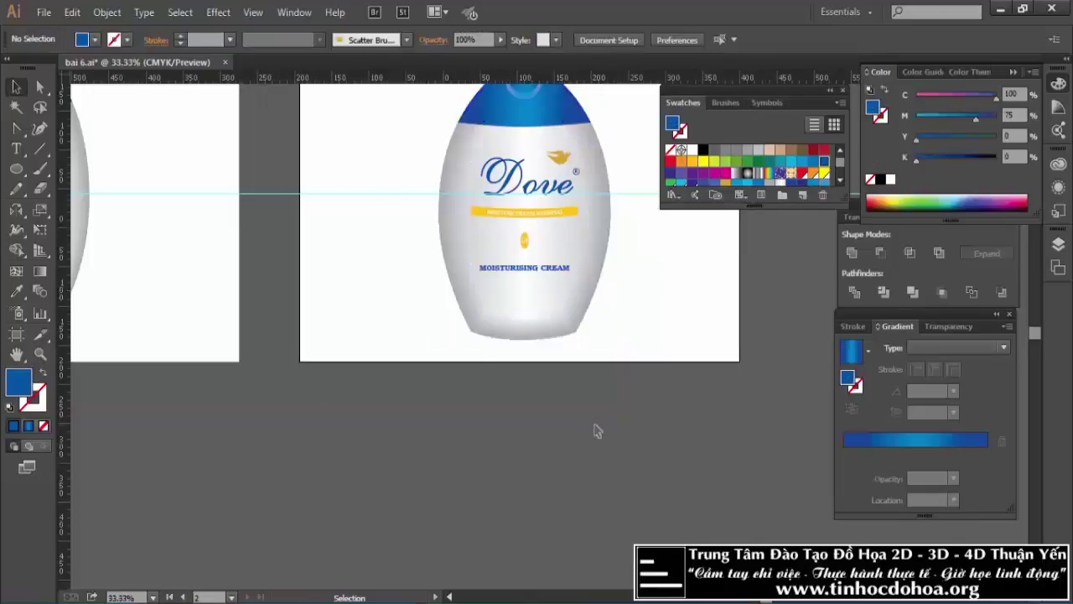
scroll(557, 390, "up", 1)
scroll(556, 372, "up", 1)
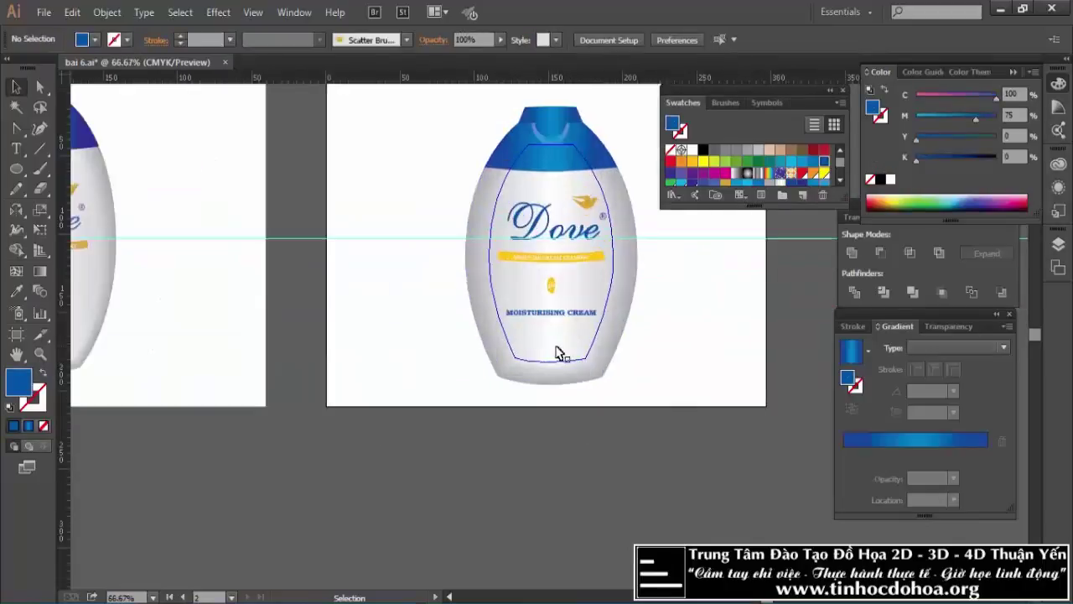
scroll(558, 354, "up", 1)
scroll(547, 327, "up", 1)
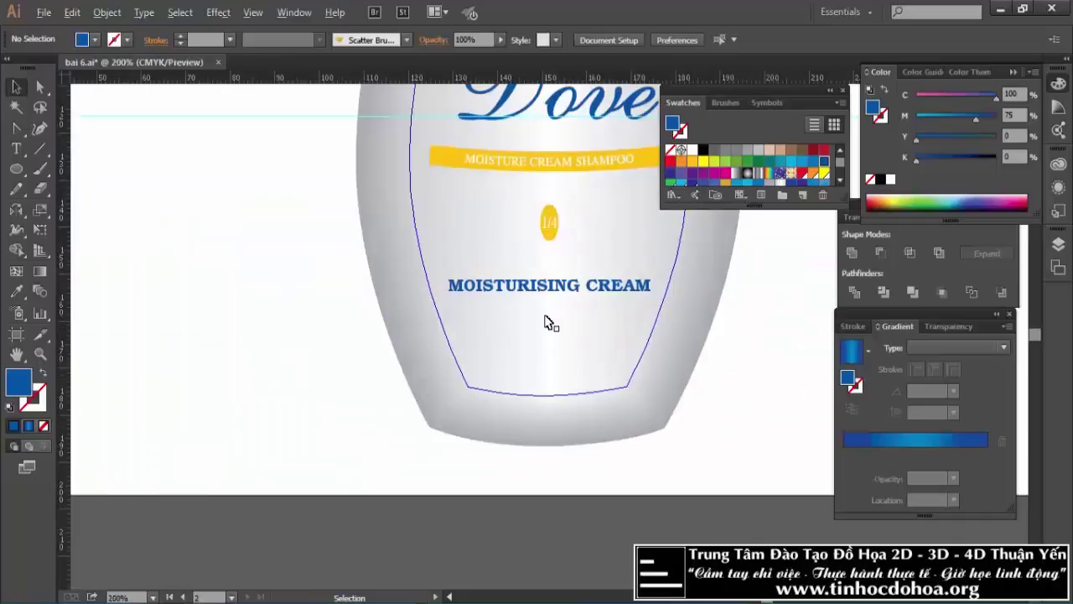
scroll(548, 290, "up", 1)
left_click(547, 286)
left_click_drag(551, 289, 550, 318)
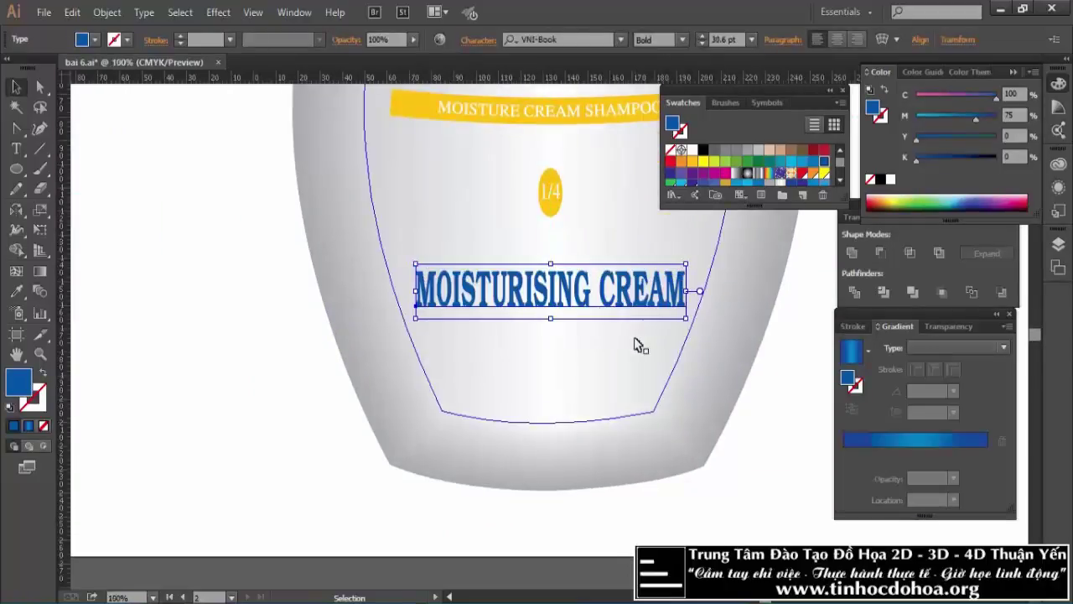
scroll(635, 343, "down", 1)
scroll(637, 343, "down", 1)
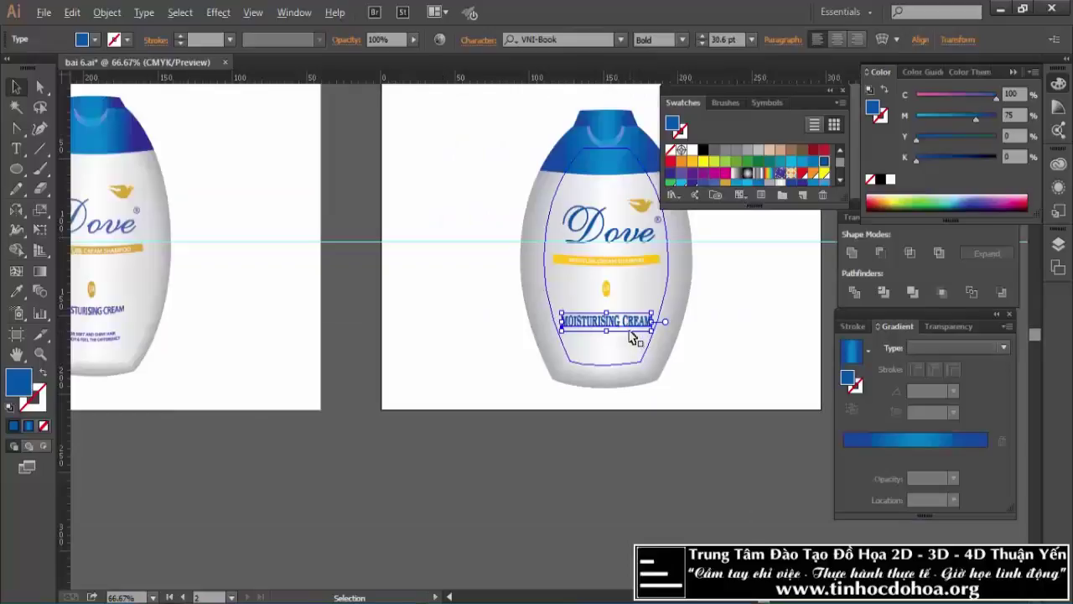
scroll(633, 337, "up", 1)
scroll(618, 326, "up", 1)
left_click_drag(602, 329, 602, 309)
Convert the blue MOISTURISING CREAM text to outlines.
right_click(598, 295)
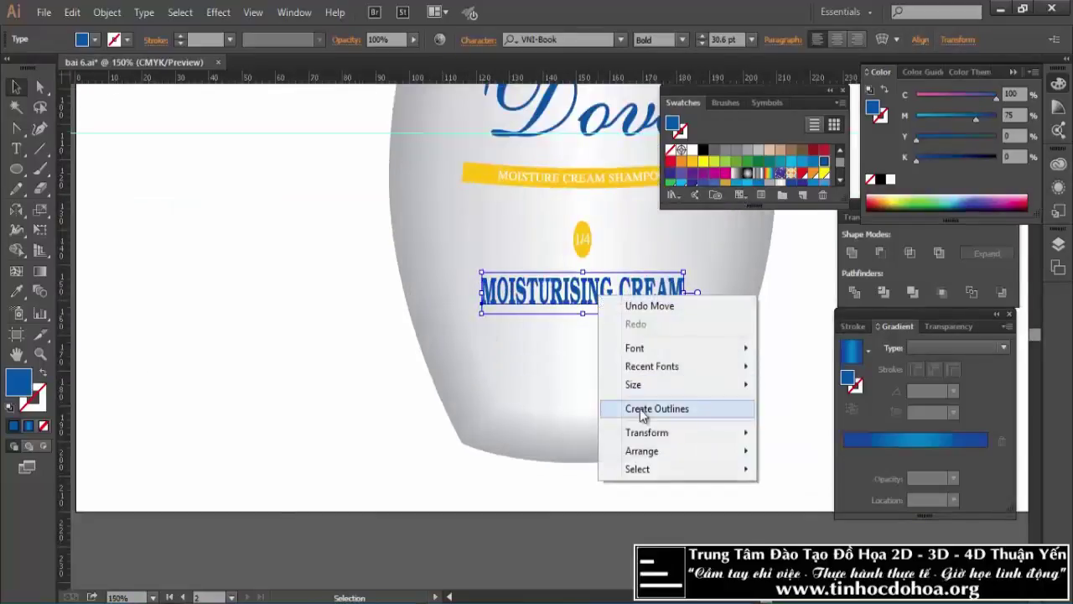
left_click(639, 409)
left_click(335, 358)
left_click(578, 311)
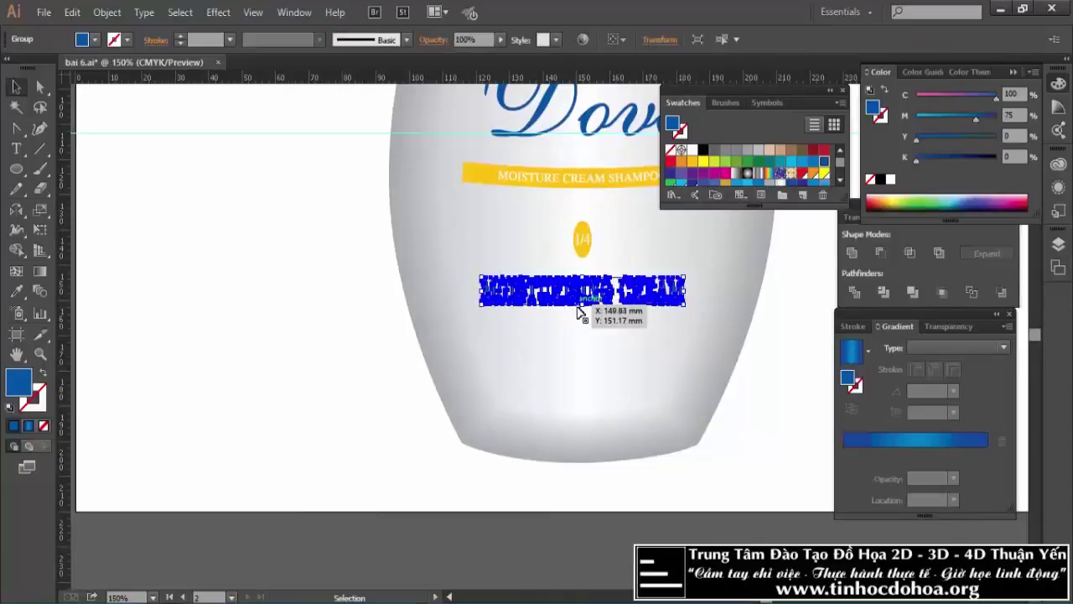
scroll(587, 311, "down", 2)
scroll(650, 301, "up", 1)
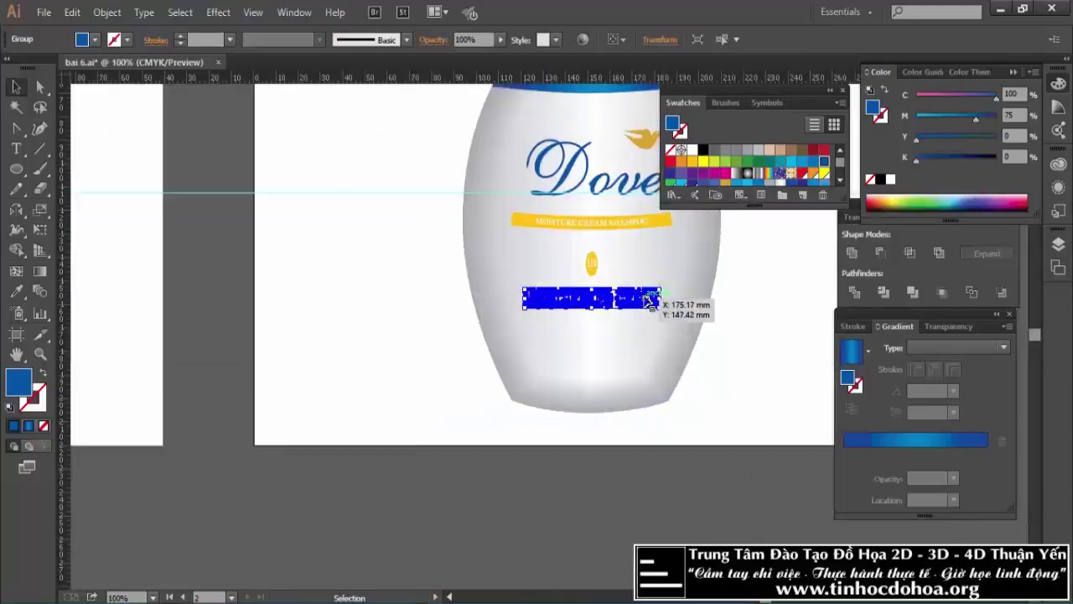
scroll(642, 327, "up", 1)
Reselect the outlined MOISTURISING CREAM group and bring up the Object menu.
left_click(634, 425)
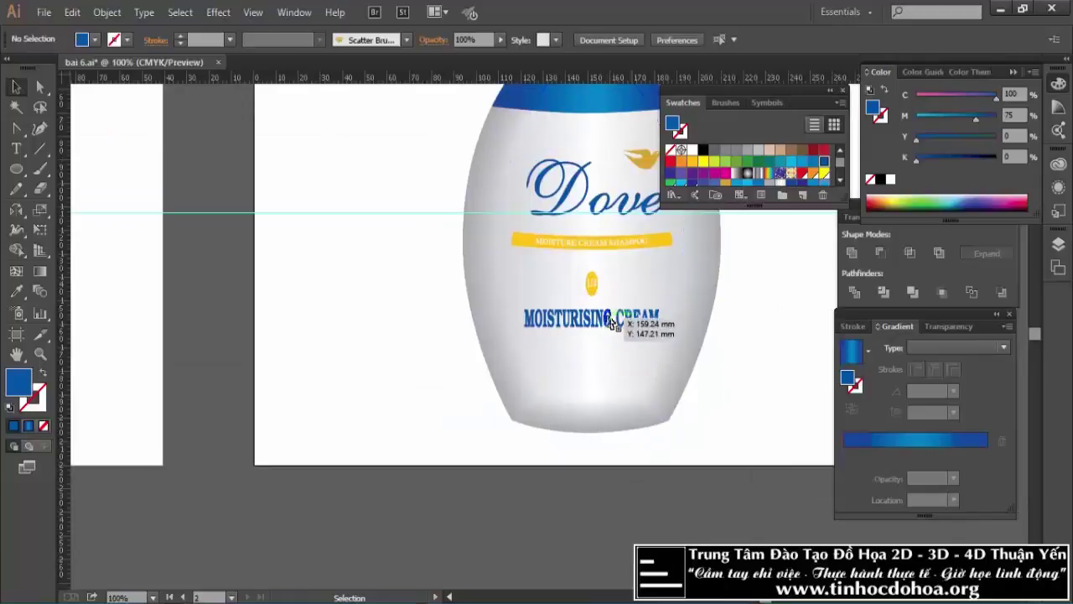
scroll(666, 353, "down", 2)
scroll(671, 345, "up", 1)
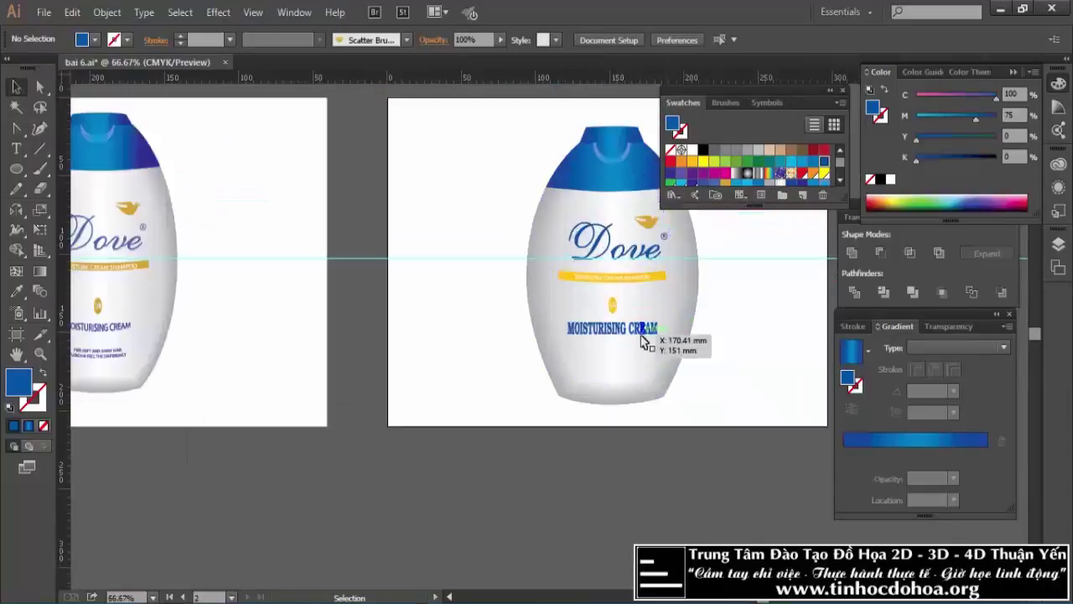
scroll(618, 357, "up", 2)
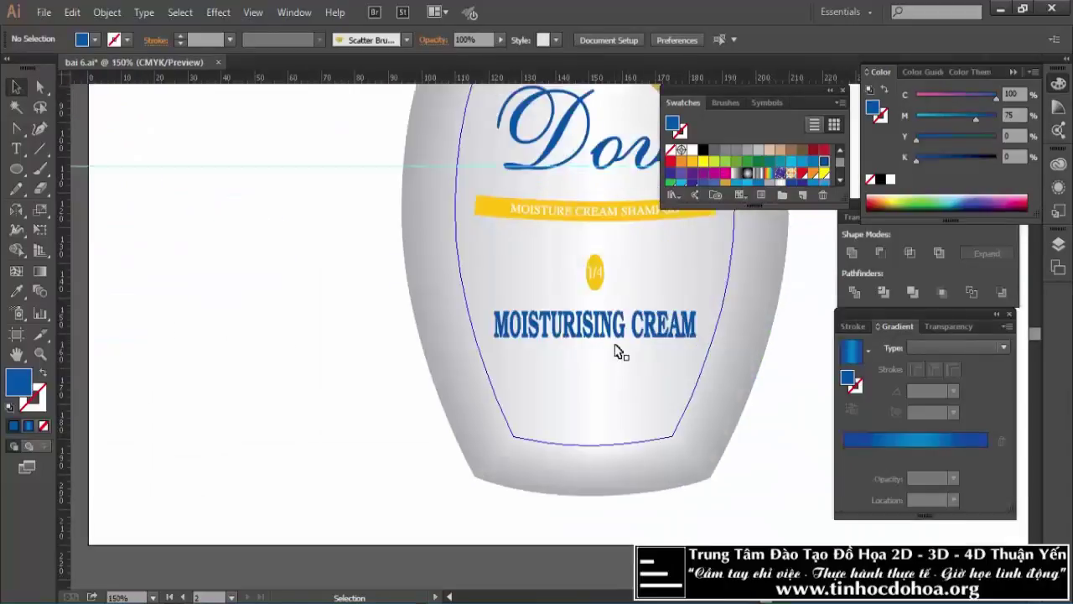
left_click(612, 332)
left_click(107, 12)
mouse_move(148, 419)
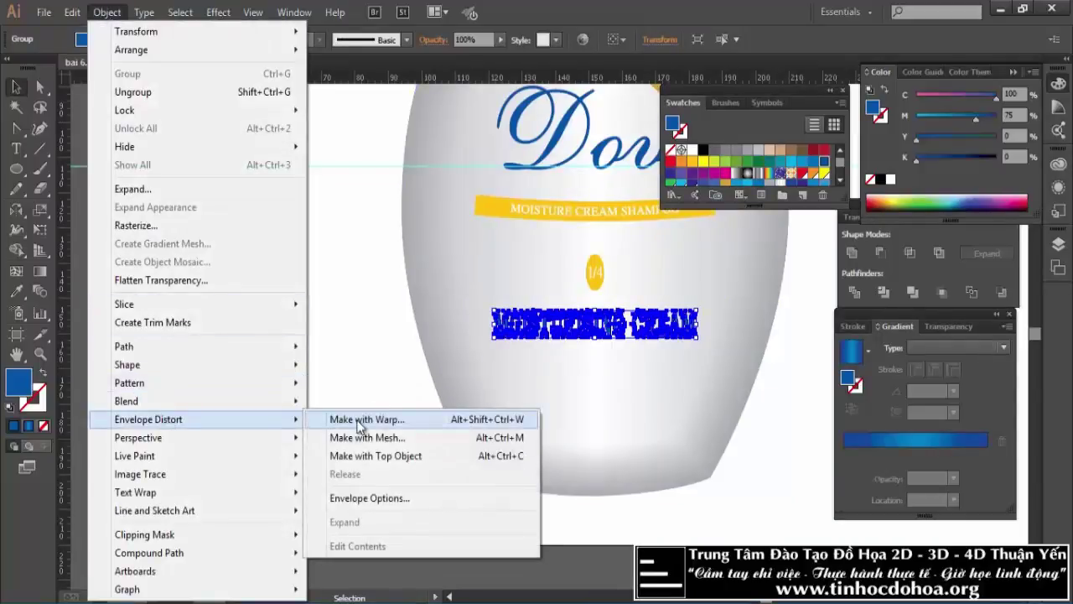
Warp the outlined text with a horizontal Arc envelope at -7% bend.
left_click(359, 420)
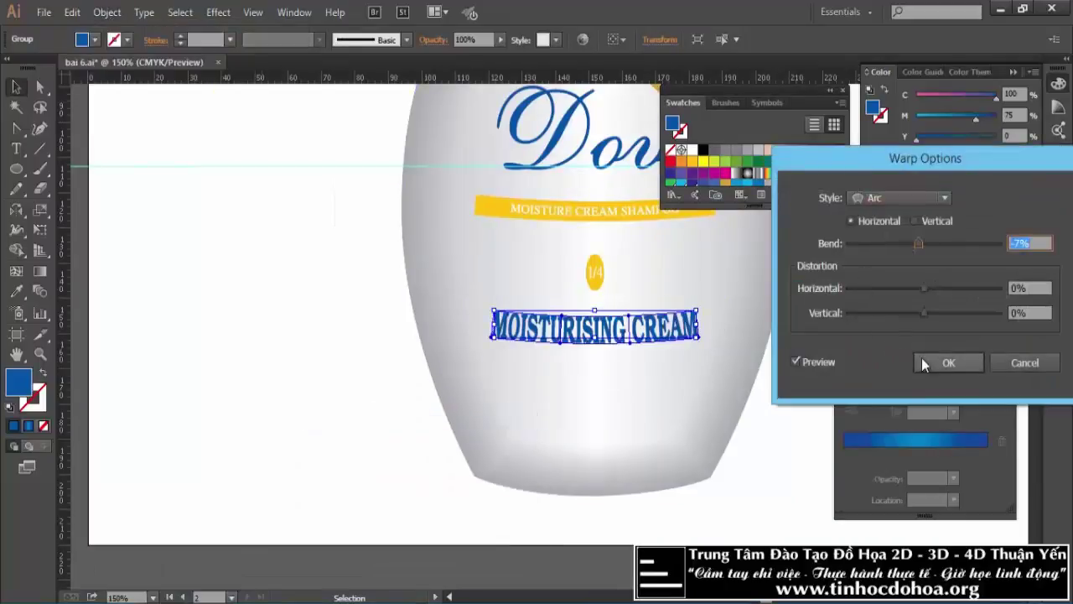
left_click(948, 363)
left_click(267, 352)
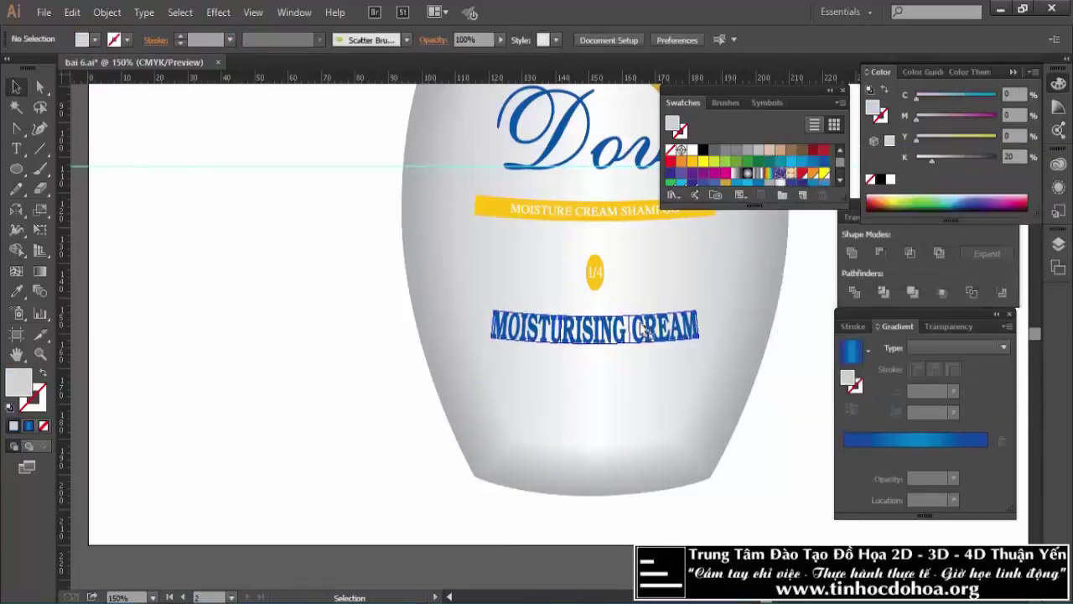
scroll(721, 323, "down", 2)
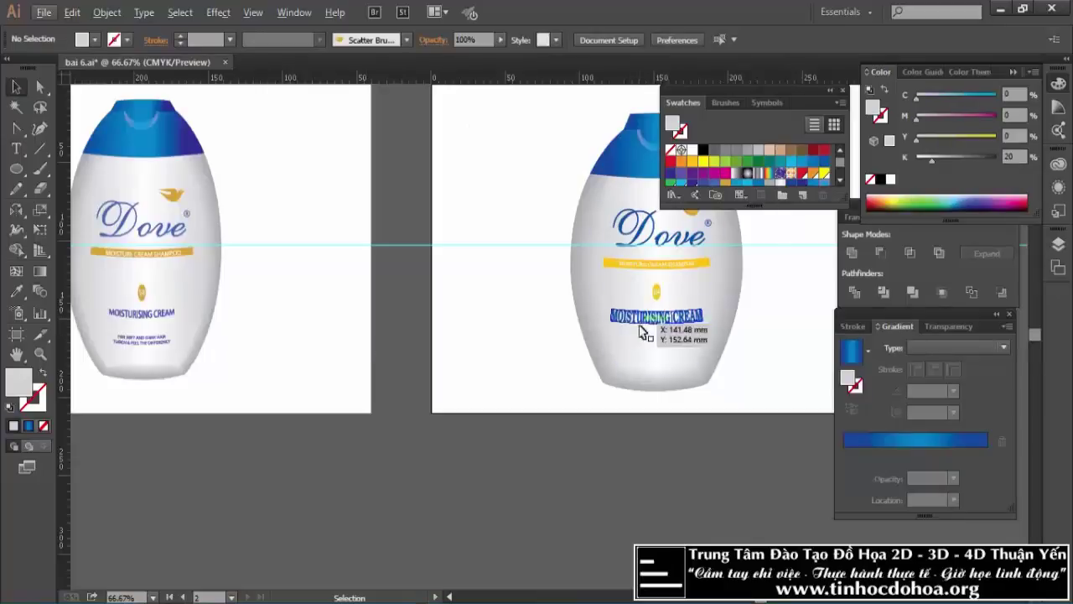
scroll(113, 321, "up", 1)
scroll(121, 319, "up", 1)
scroll(122, 319, "up", 1)
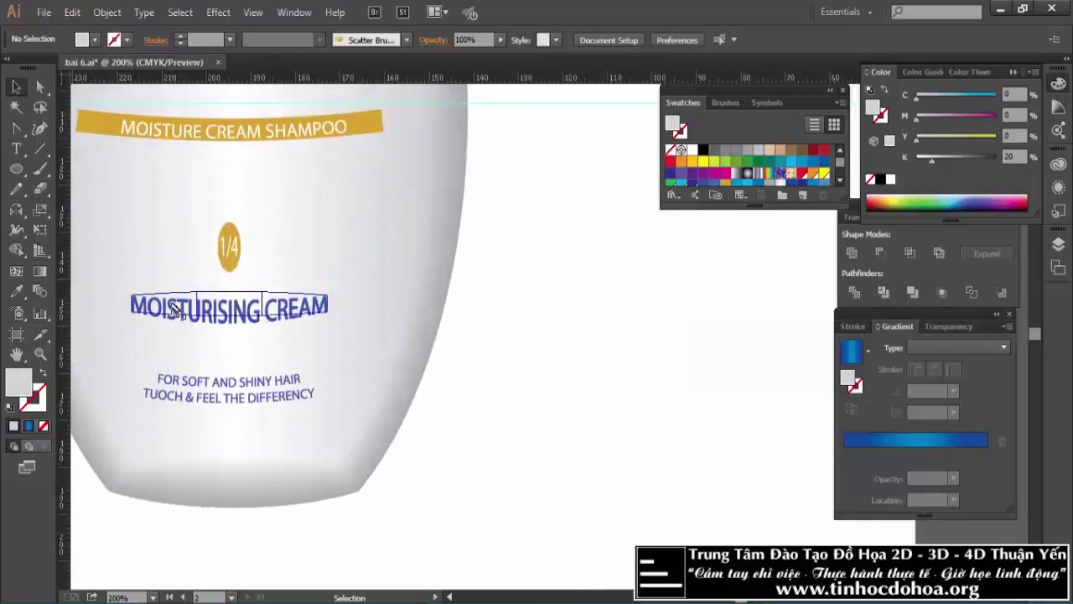
Reselect the arched MOISTURISING CREAM text after inspecting its curve.
scroll(120, 307, "down", 1)
scroll(120, 308, "down", 2)
scroll(679, 302, "up", 1)
scroll(700, 306, "up", 1)
scroll(755, 339, "up", 1)
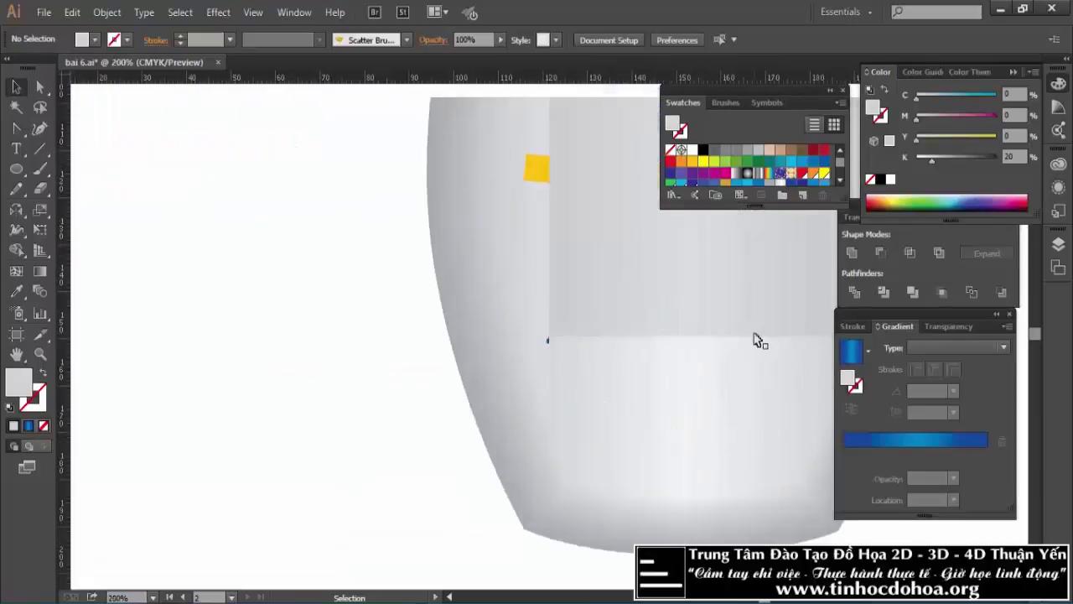
left_click(754, 340)
scroll(503, 294, "right", 2)
scroll(335, 209, "right", 2)
Reset the arc warp as a 1-row, 2-column mesh envelope, keeping its shape.
left_click(105, 13)
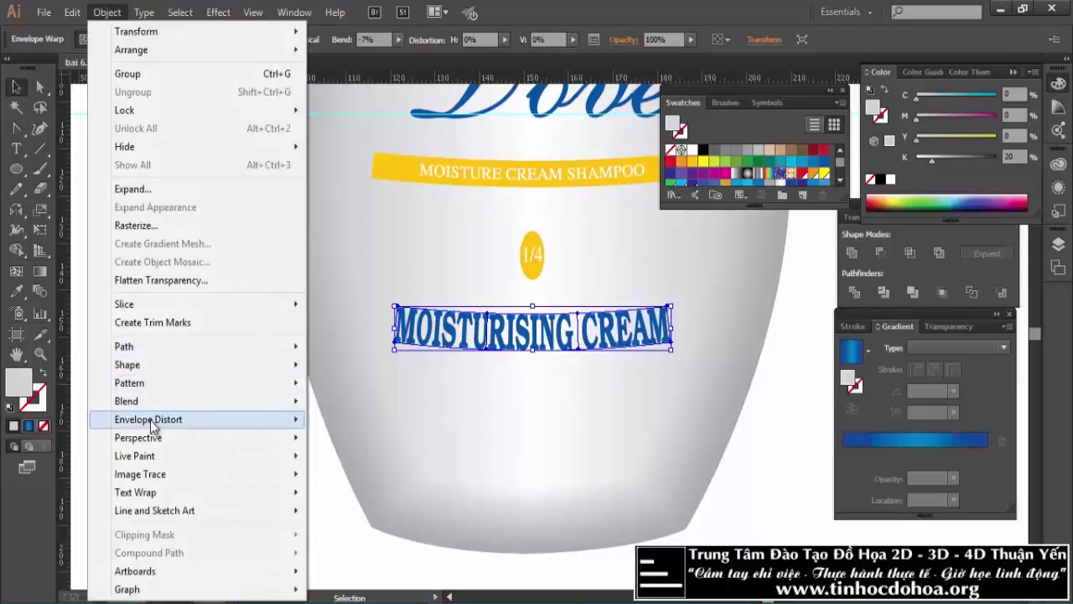
left_click(412, 437)
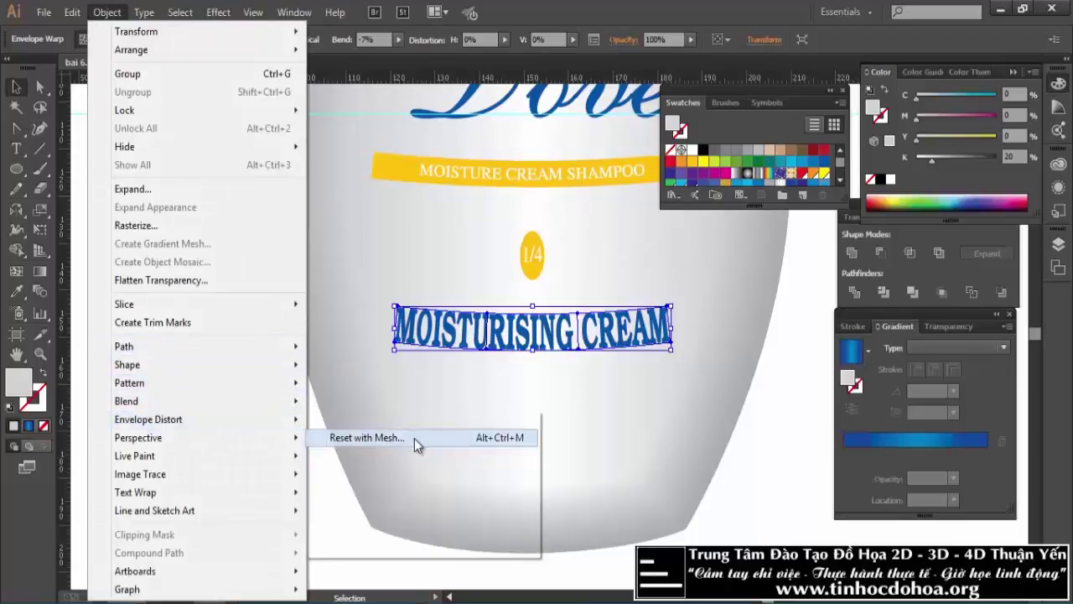
double_click(521, 338)
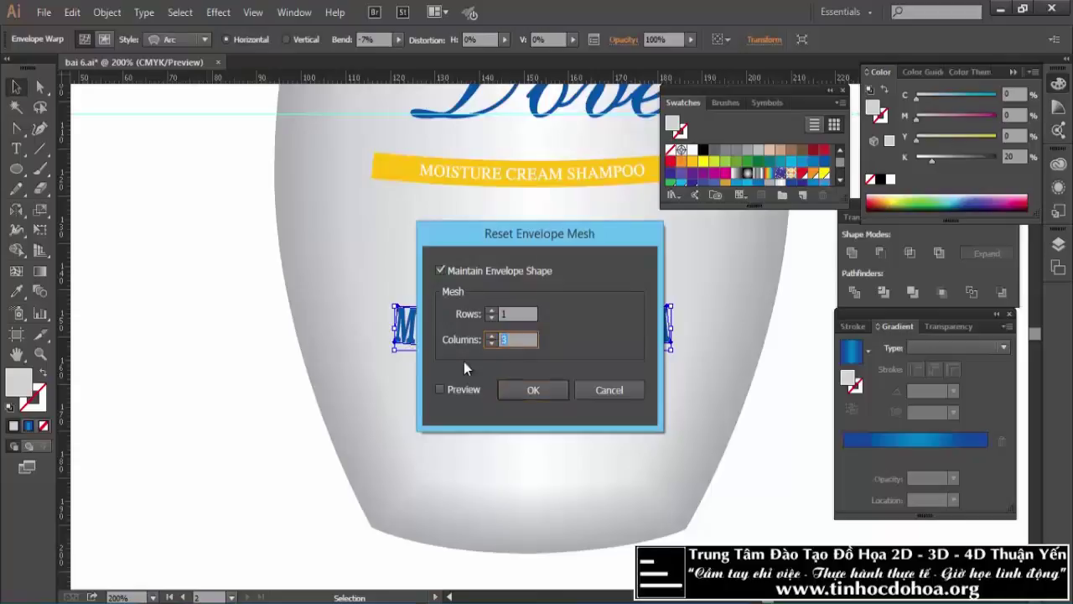
type("2")
left_click(553, 390)
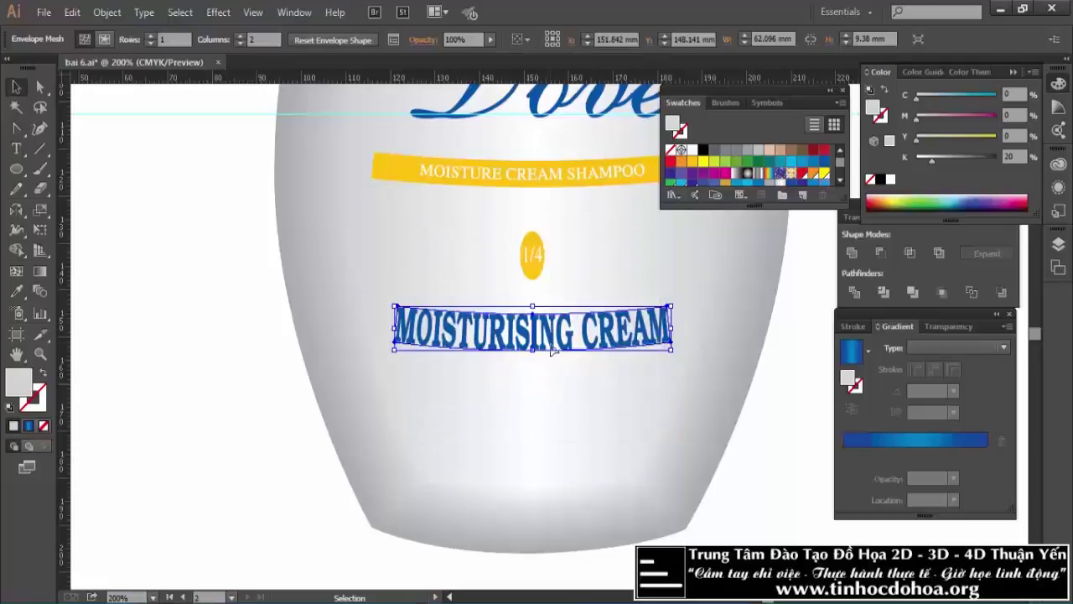
scroll(552, 340, "up", 1)
Drag the envelope's four corner mesh points inward so the text curves more evenly.
key("a")
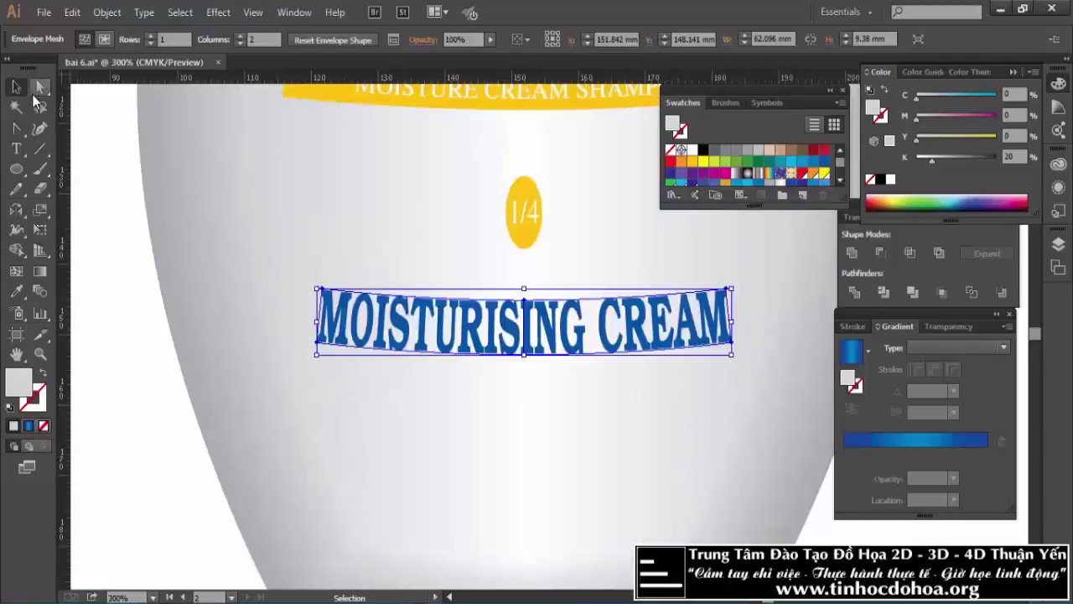
left_click(322, 289)
left_click_drag(324, 289, 326, 301)
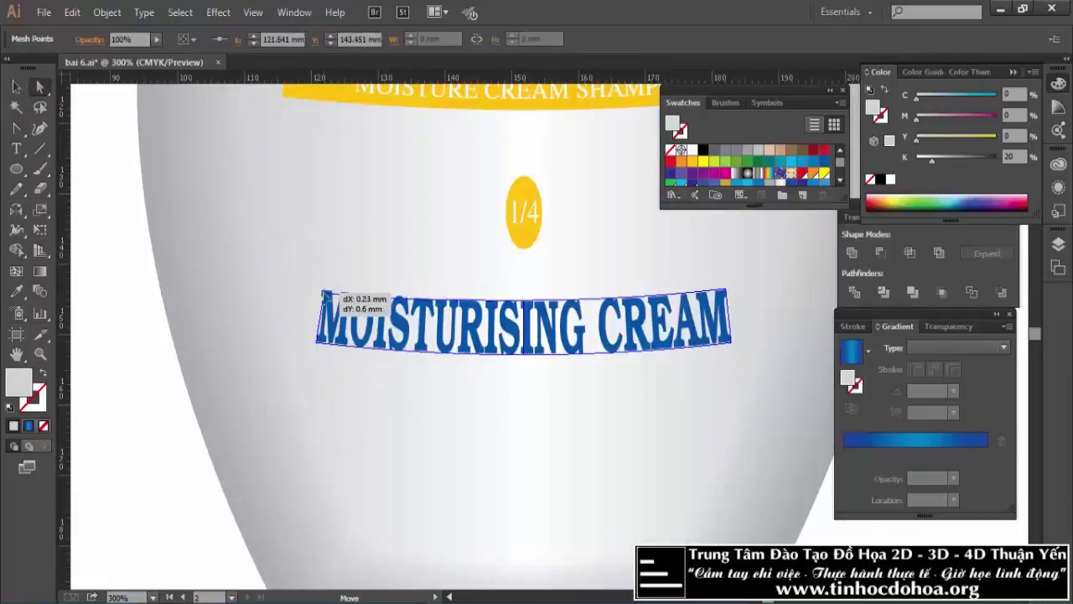
left_click_drag(325, 345, 319, 337)
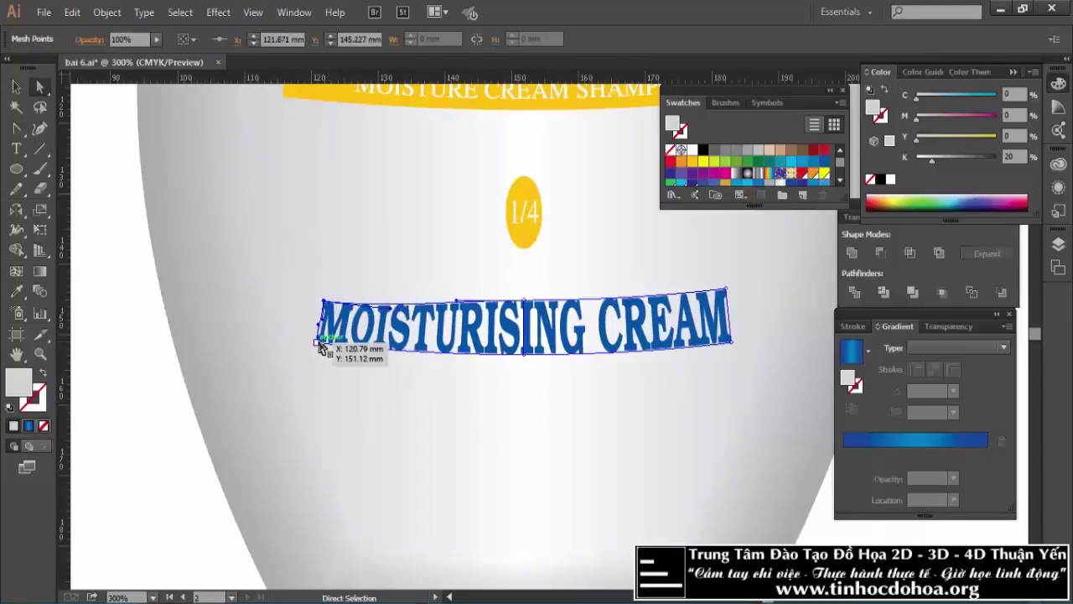
left_click_drag(438, 332, 439, 329)
left_click_drag(727, 289, 727, 299)
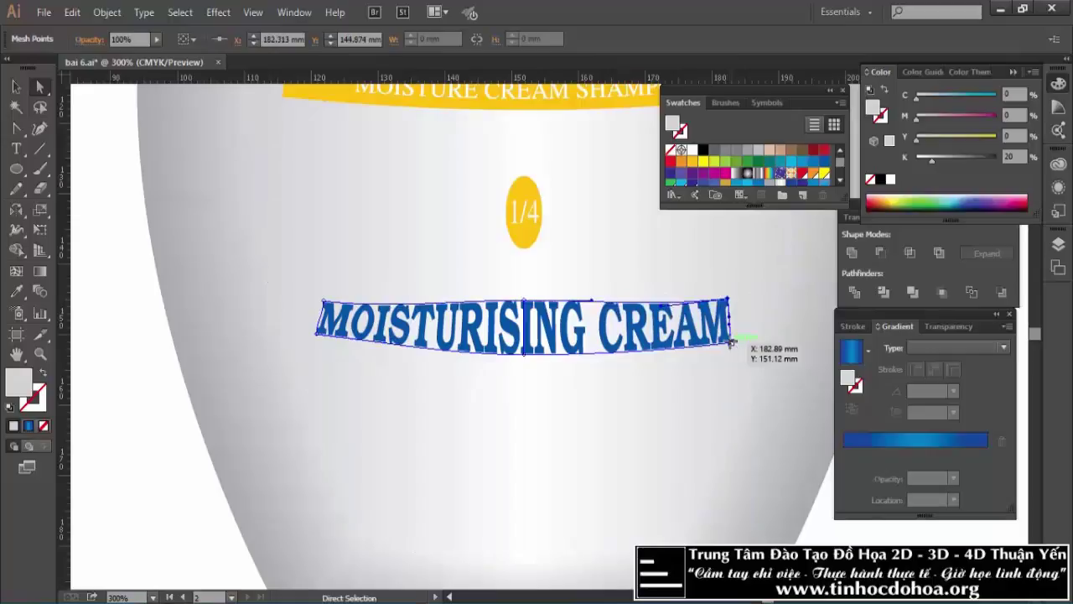
left_click_drag(732, 342, 731, 334)
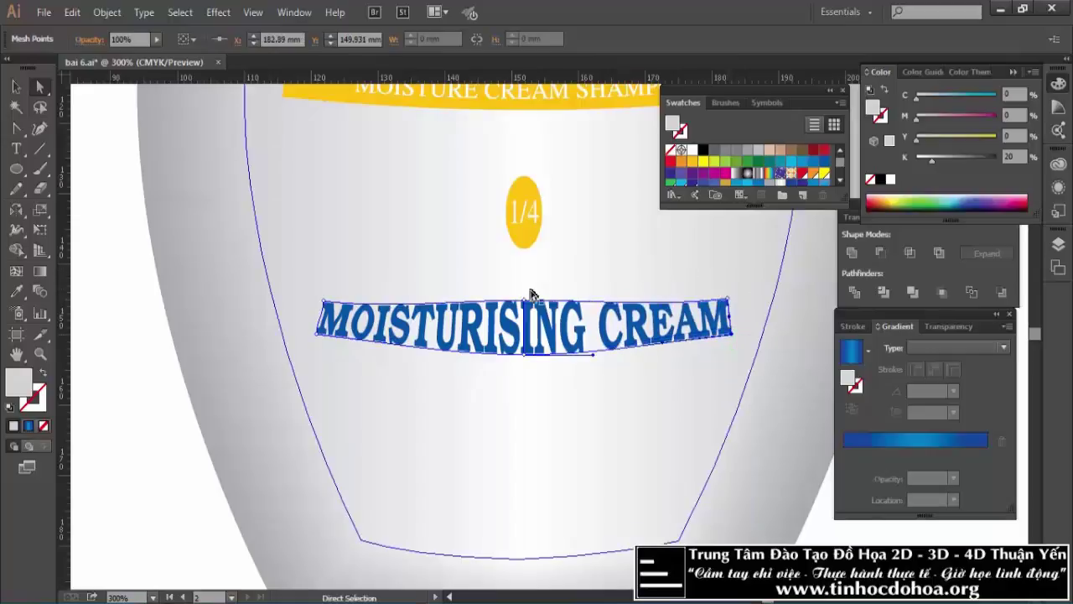
scroll(374, 310, "up", 2)
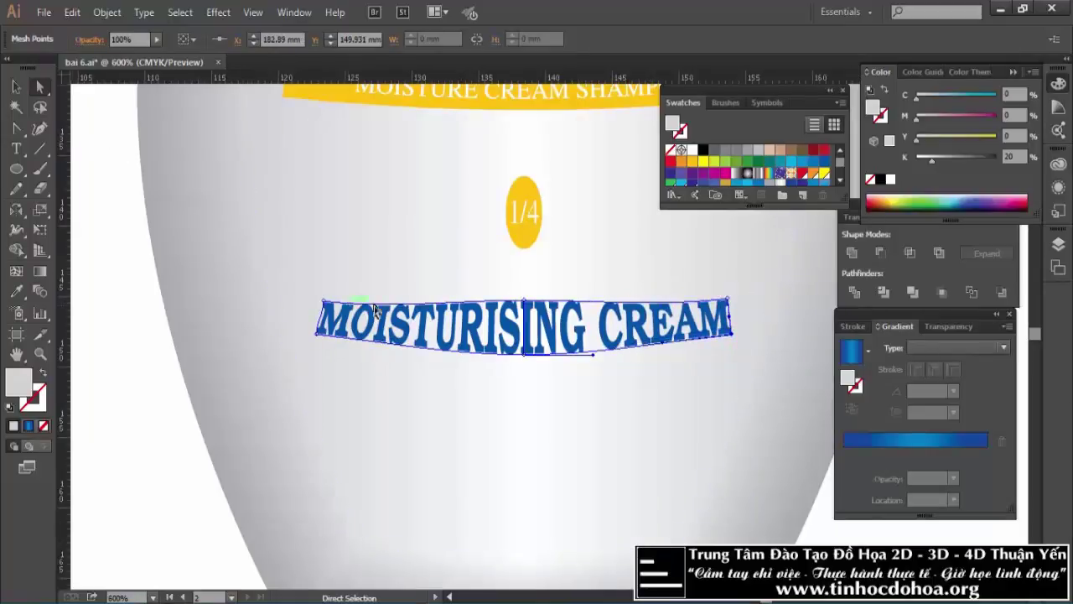
key("v")
Raise the envelope's left-end mesh point about 0.76 mm, then deselect the text.
scroll(424, 313, "down", 3)
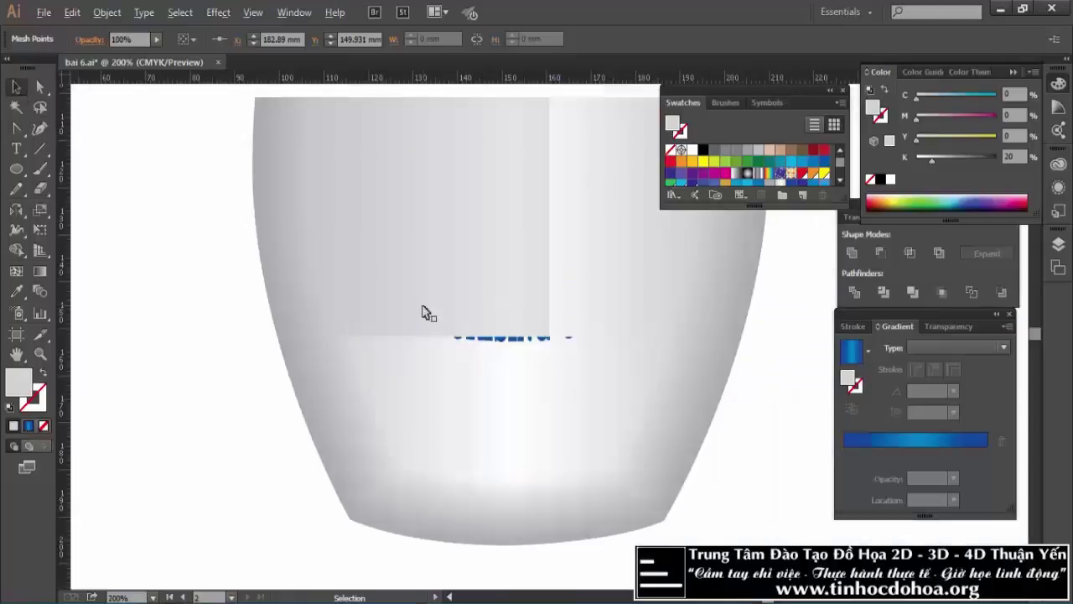
scroll(423, 312, "down", 1)
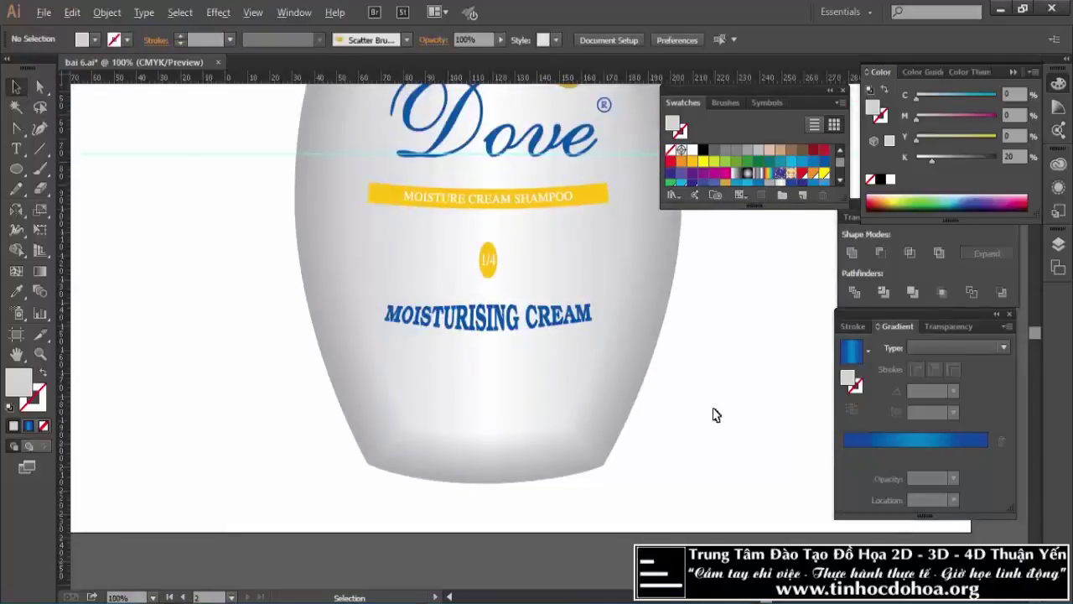
scroll(714, 414, "down", 1)
scroll(714, 414, "down", 1)
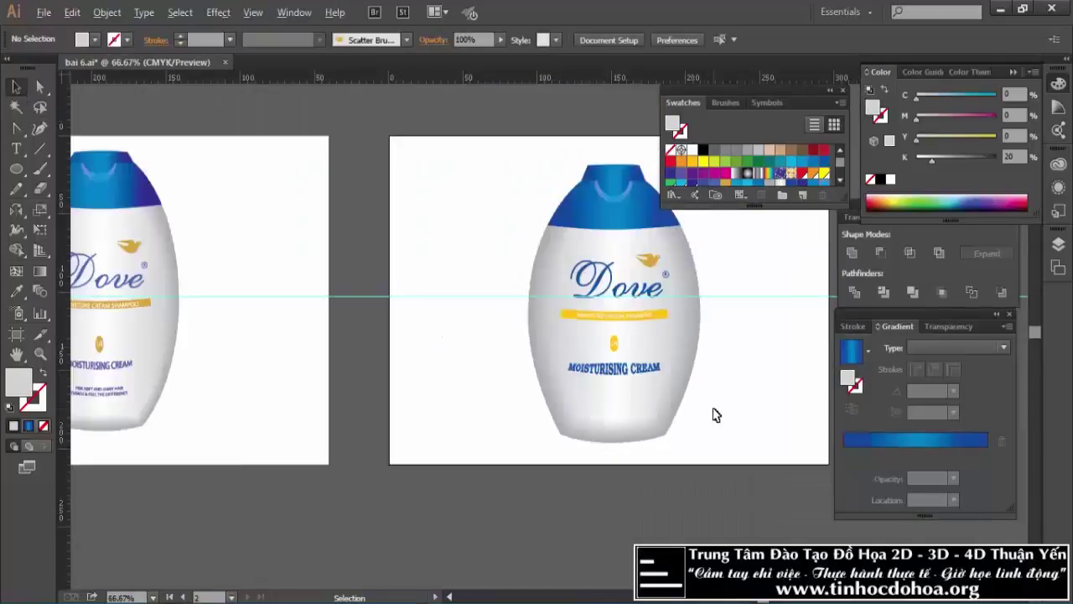
scroll(715, 414, "down", 1)
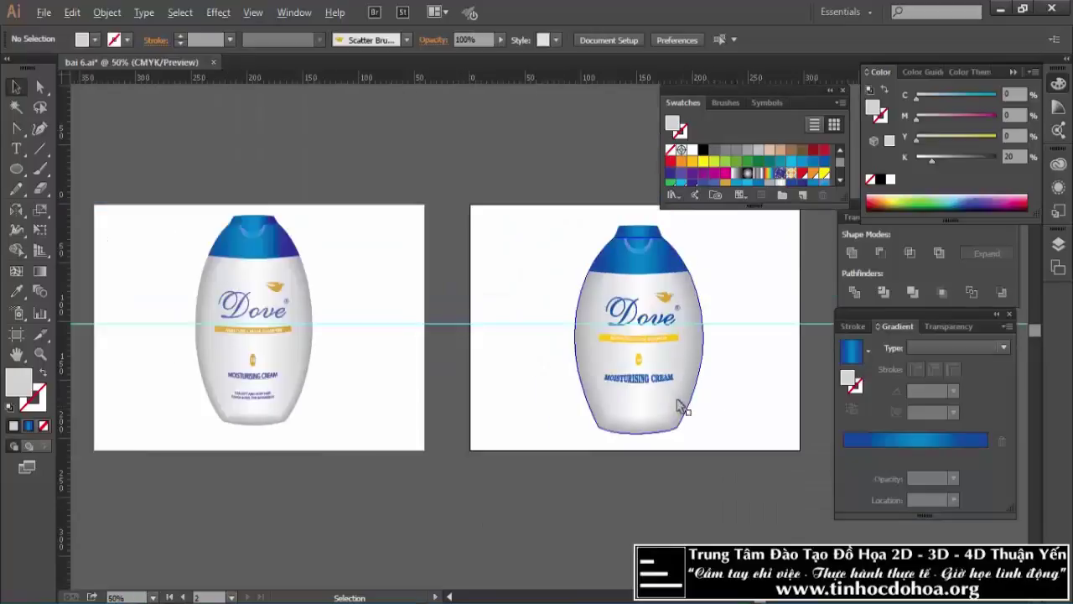
scroll(648, 399, "up", 2)
scroll(649, 399, "up", 1)
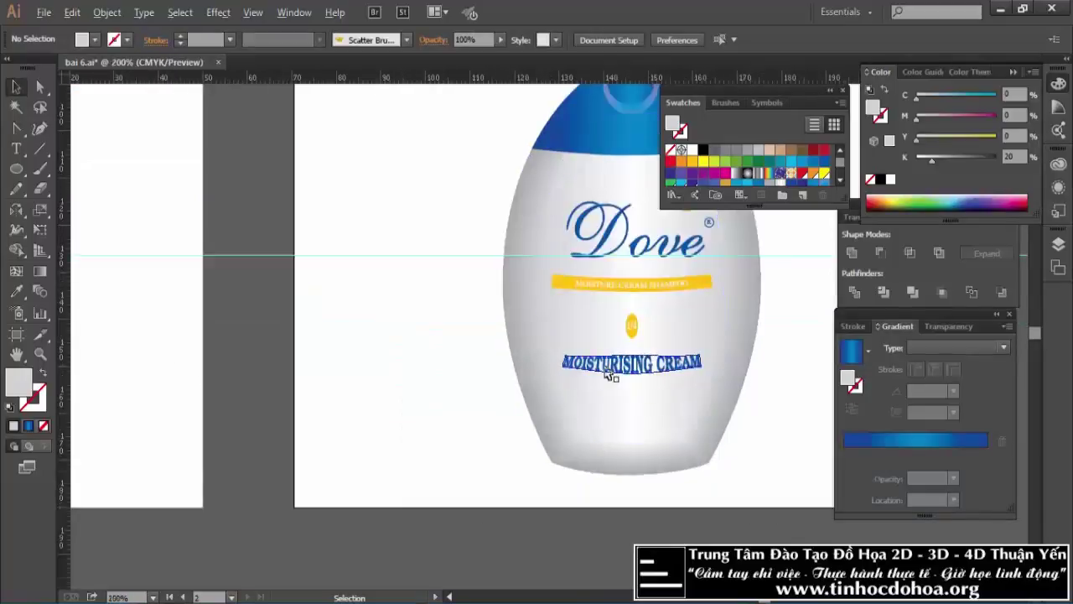
scroll(611, 376, "up", 1)
left_click(583, 362)
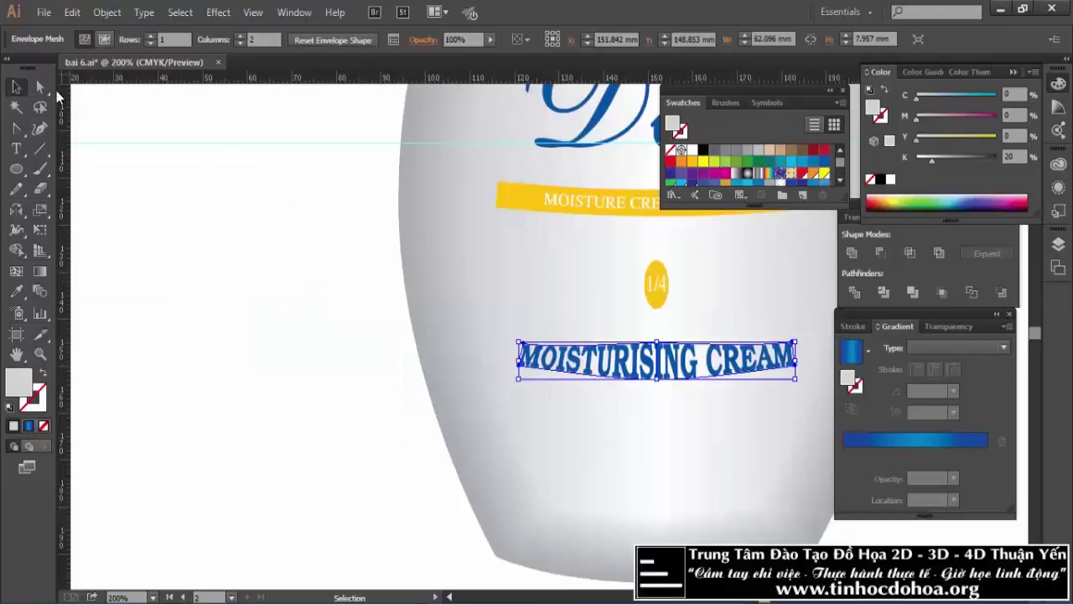
left_click(40, 86)
left_click_drag(525, 345, 524, 338)
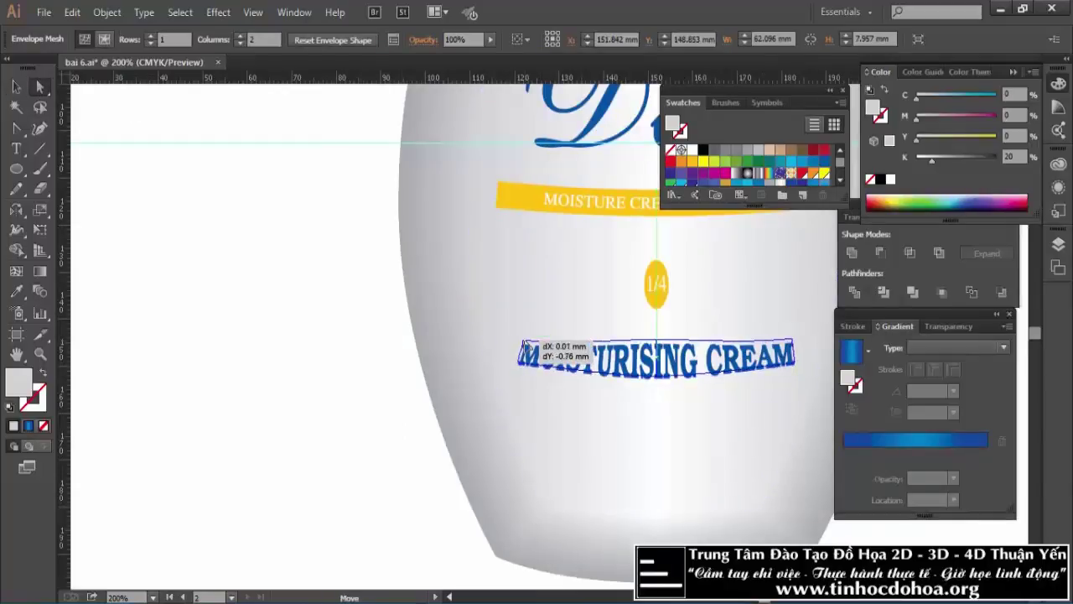
left_click(16, 87)
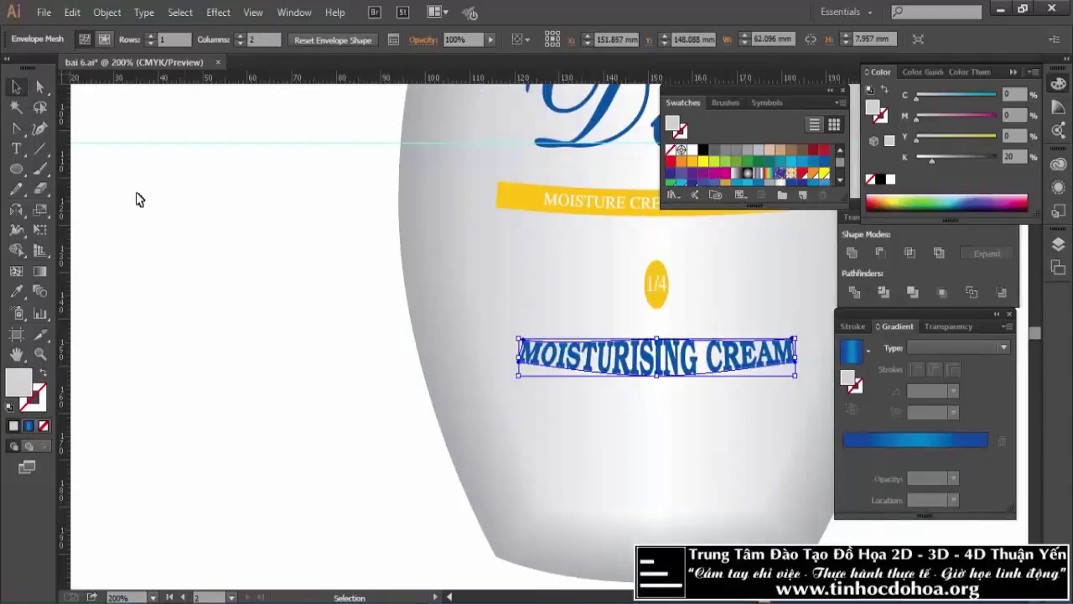
left_click(230, 285)
scroll(545, 299, "down", 3)
scroll(709, 282, "right", 5)
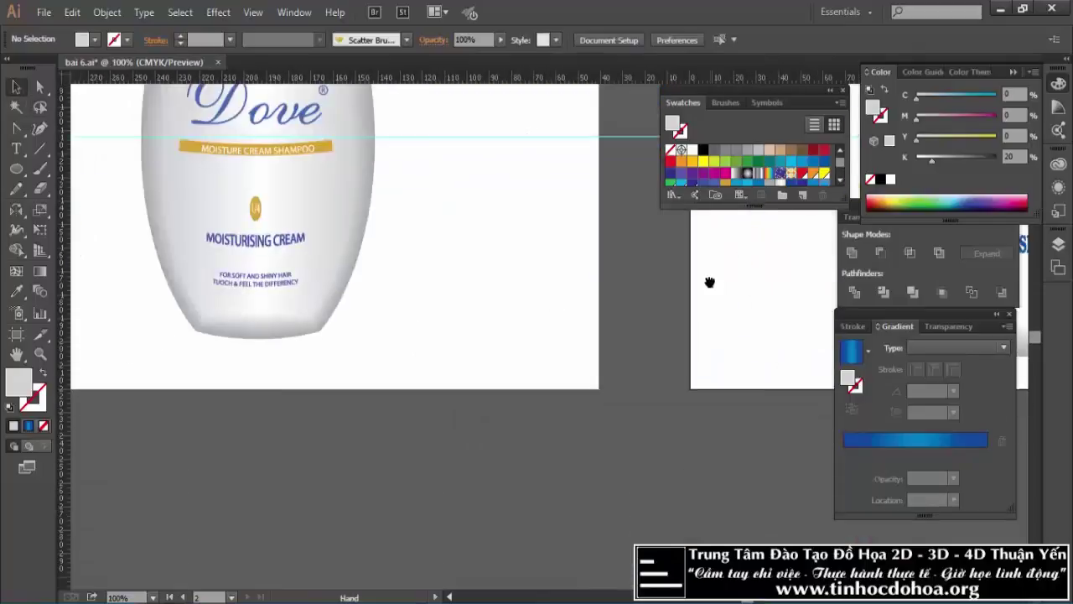
scroll(205, 275, "up", 2)
scroll(205, 275, "up", 1)
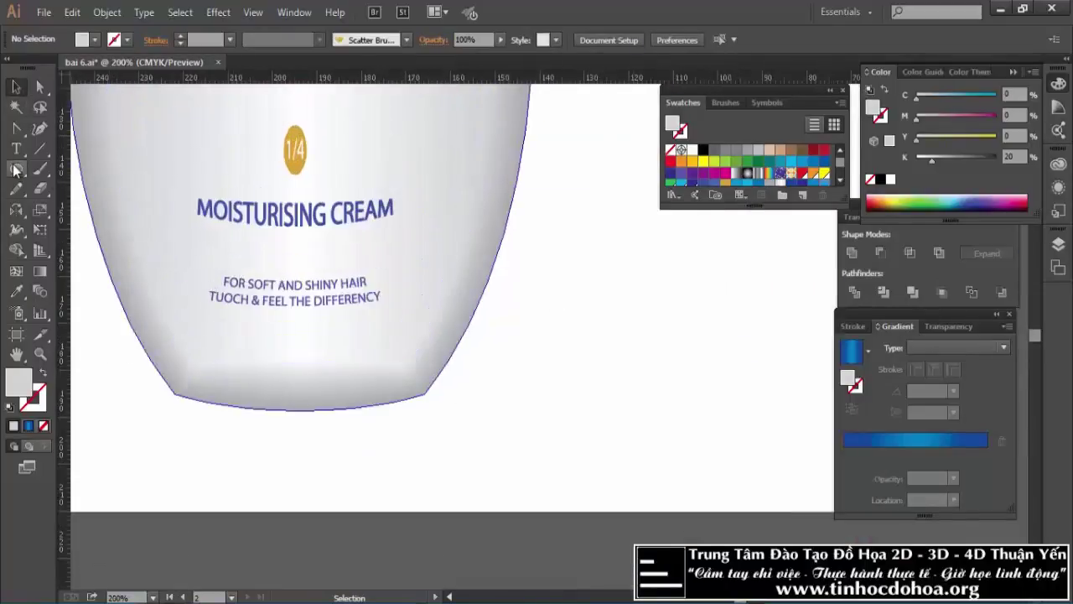
Start a text line beside the bottle reading 'SOFT ANG SHIN', removing the stray leading word FOR.
key("t")
left_click(594, 338)
type("FOR SO")
key("BackSpace")
type("OFT ANG")
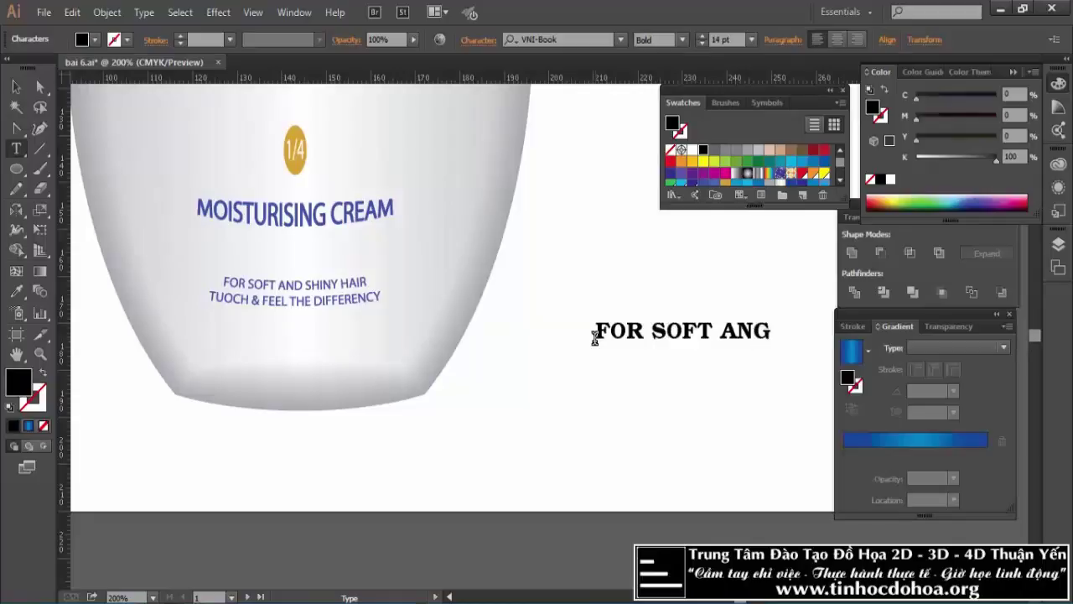
type(" SHIN")
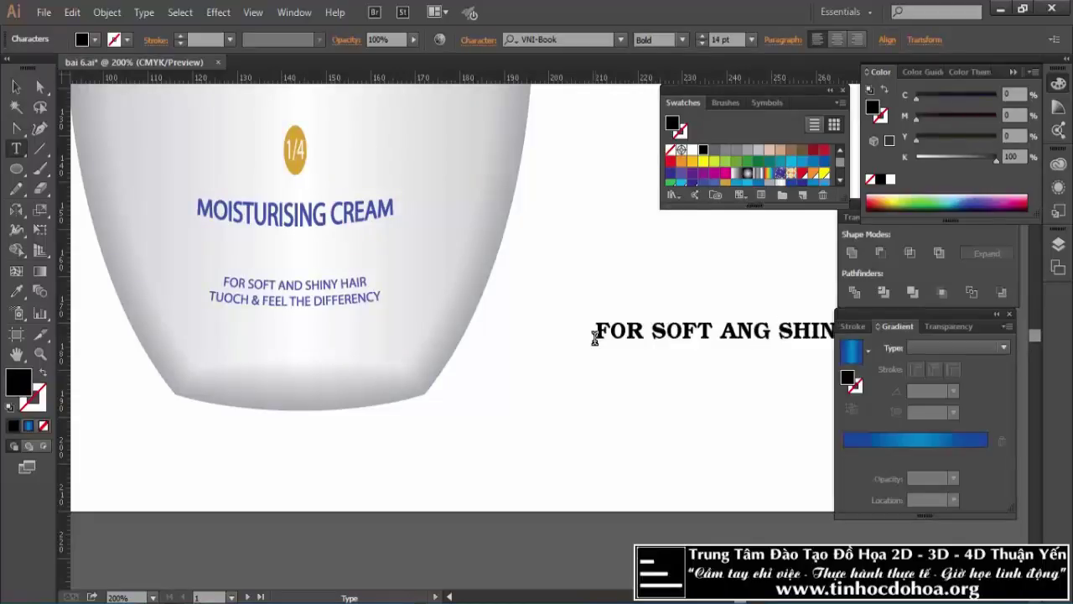
key("shift+ctrl+Right")
key("BackSpace")
key("Delete")
left_click_drag(708, 331, 575, 328)
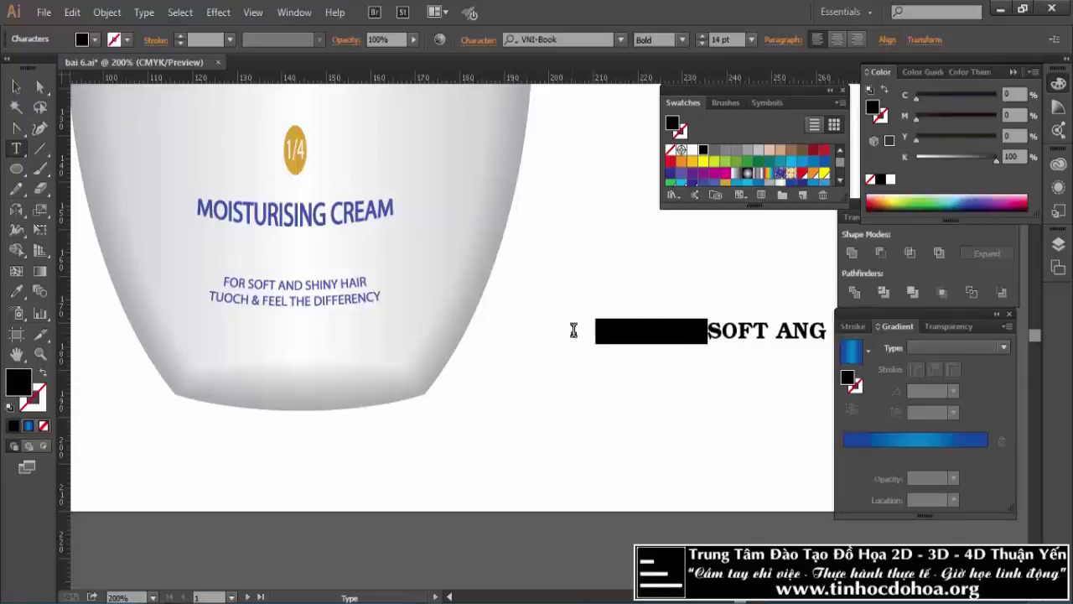
key("BackSpace")
Complete the first line as 'SOFT ANG SHINY HAIR', fixing the mistyped trailing characters.
left_click(781, 335)
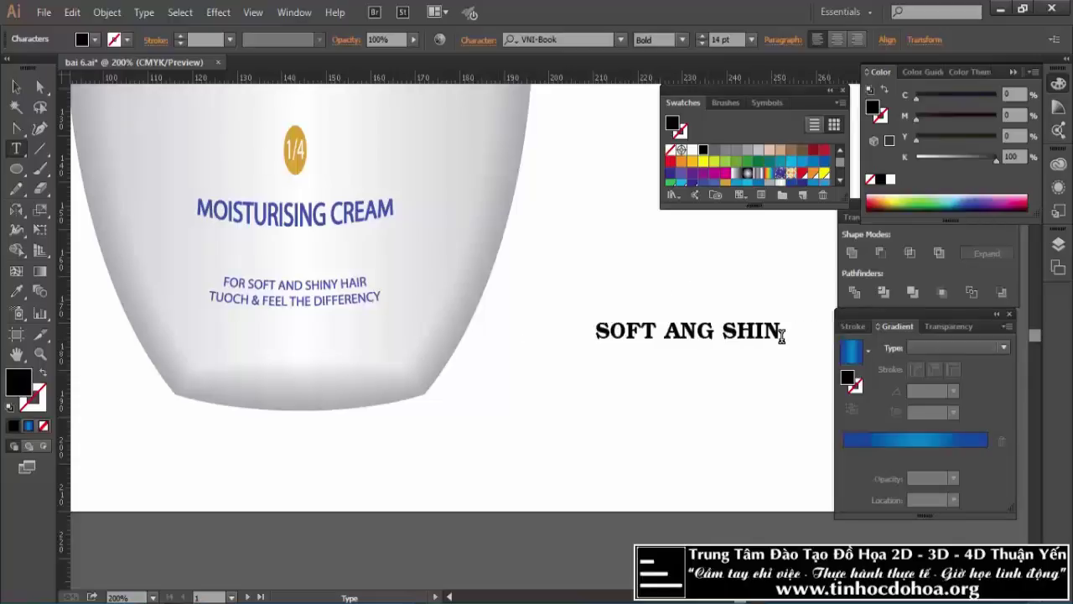
type("Y HAr")
key("BackSpace")
key("BackSpace")
key("BackSpace")
type("HA")
type("rr")
key("BackSpace")
Add the second line 'TUPCH & FEEL THE', deleting stray symbols, and exit text editing.
type("T")
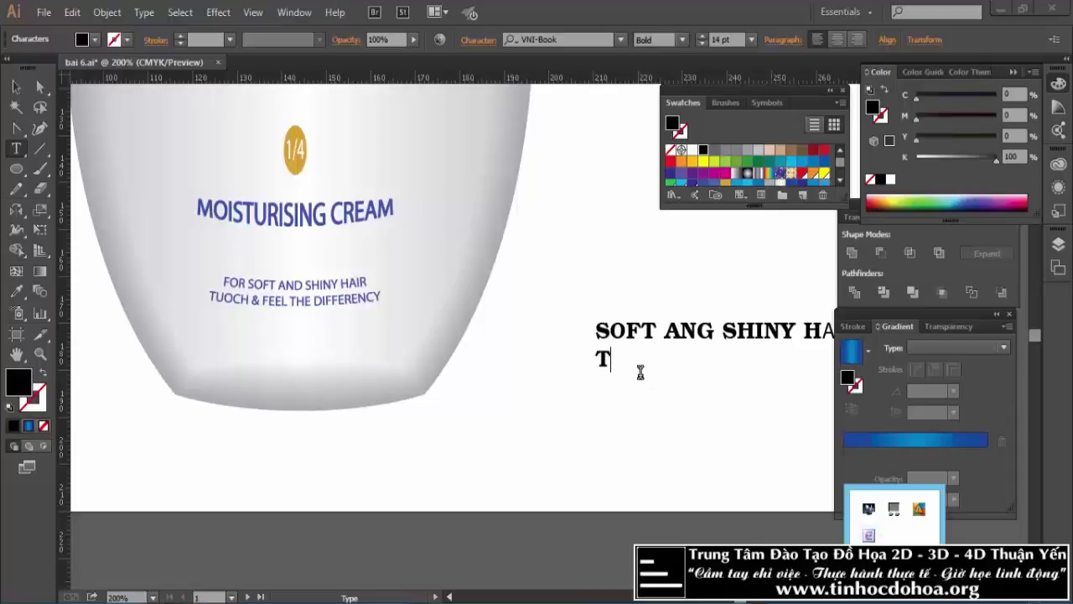
type("UPCH")
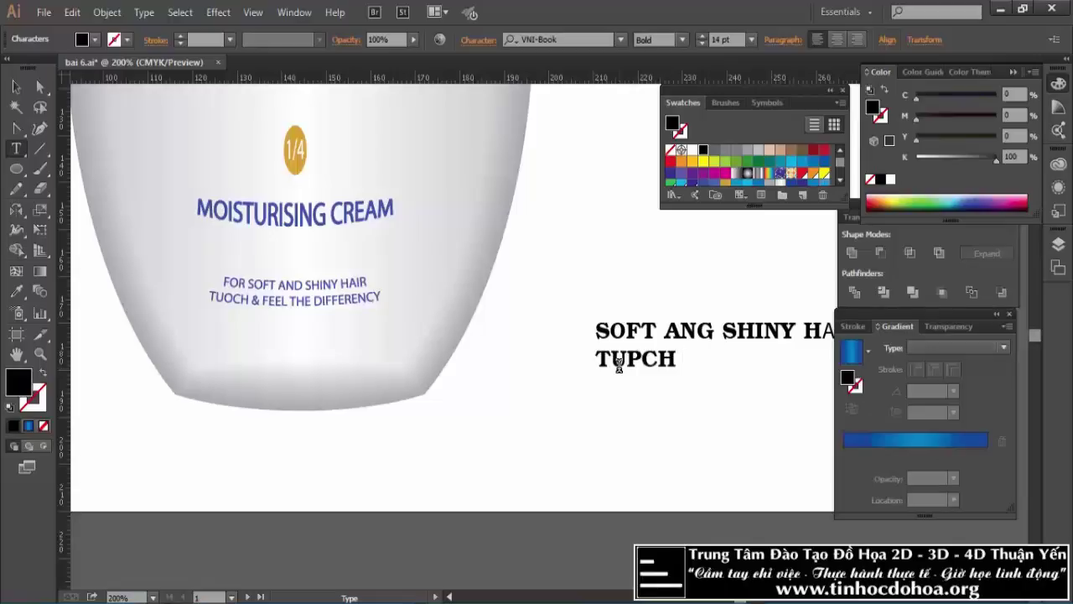
type("@")
key("BackSpace")
type("#")
key("BackSpace")
type("$")
key("BackSpace")
type("& FEEL THE")
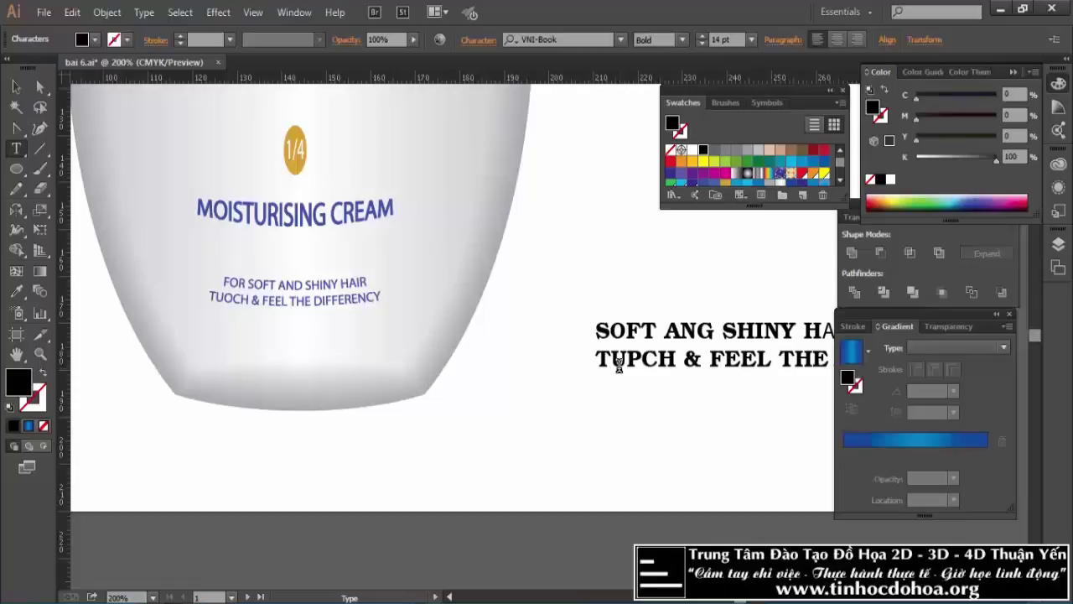
key("Escape")
Delete the stray T so DIFFRTENCY reads DIFFRENCY.
left_click_drag(563, 249, 464, 263)
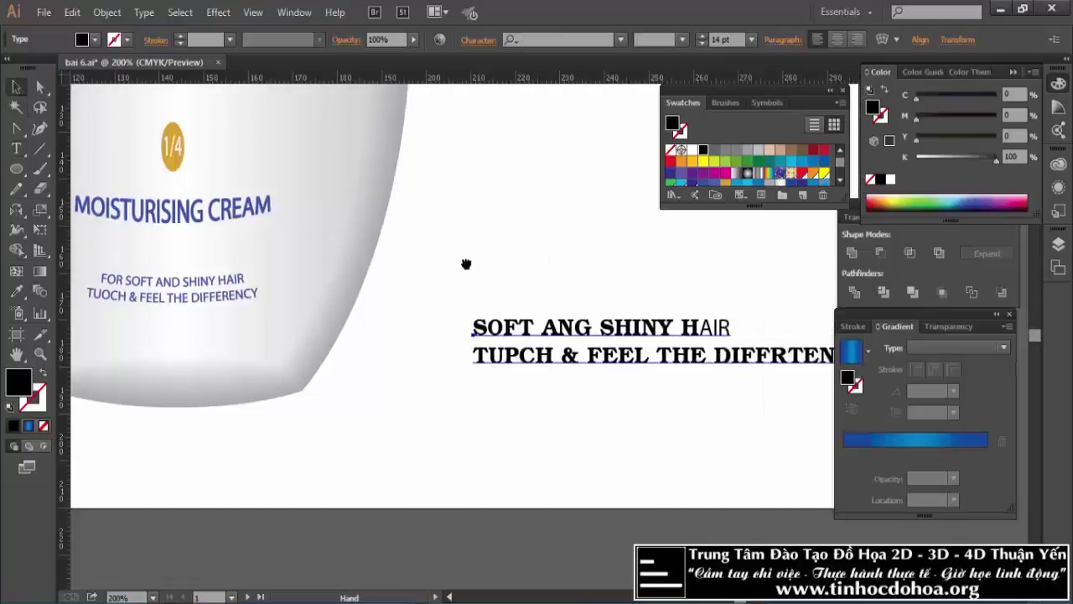
key("ctrl+minus")
scroll(694, 350, "down", 1)
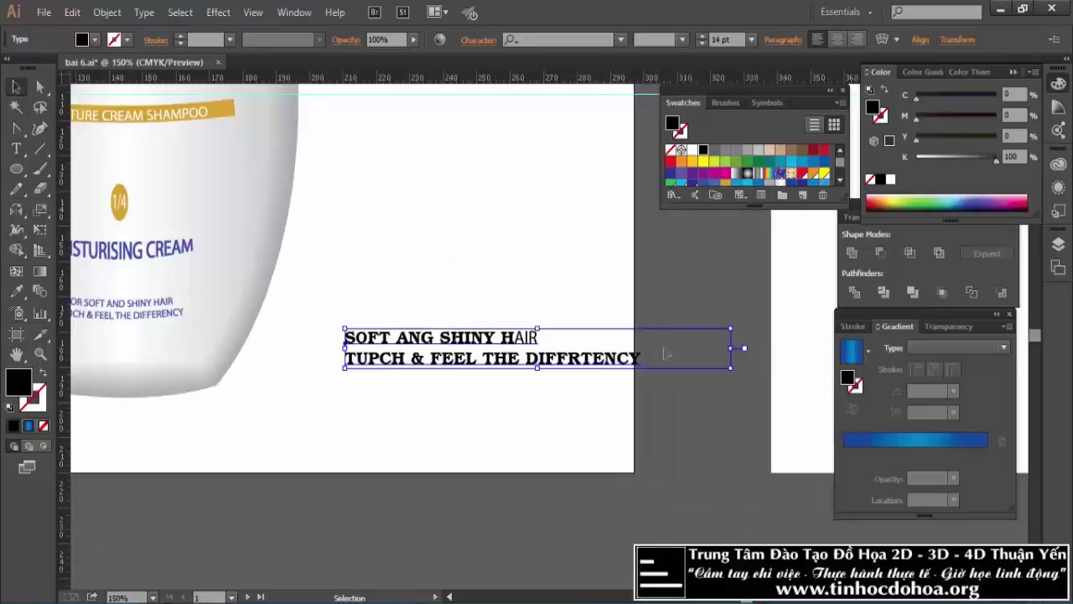
key("t")
left_click(590, 357)
key("Delete")
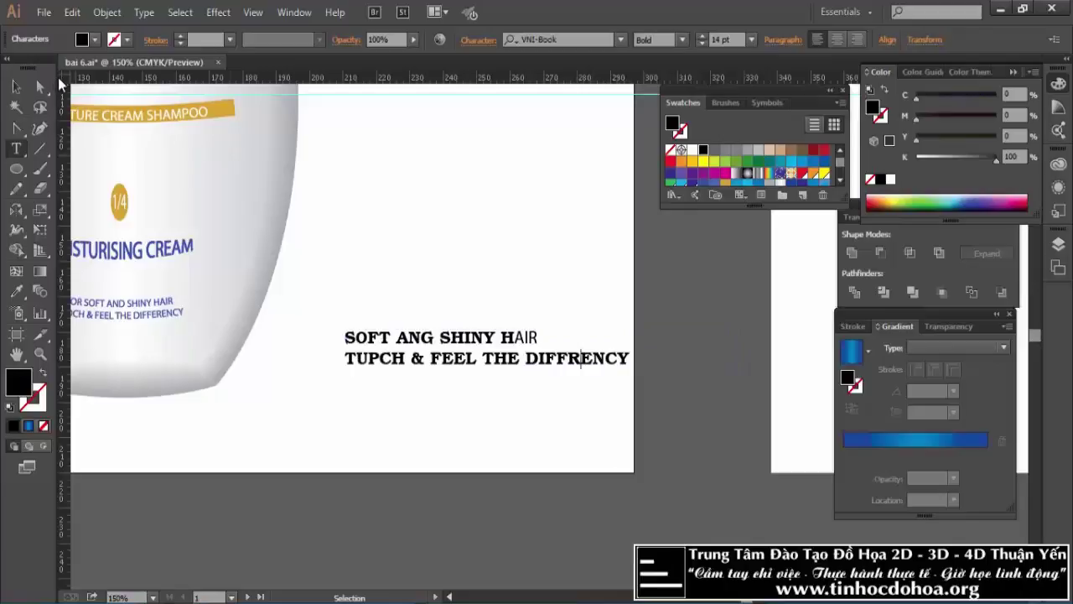
Set the two-line caption in the VNI-Times font and centre-align its lines.
left_click(16, 86)
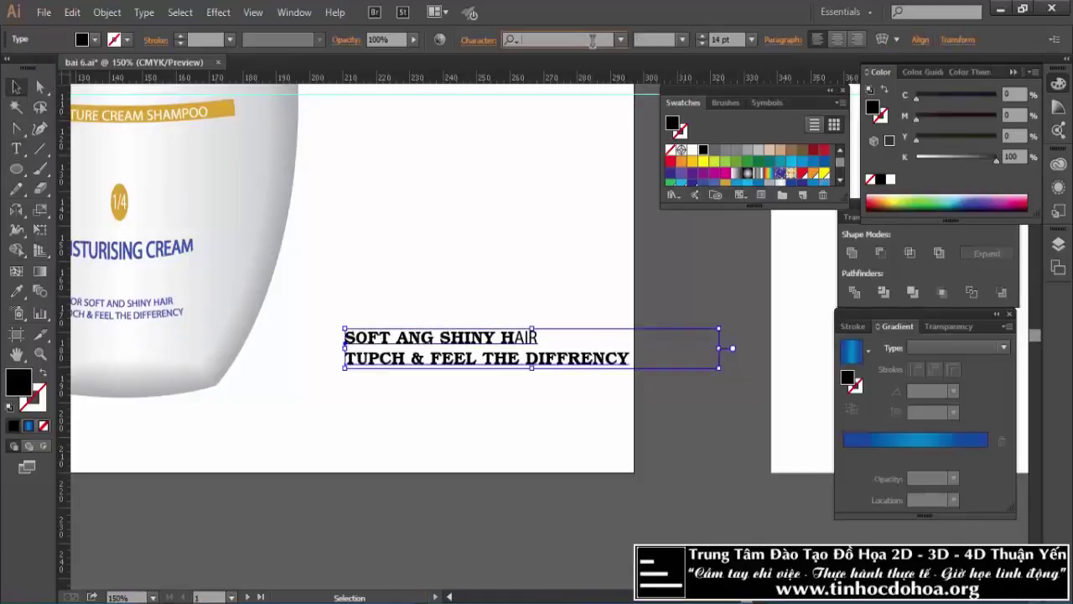
type("VNI-Times")
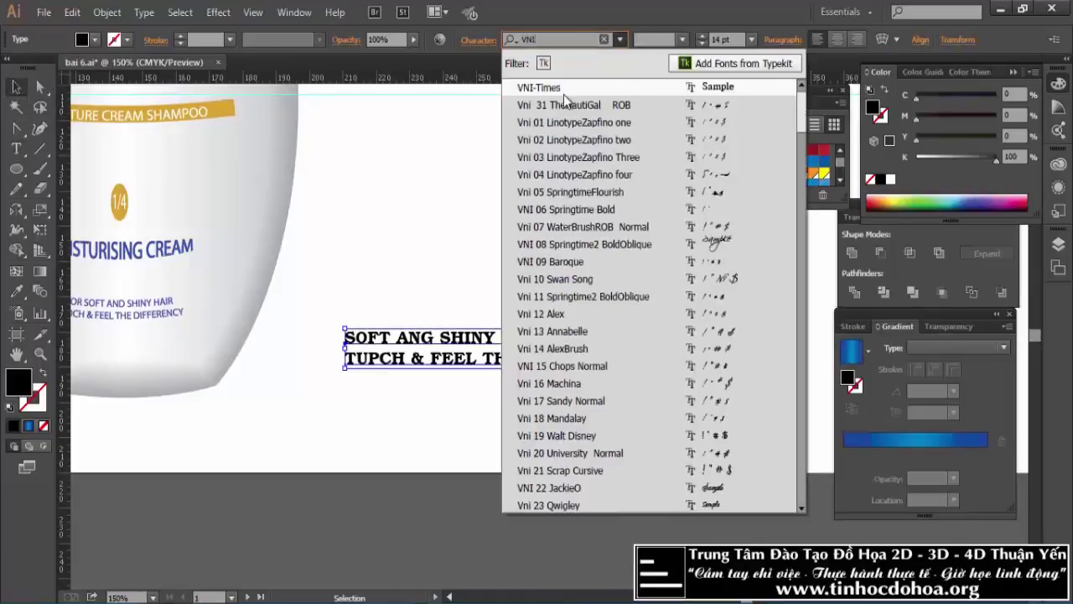
left_click(564, 89)
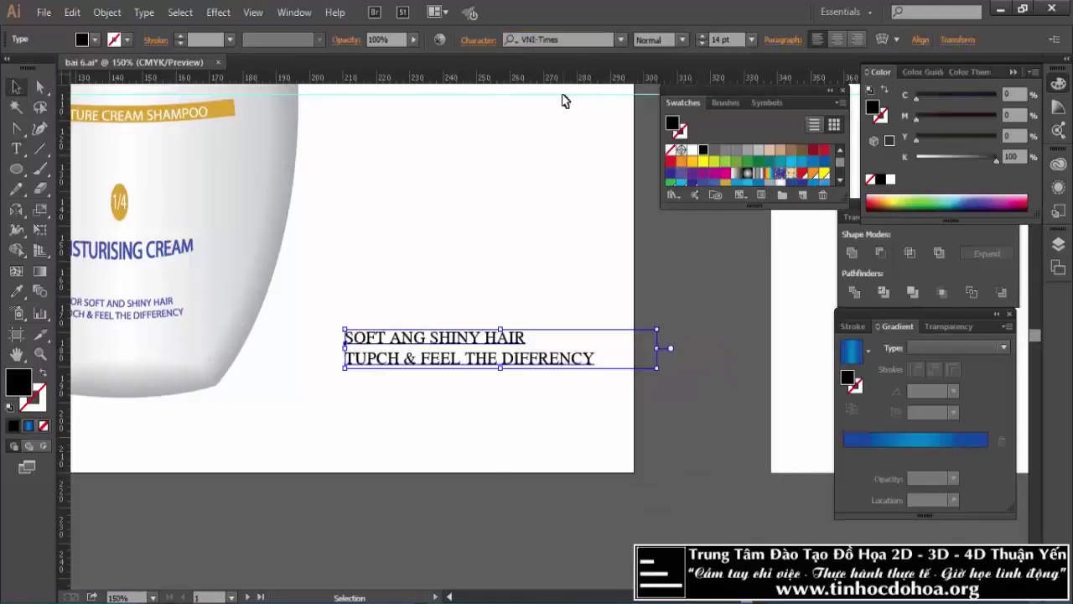
left_click(835, 39)
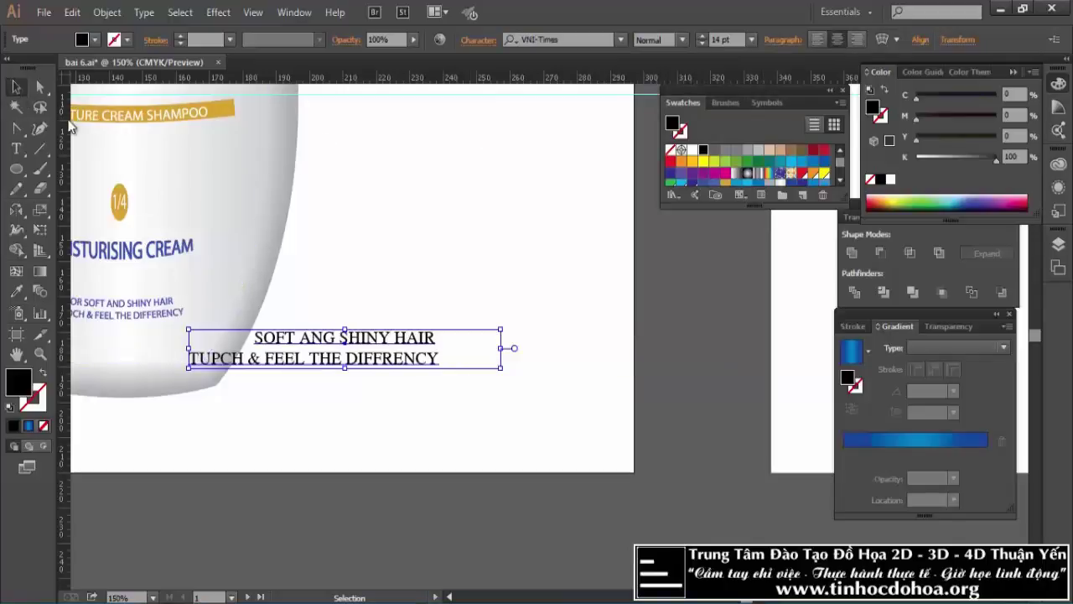
key("ctrl+minus")
key("ctrl+minus")
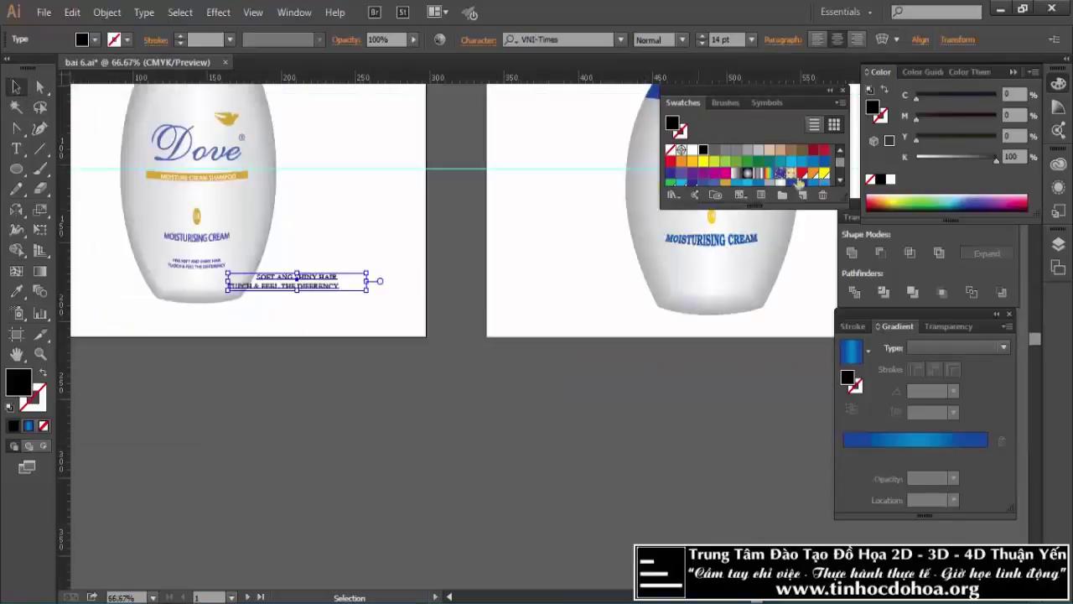
Colour the caption blue, move it onto the right bottle, and set it to 10 pt.
left_click(825, 161)
scroll(365, 325, "right", 3)
left_click(167, 304)
left_click_drag(168, 307, 579, 294)
key("ctrl+plus")
key("ctrl+plus")
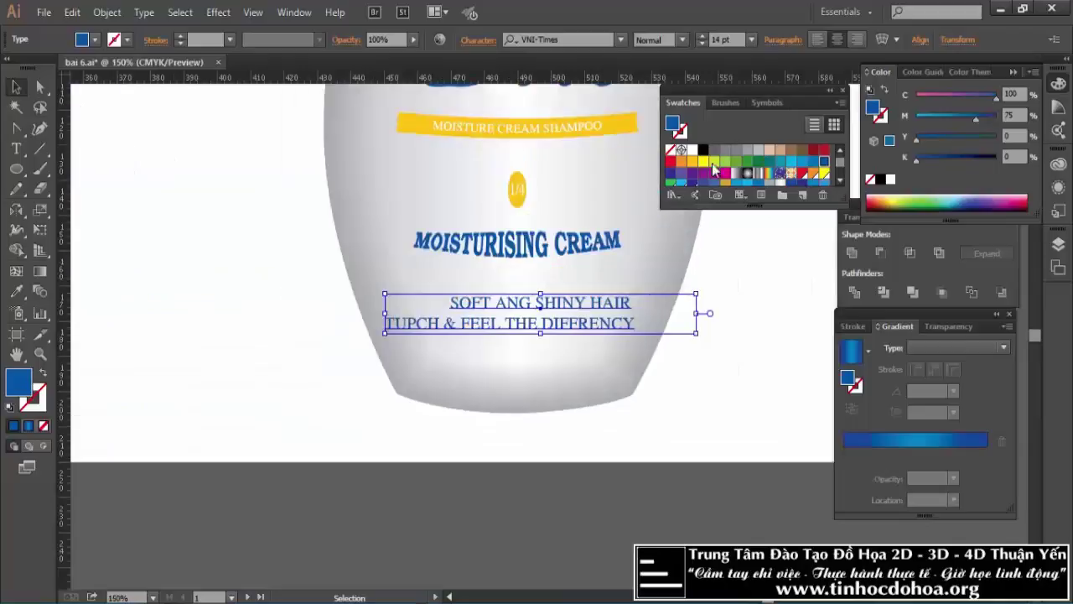
left_click(752, 40)
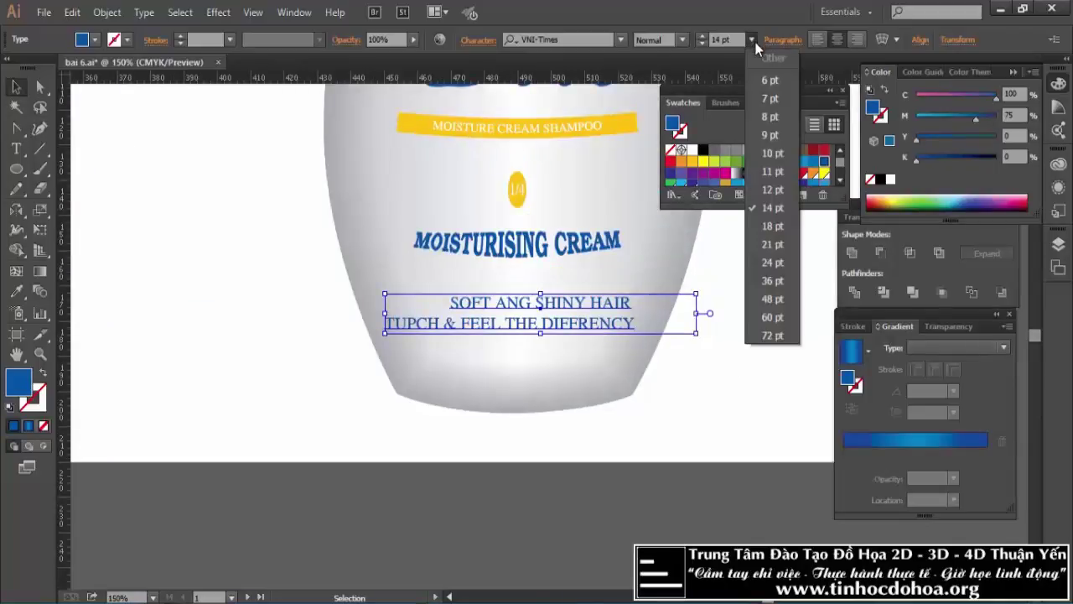
left_click(772, 153)
Delete the trailing spaces after DIFFRENCY in the caption's second line.
left_click(642, 293, "shift")
key("t")
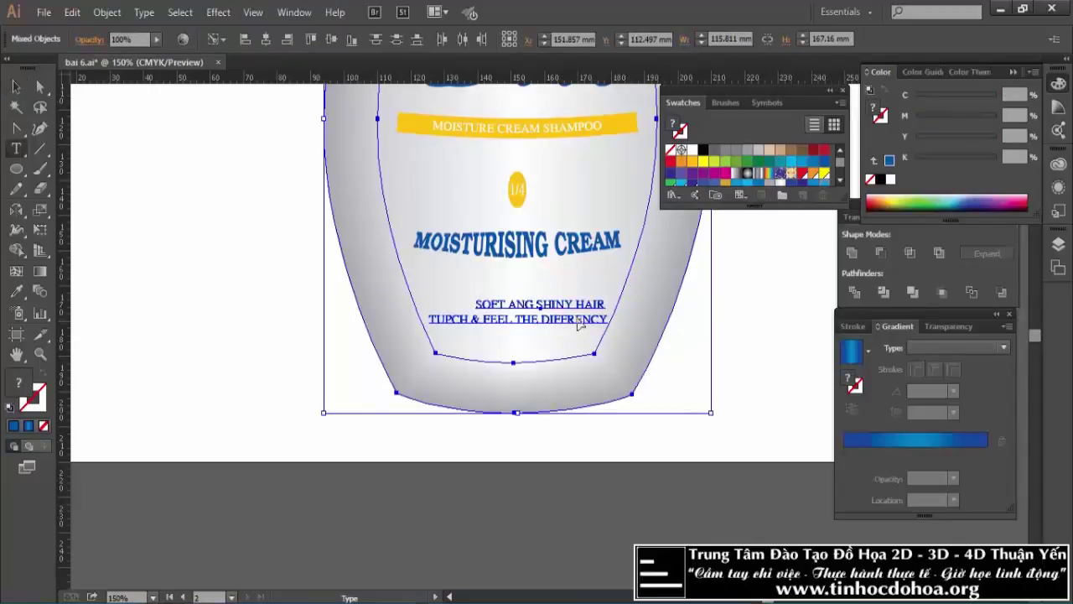
triple_click(580, 320)
left_click(608, 316)
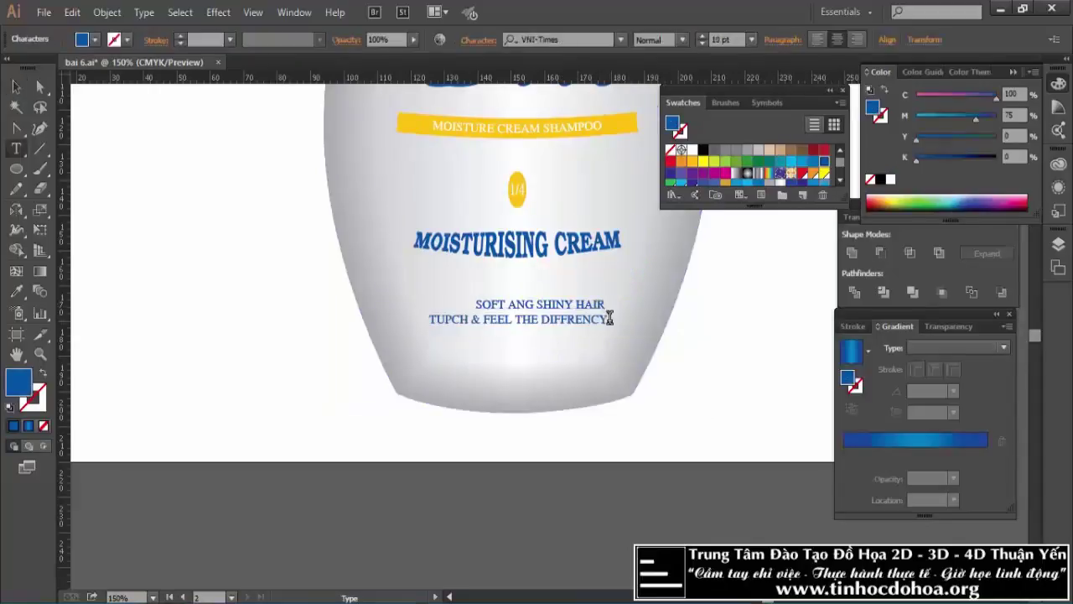
left_click_drag(609, 319, 752, 319)
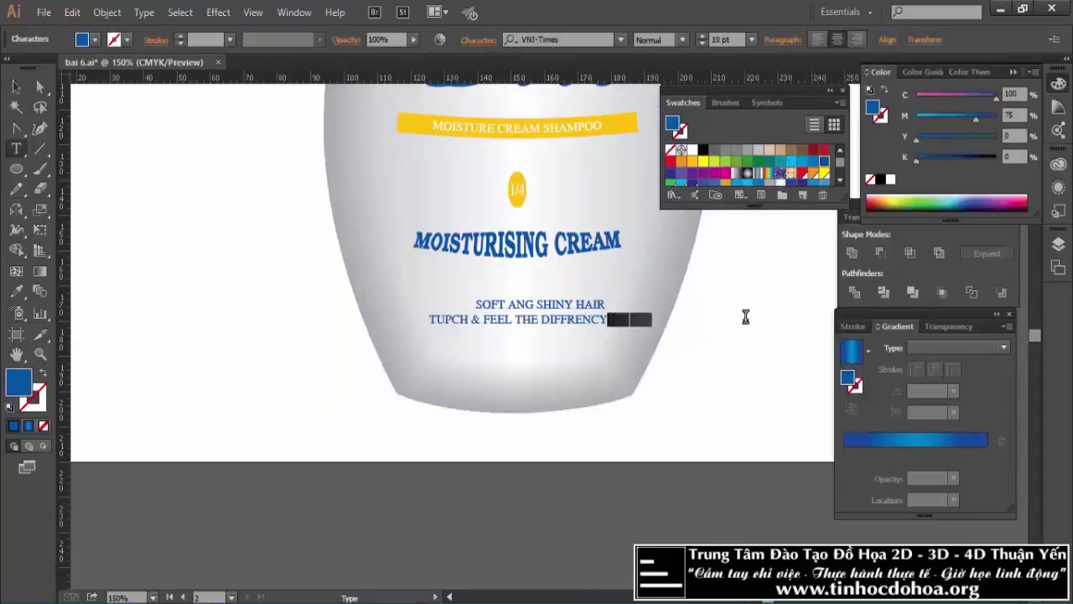
key("BackSpace")
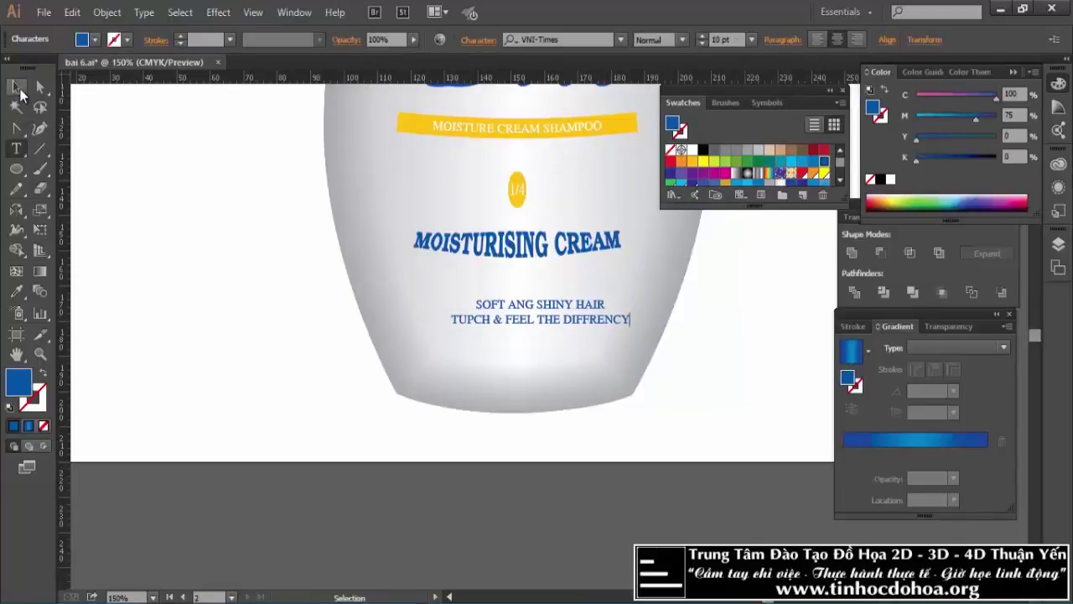
Centre the caption horizontally on the bottle shapes.
left_click(17, 86)
left_click(426, 283, "shift")
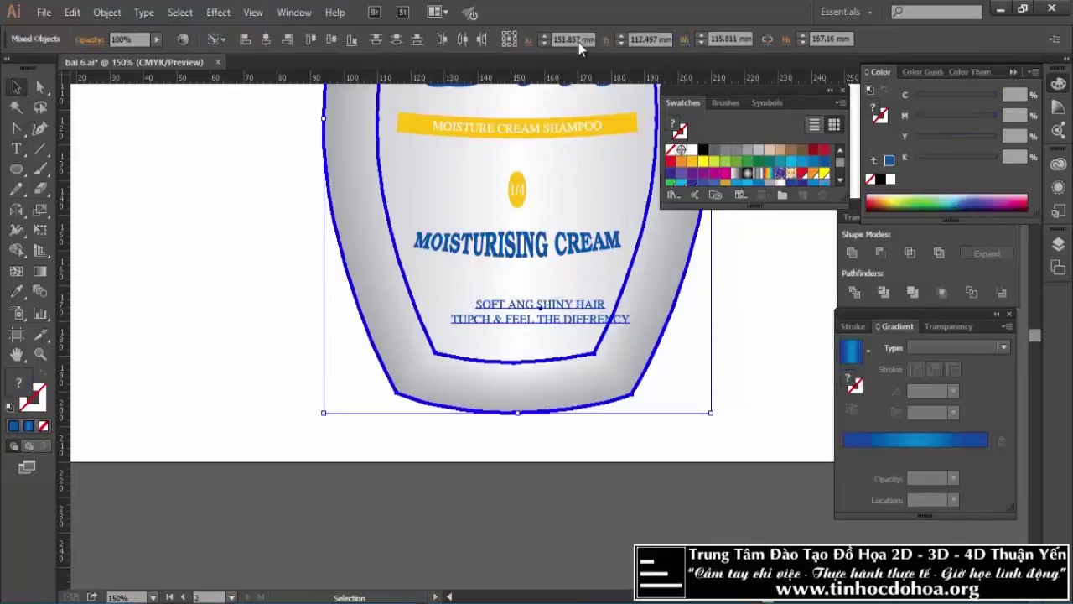
left_click(265, 39)
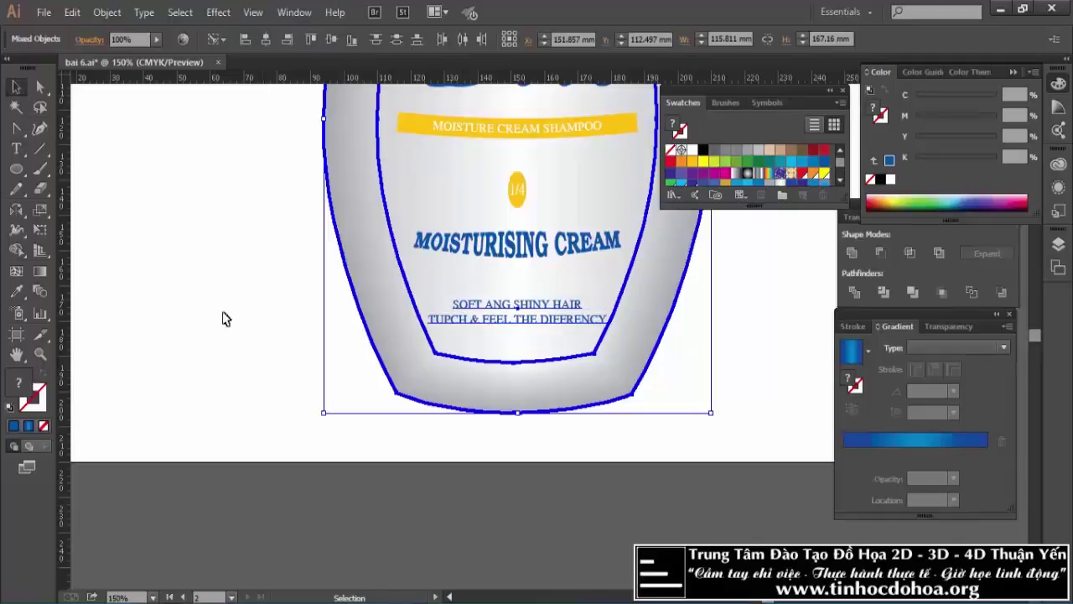
left_click(518, 486)
scroll(520, 483, "down", 2)
scroll(546, 438, "down", 1)
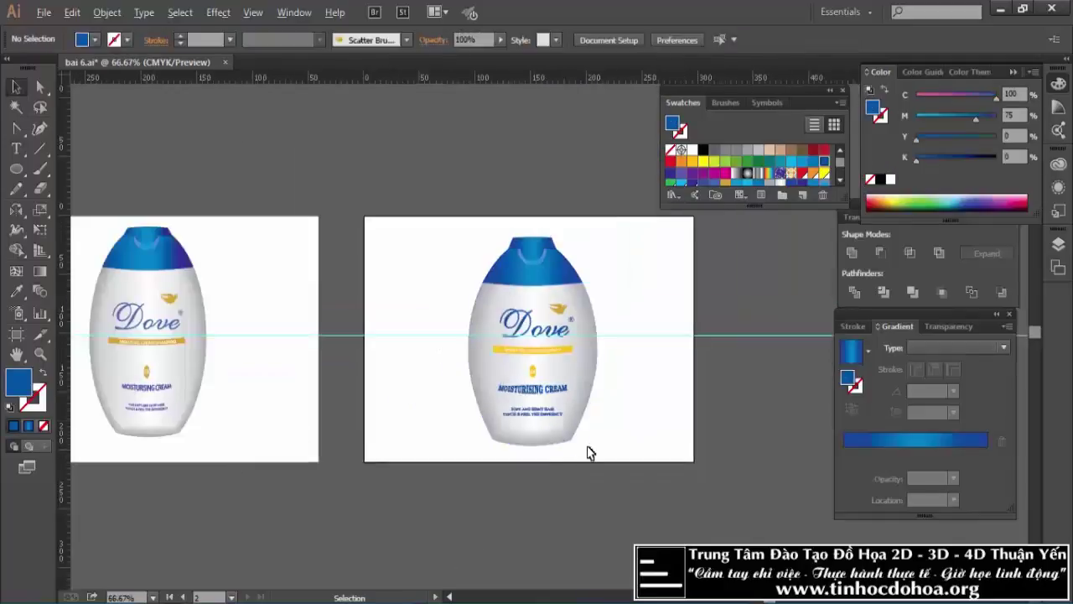
Apply an Arc envelope warp with -12% bend to the small blue caption.
key("ctrl+1")
scroll(508, 411, "up", 1)
left_click(532, 391)
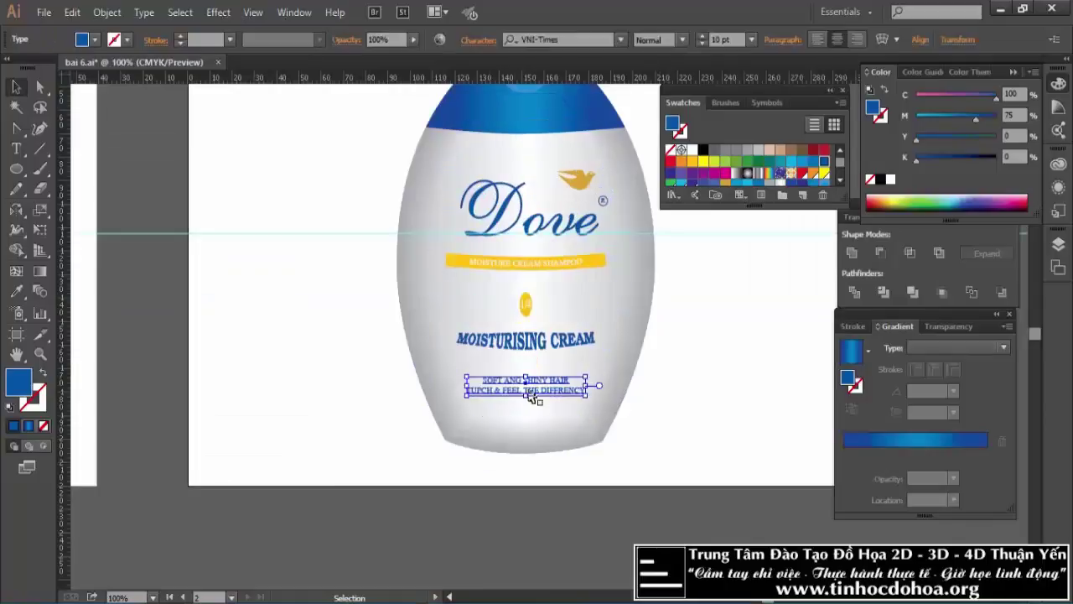
left_click(108, 11)
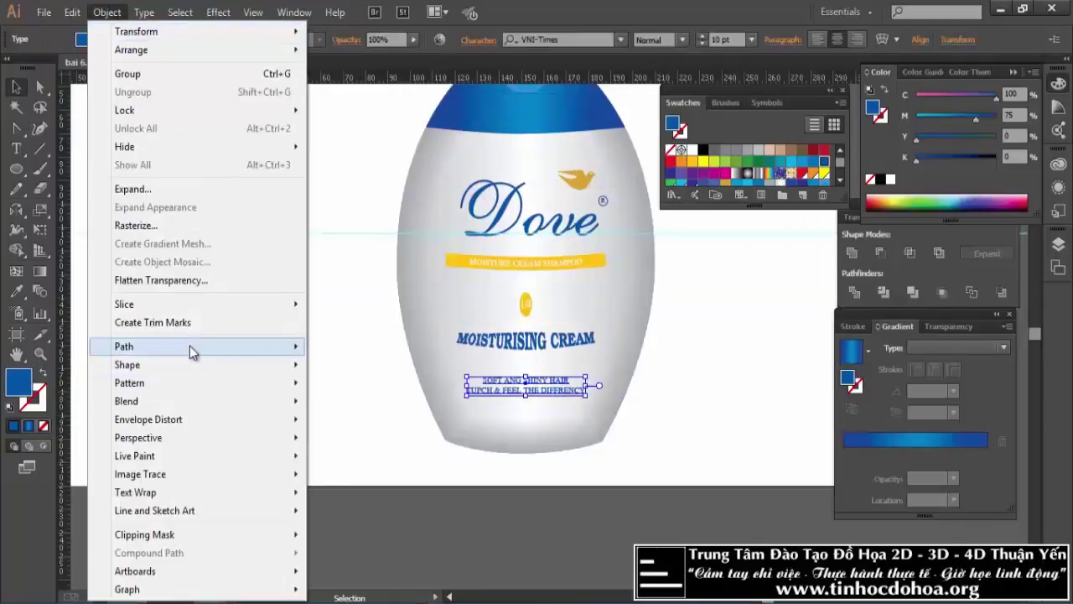
mouse_move(148, 419)
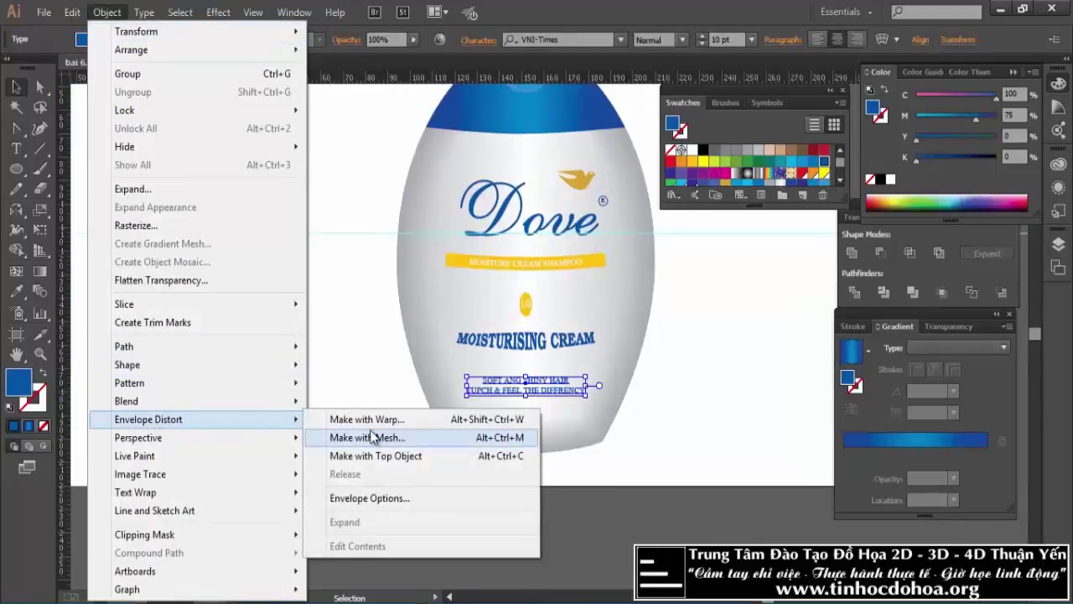
left_click(410, 421)
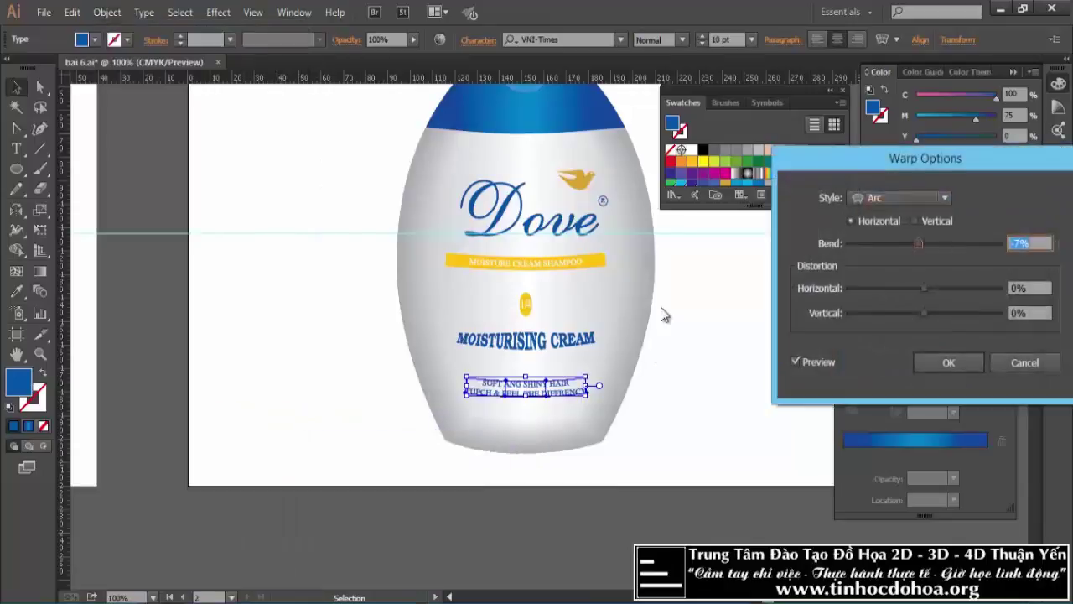
left_click(918, 243)
left_click_drag(915, 246, 914, 246)
left_click(945, 364)
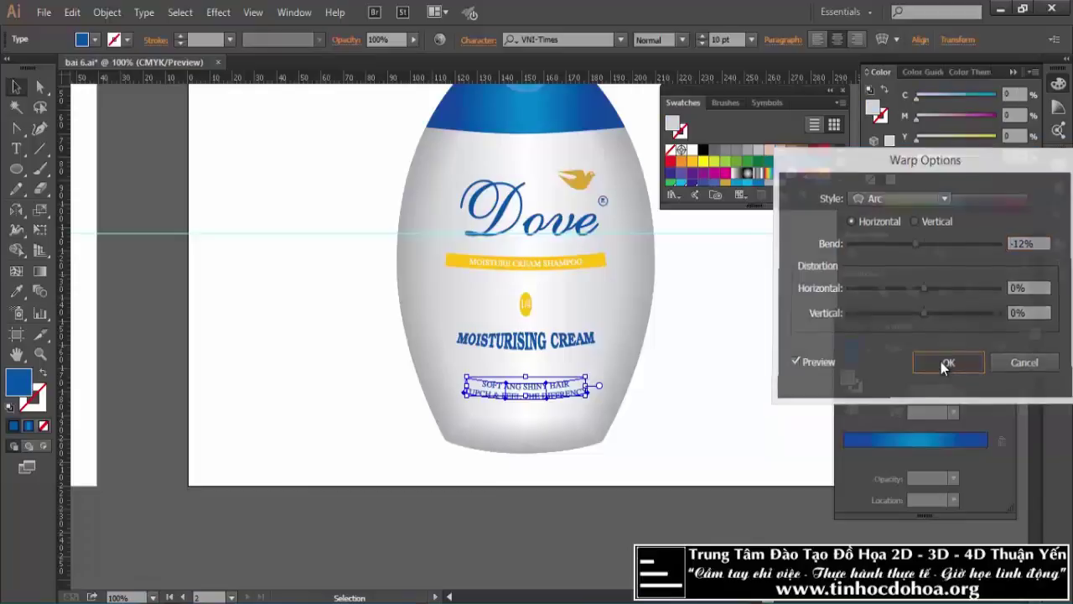
left_click(558, 550)
scroll(510, 511, "down", 1)
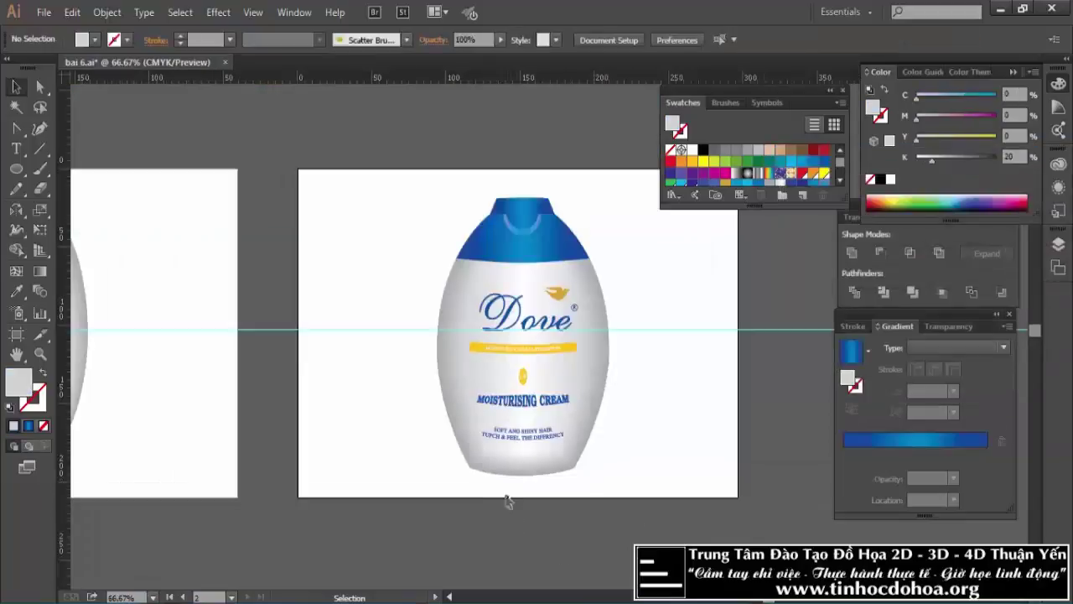
scroll(510, 491, "up", 2)
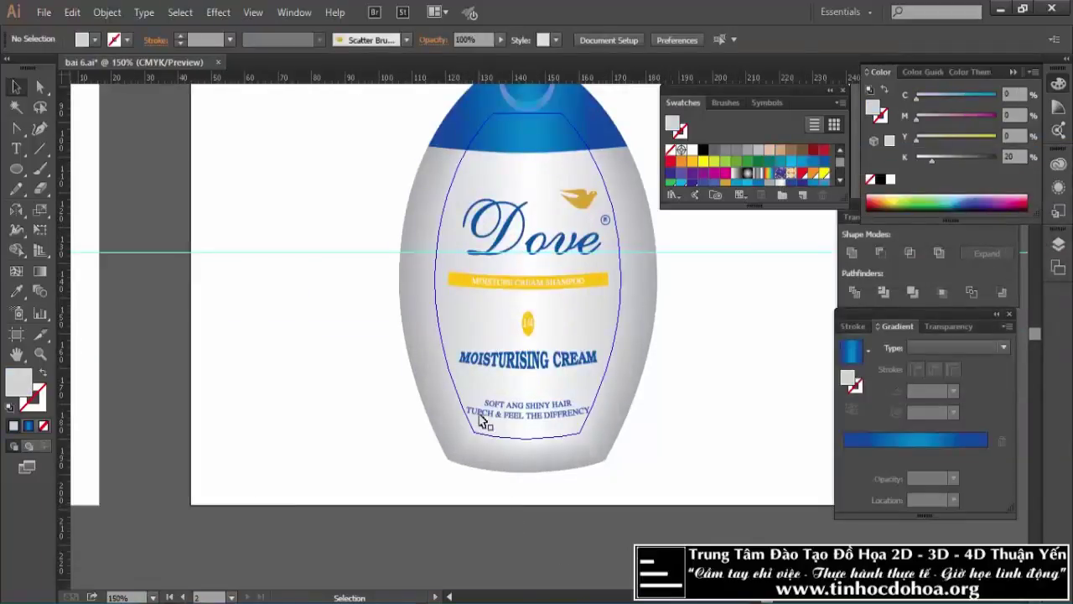
scroll(480, 416, "up", 1)
double_click(483, 429)
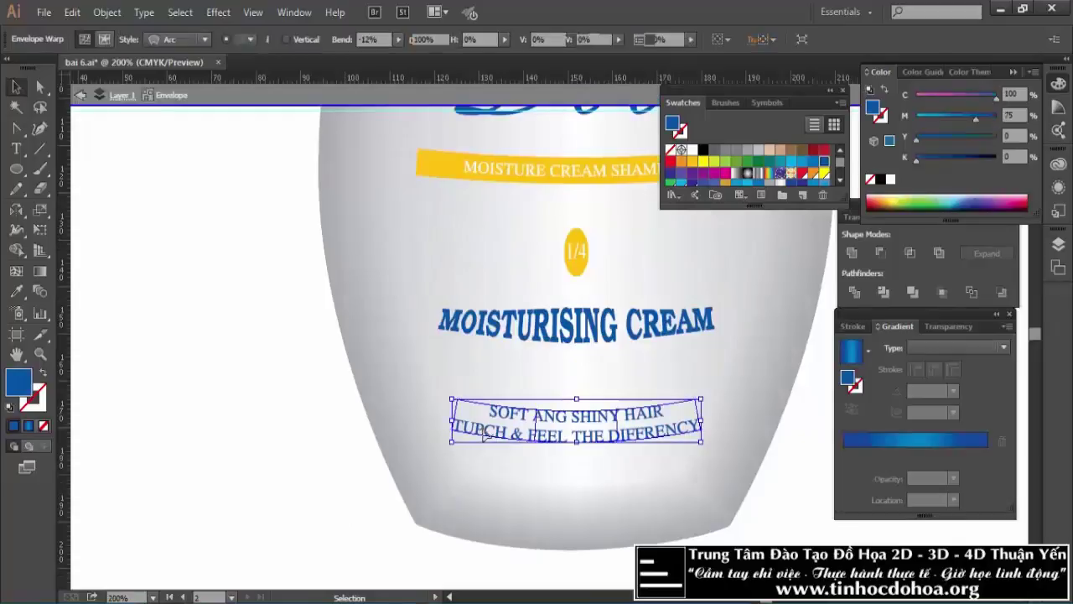
left_click(210, 382)
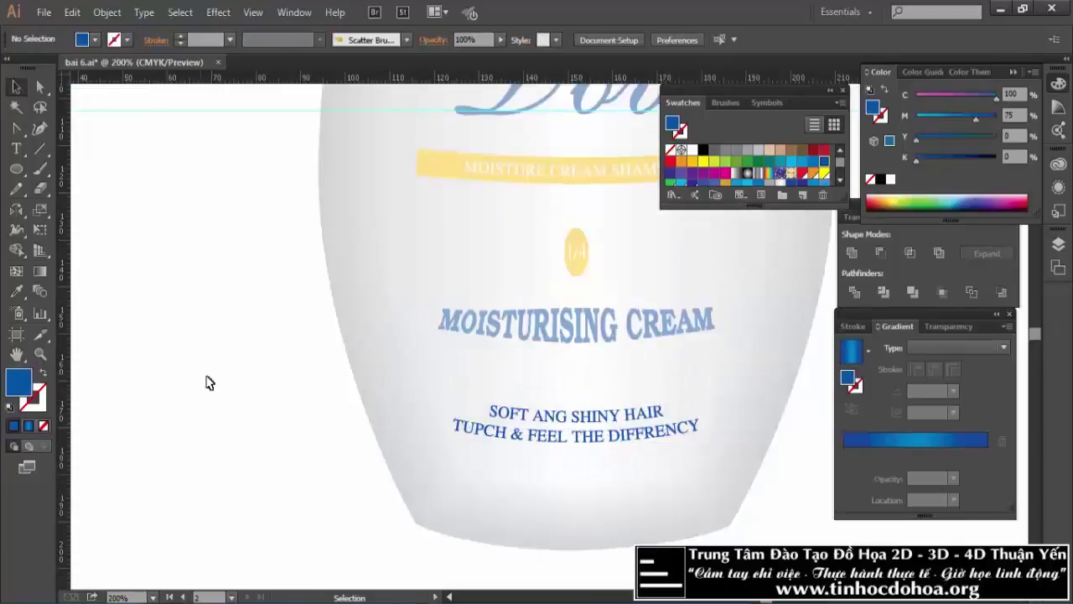
scroll(378, 431, "down", 1)
scroll(426, 439, "down", 1)
scroll(642, 397, "down", 1)
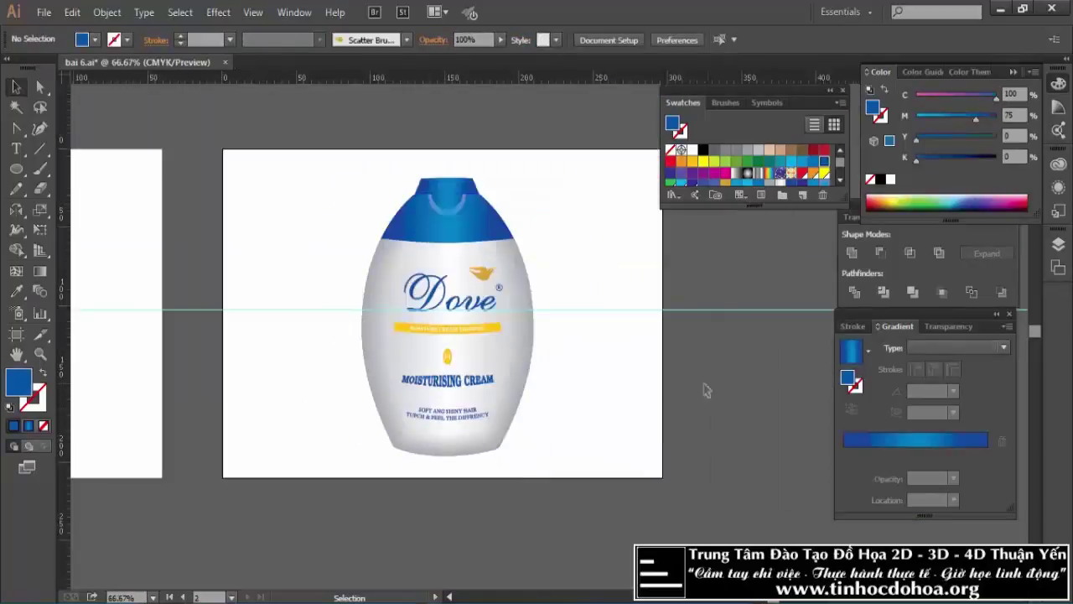
scroll(578, 335, "down", 1)
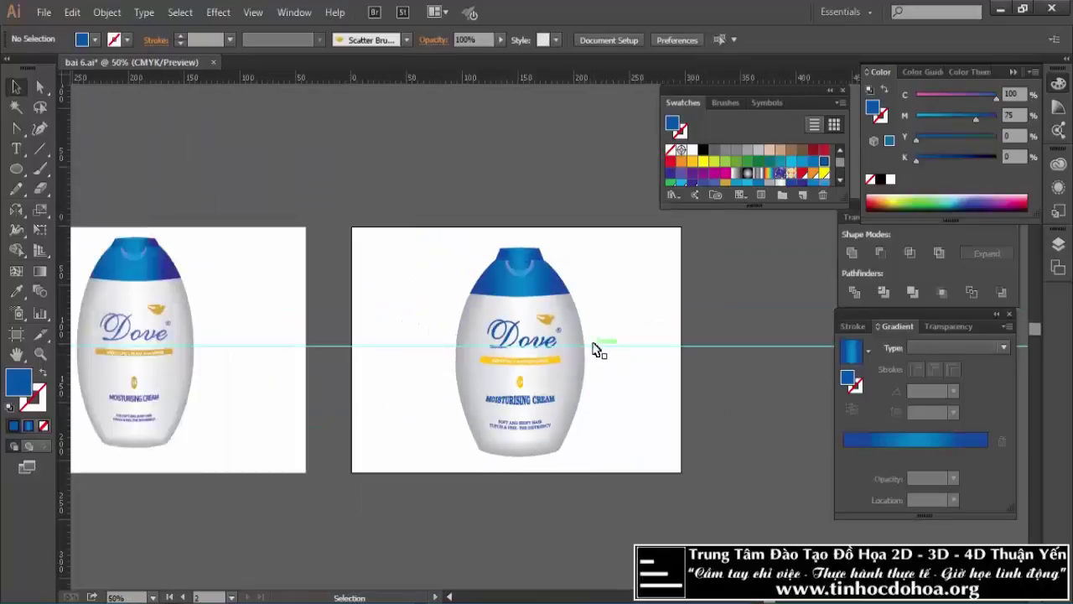
left_click_drag(596, 327, 481, 282)
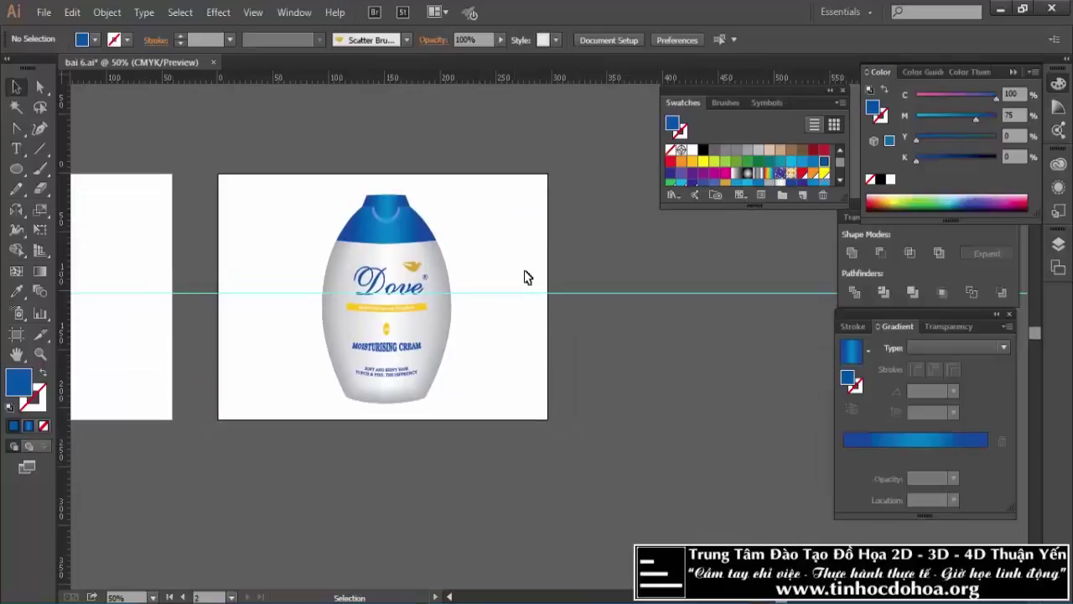